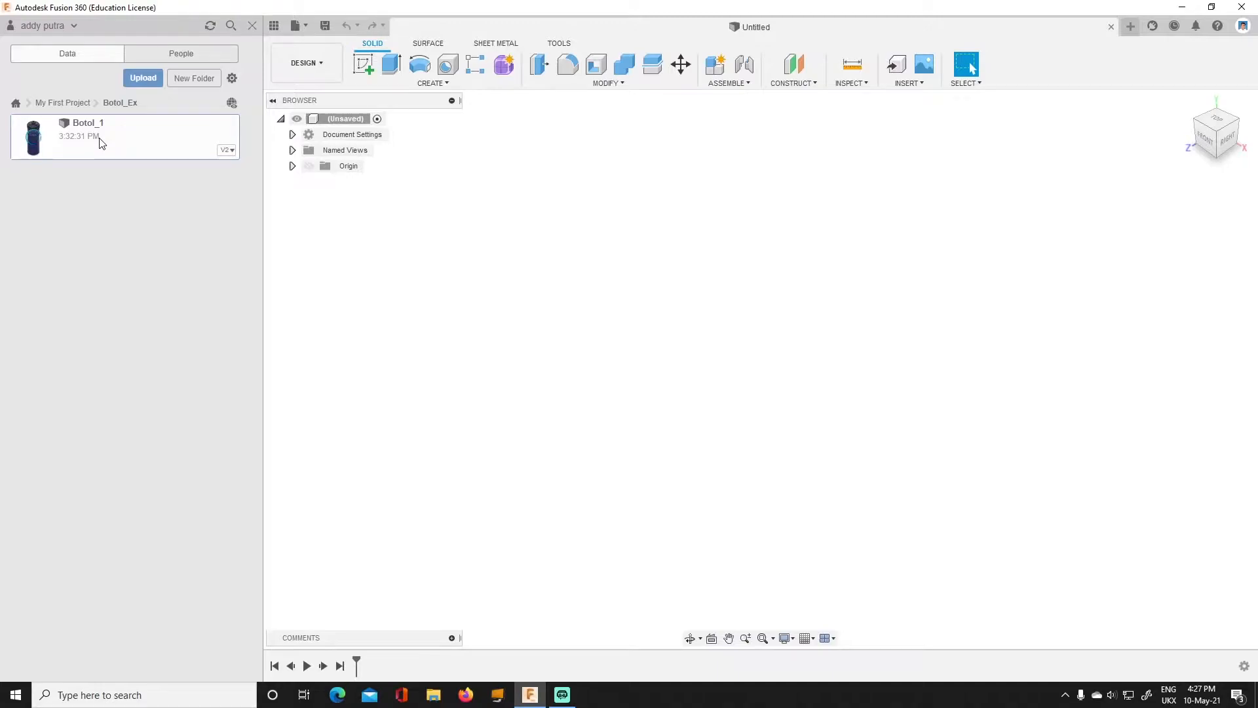
Examine the Botol_1 bottle model and highlight its Badan and tudung components.
{"action": "middle_click_drag", "start_coordinate": [713, 358], "coordinate": [776, 365], "text": "shift"}
{"action": "middle_click_drag", "start_coordinate": [874, 382], "coordinate": [882, 356], "text": "shift"}
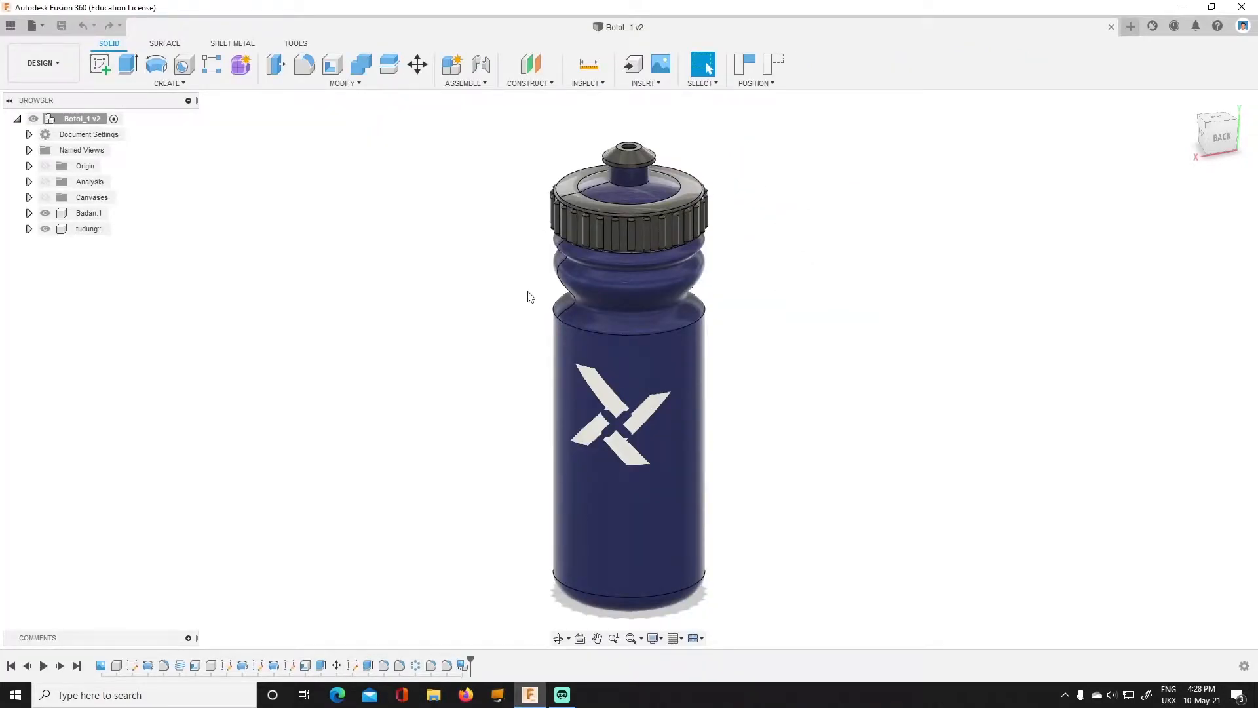
{"action": "left_click", "coordinate": [87, 230]}
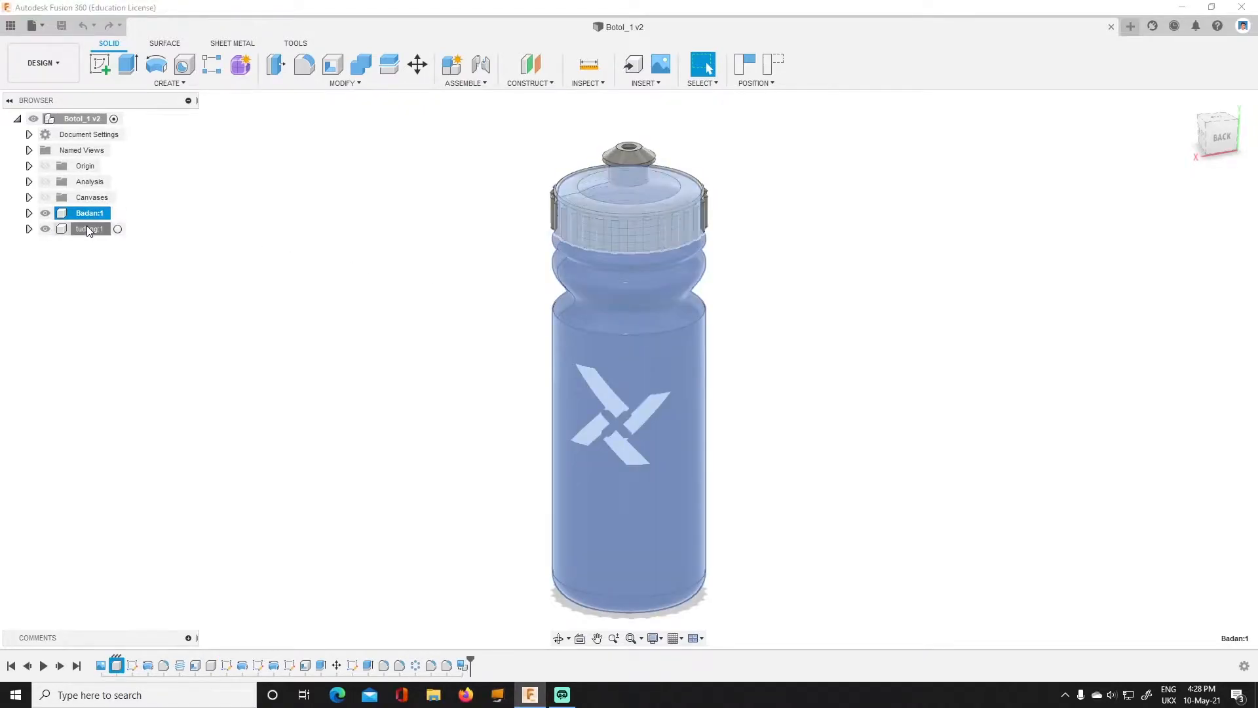
{"action": "left_click", "coordinate": [88, 215]}
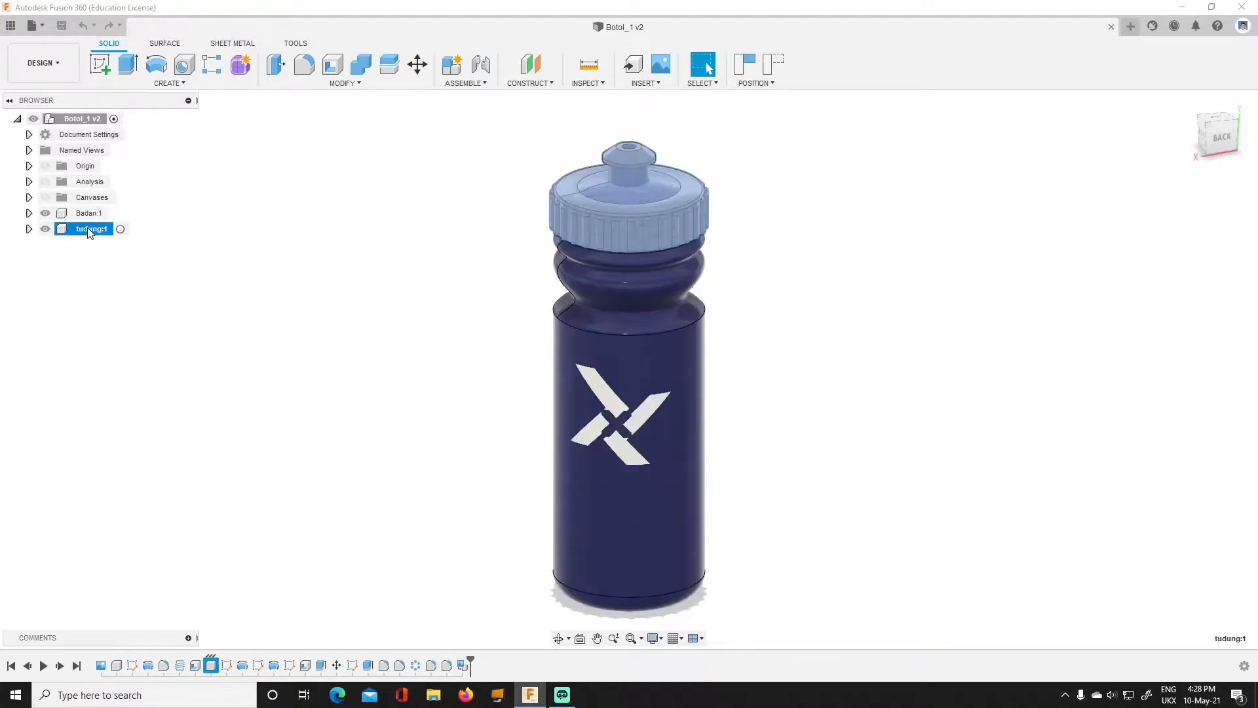
{"action": "left_click", "coordinate": [857, 377]}
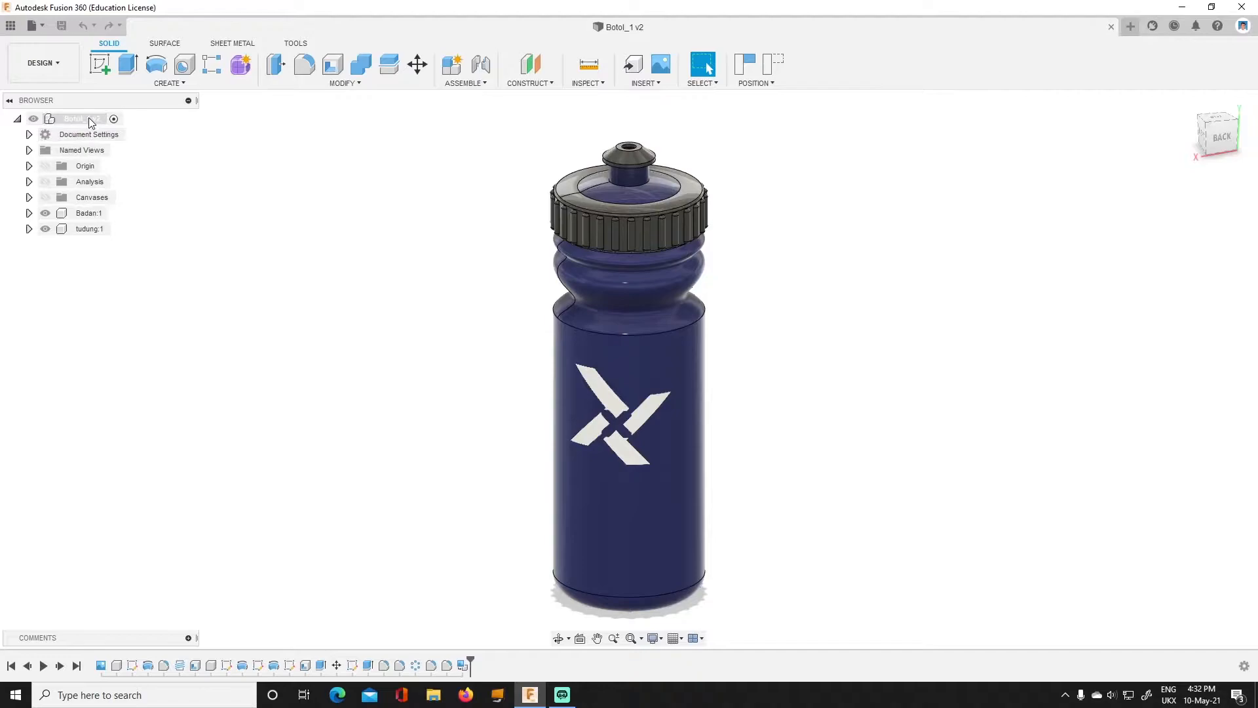
Create a new drawing from the full assembly, from scratch, with ISO standard, mm units and an A3 (420mm x 297mm) sheet.
{"action": "left_click", "coordinate": [60, 69]}
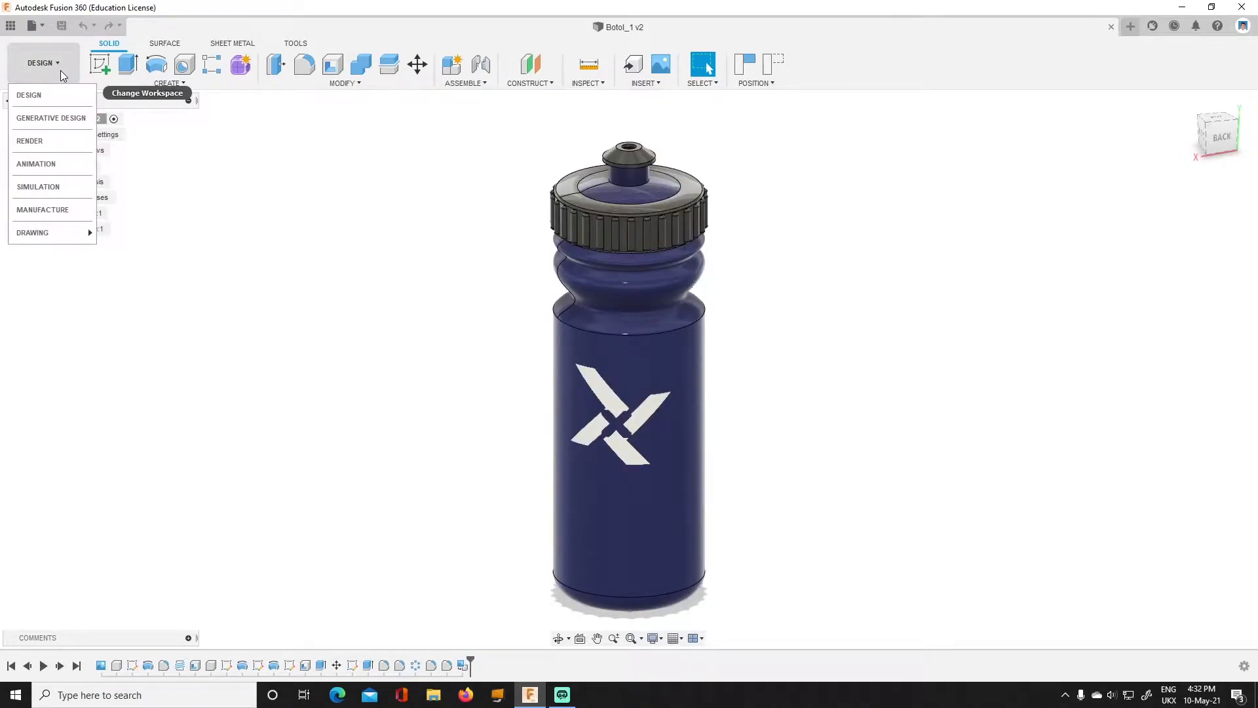
{"action": "mouse_move", "coordinate": [56, 234]}
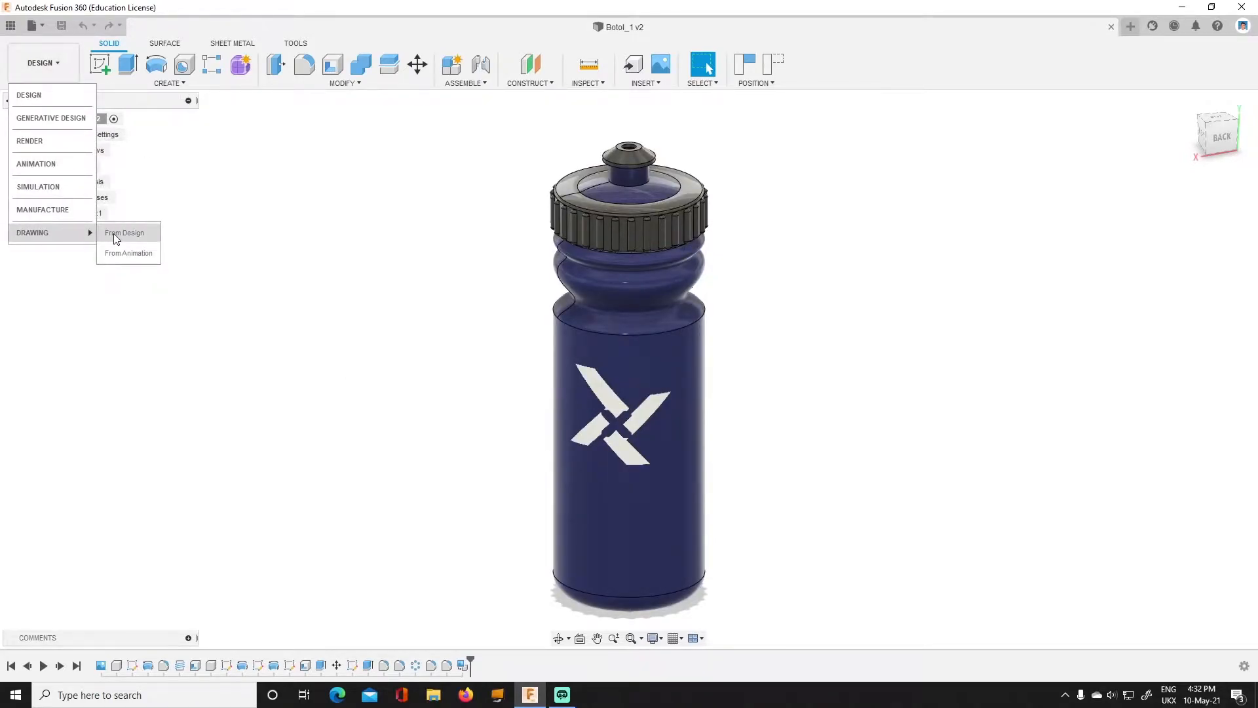
{"action": "left_click", "coordinate": [114, 235]}
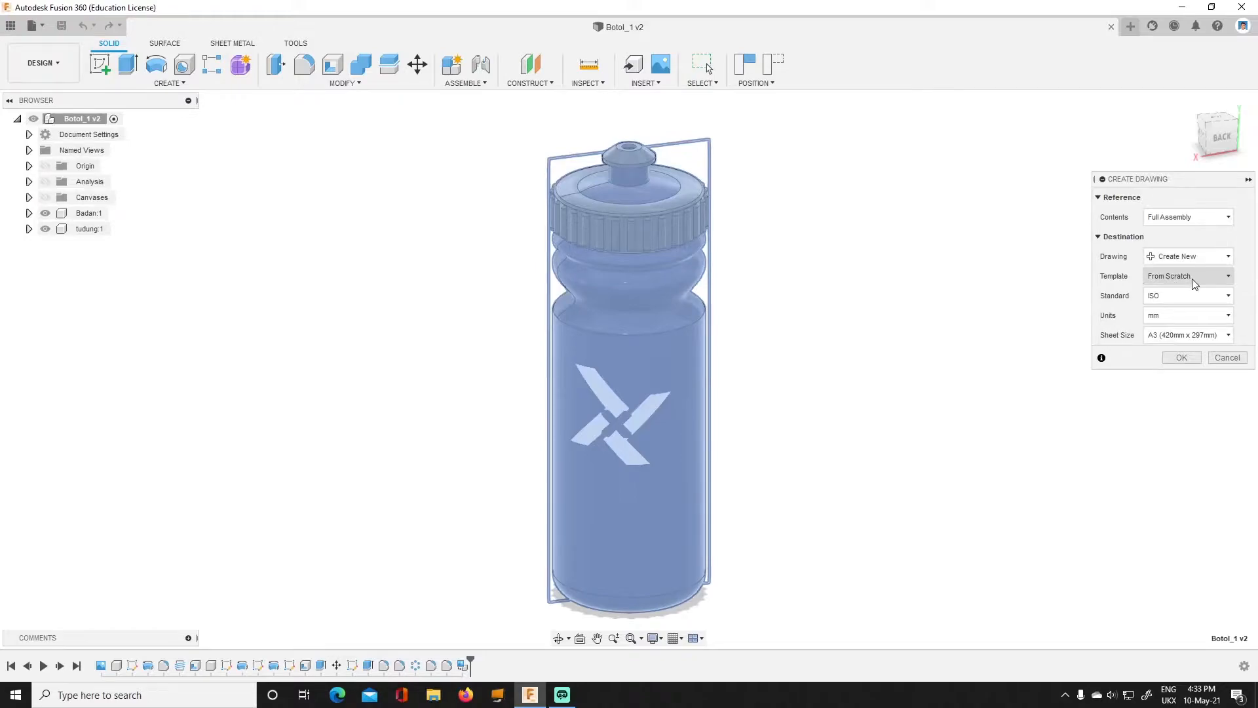
{"action": "left_click", "coordinate": [1162, 301]}
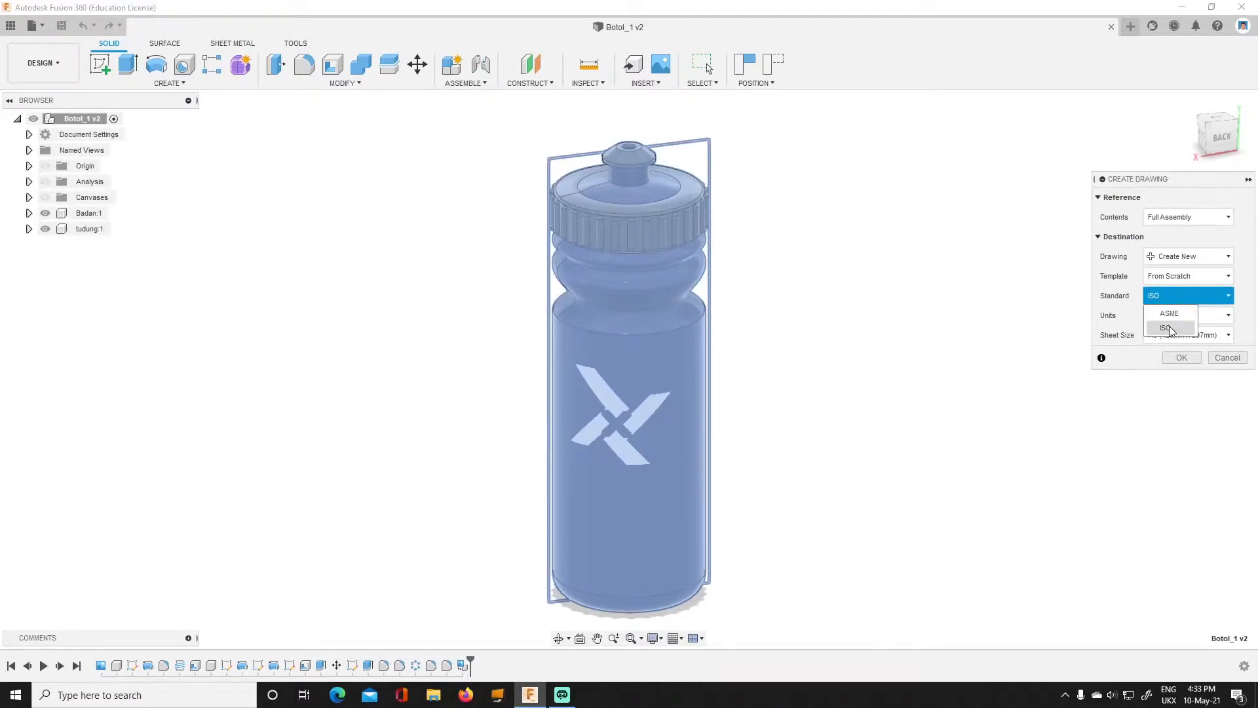
{"action": "left_click", "coordinate": [1173, 303]}
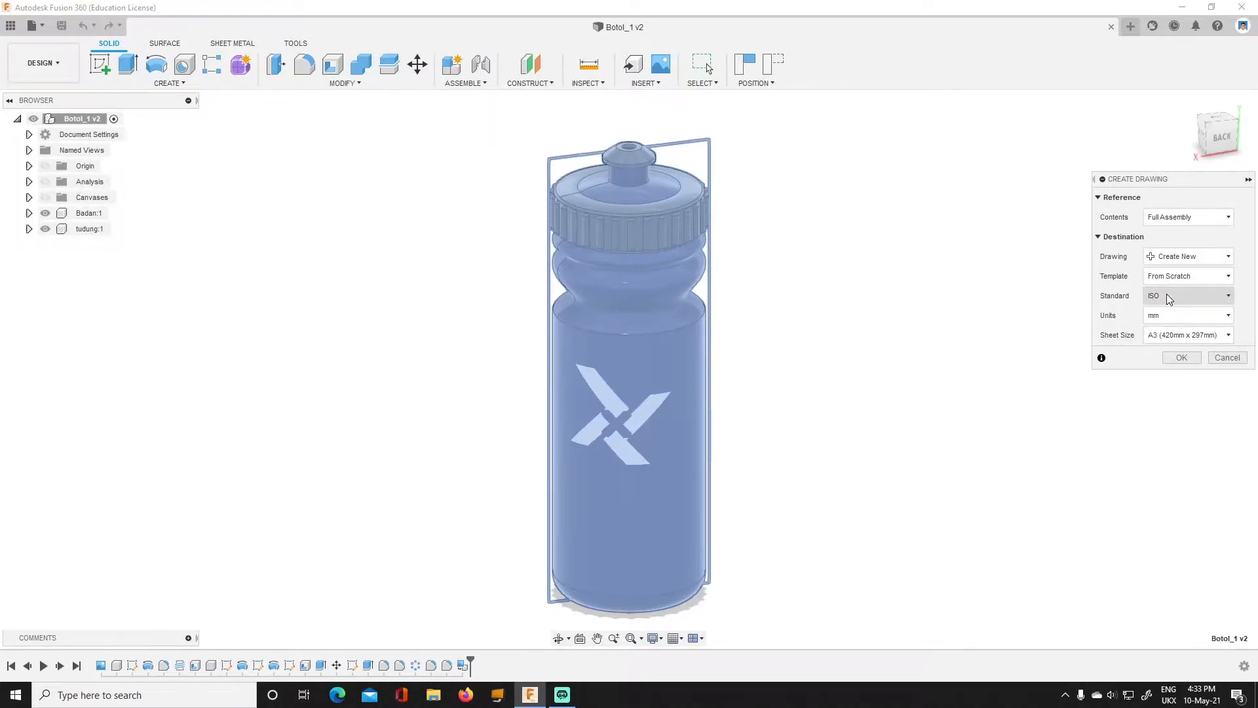
{"action": "left_click", "coordinate": [1167, 296]}
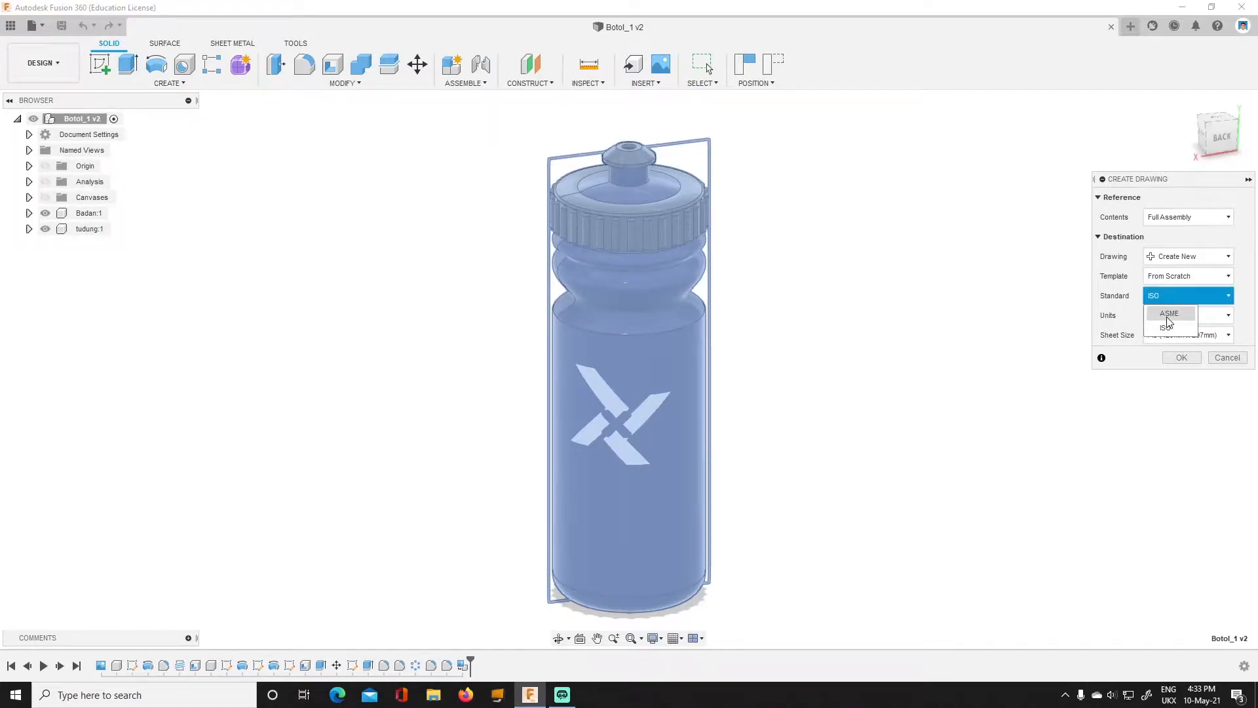
{"action": "left_click", "coordinate": [1172, 299]}
{"action": "left_click", "coordinate": [1166, 317]}
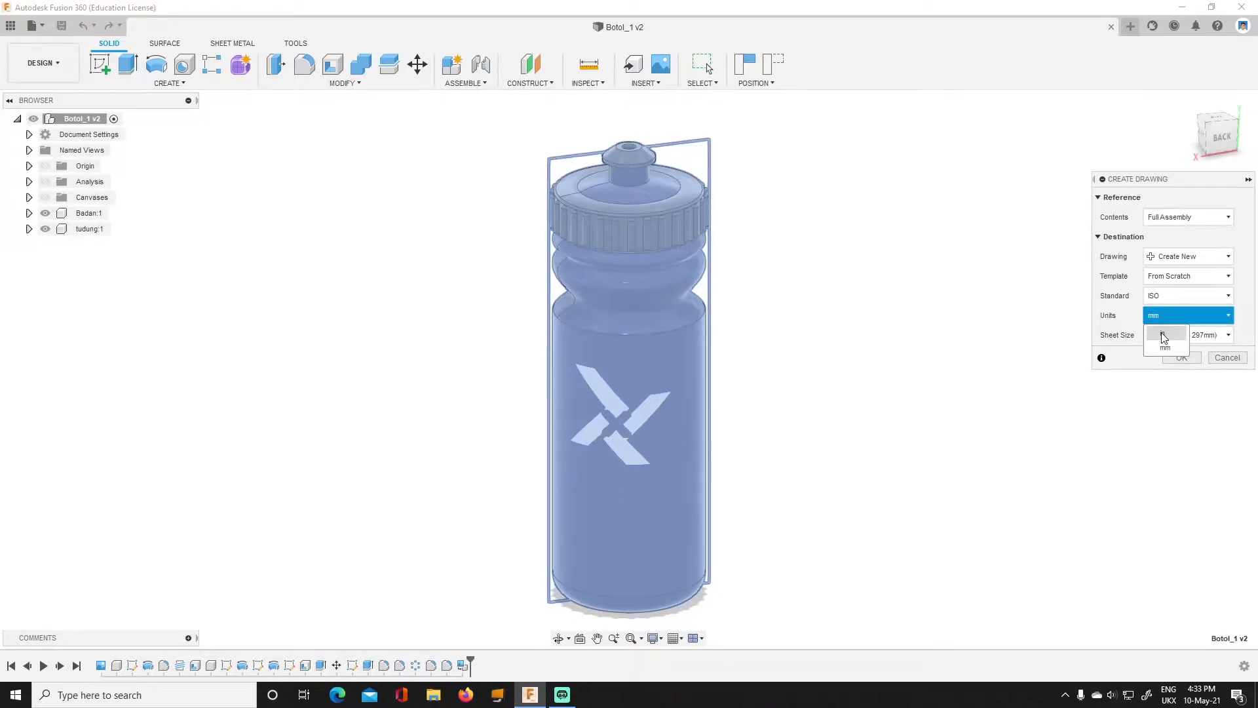
{"action": "left_click", "coordinate": [1165, 348]}
{"action": "left_click", "coordinate": [1161, 337]}
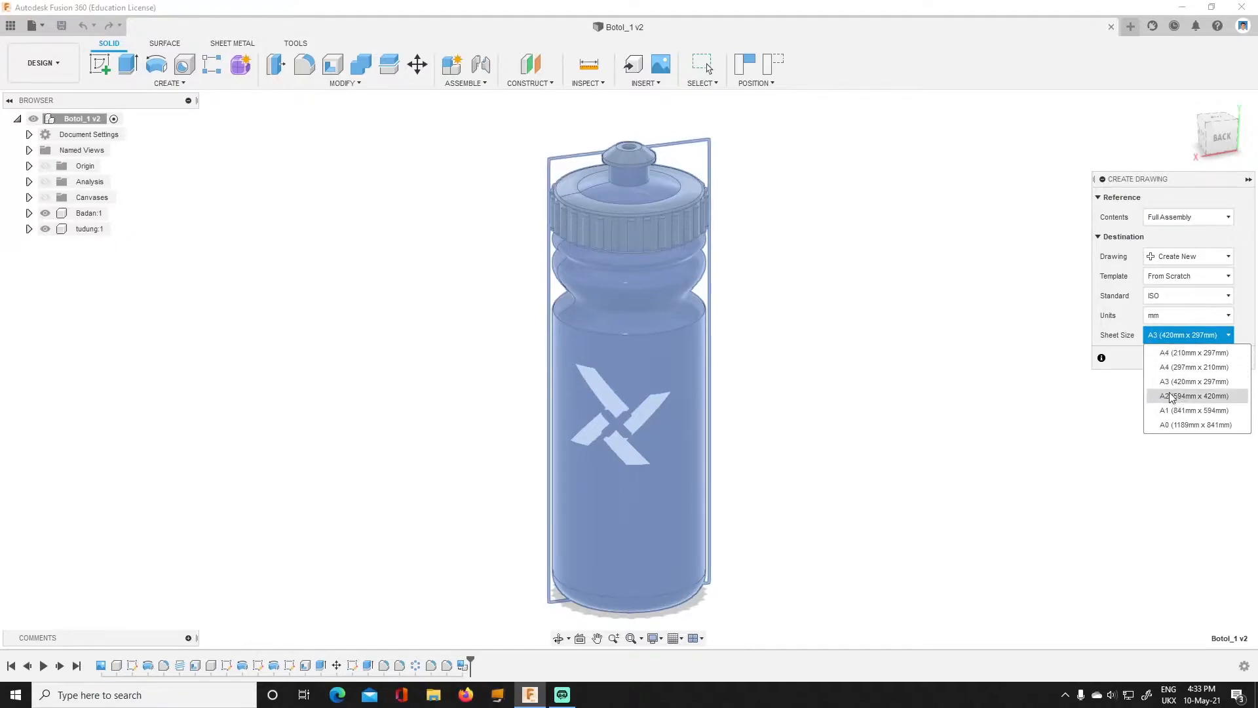
{"action": "left_click", "coordinate": [1134, 370]}
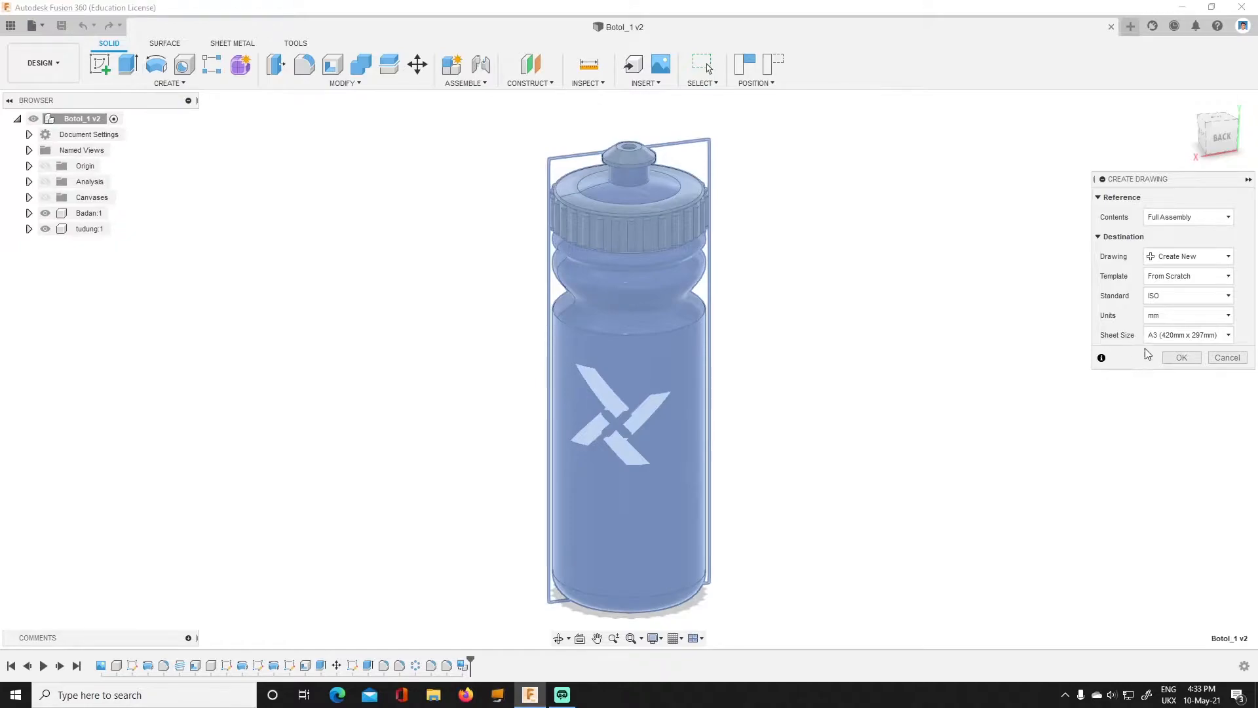
{"action": "left_click", "coordinate": [1180, 358]}
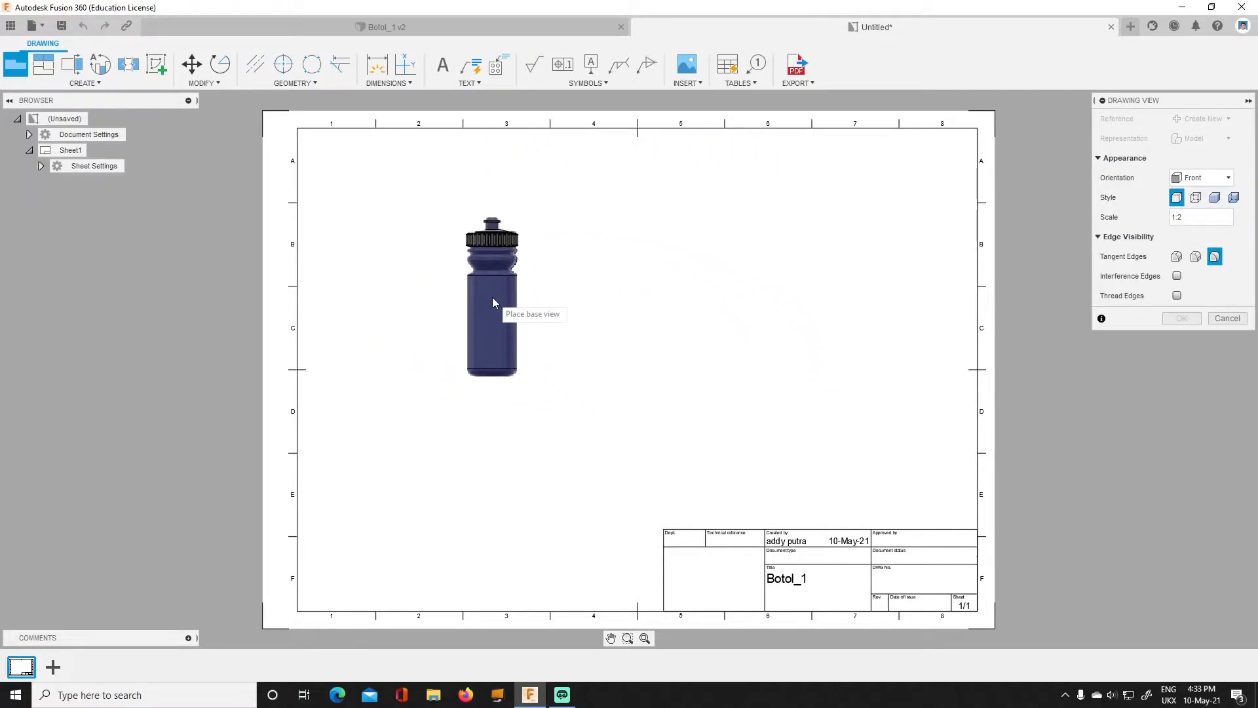
Restart the base view of the bottle on the drawing sheet and set its orientation to Front.
{"action": "left_click", "coordinate": [469, 26]}
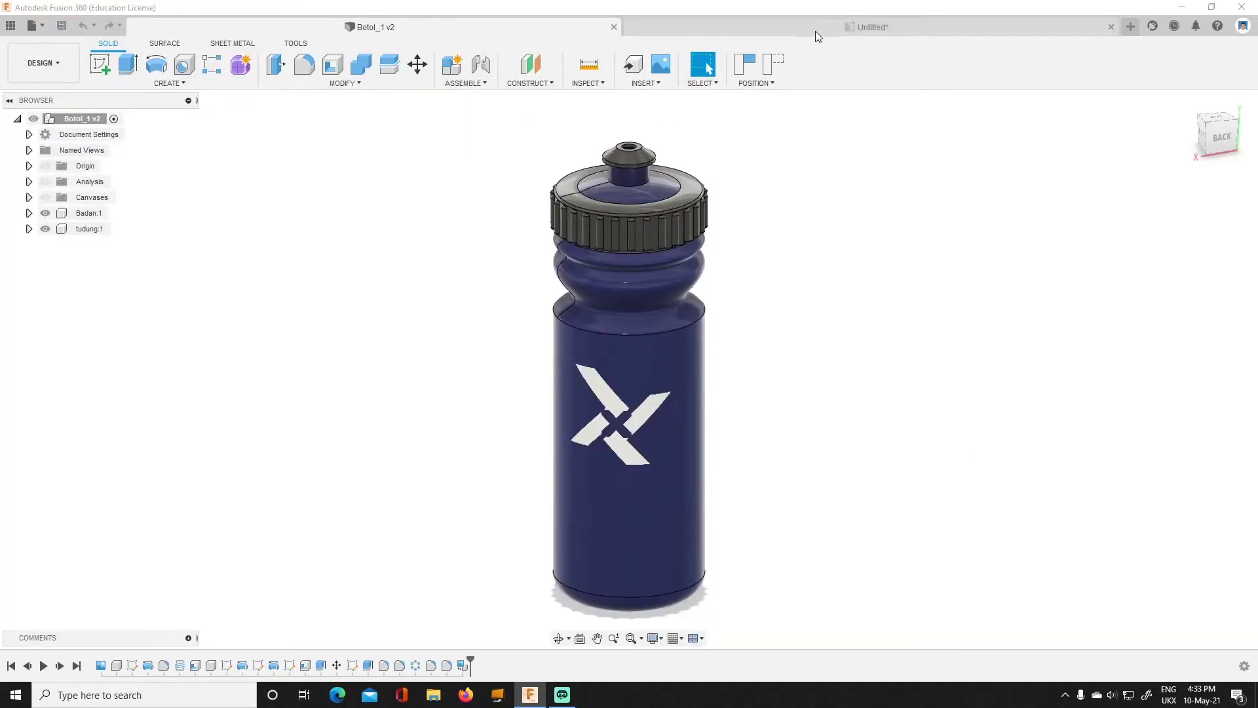
{"action": "left_click", "coordinate": [820, 27]}
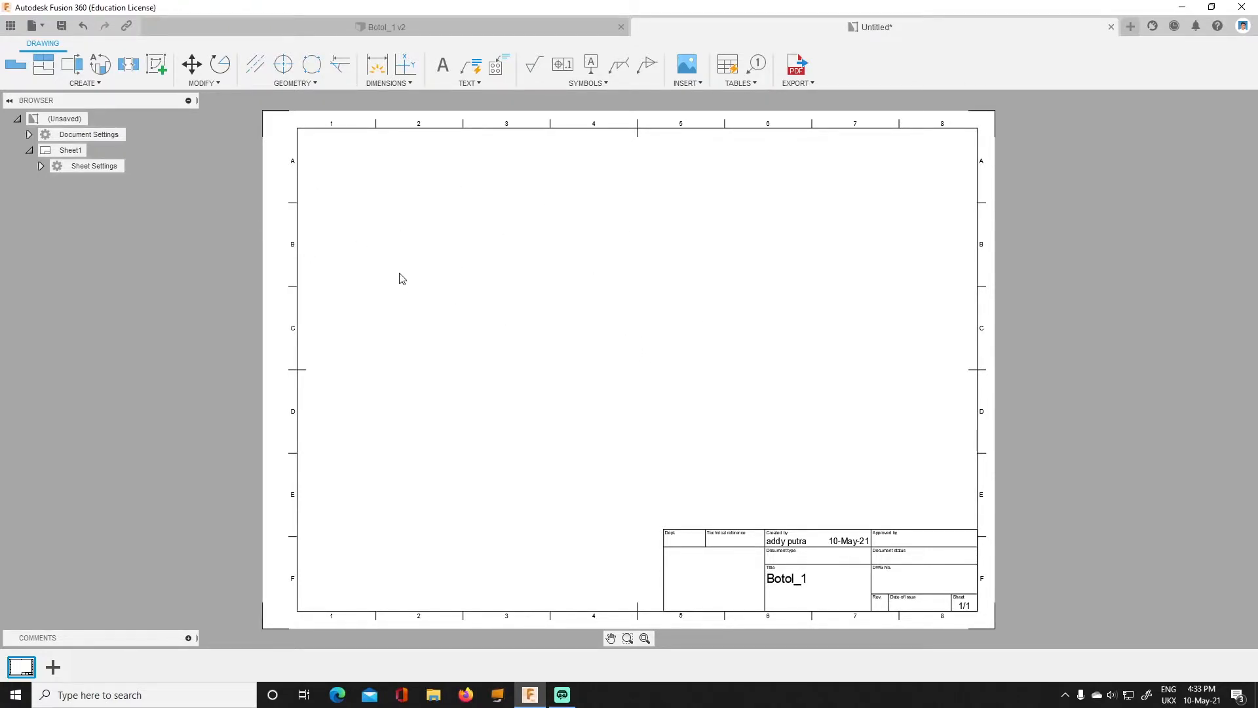
{"action": "left_click", "coordinate": [13, 66]}
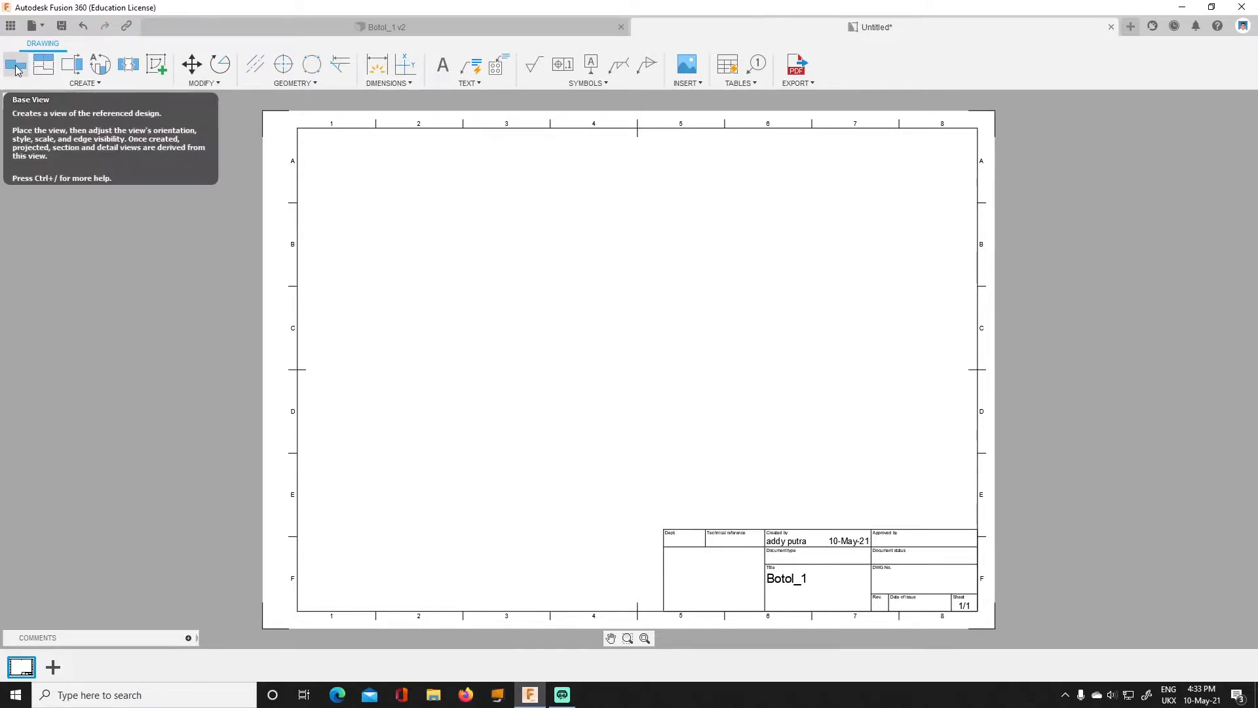
{"action": "left_click", "coordinate": [16, 68]}
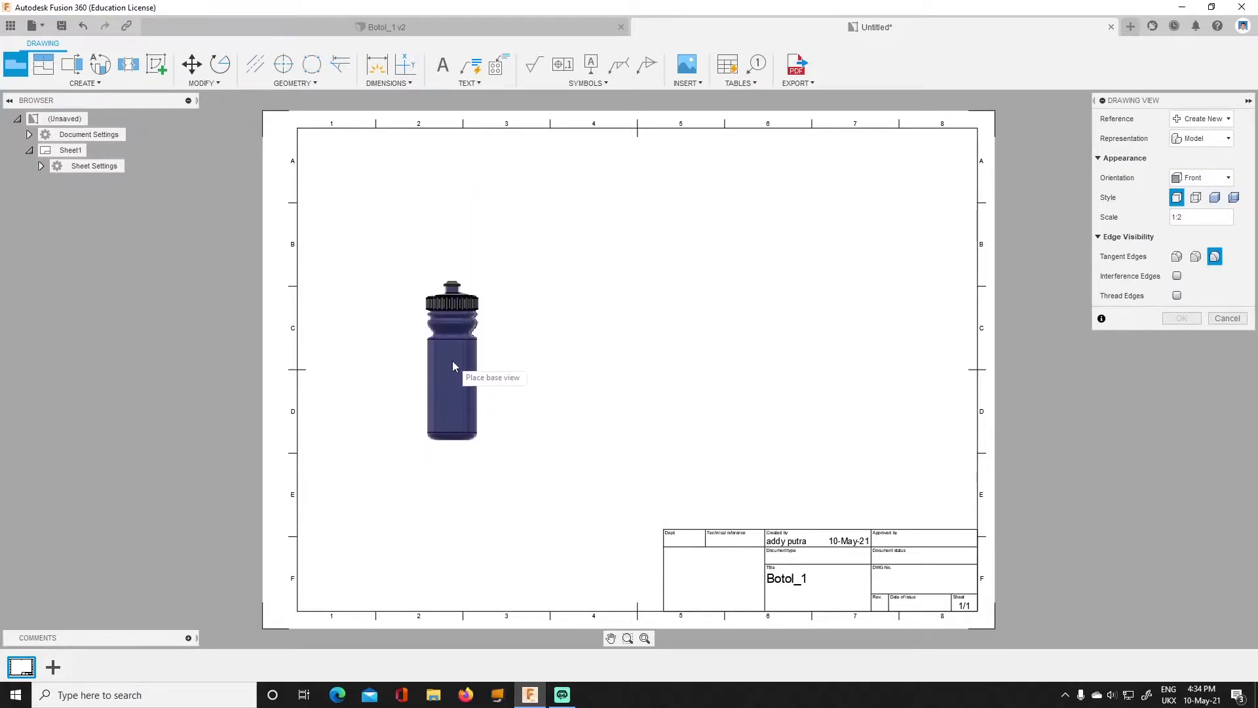
{"action": "left_click", "coordinate": [1194, 178]}
{"action": "left_click", "coordinate": [1192, 195]}
{"action": "left_click", "coordinate": [1200, 178]}
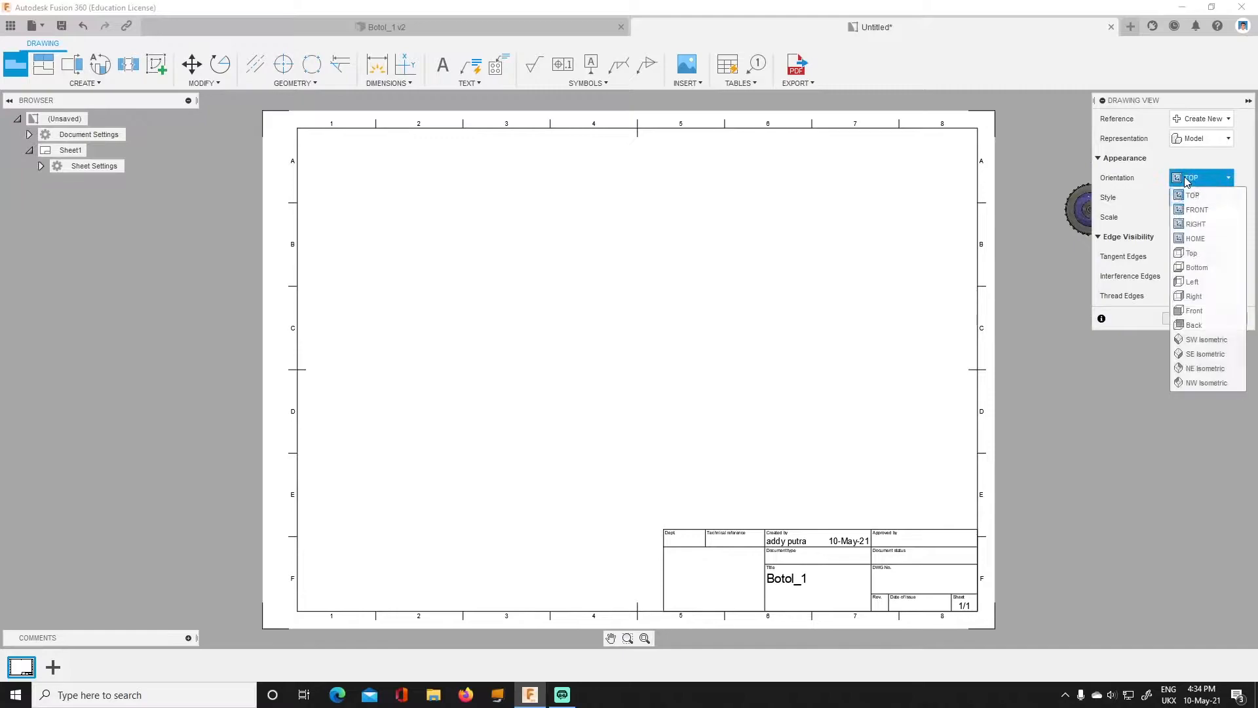
{"action": "left_click", "coordinate": [1194, 310]}
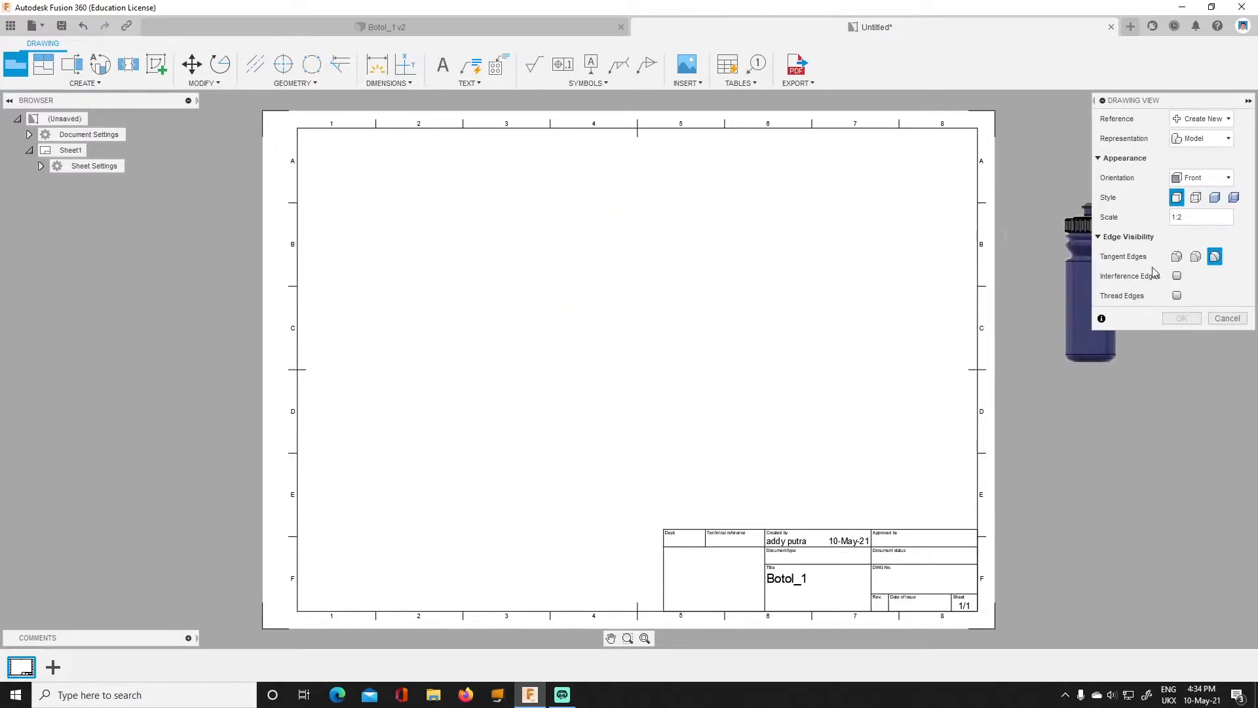
Place the front base view on the left half of the sheet at 1:1 scale with visible tangent edges.
{"action": "left_click", "coordinate": [1186, 217]}
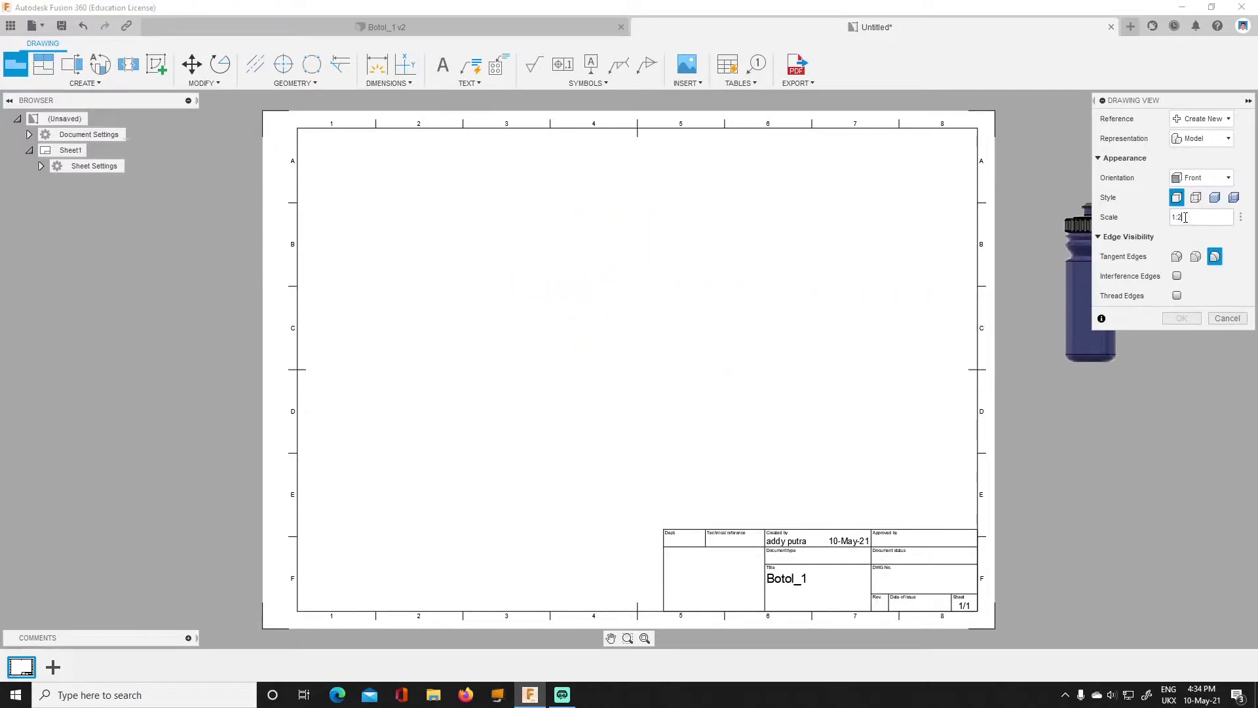
{"action": "left_click", "coordinate": [1240, 217]}
{"action": "left_click", "coordinate": [1206, 266]}
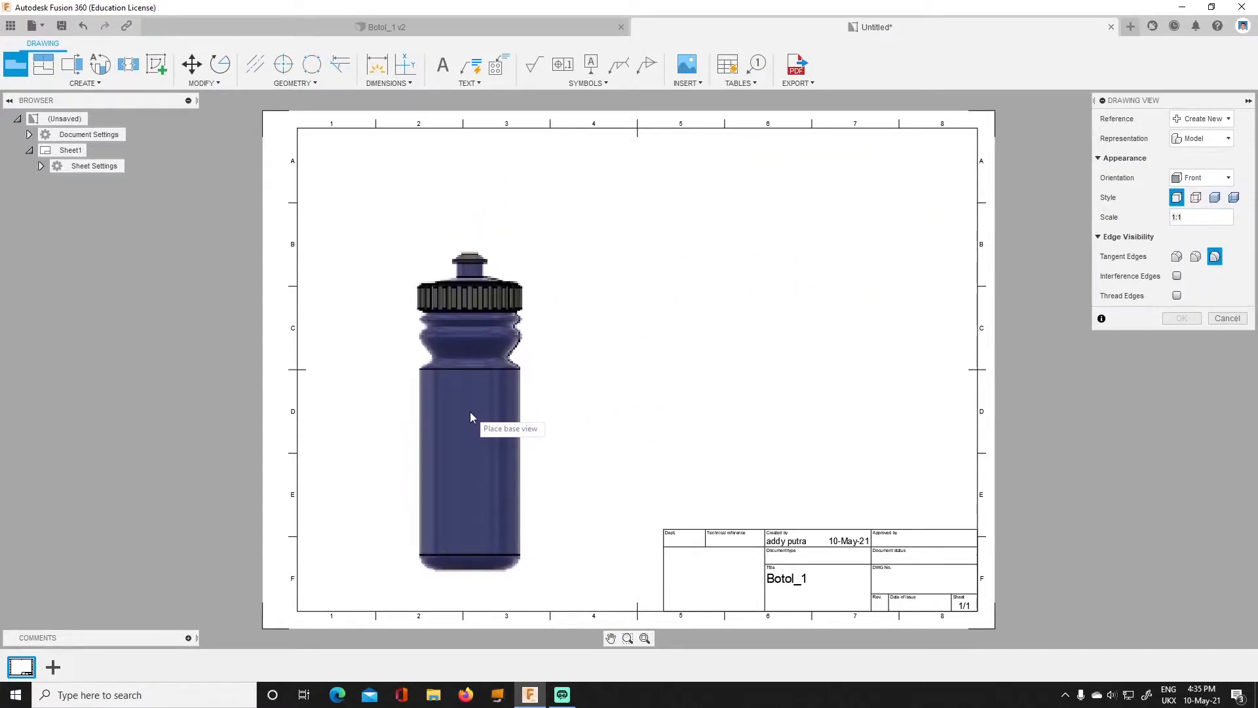
{"action": "left_click", "coordinate": [1178, 257]}
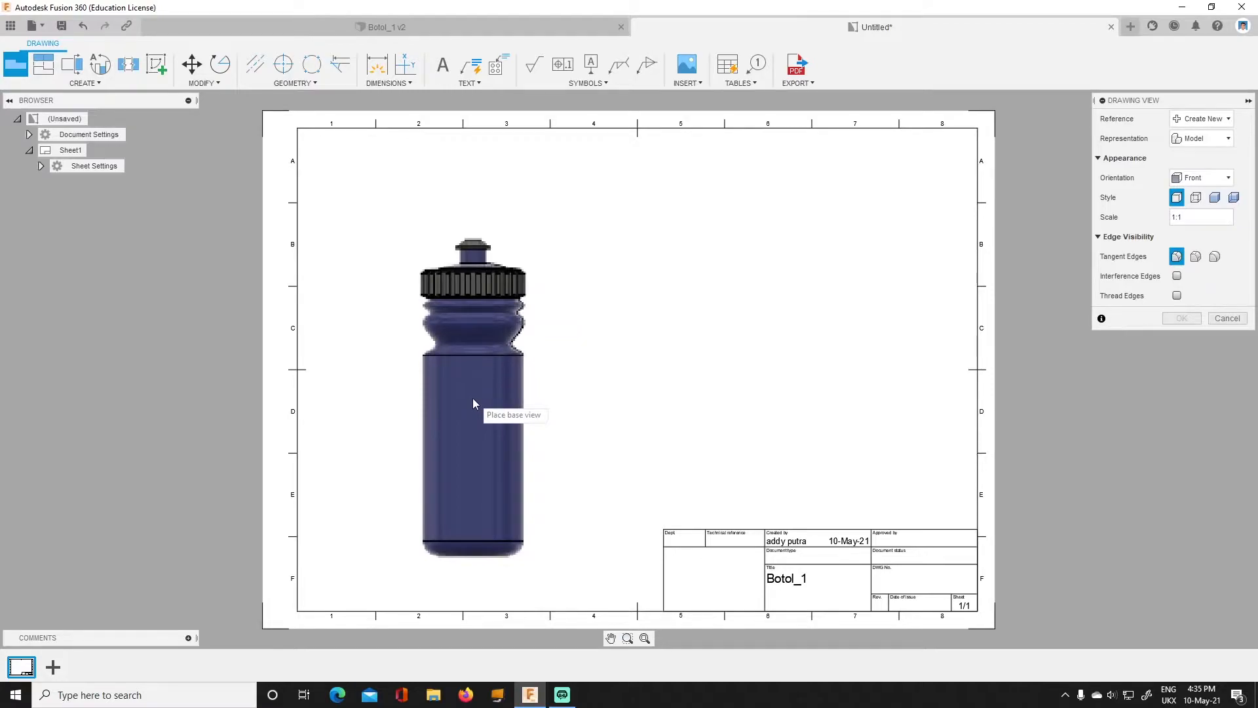
{"action": "left_click", "coordinate": [462, 408]}
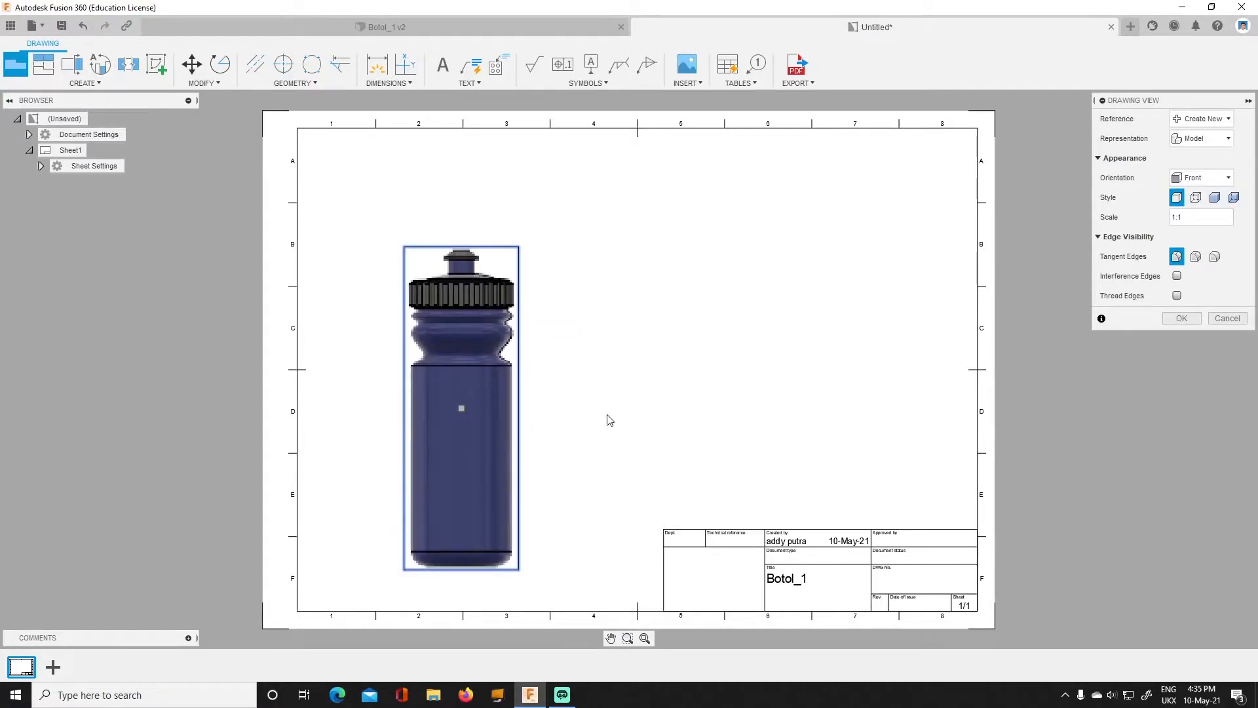
{"action": "left_click", "coordinate": [1189, 318]}
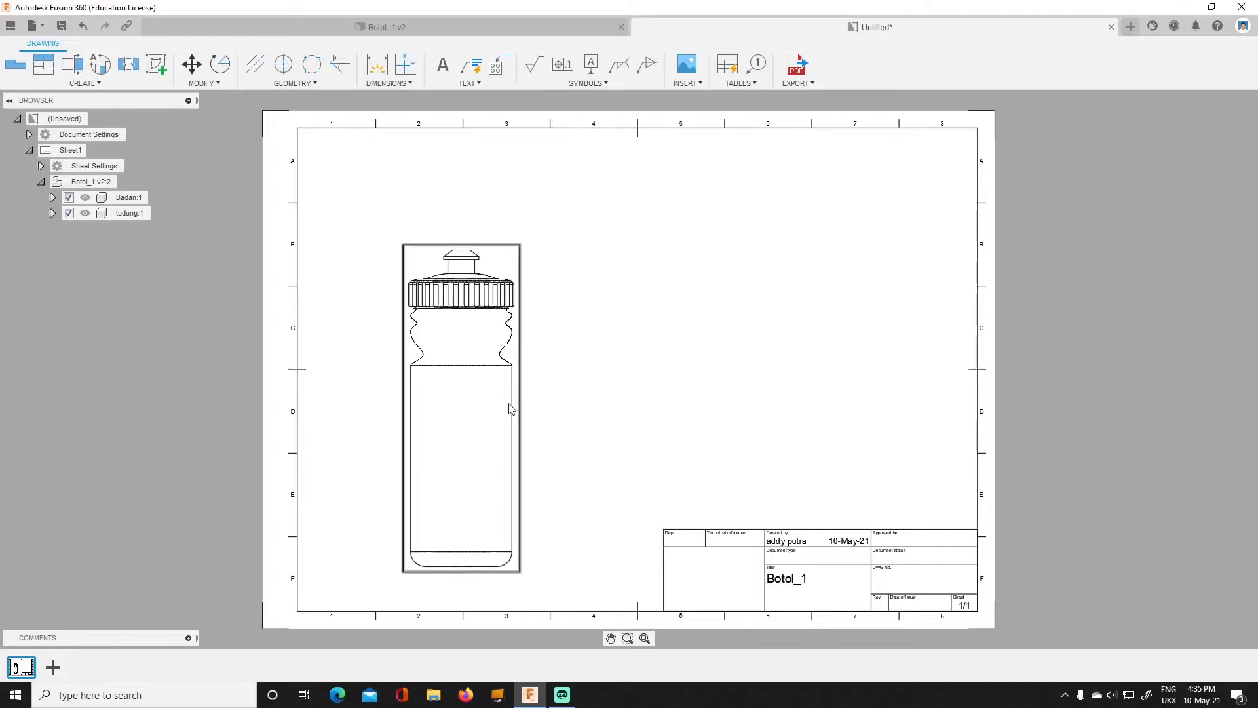
Move the front view slightly down and toward the left edge of the sheet.
{"action": "left_click", "coordinate": [456, 270]}
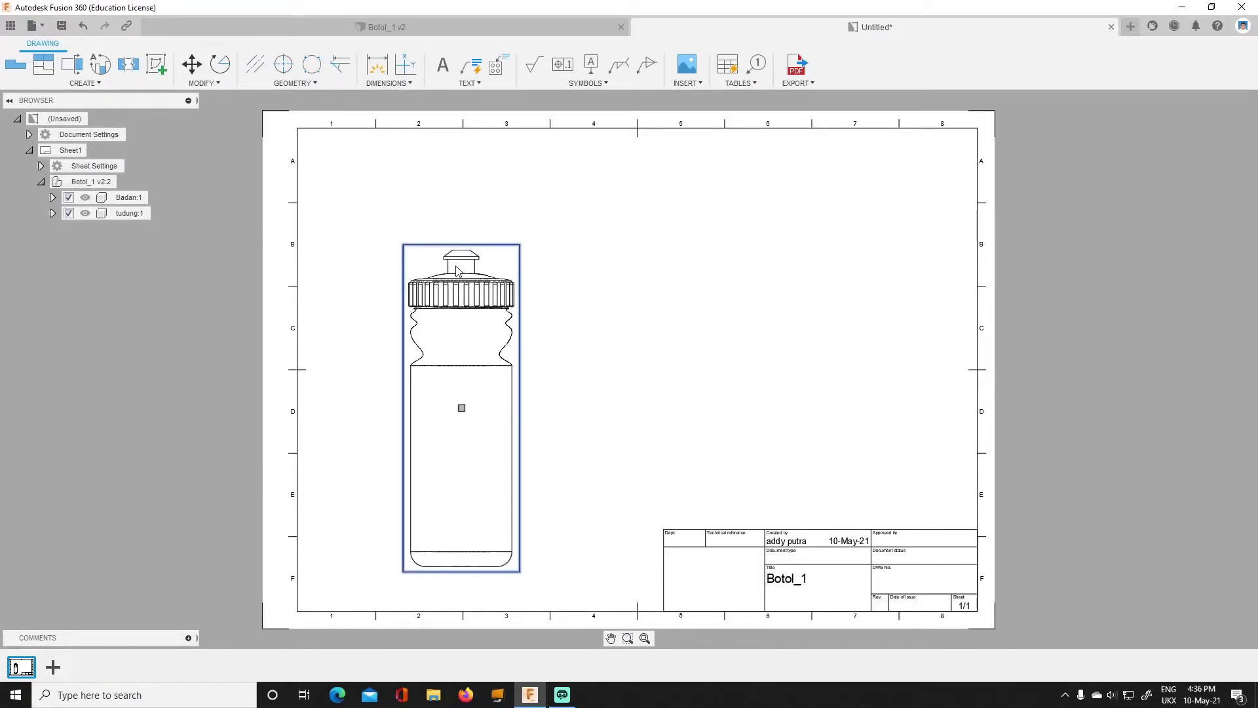
{"action": "left_click", "coordinate": [561, 375]}
{"action": "left_click", "coordinate": [487, 294]}
{"action": "left_click", "coordinate": [461, 408]}
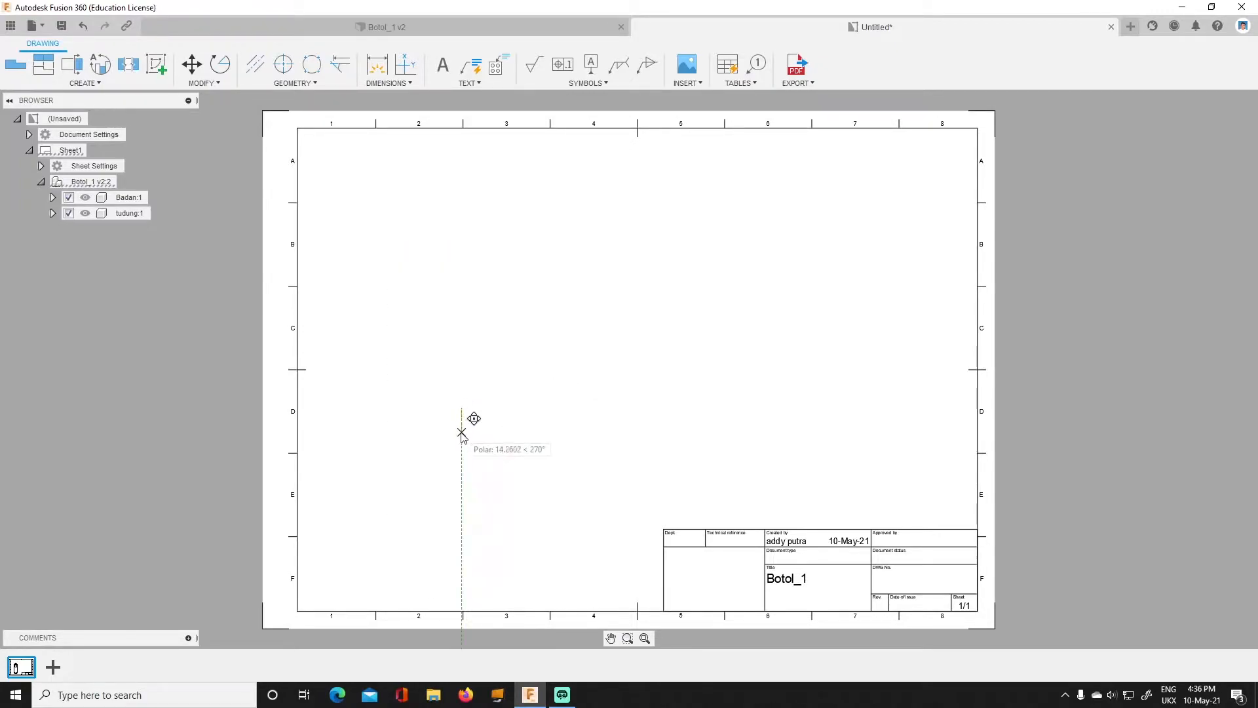
{"action": "left_click", "coordinate": [462, 425]}
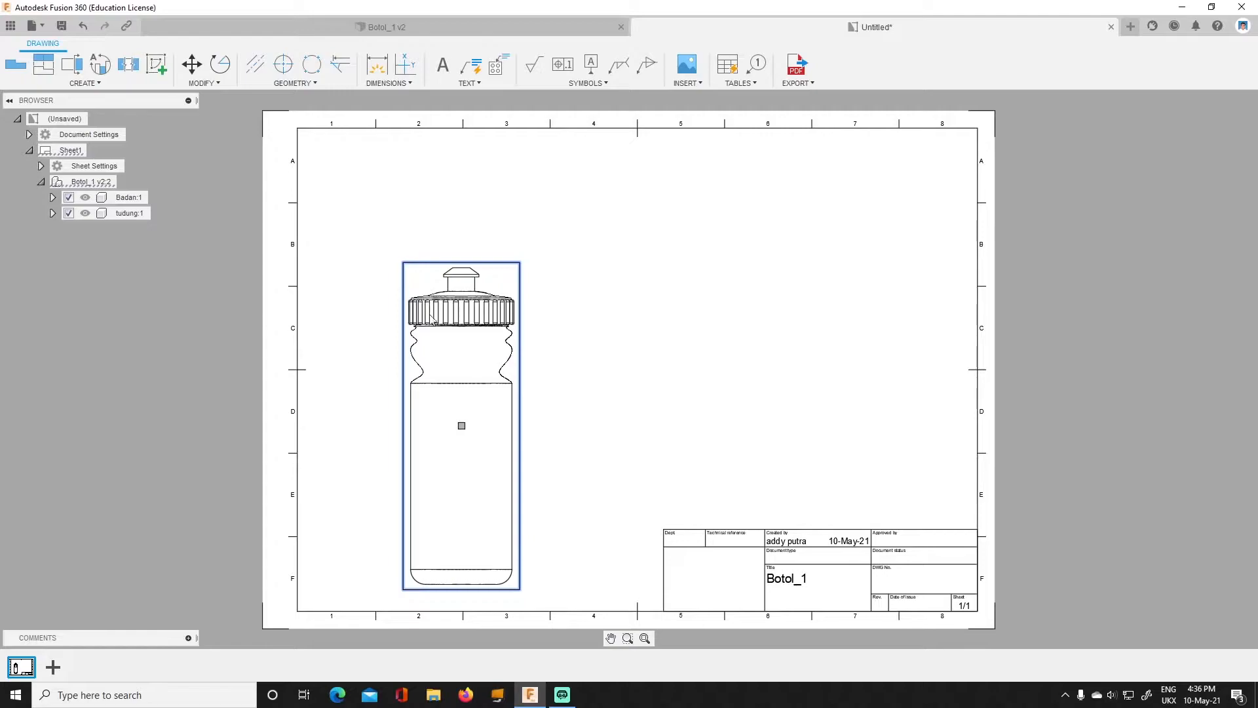
{"action": "left_click", "coordinate": [461, 426]}
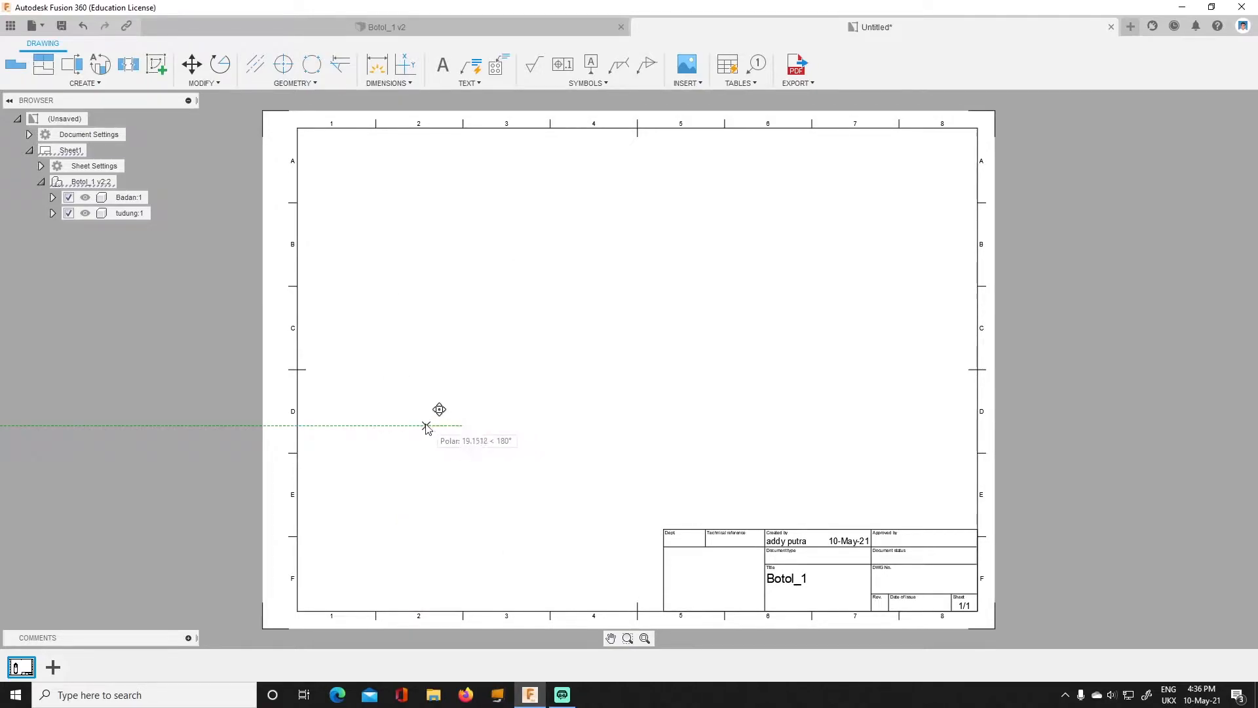
{"action": "left_click", "coordinate": [450, 426]}
{"action": "left_click", "coordinate": [450, 427]}
{"action": "left_click", "coordinate": [450, 434]}
{"action": "key", "text": "Escape"}
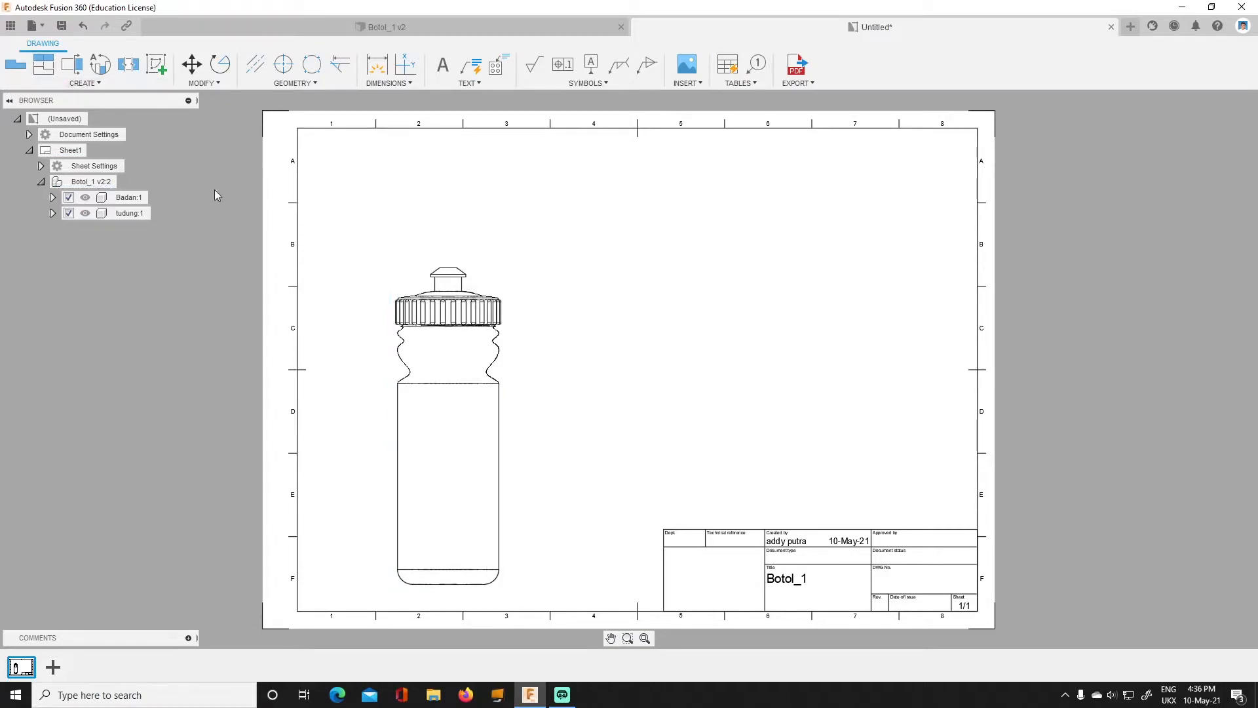
Project a top view from the front view and position it directly above the front view.
{"action": "left_click", "coordinate": [39, 69]}
{"action": "left_click", "coordinate": [448, 315]}
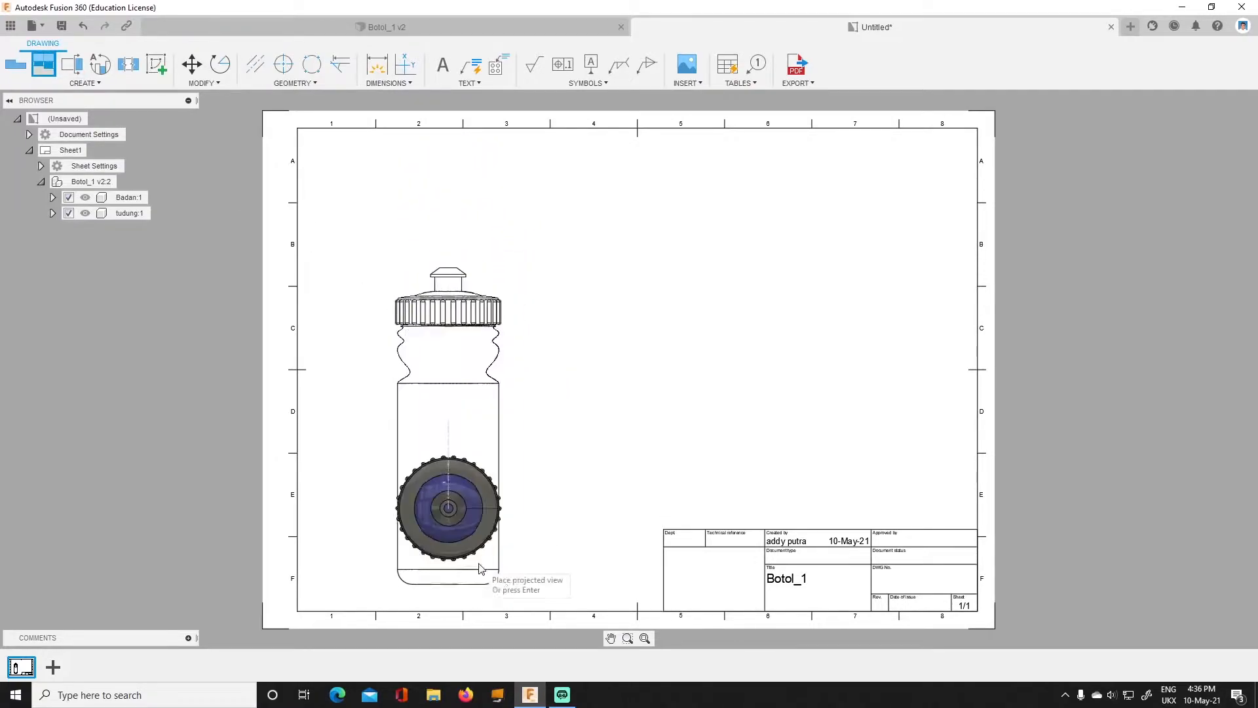
{"action": "left_click", "coordinate": [428, 595]}
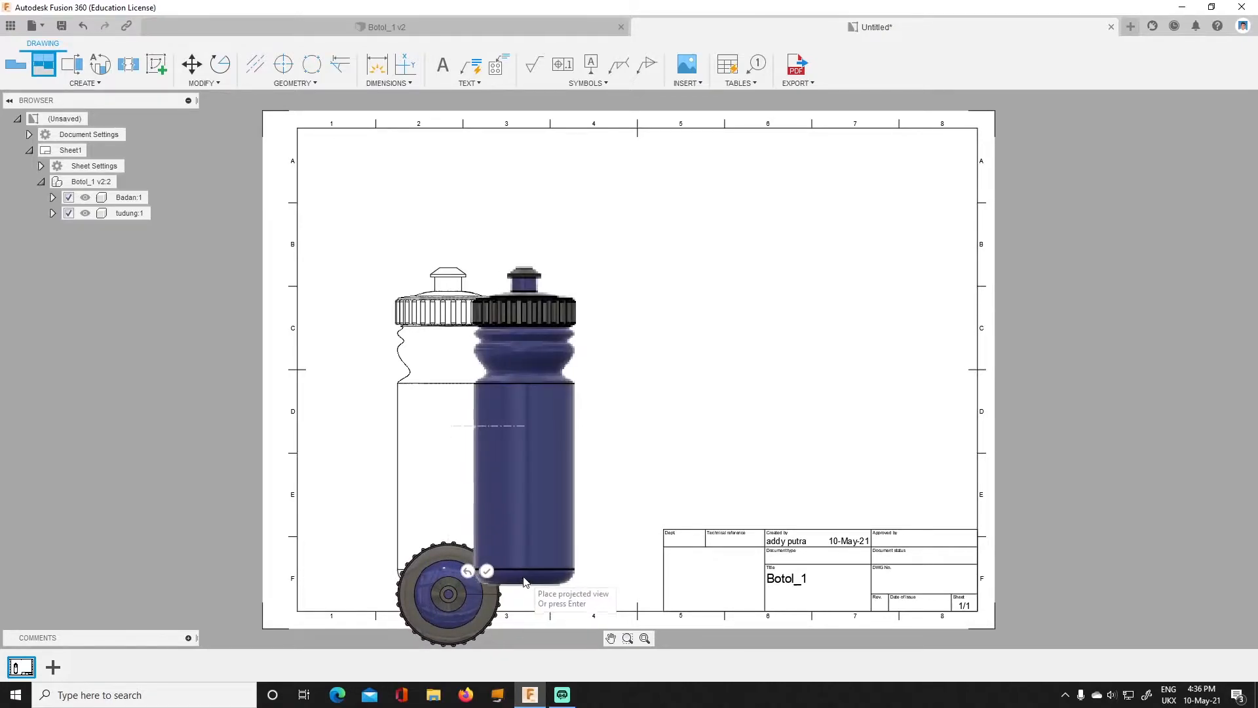
{"action": "left_click", "coordinate": [486, 571]}
{"action": "left_click_drag", "start_coordinate": [449, 599], "coordinate": [450, 199]}
{"action": "left_click", "coordinate": [559, 299]}
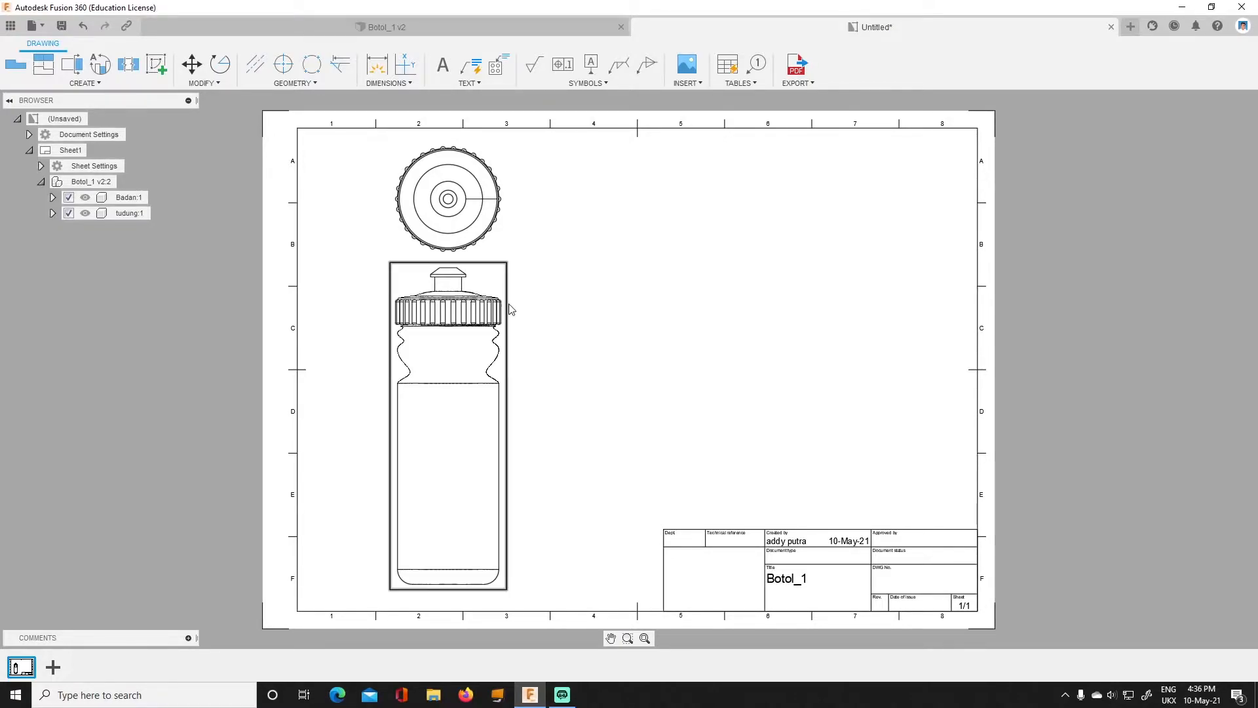
Project a side view from the front view and place it directly to the right of the front view.
{"action": "left_click", "coordinate": [43, 64]}
{"action": "left_click", "coordinate": [470, 320]}
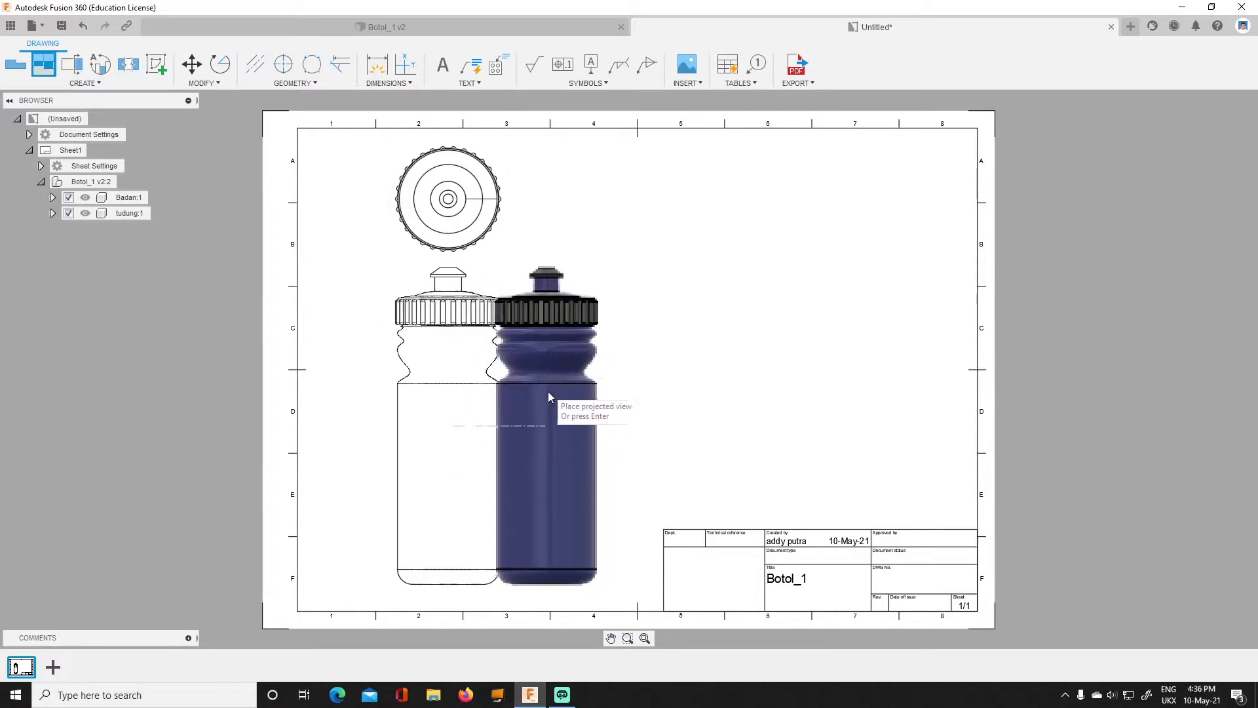
{"action": "left_click", "coordinate": [604, 434]}
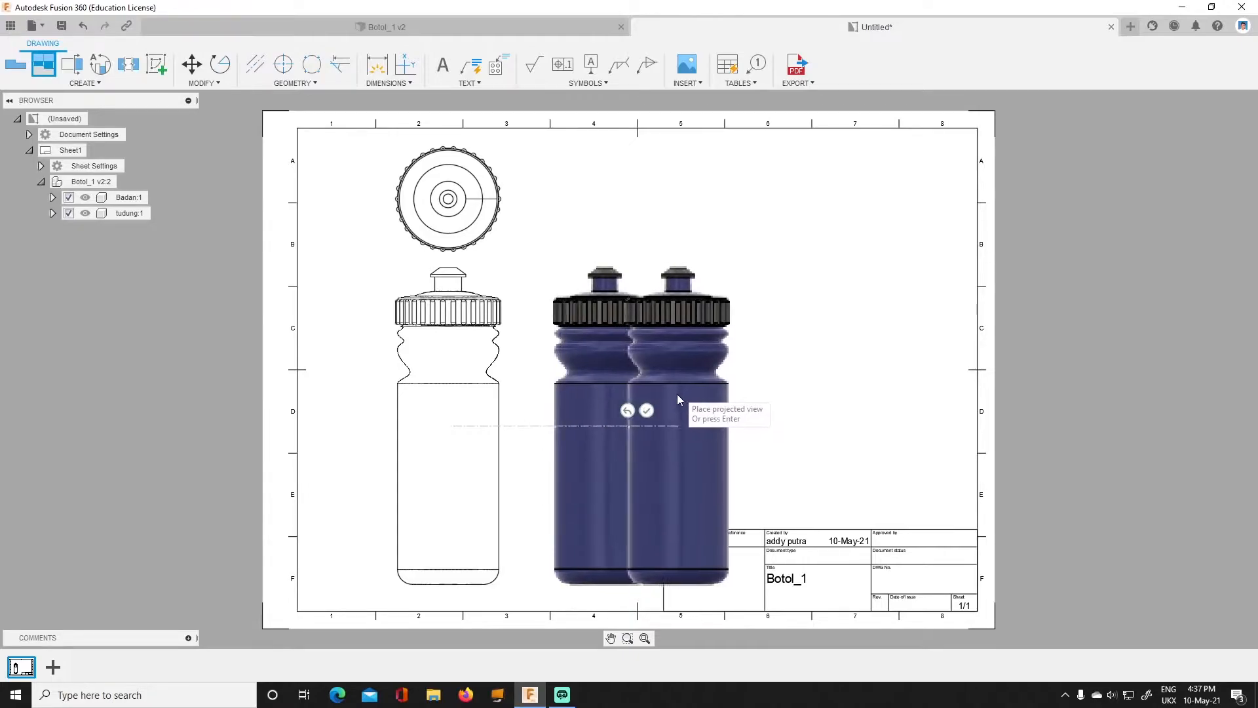
{"action": "left_click", "coordinate": [646, 410]}
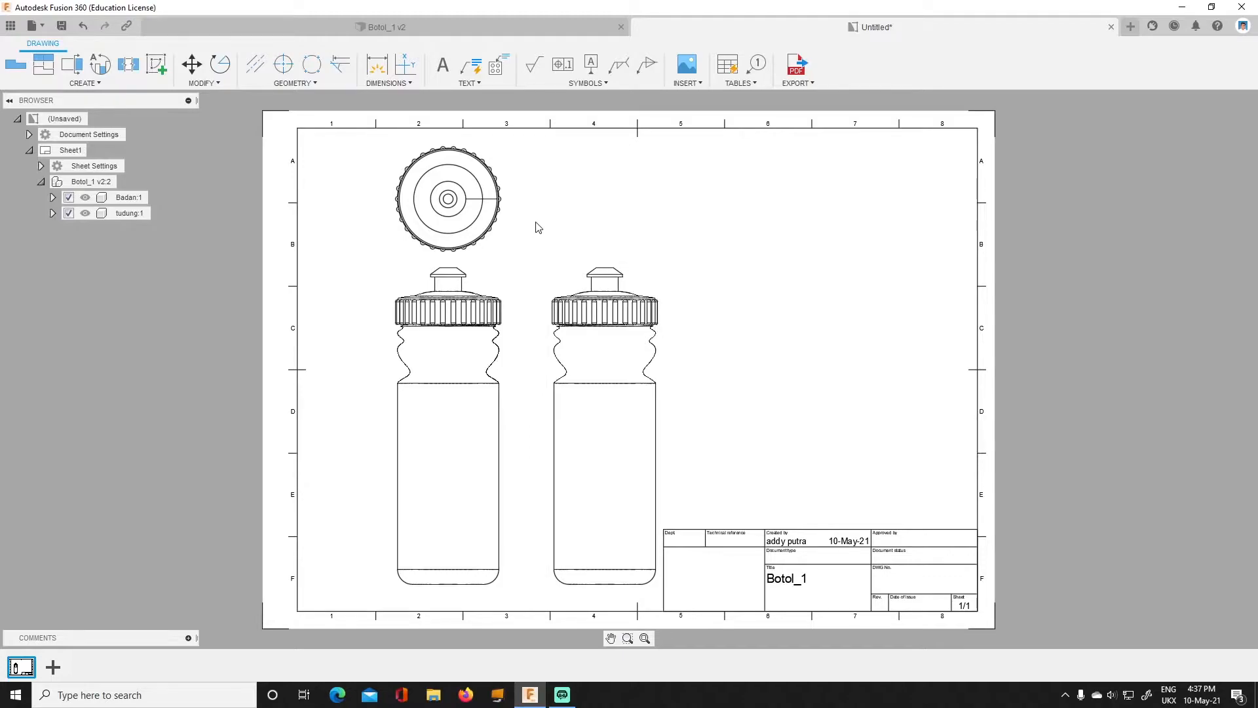
Project an isometric view from the front view and move it to the upper-right area of the sheet.
{"action": "left_click", "coordinate": [44, 63]}
{"action": "left_click", "coordinate": [432, 334]}
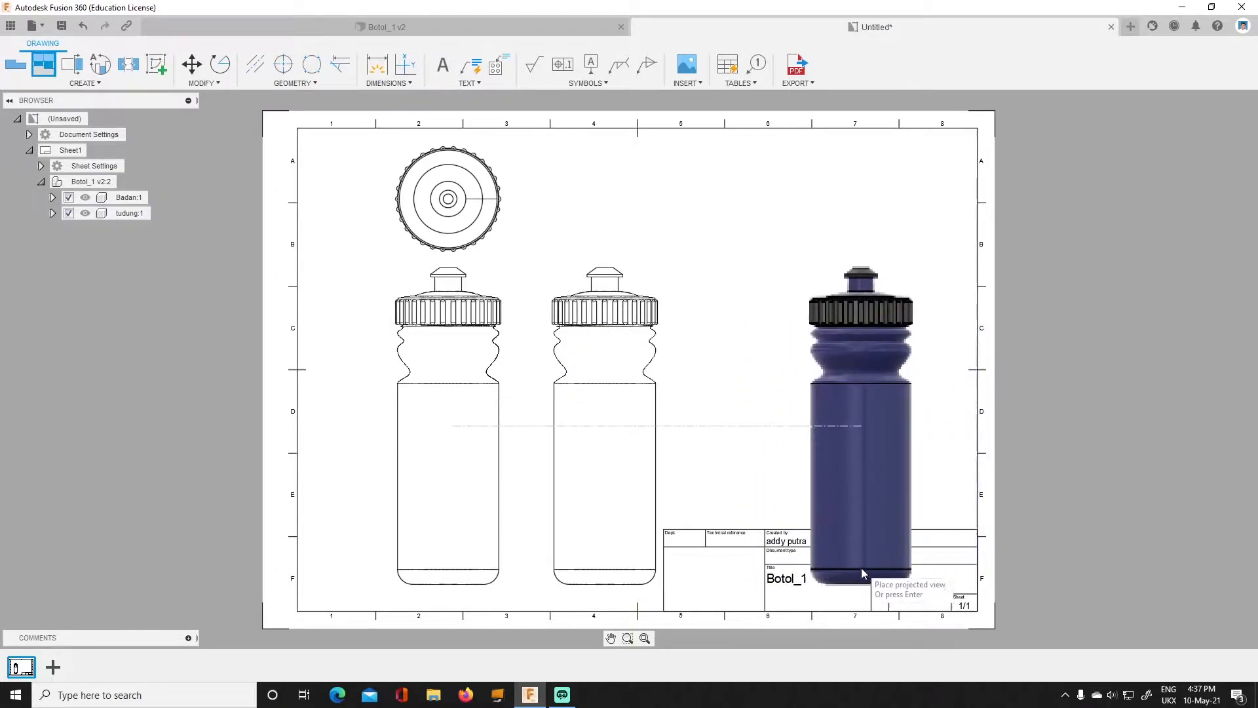
{"action": "left_click", "coordinate": [805, 645]}
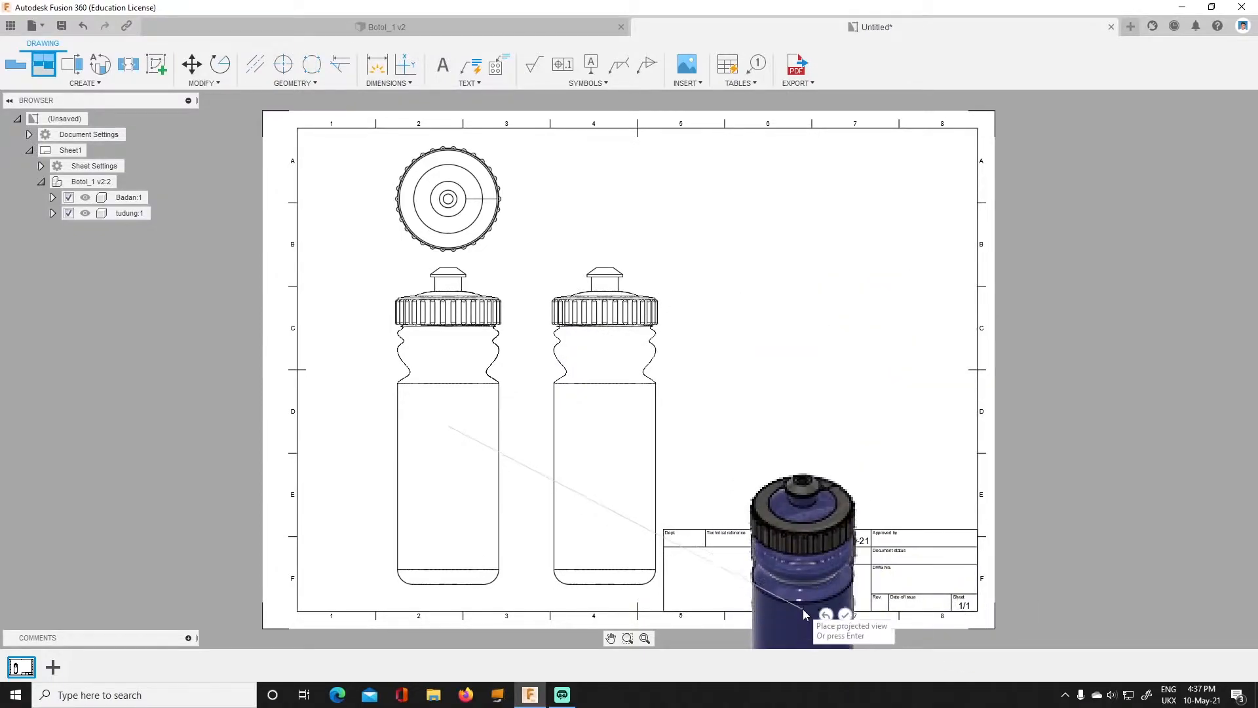
{"action": "left_click", "coordinate": [845, 616]}
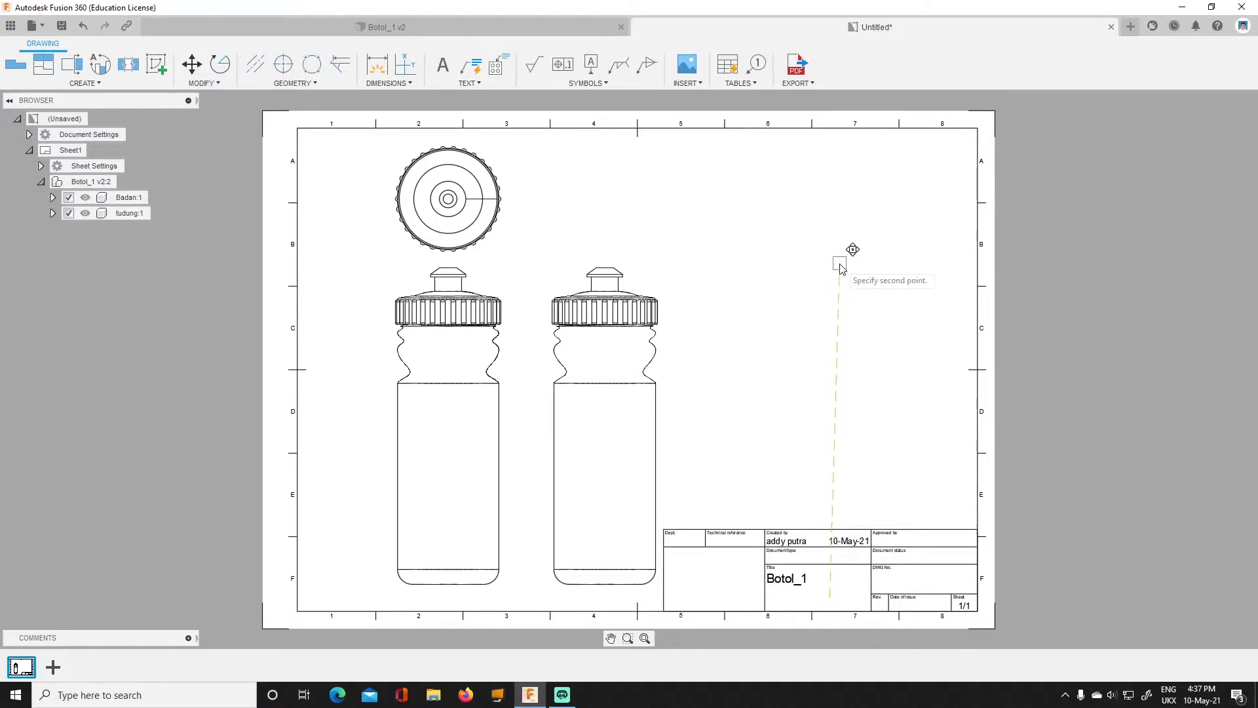
{"action": "left_click", "coordinate": [903, 260]}
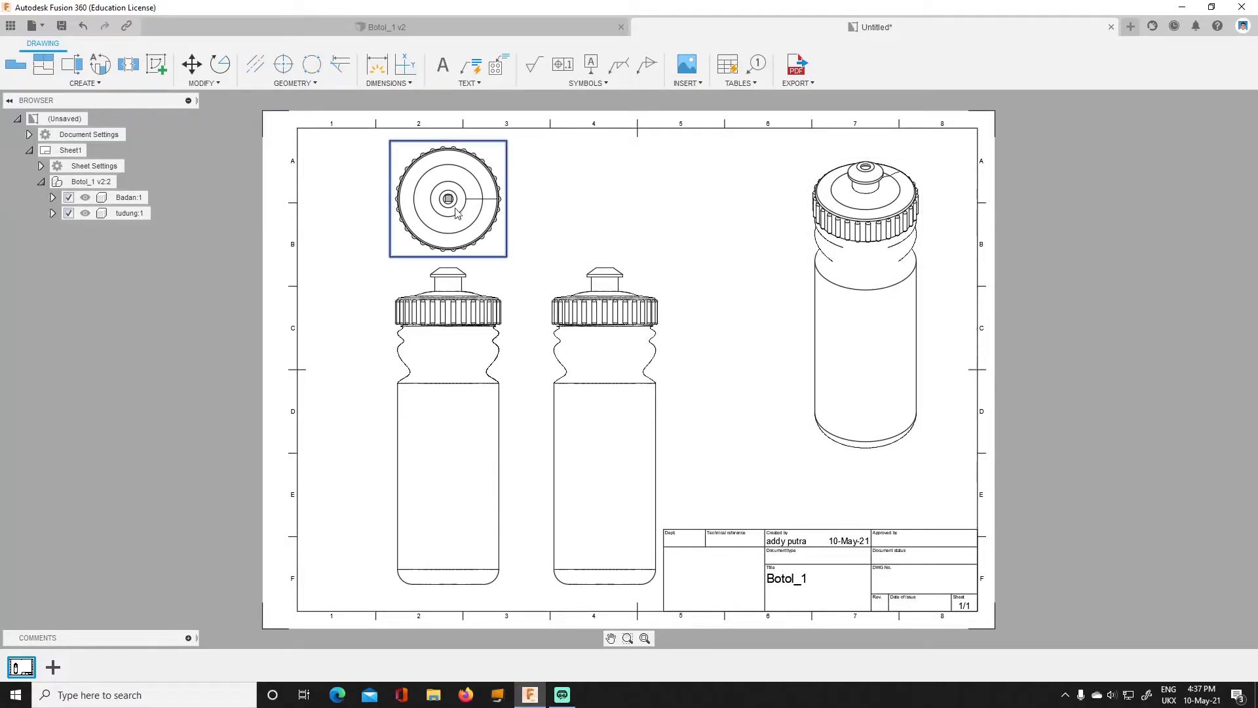
{"action": "left_click", "coordinate": [482, 370]}
{"action": "left_click", "coordinate": [624, 374]}
{"action": "left_click", "coordinate": [864, 340]}
{"action": "left_click", "coordinate": [459, 223]}
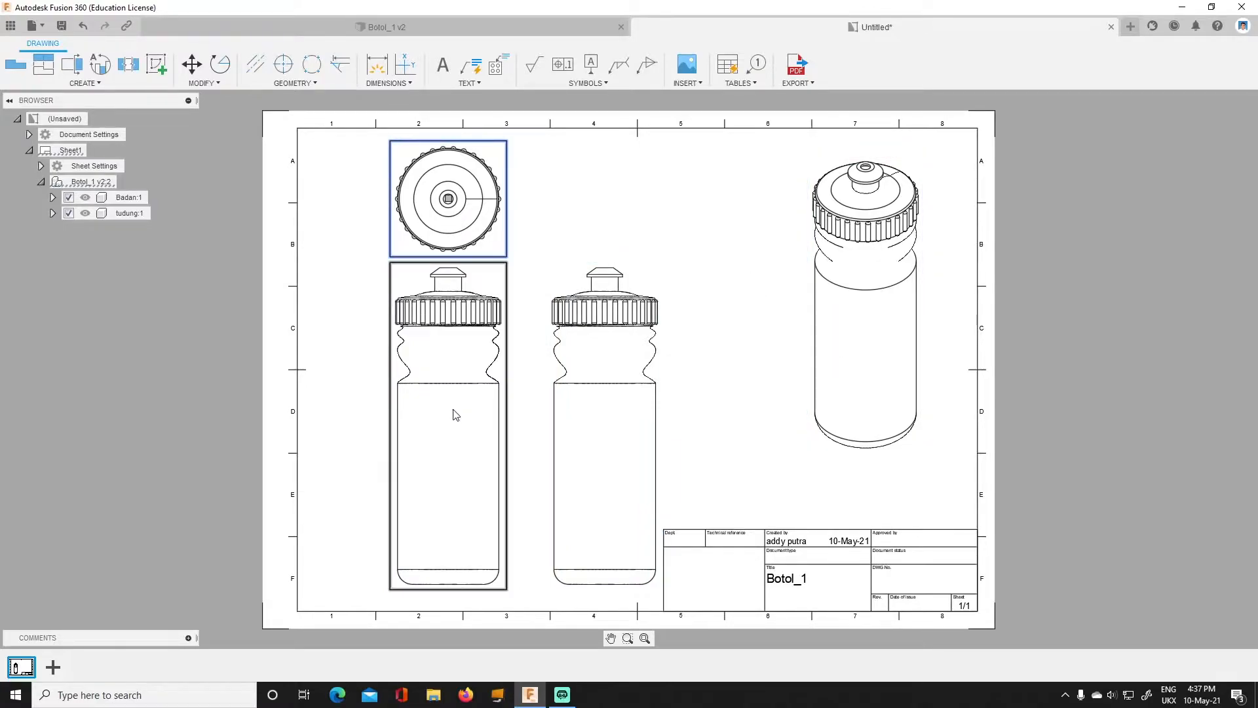
{"action": "left_click", "coordinate": [479, 404]}
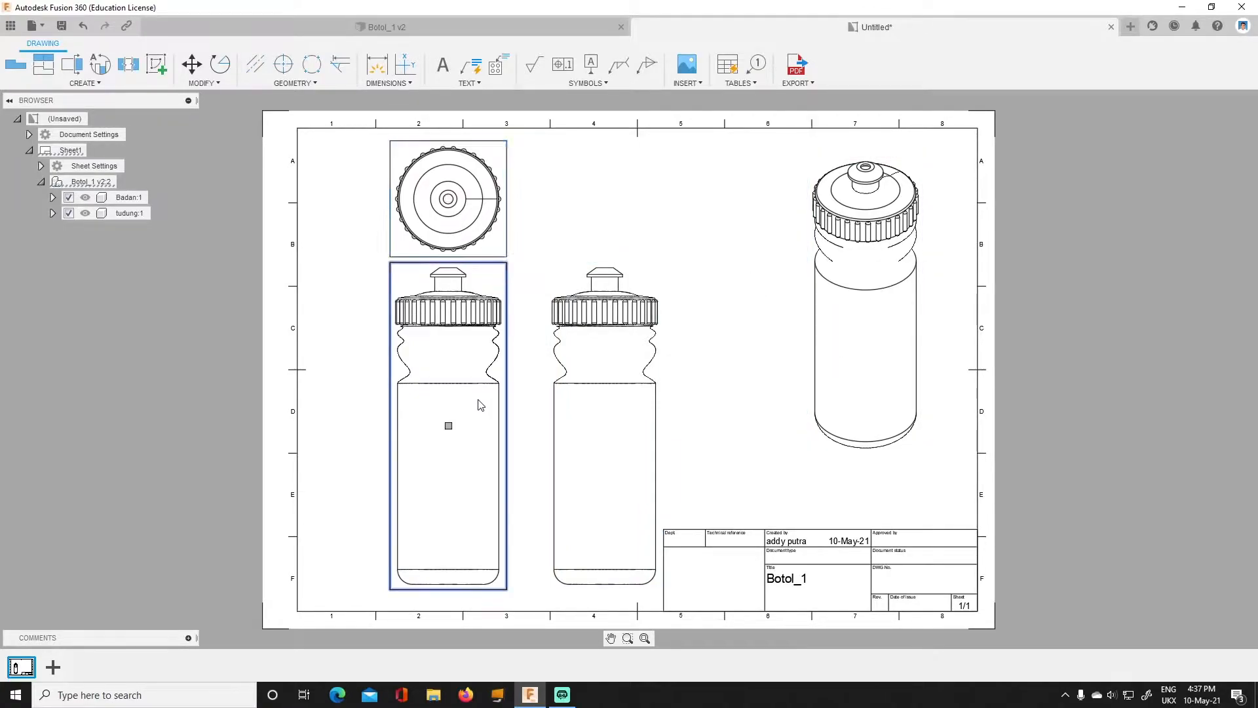
Try showing hidden edges on the front view and restore its style to visible edges only.
{"action": "double_click", "coordinate": [505, 372]}
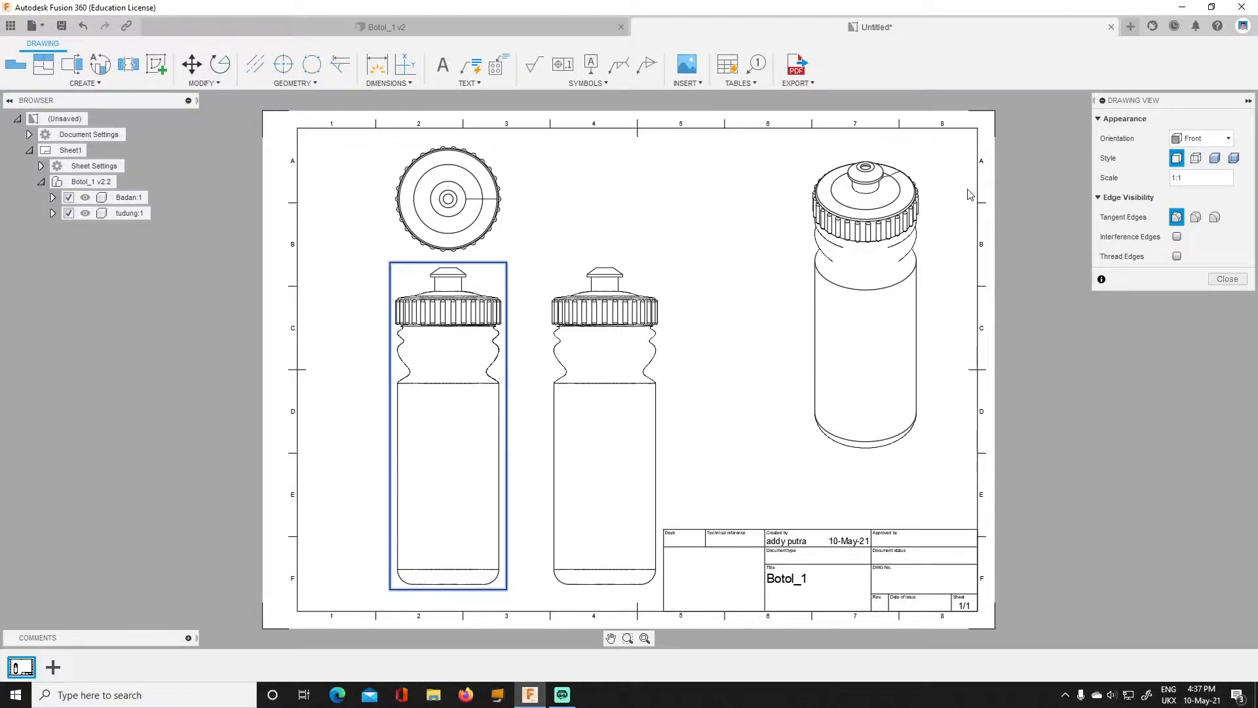
{"action": "left_click", "coordinate": [1196, 159]}
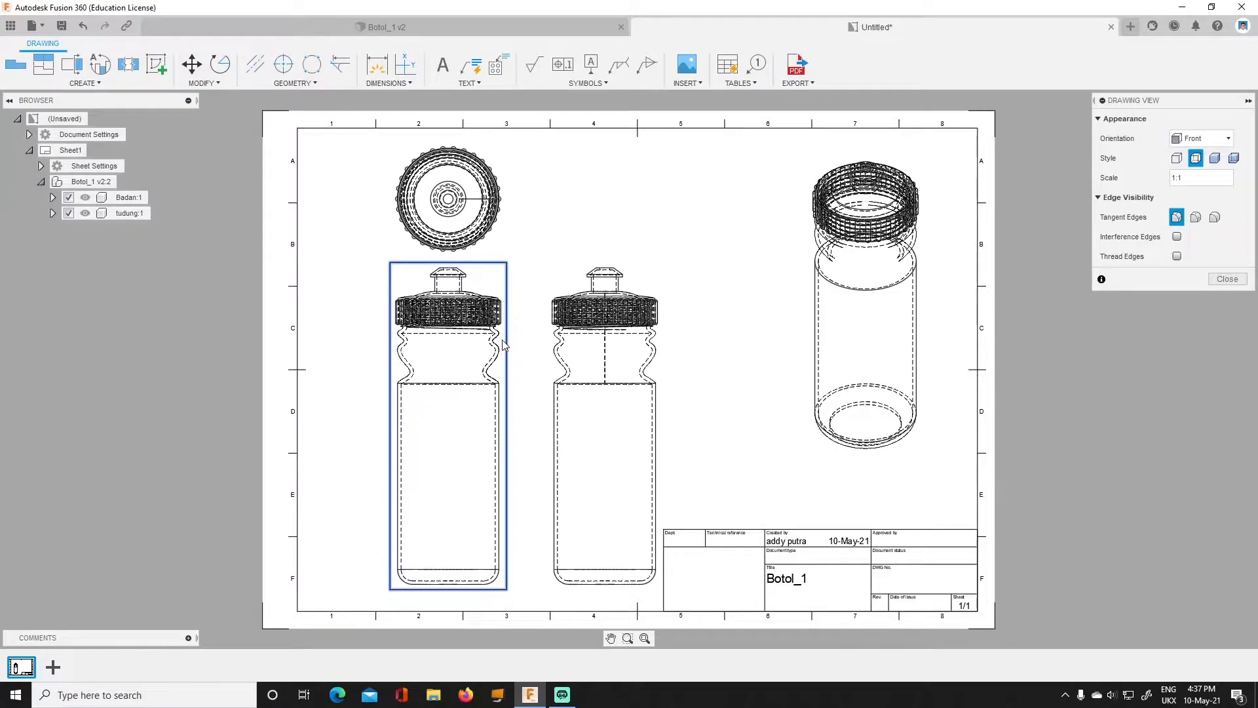
{"action": "left_click", "coordinate": [1176, 158]}
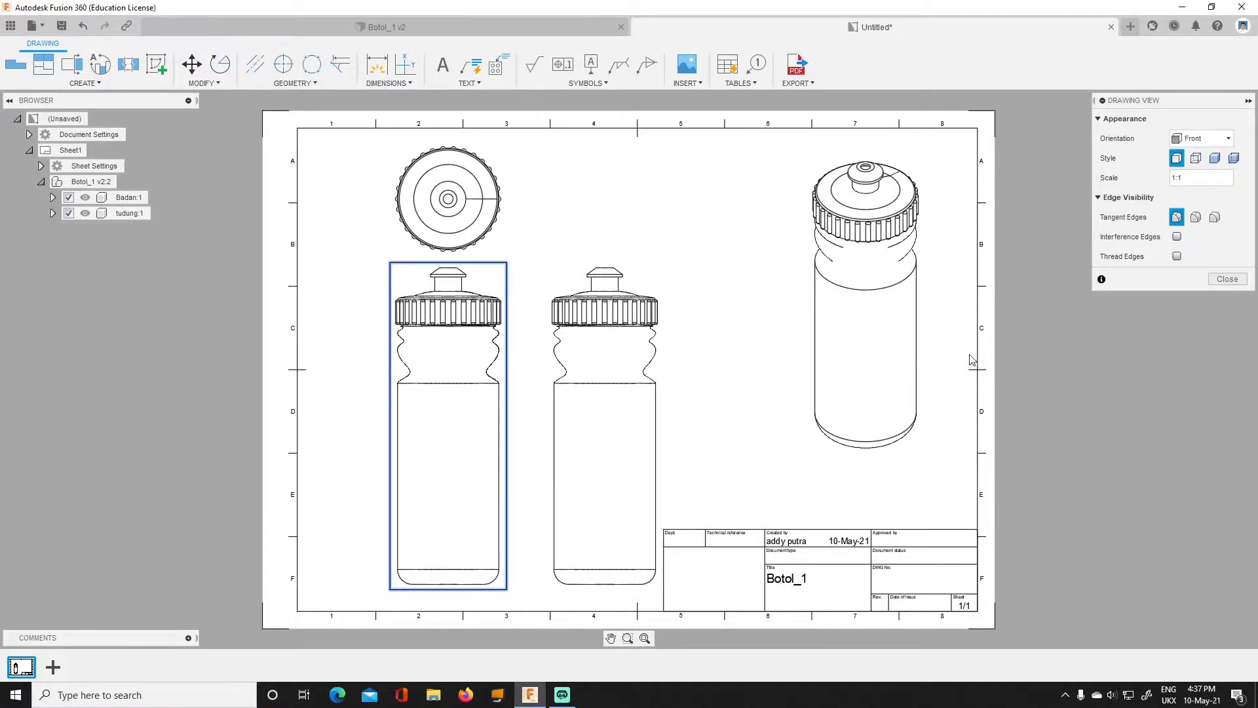
{"action": "left_click", "coordinate": [1227, 280]}
Set the isometric view's style to Shaded.
{"action": "left_click", "coordinate": [897, 266]}
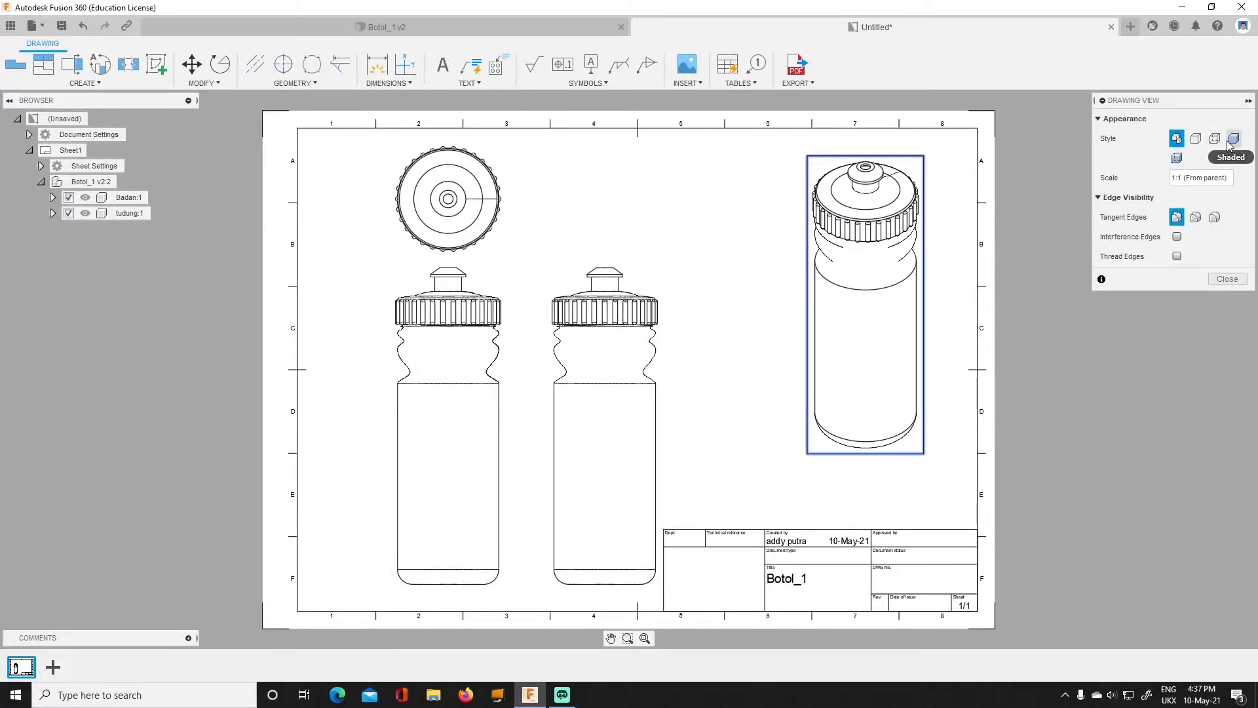
{"action": "left_click", "coordinate": [1232, 139]}
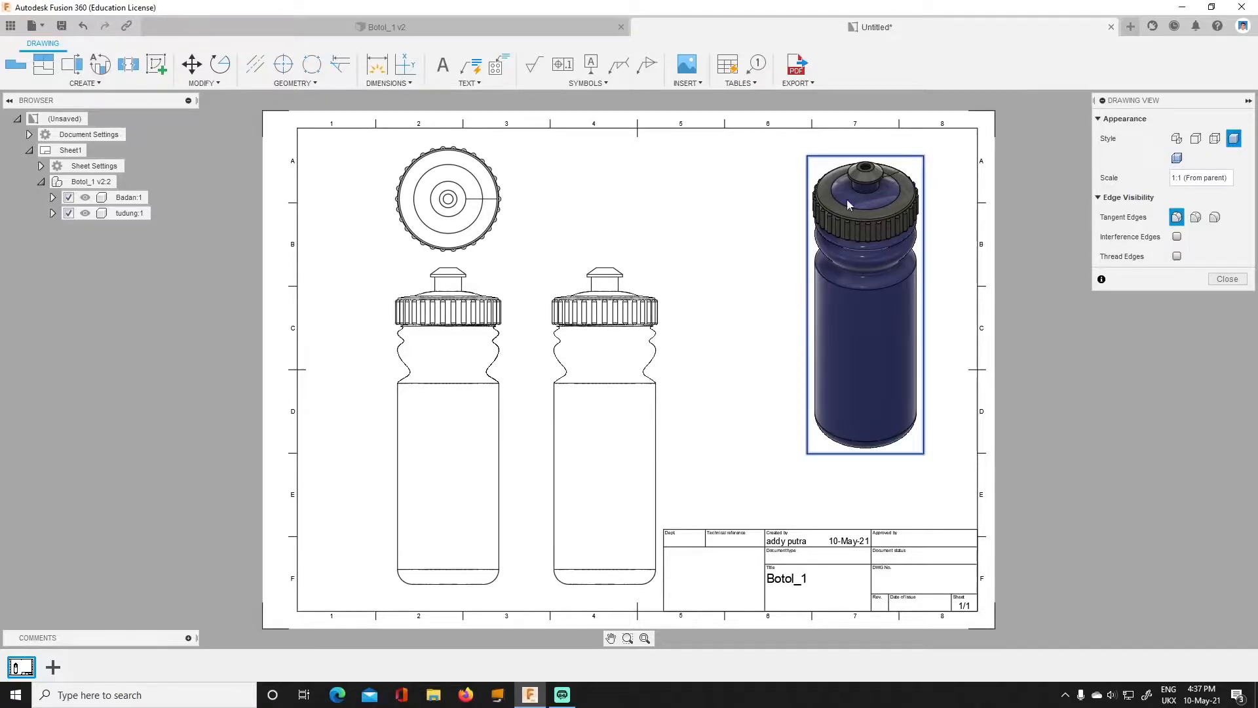
{"action": "left_click", "coordinate": [1227, 279]}
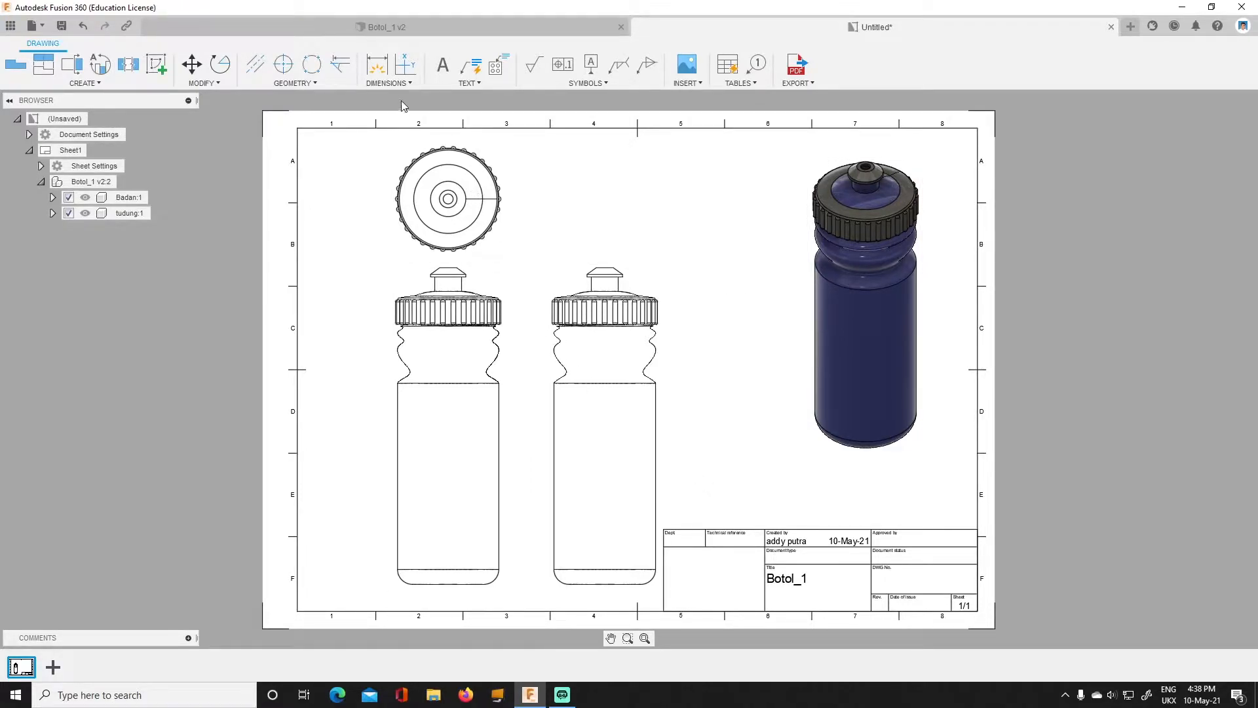
Dimension the bottle body's width in the front view, placing the dimension below the base.
{"action": "left_click", "coordinate": [379, 69]}
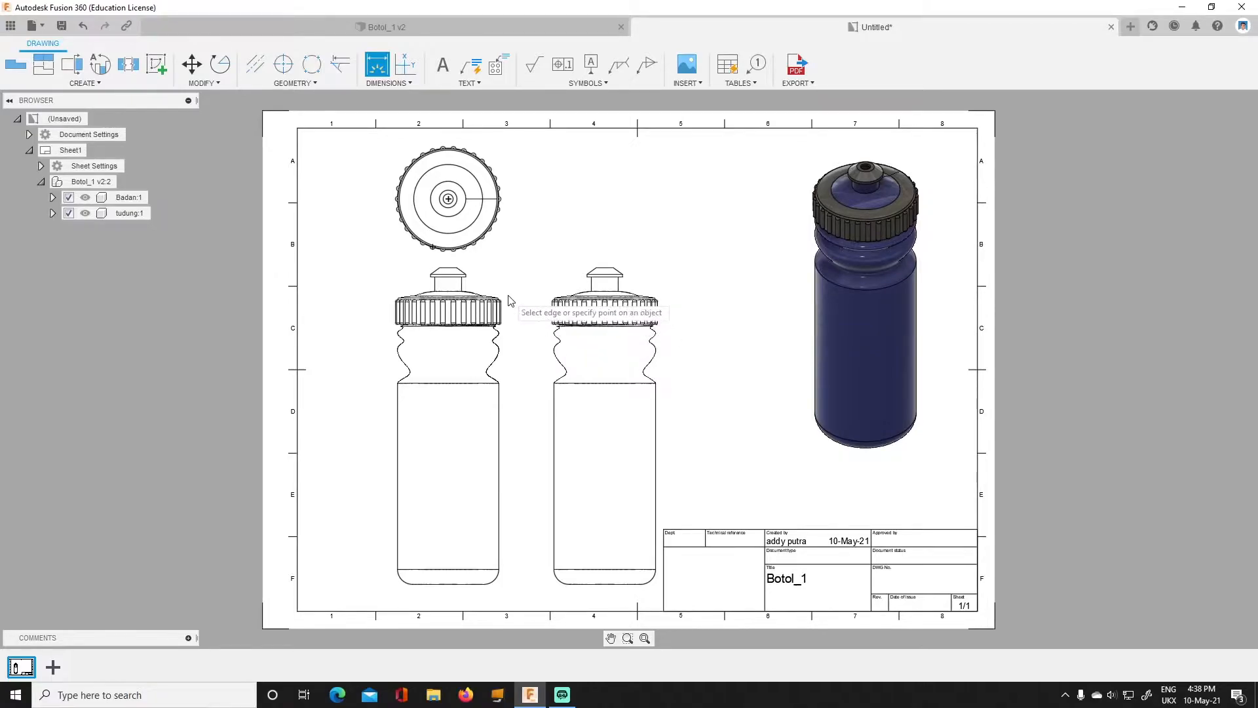
{"action": "scroll", "coordinate": [504, 285], "scroll_direction": "up", "scroll_amount": 2}
{"action": "scroll", "coordinate": [505, 288], "scroll_direction": "down", "scroll_amount": 2}
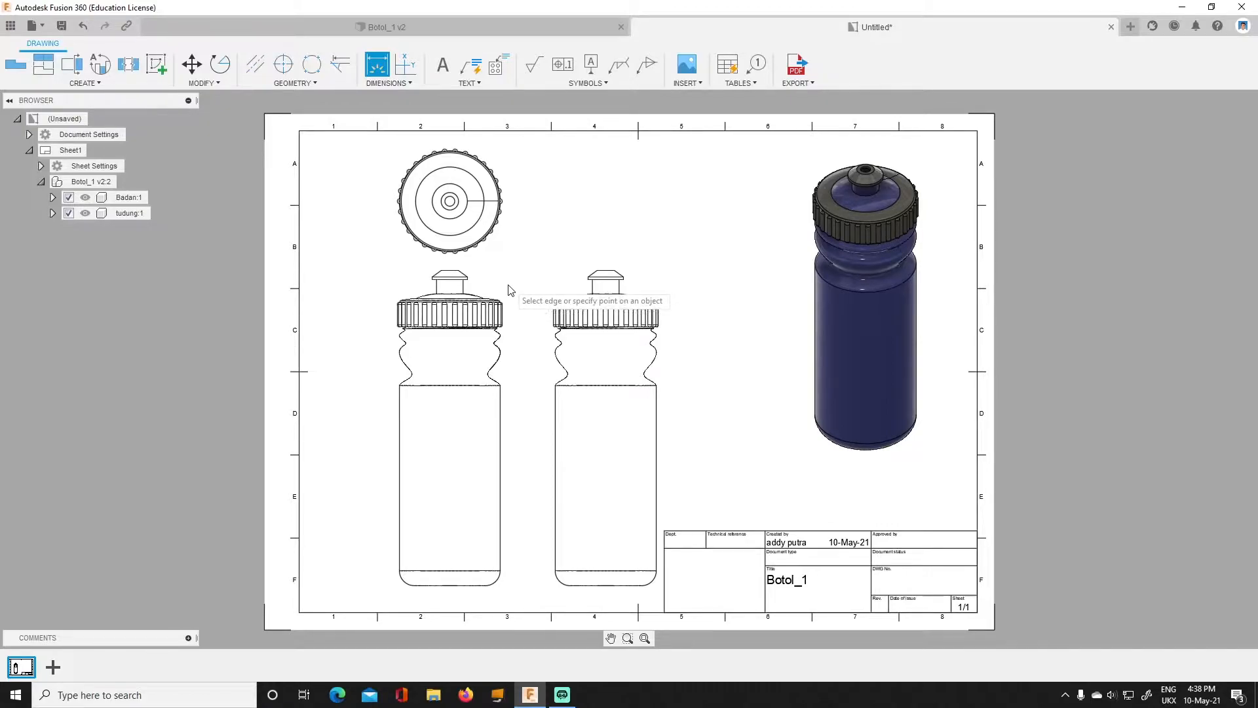
{"action": "left_click", "coordinate": [399, 570]}
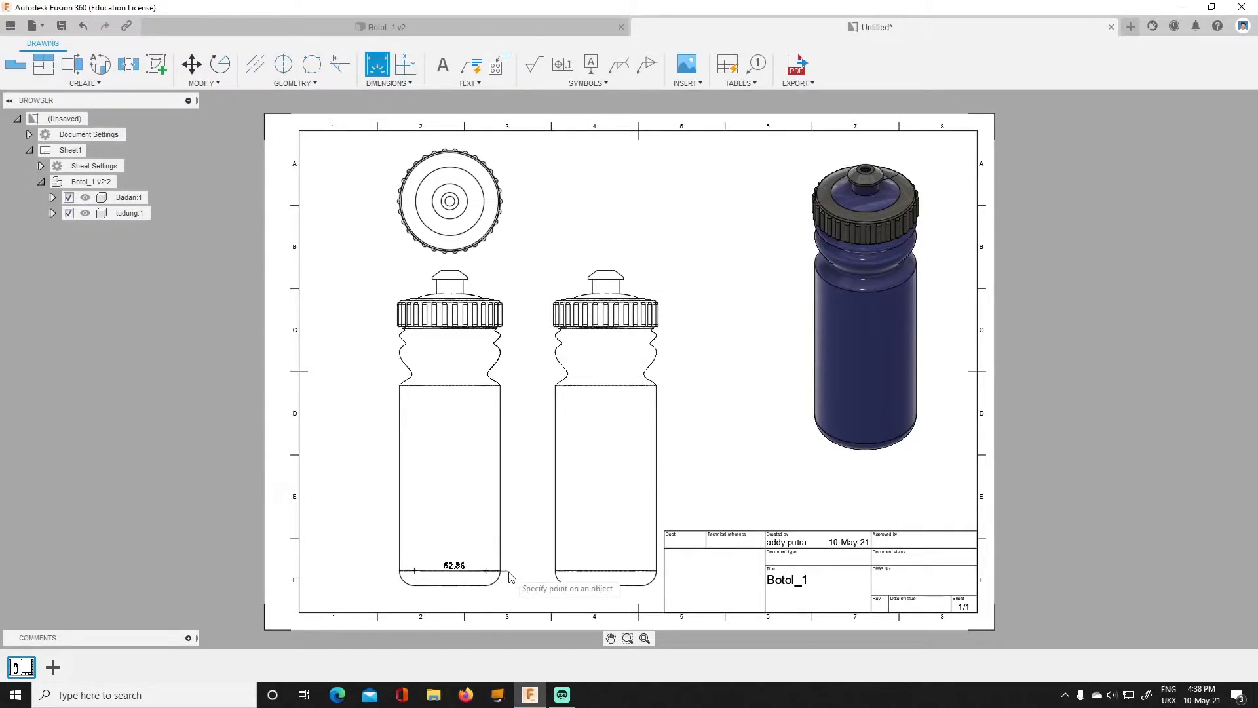
{"action": "left_click", "coordinate": [500, 571]}
{"action": "scroll", "coordinate": [458, 600], "scroll_direction": "up", "scroll_amount": 3}
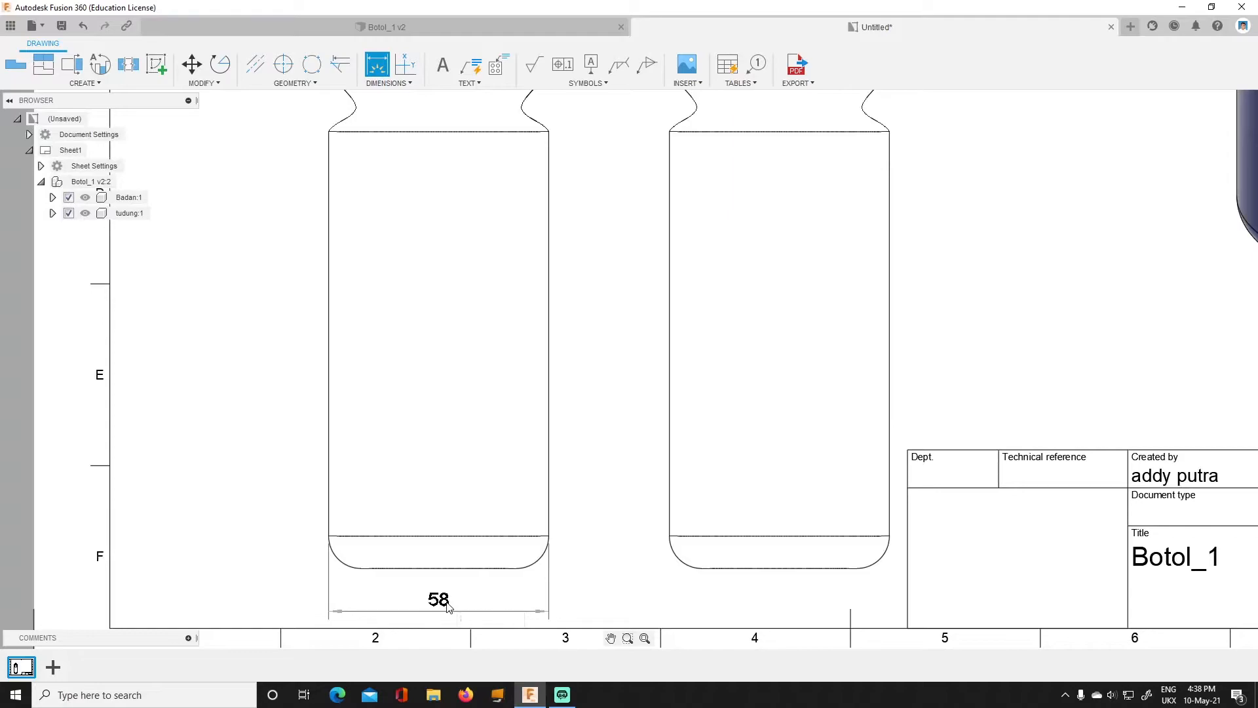
{"action": "left_click", "coordinate": [448, 606]}
{"action": "scroll", "coordinate": [451, 602], "scroll_direction": "down", "scroll_amount": 4}
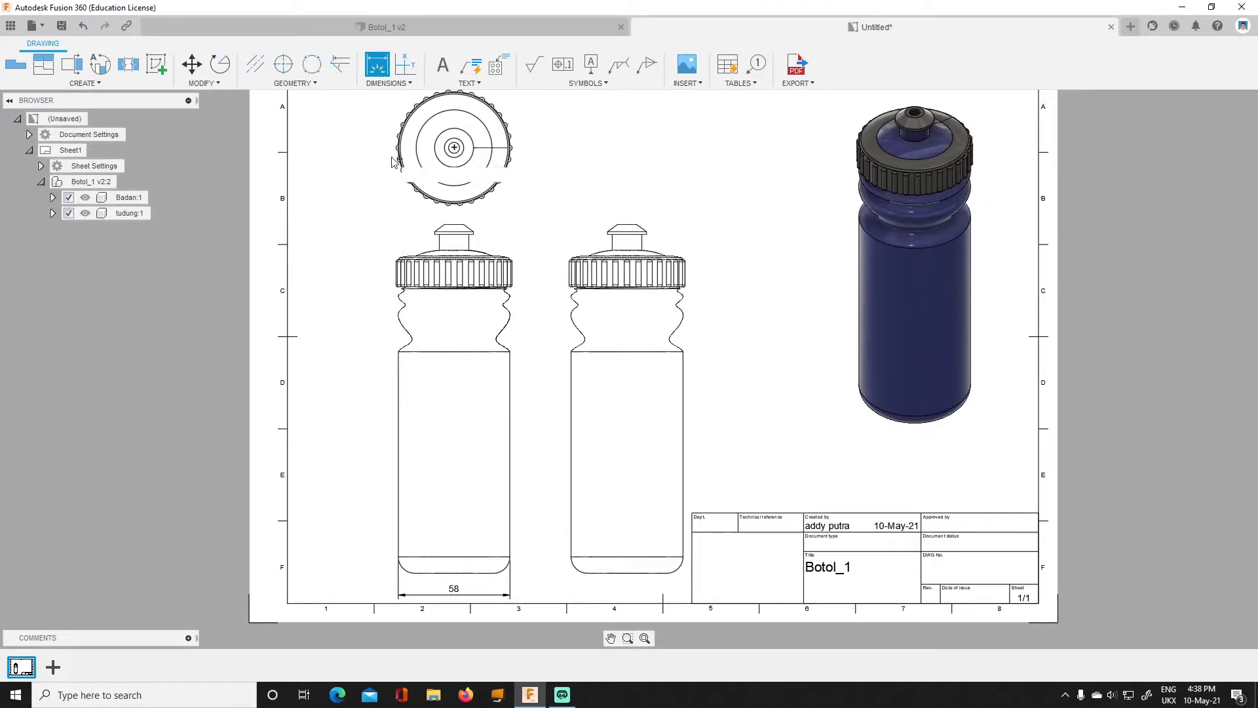
{"action": "left_click", "coordinate": [445, 226]}
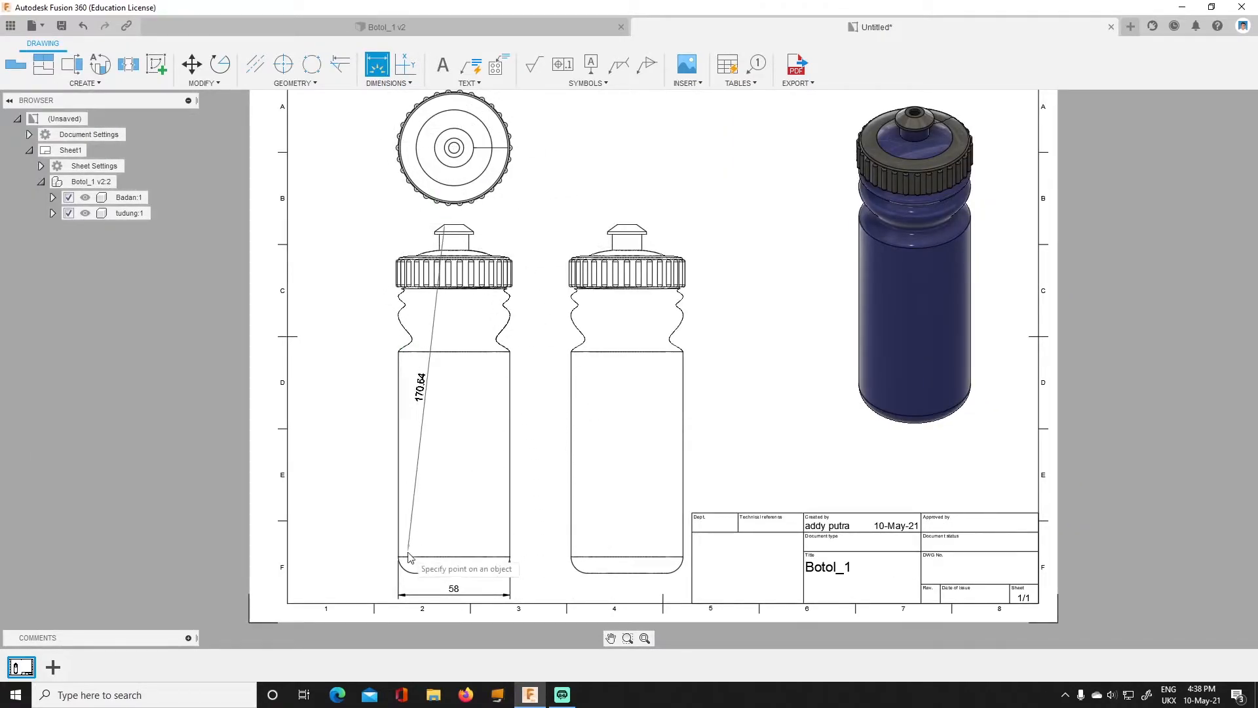
{"action": "left_click", "coordinate": [416, 572]}
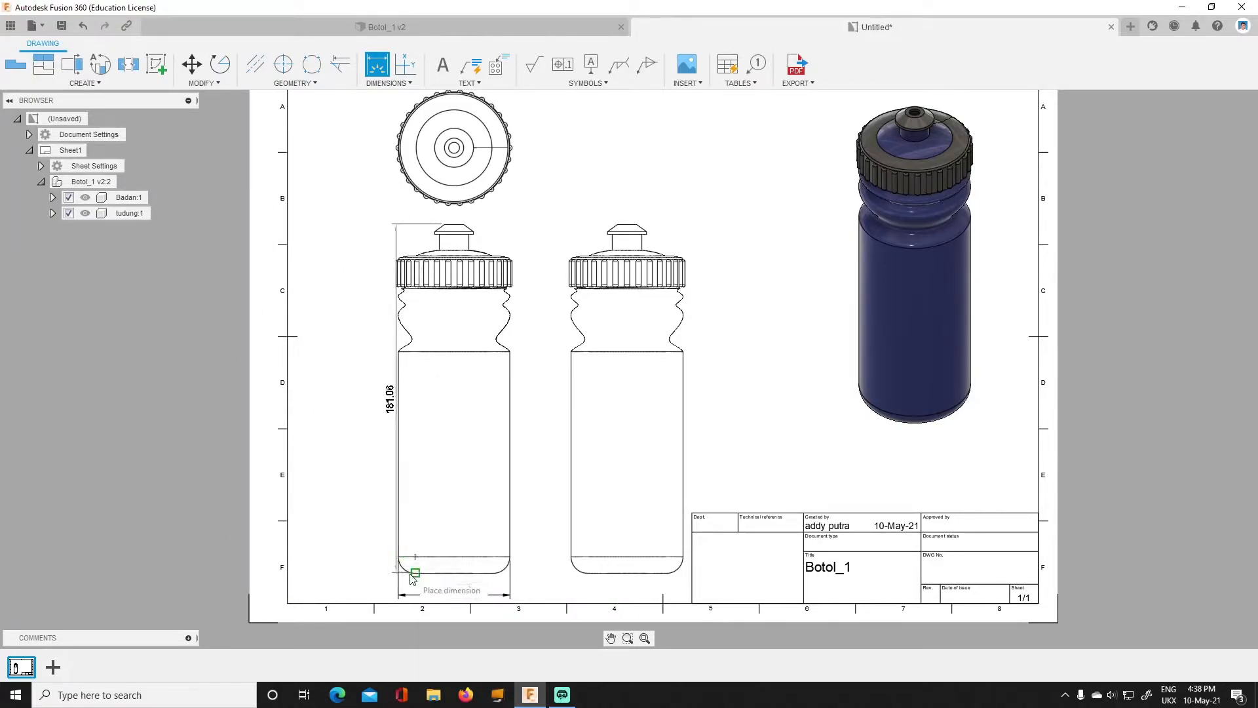
{"action": "key", "text": "Escape"}
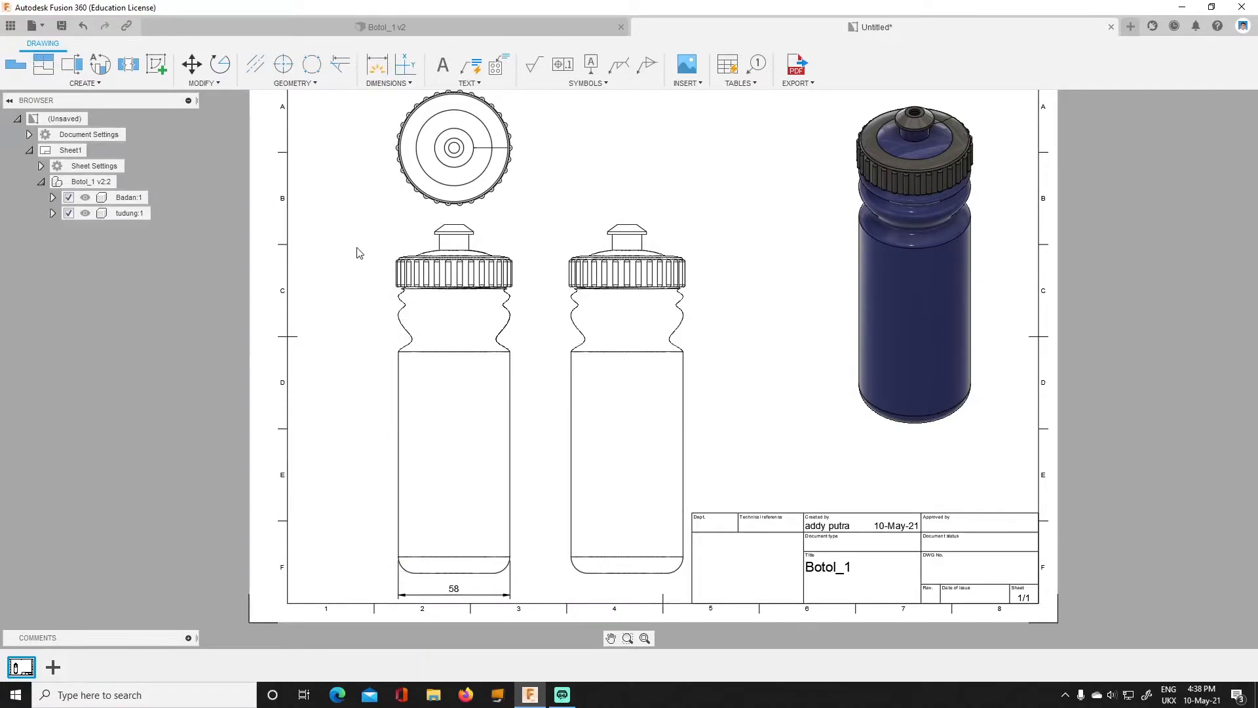
Dimension the bottle's overall height in the front view from the spout top to the base, placing the dimension left of the view.
{"action": "left_click", "coordinate": [392, 84]}
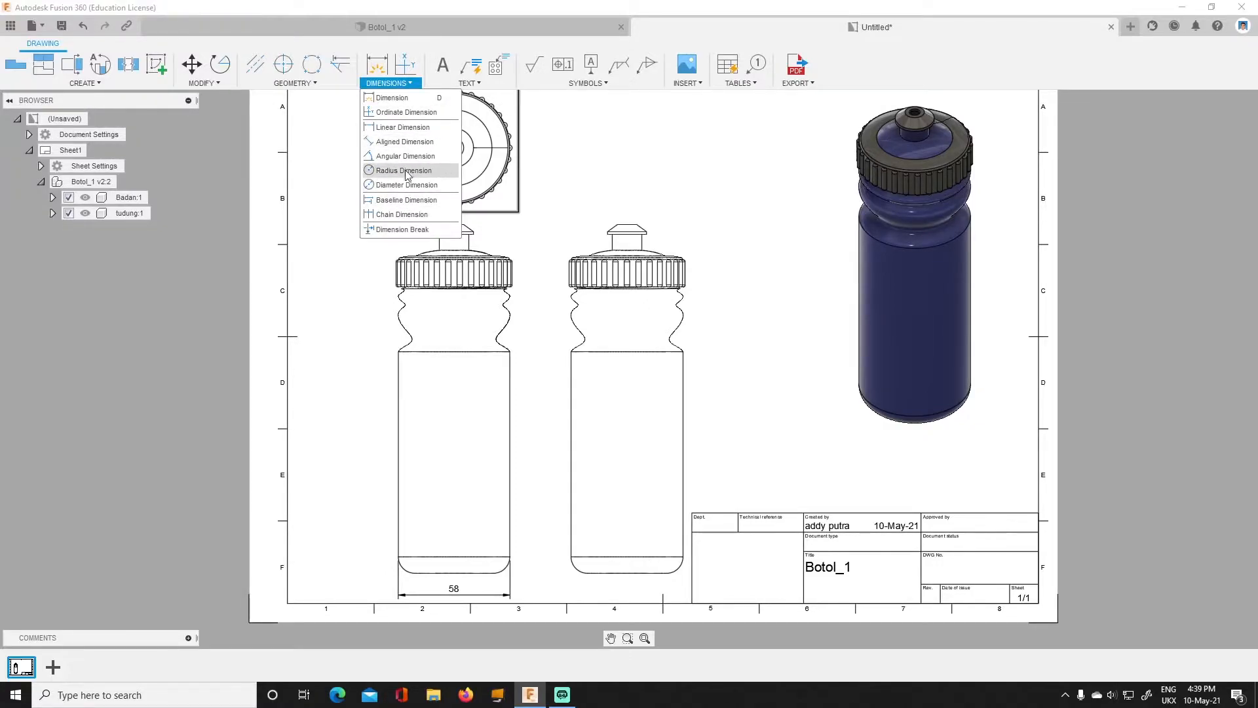
{"action": "left_click", "coordinate": [391, 98]}
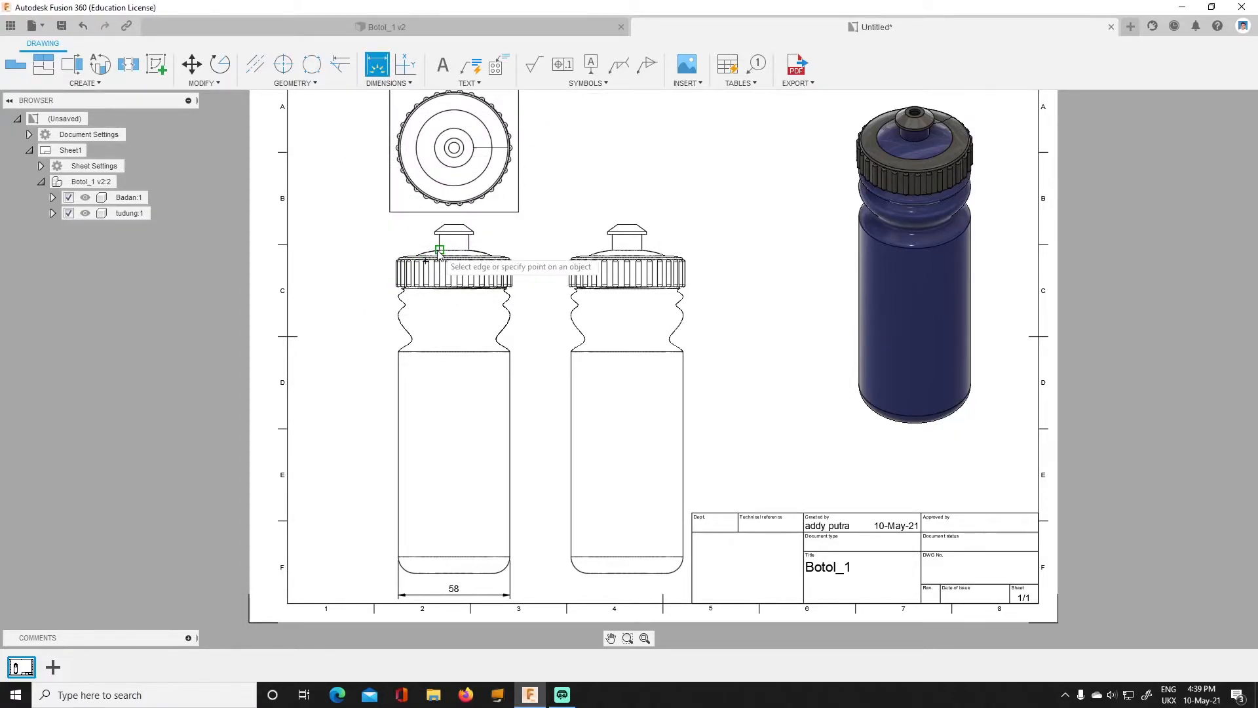
{"action": "scroll", "coordinate": [439, 254], "scroll_direction": "up", "scroll_amount": 5}
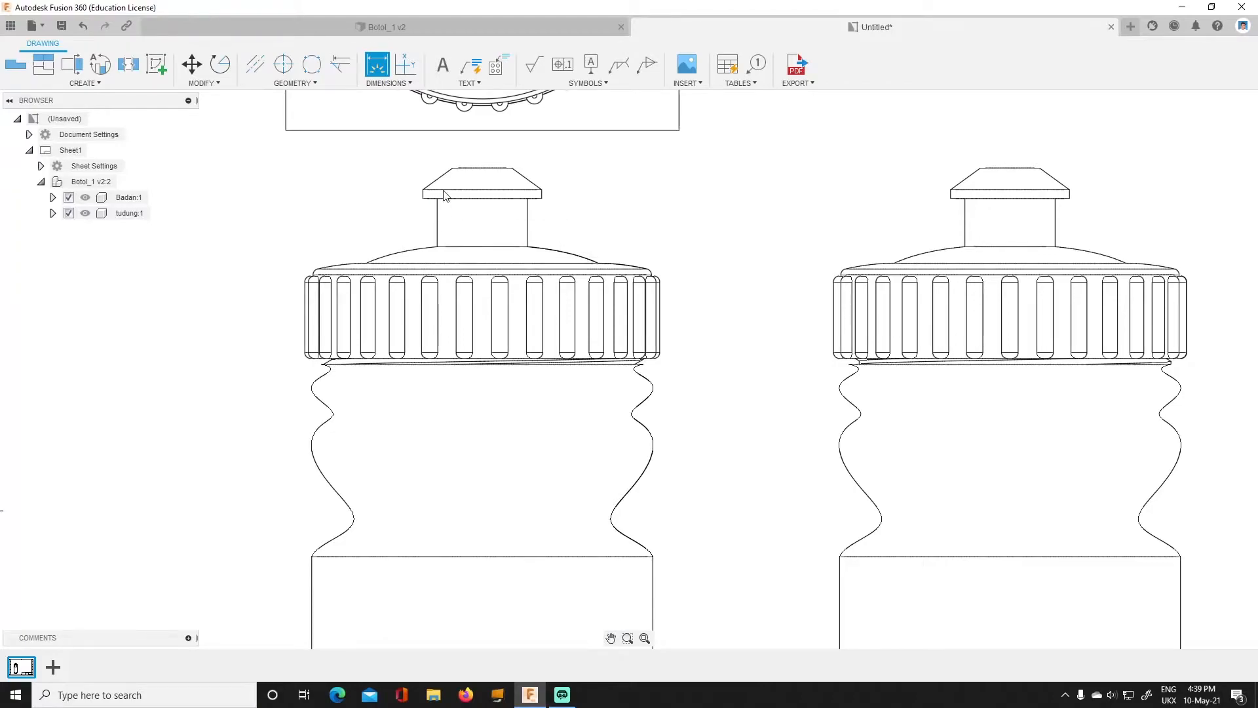
{"action": "left_click", "coordinate": [459, 169]}
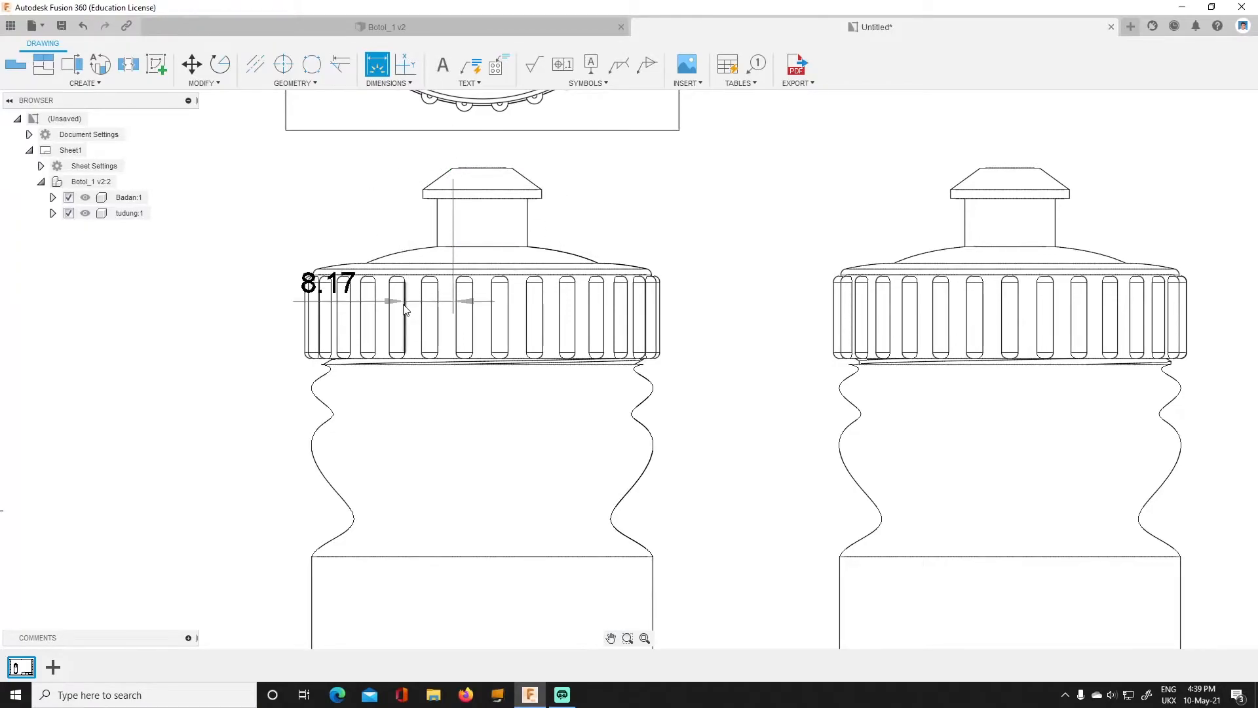
{"action": "scroll", "coordinate": [399, 426], "scroll_direction": "up", "scroll_amount": 3}
{"action": "scroll", "coordinate": [406, 549], "scroll_direction": "down", "scroll_amount": 8}
{"action": "scroll", "coordinate": [406, 549], "scroll_direction": "down", "scroll_amount": 3}
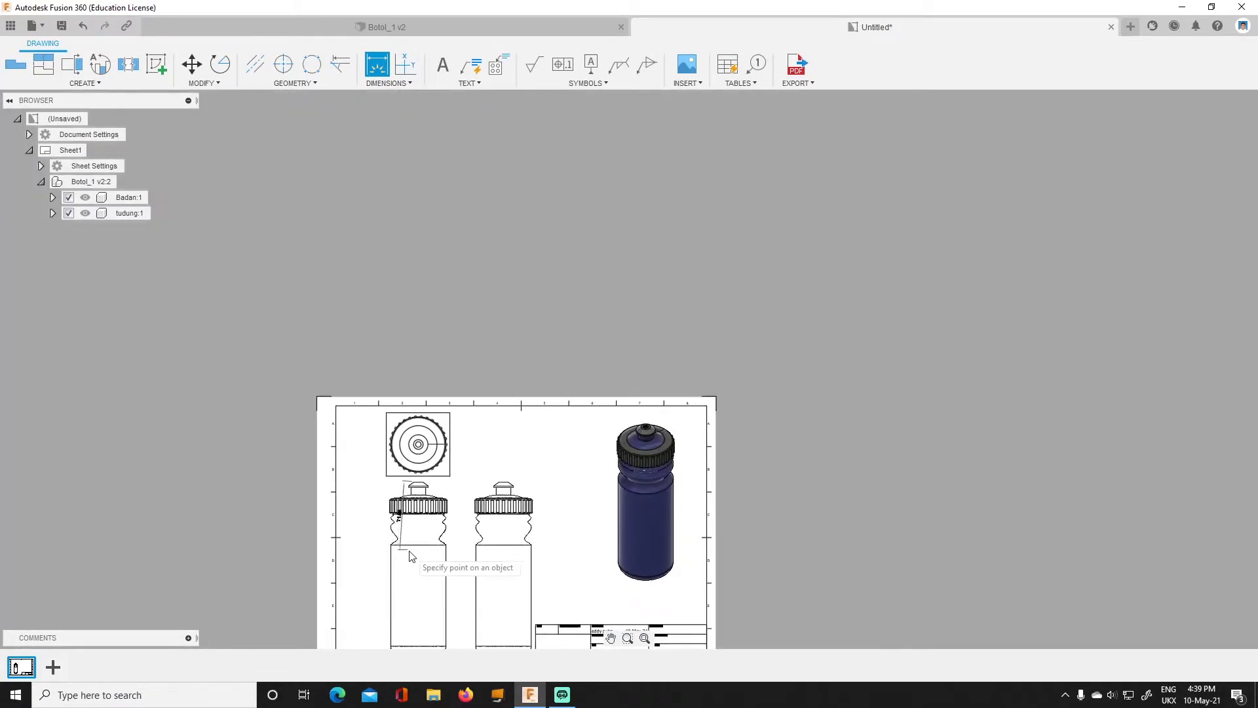
{"action": "scroll", "coordinate": [410, 553], "scroll_direction": "up", "scroll_amount": 2}
{"action": "middle_click_drag", "start_coordinate": [408, 568], "coordinate": [407, 389]}
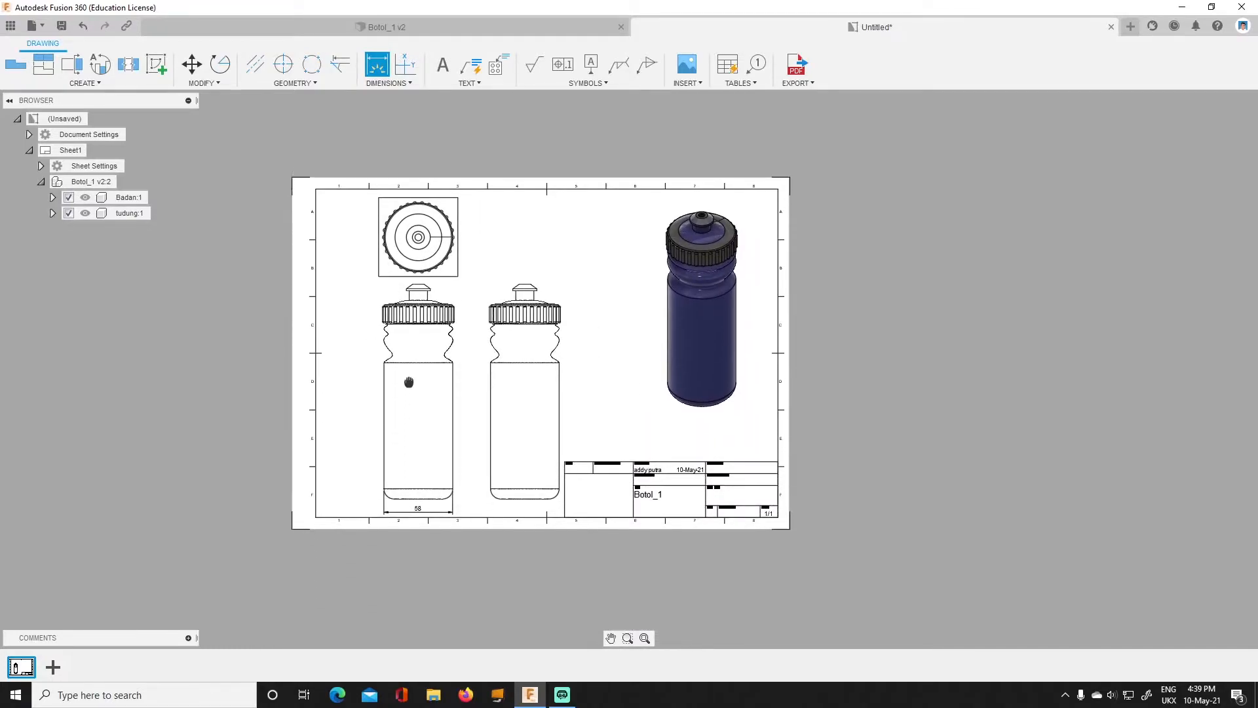
{"action": "scroll", "coordinate": [387, 467], "scroll_direction": "up", "scroll_amount": 5}
{"action": "scroll", "coordinate": [389, 472], "scroll_direction": "up", "scroll_amount": 2}
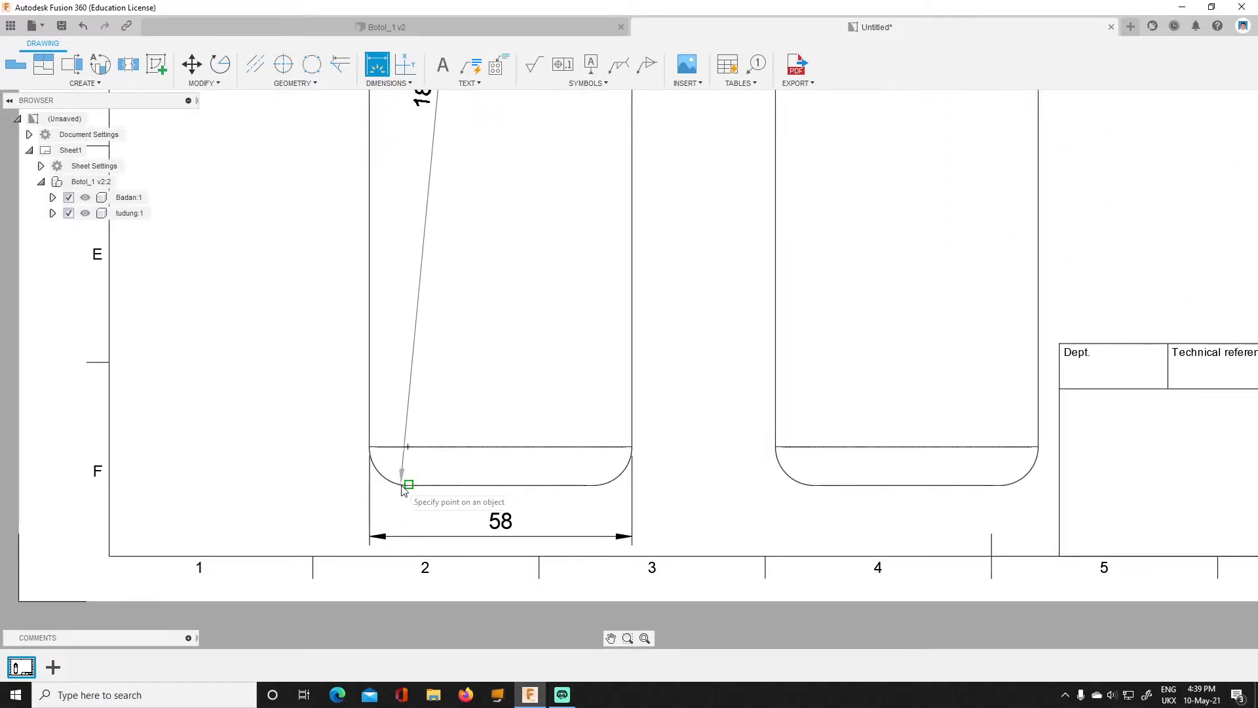
{"action": "left_click", "coordinate": [408, 485]}
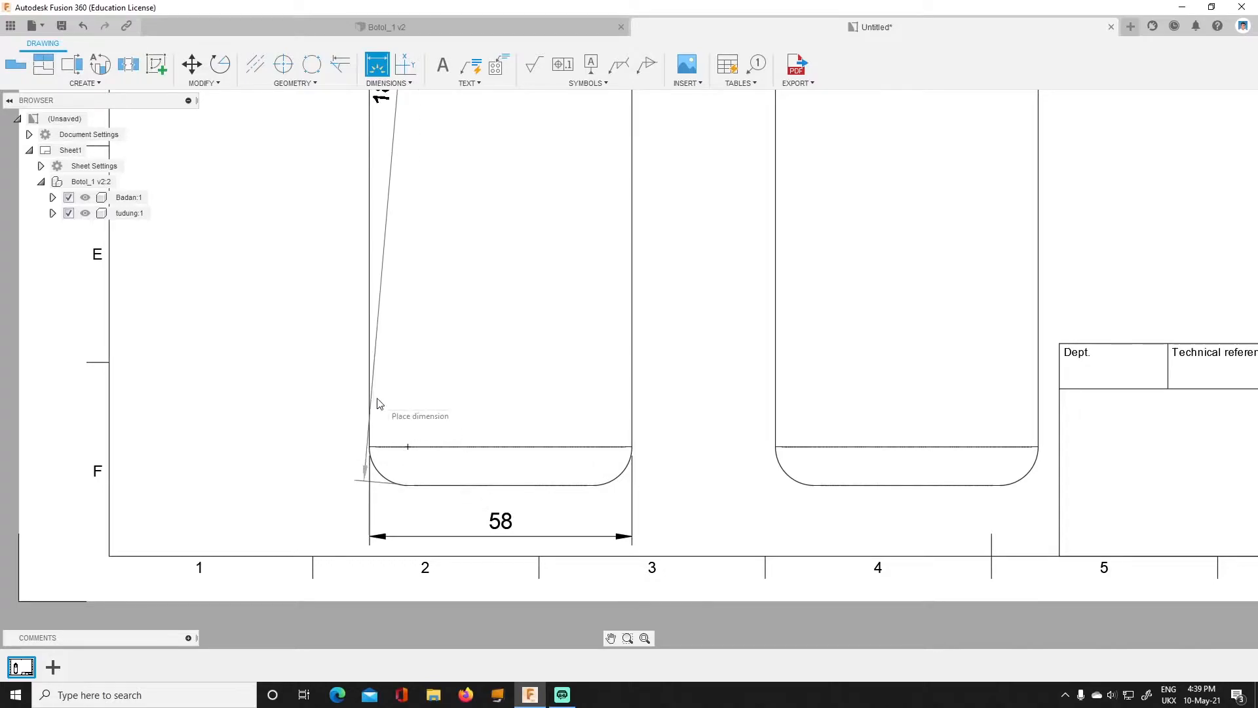
{"action": "scroll", "coordinate": [278, 350], "scroll_direction": "down", "scroll_amount": 2}
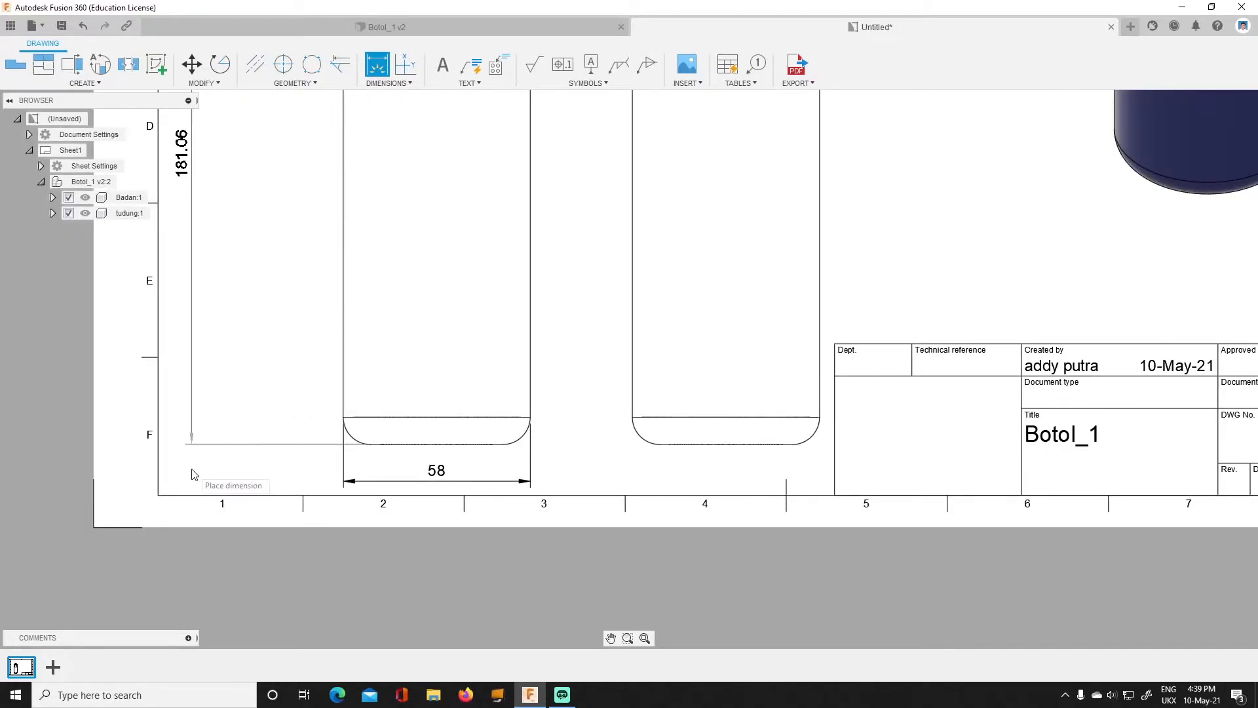
{"action": "scroll", "coordinate": [265, 477], "scroll_direction": "down", "scroll_amount": 3}
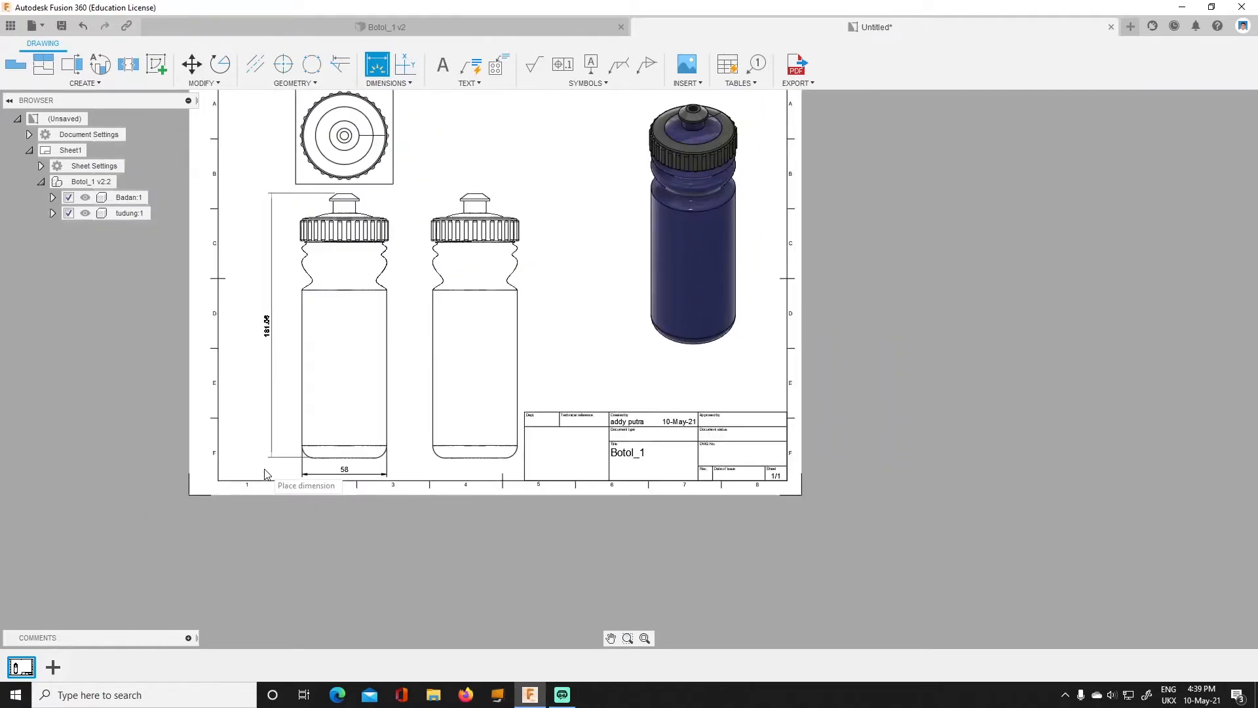
{"action": "scroll", "coordinate": [270, 475], "scroll_direction": "up", "scroll_amount": 1}
{"action": "left_click", "coordinate": [276, 468]}
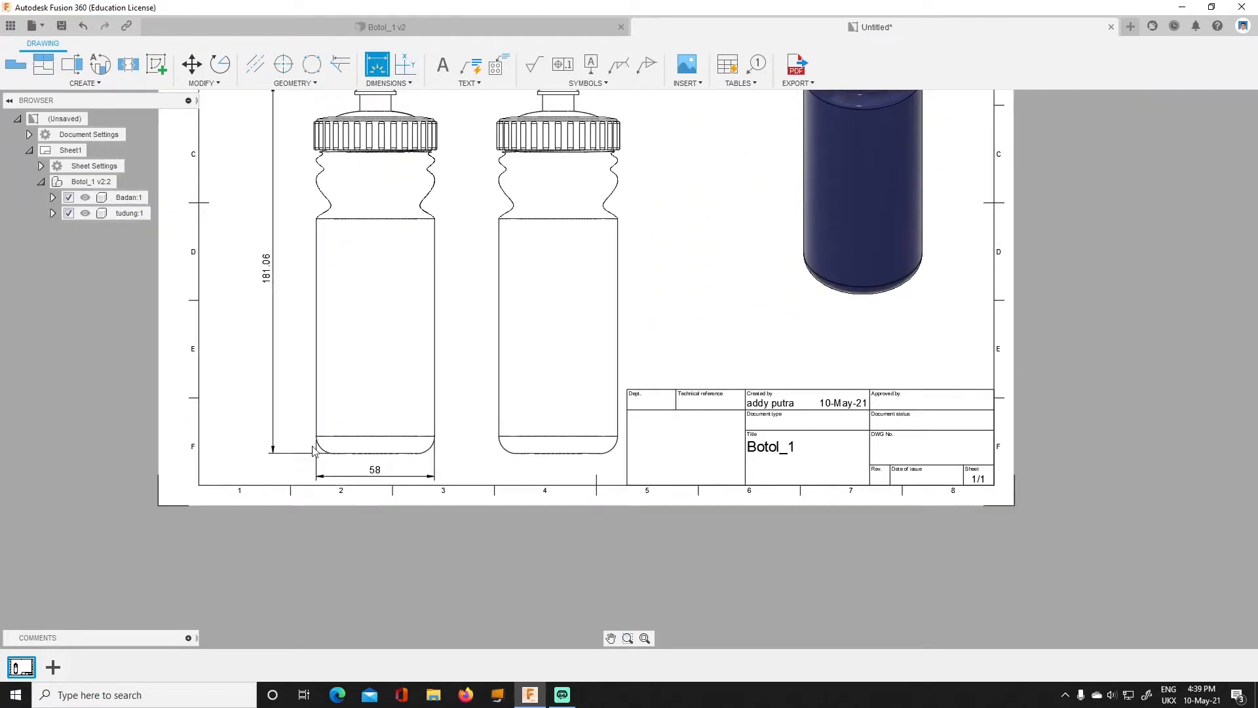
{"action": "scroll", "coordinate": [368, 351], "scroll_direction": "down", "scroll_amount": 2}
{"action": "scroll", "coordinate": [357, 275], "scroll_direction": "up", "scroll_amount": 2}
{"action": "left_click", "coordinate": [325, 334]}
{"action": "scroll", "coordinate": [313, 321], "scroll_direction": "up", "scroll_amount": 3}
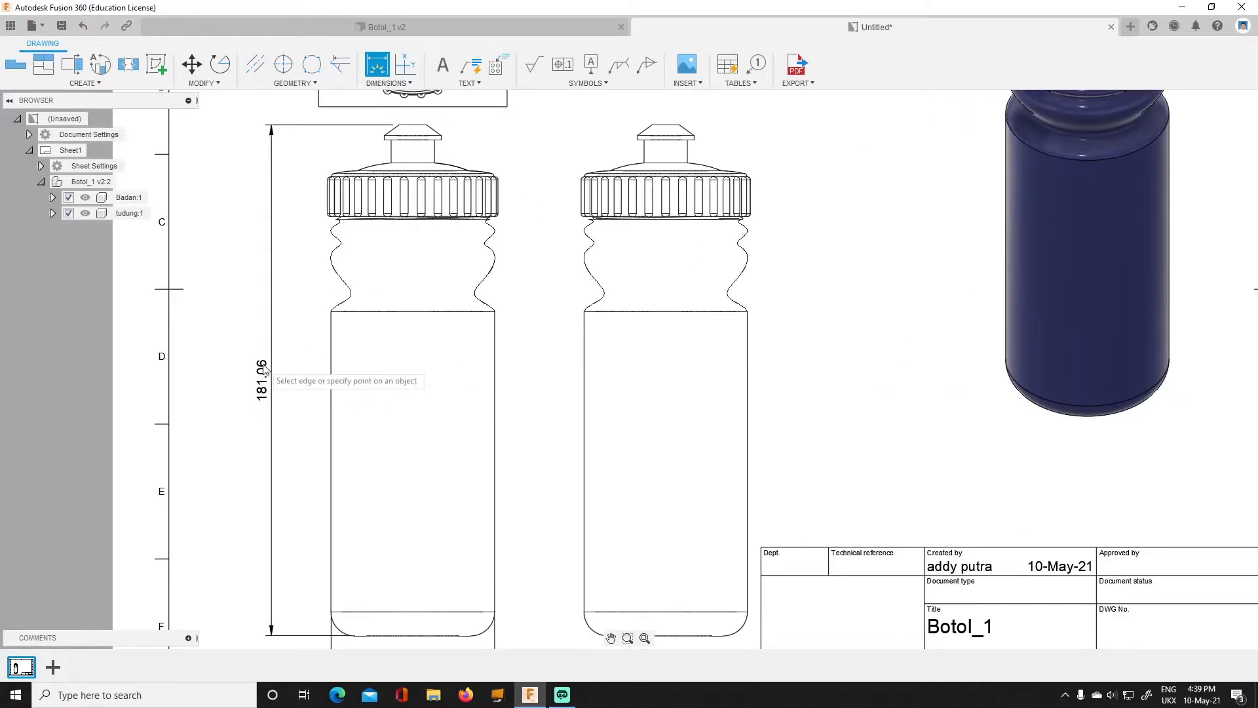
Set the primary precision of the front view's overall height dimension to 0.
{"action": "scroll", "coordinate": [257, 380], "scroll_direction": "up", "scroll_amount": 6}
{"action": "scroll", "coordinate": [265, 385], "scroll_direction": "up", "scroll_amount": 4}
{"action": "scroll", "coordinate": [266, 385], "scroll_direction": "down", "scroll_amount": 5}
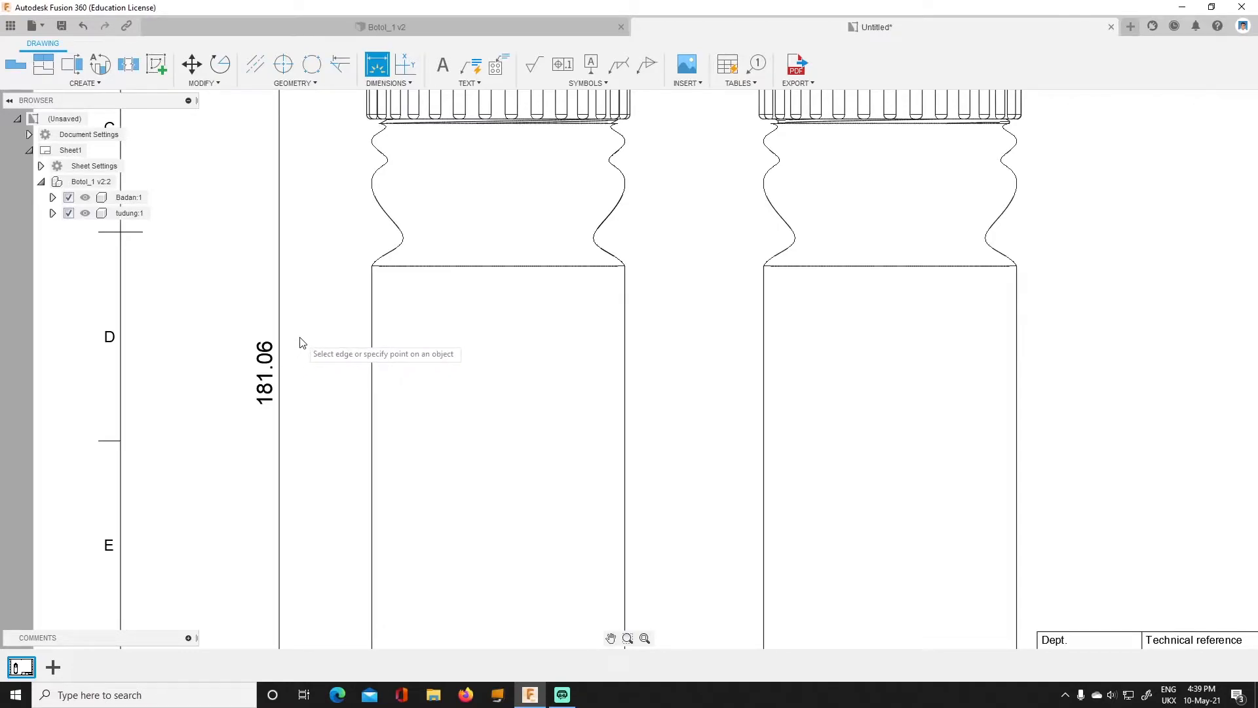
{"action": "key", "text": "Escape"}
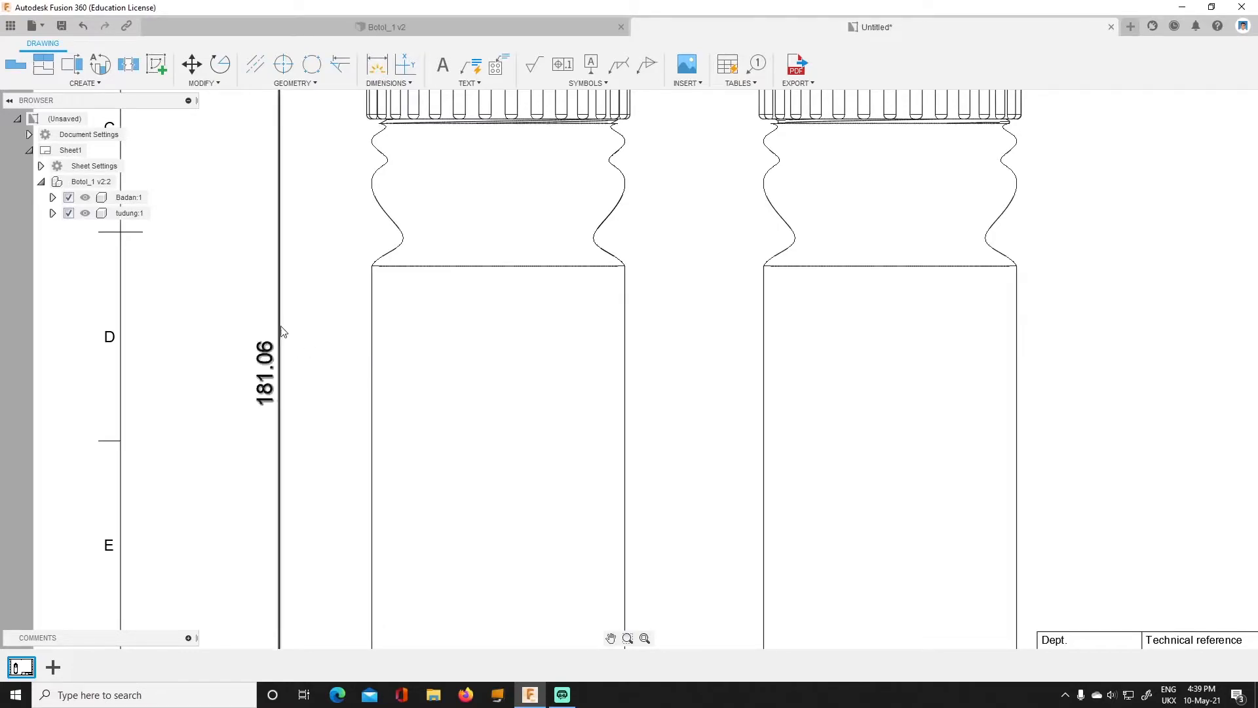
{"action": "double_click", "coordinate": [265, 391]}
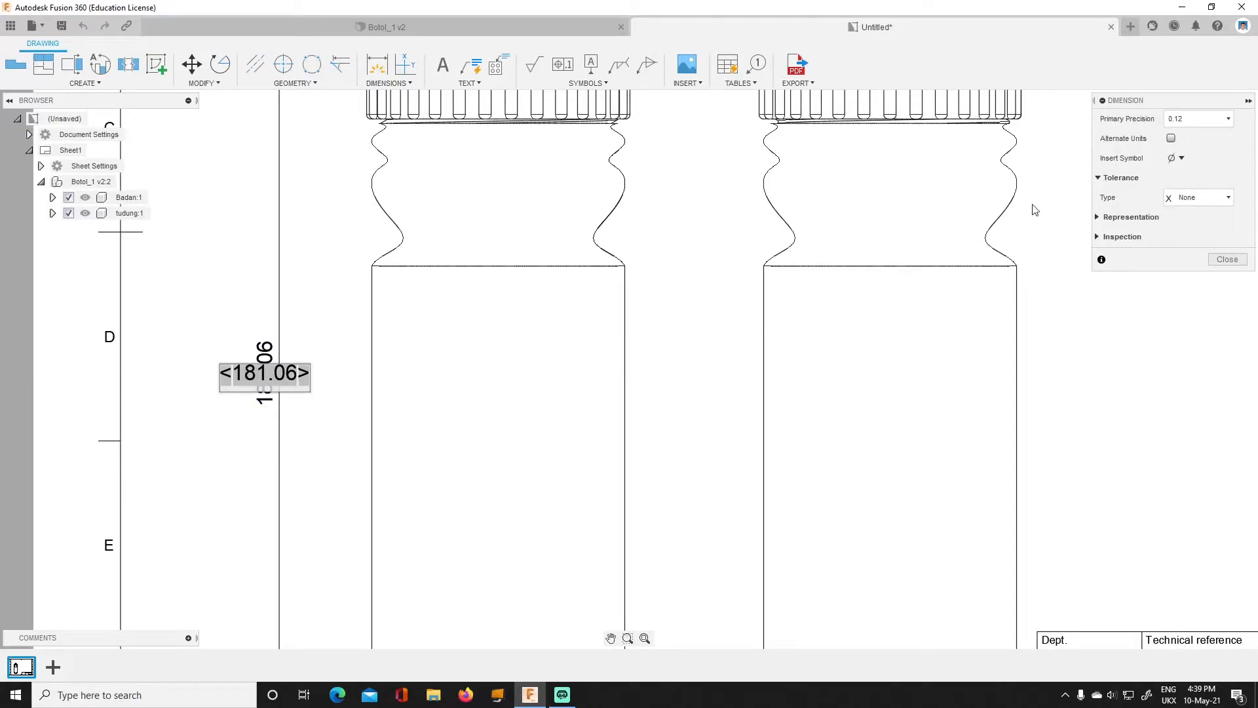
{"action": "left_click", "coordinate": [1228, 120]}
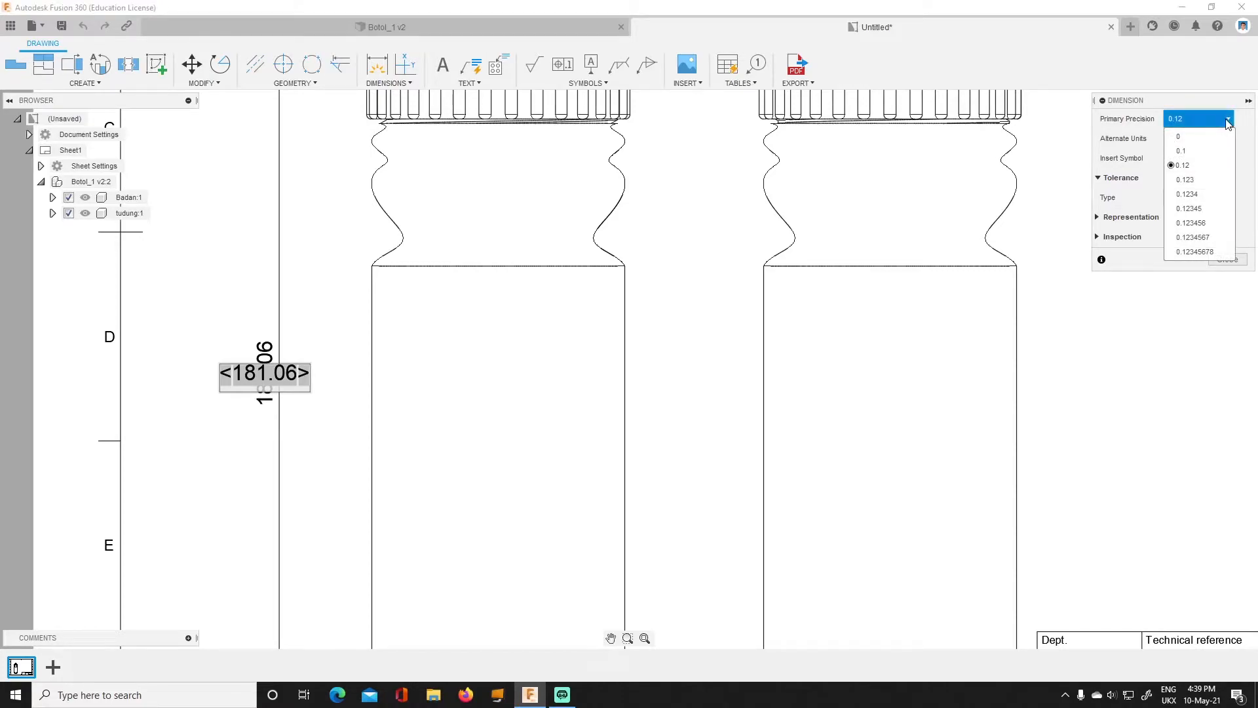
{"action": "left_click", "coordinate": [1208, 137]}
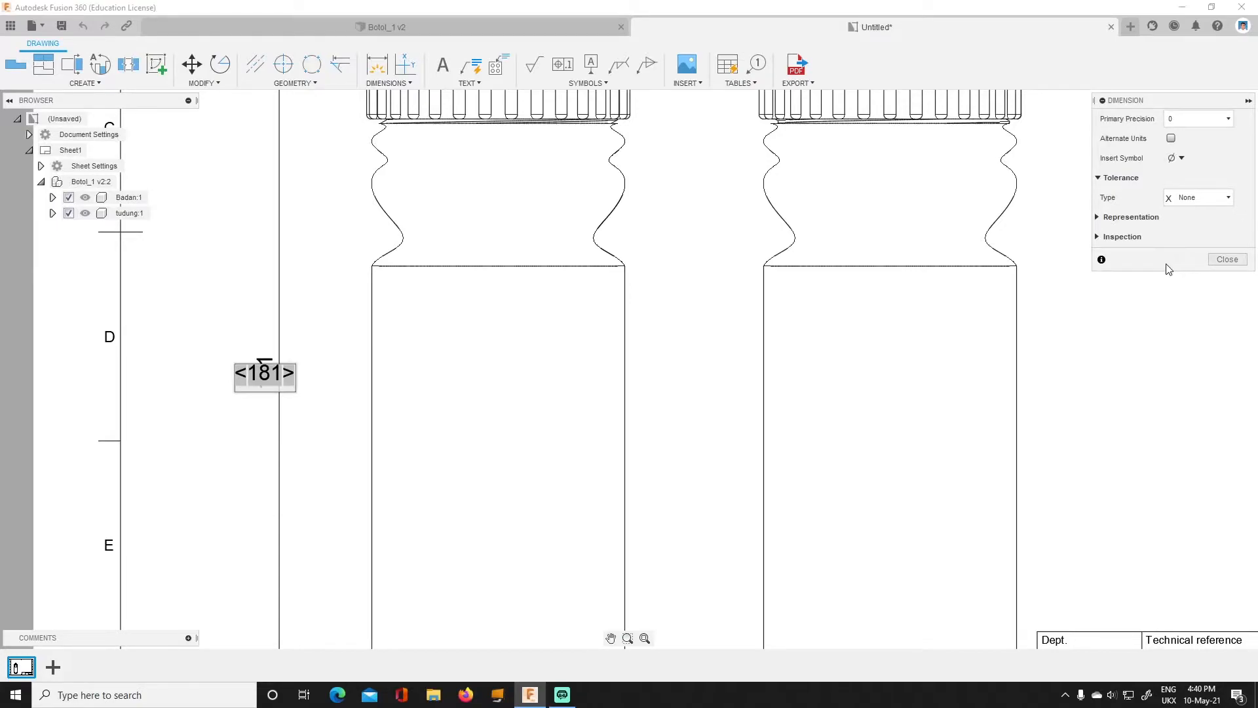
{"action": "left_click", "coordinate": [1114, 280]}
Try adding a centerline between two horizontal edges of the front view and delete it.
{"action": "scroll", "coordinate": [570, 278], "scroll_direction": "down", "scroll_amount": 5}
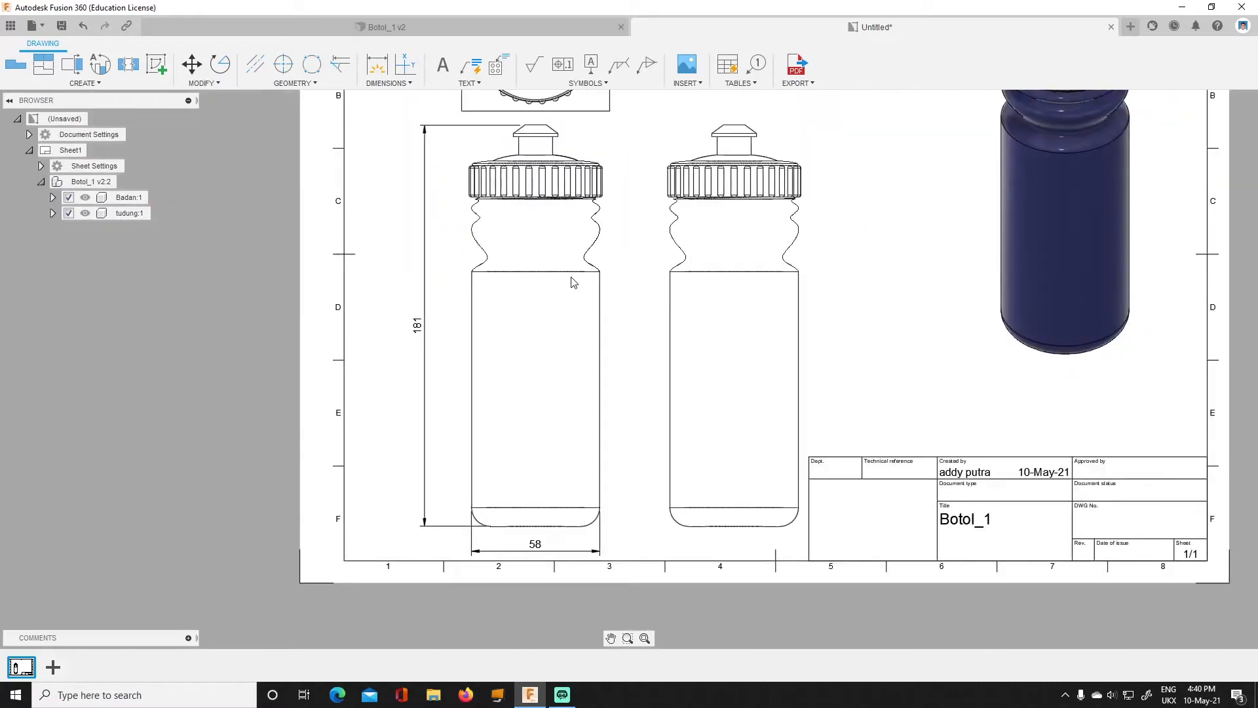
{"action": "scroll", "coordinate": [579, 309], "scroll_direction": "up", "scroll_amount": 3}
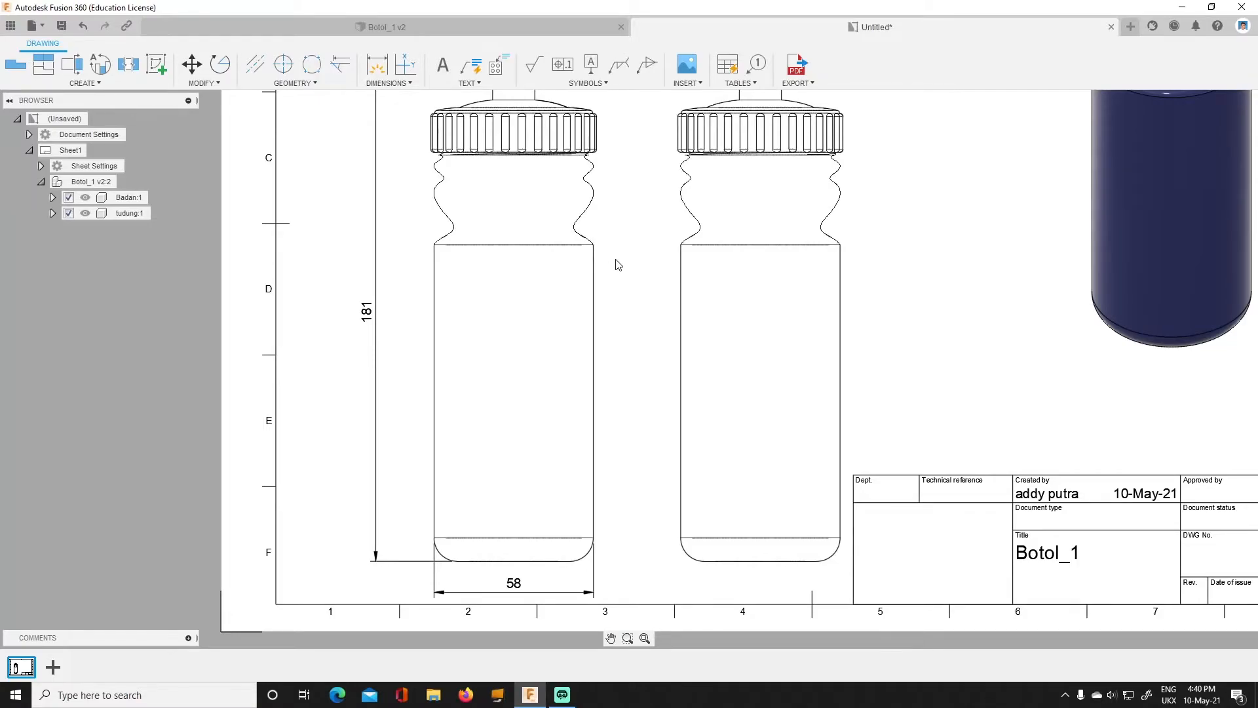
{"action": "scroll", "coordinate": [616, 264], "scroll_direction": "down", "scroll_amount": 2}
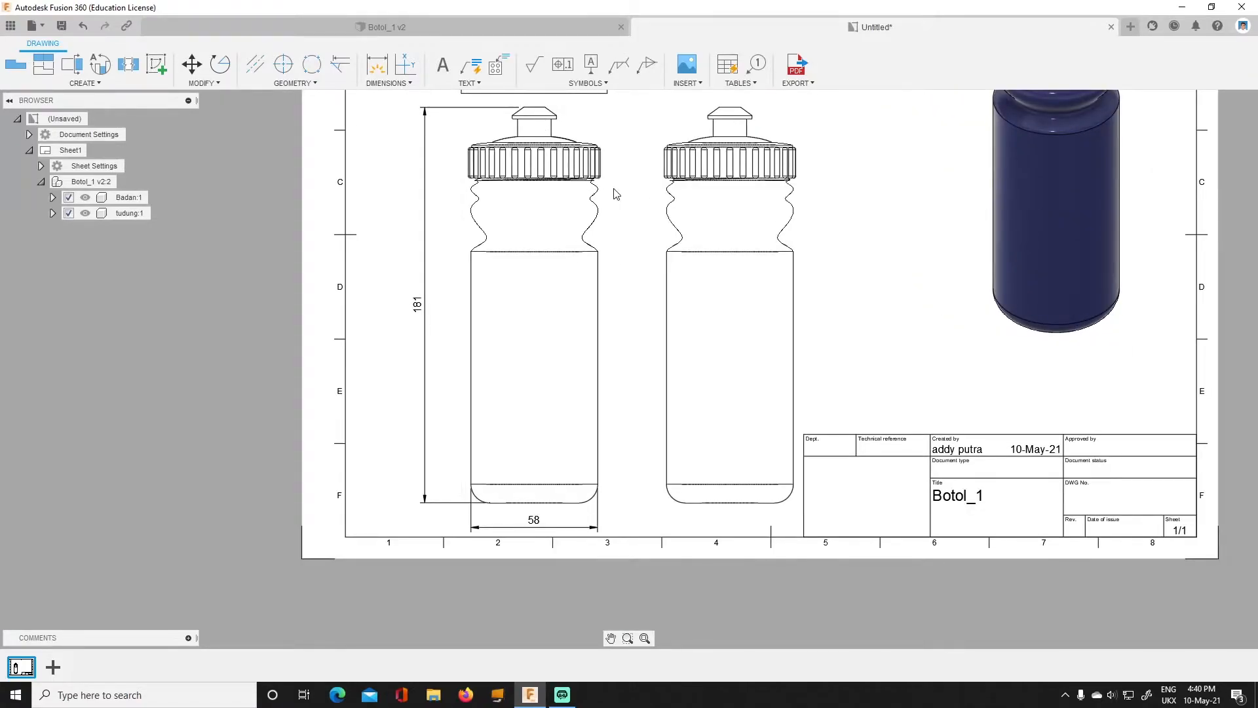
{"action": "scroll", "coordinate": [616, 163], "scroll_direction": "down", "scroll_amount": 2}
{"action": "scroll", "coordinate": [620, 141], "scroll_direction": "up", "scroll_amount": 2}
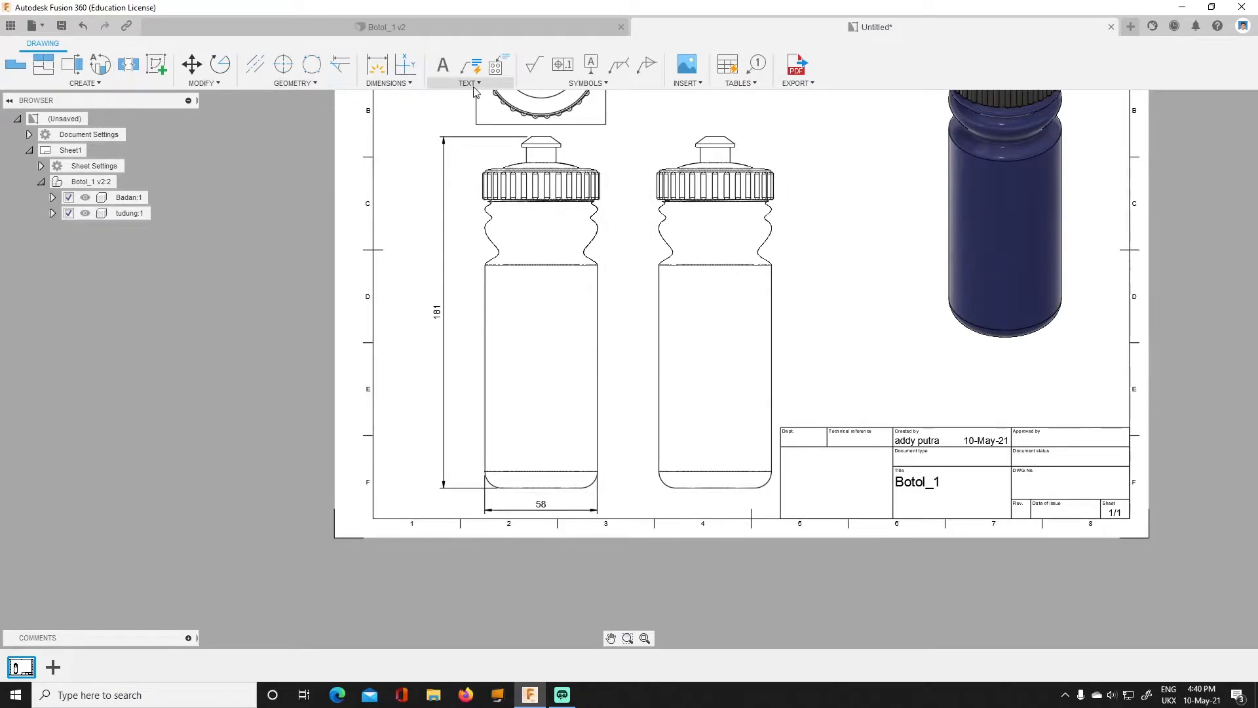
{"action": "left_click", "coordinate": [255, 65]}
{"action": "left_click", "coordinate": [553, 266]}
{"action": "left_click", "coordinate": [543, 145]}
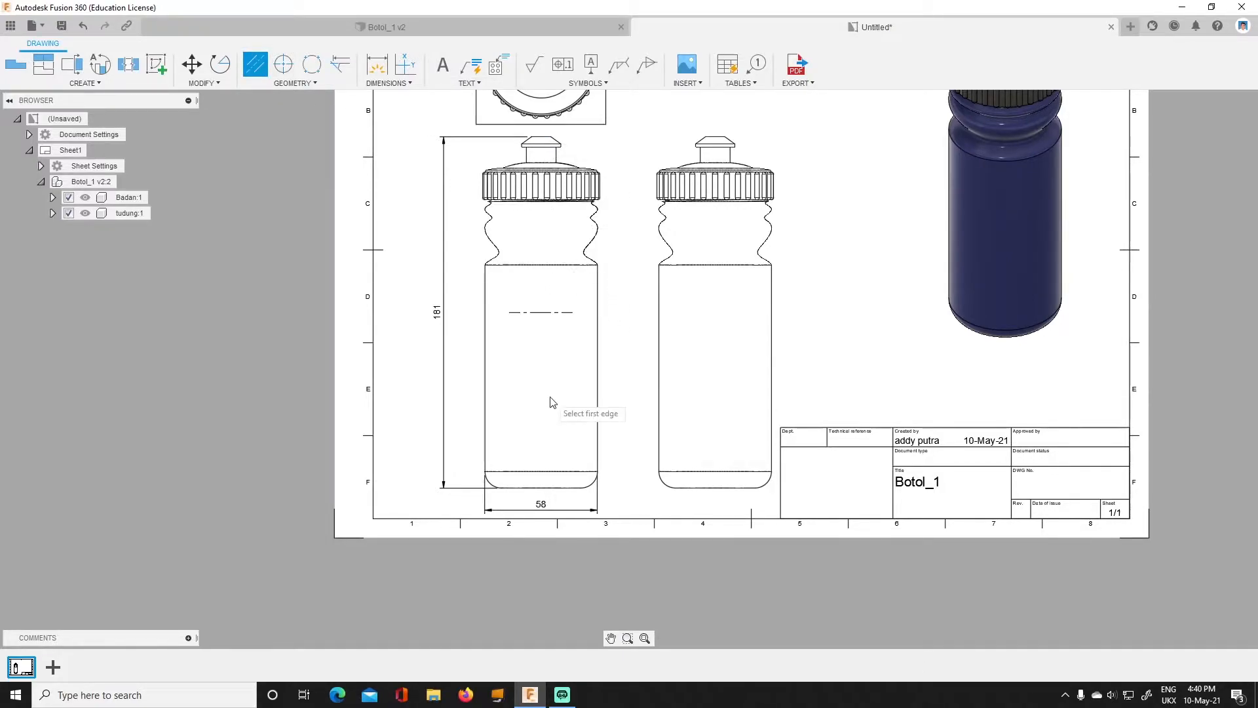
{"action": "key", "text": "Escape"}
{"action": "left_click", "coordinate": [541, 311]}
{"action": "key", "text": "Delete"}
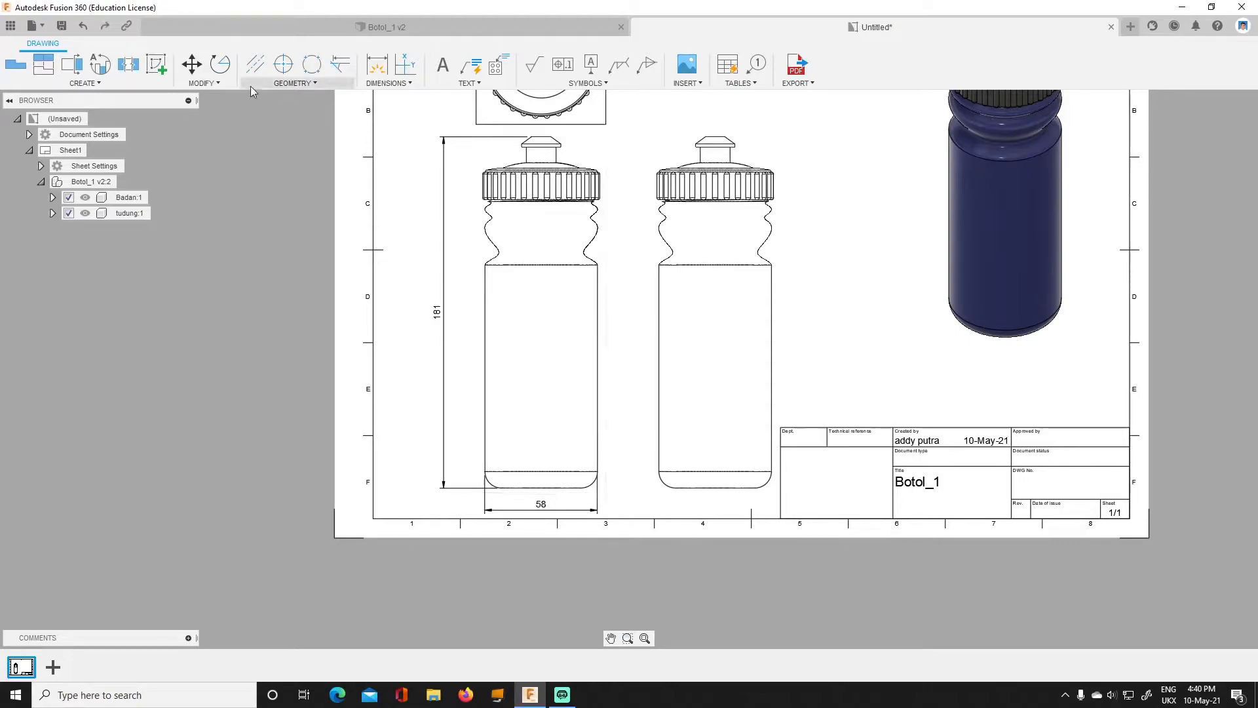
Add a centerline between the body's two vertical sides in the front view and a center mark on the top view's central circle.
{"action": "left_click", "coordinate": [598, 312]}
{"action": "left_click", "coordinate": [485, 324]}
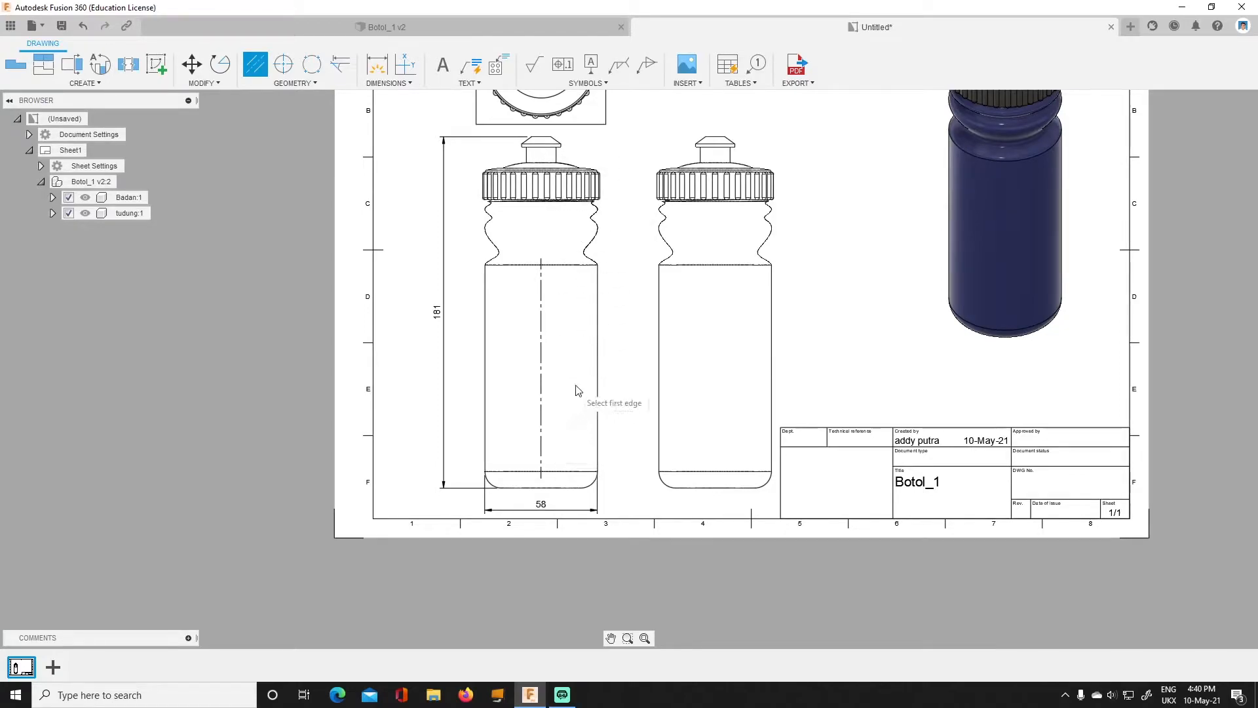
{"action": "scroll", "coordinate": [583, 271], "scroll_direction": "down", "scroll_amount": 3}
{"action": "scroll", "coordinate": [565, 163], "scroll_direction": "up", "scroll_amount": 3}
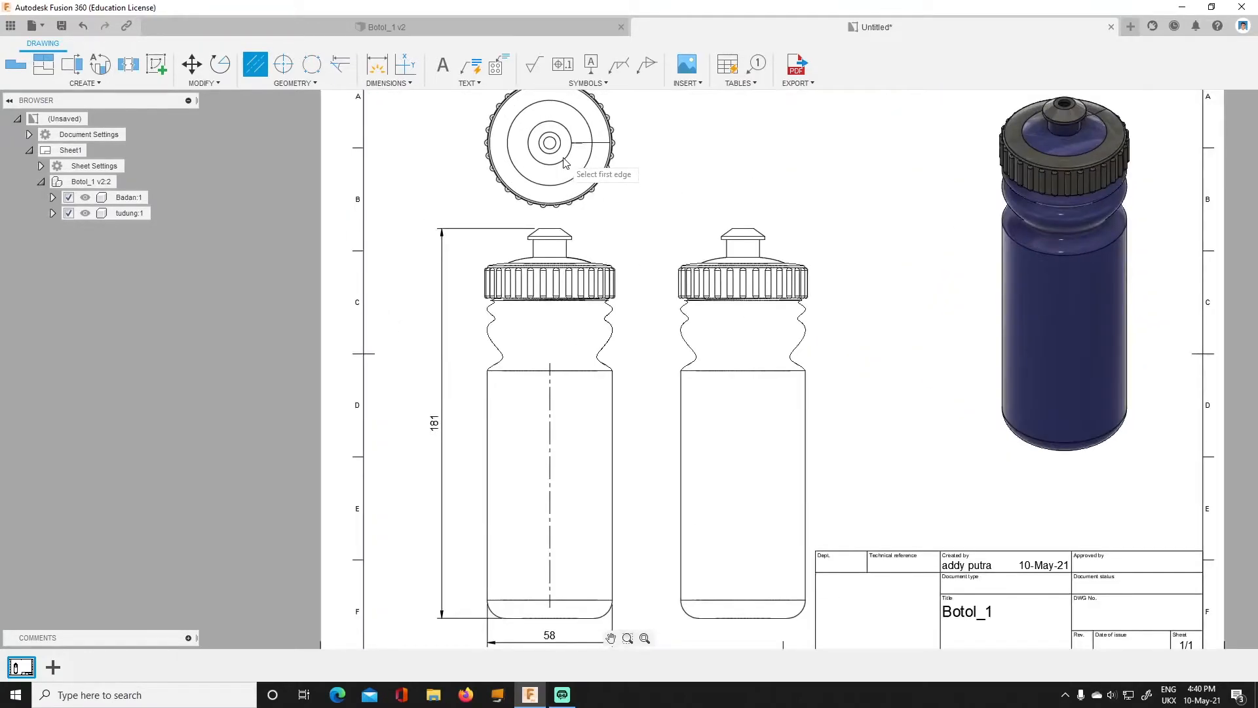
{"action": "left_click", "coordinate": [283, 65]}
{"action": "left_click", "coordinate": [549, 147]}
Add a radius dimension to the bottle's rounded base corner on the front view's right side, placing it outside the body.
{"action": "scroll", "coordinate": [629, 187], "scroll_direction": "up", "scroll_amount": 1}
{"action": "scroll", "coordinate": [403, 108], "scroll_direction": "up", "scroll_amount": 5}
{"action": "scroll", "coordinate": [414, 136], "scroll_direction": "down", "scroll_amount": 9}
{"action": "scroll", "coordinate": [394, 102], "scroll_direction": "up", "scroll_amount": 3}
{"action": "left_click", "coordinate": [392, 83]}
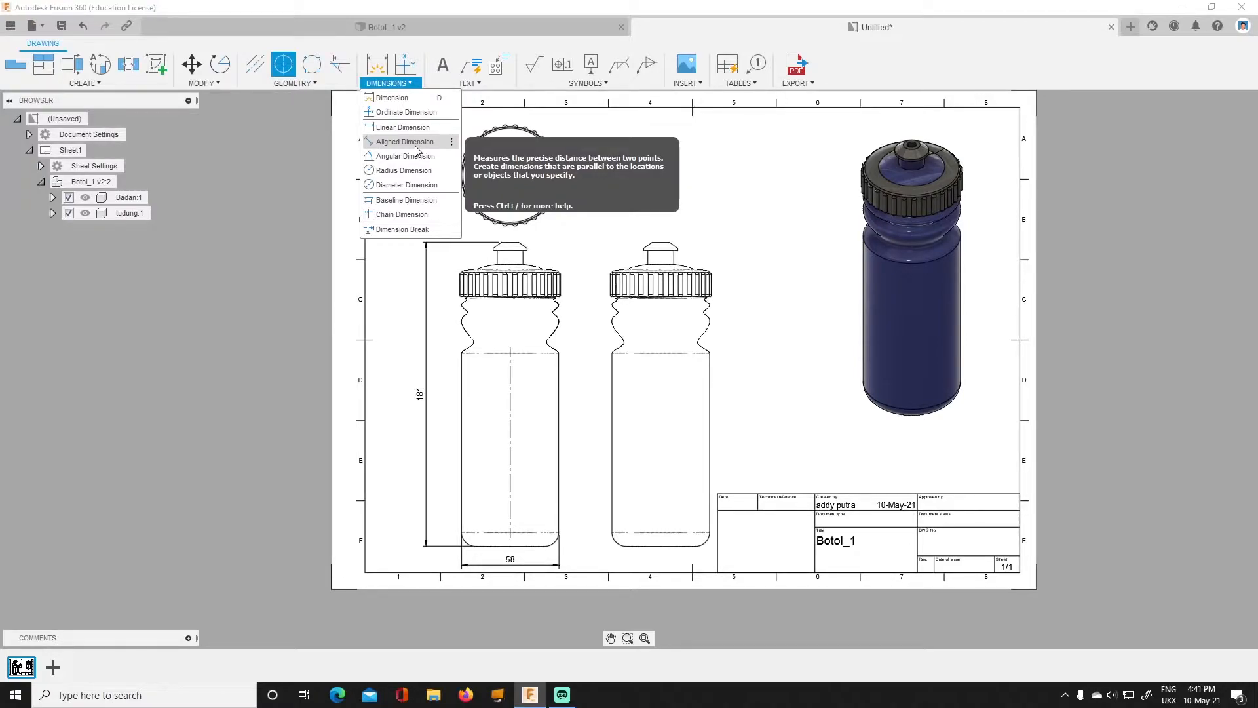
{"action": "left_click", "coordinate": [421, 185]}
{"action": "scroll", "coordinate": [532, 515], "scroll_direction": "up", "scroll_amount": 6}
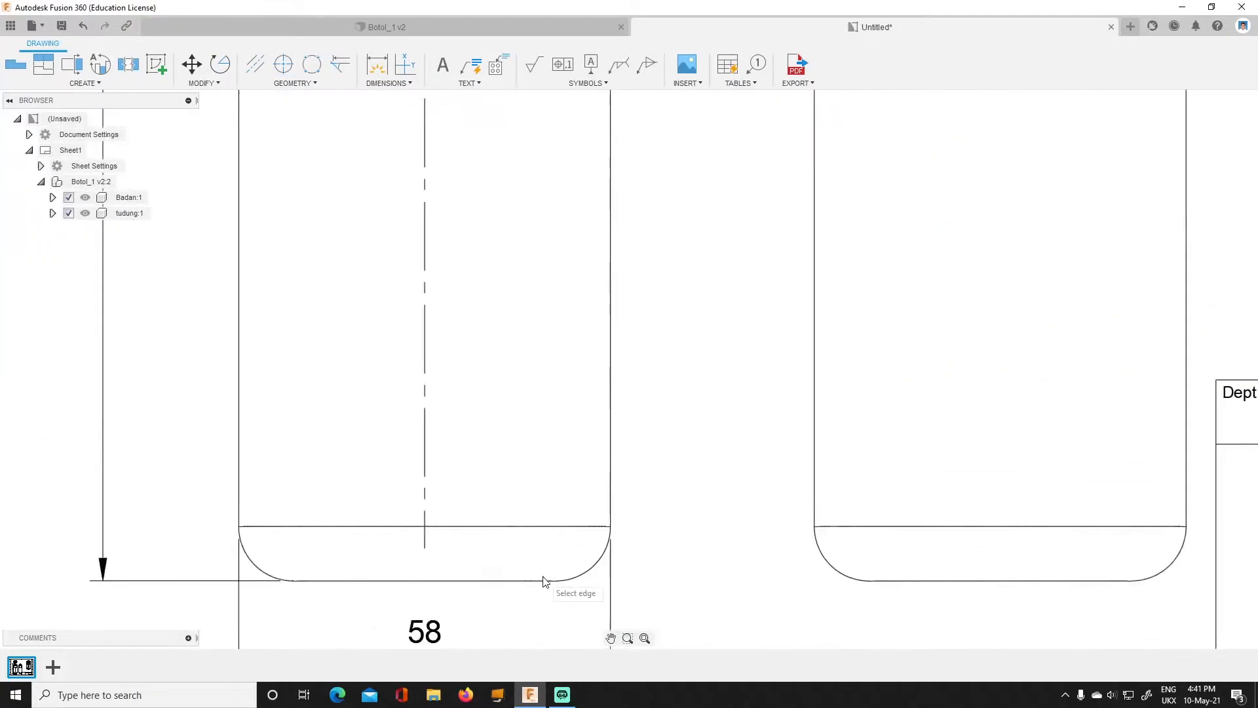
{"action": "left_click", "coordinate": [602, 570]}
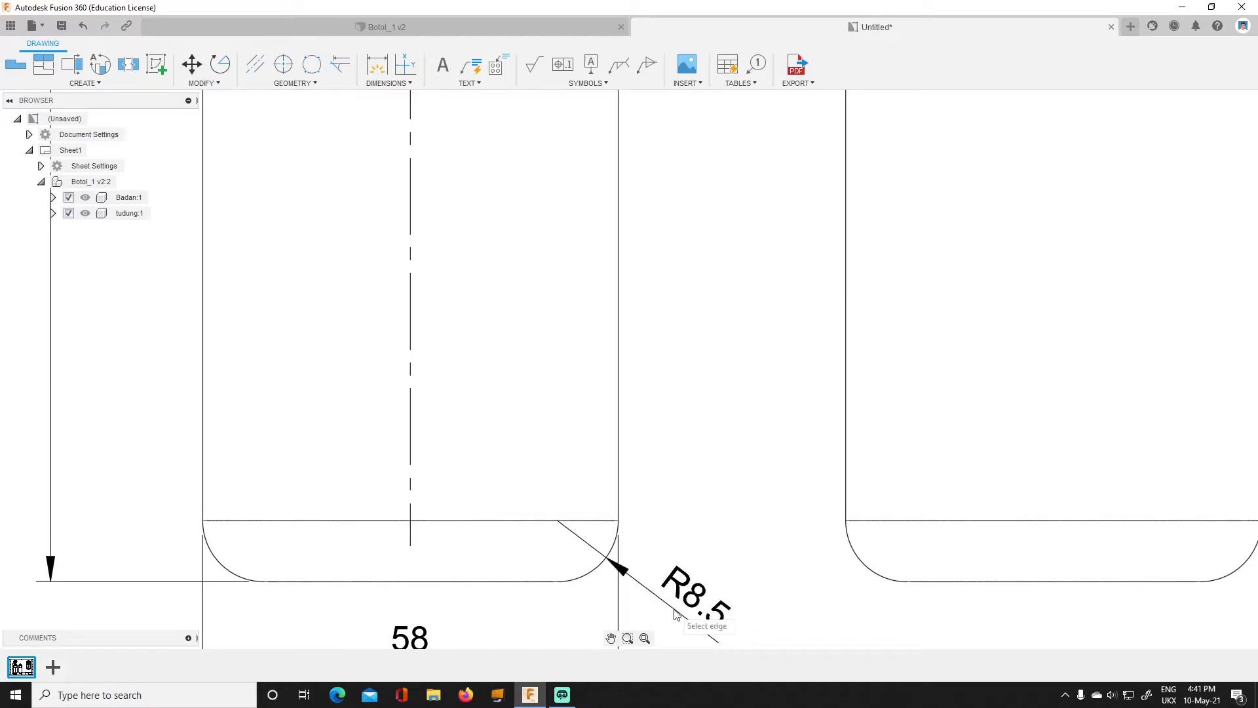
Dimension the width across the cap's upper rim in the front view, placing the dimension above the spout.
{"action": "scroll", "coordinate": [629, 583], "scroll_direction": "down", "scroll_amount": 8}
{"action": "scroll", "coordinate": [666, 603], "scroll_direction": "up", "scroll_amount": 1}
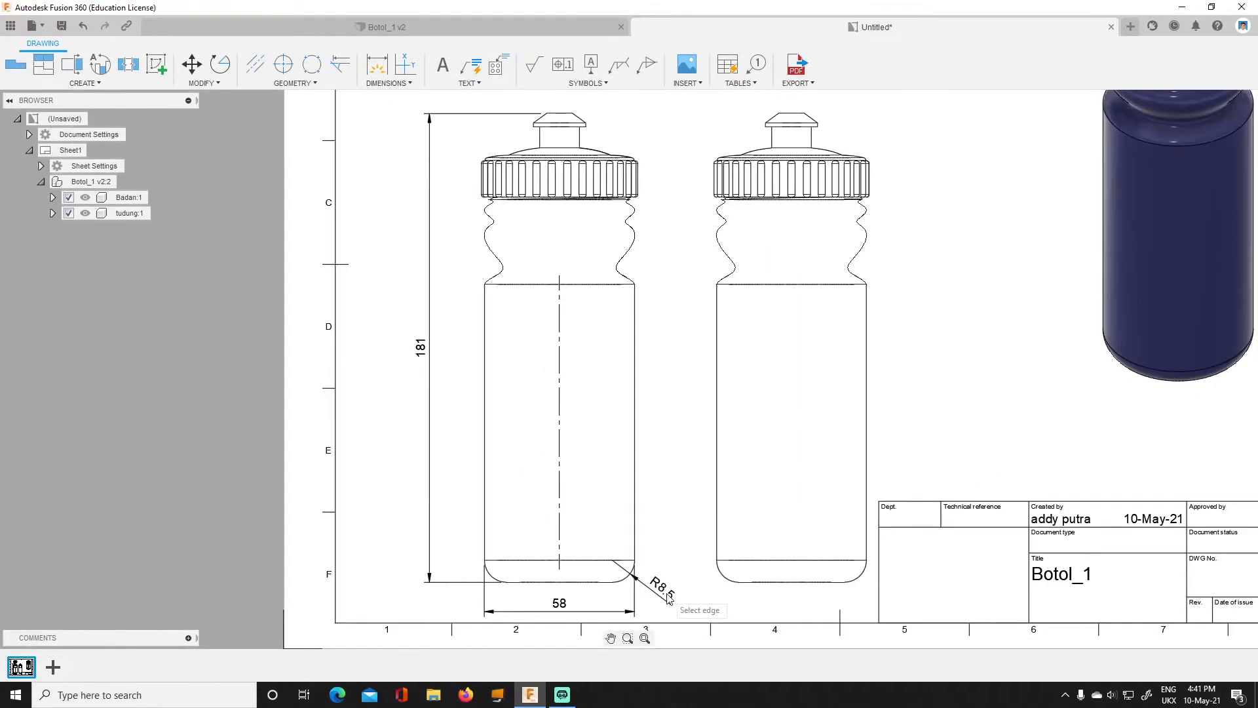
{"action": "scroll", "coordinate": [690, 313], "scroll_direction": "up", "scroll_amount": 4}
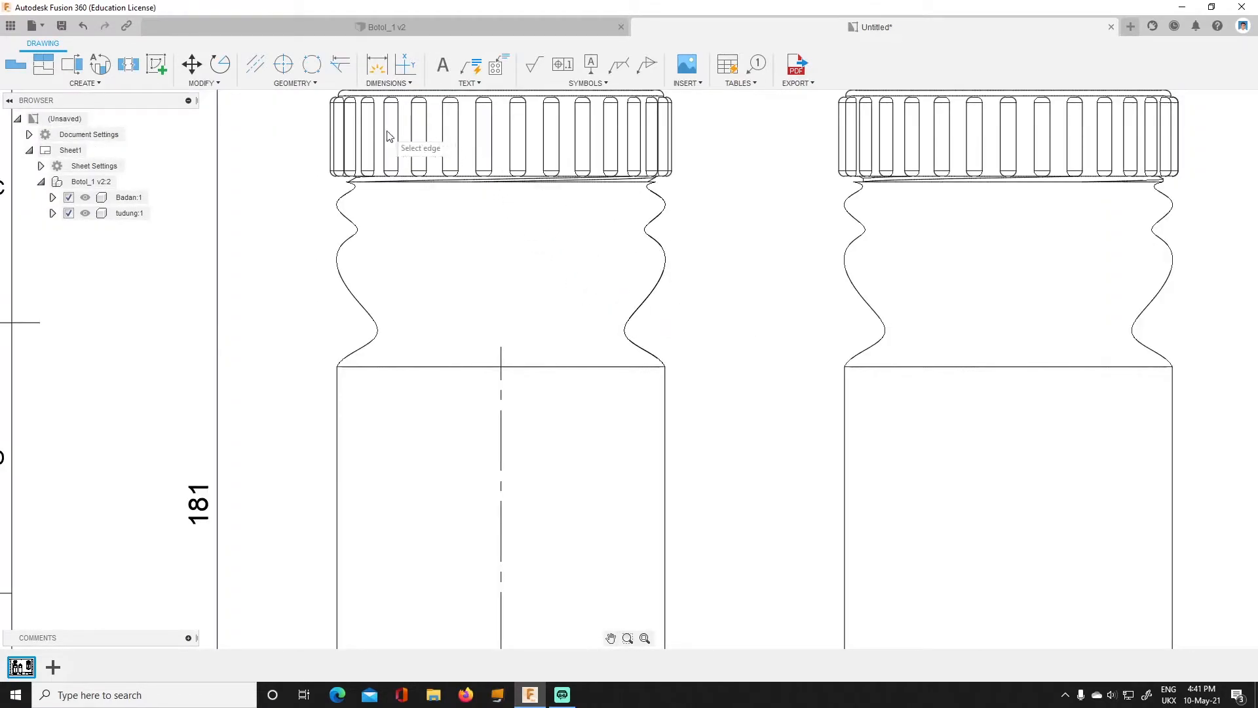
{"action": "left_click", "coordinate": [389, 83]}
{"action": "left_click", "coordinate": [398, 104]}
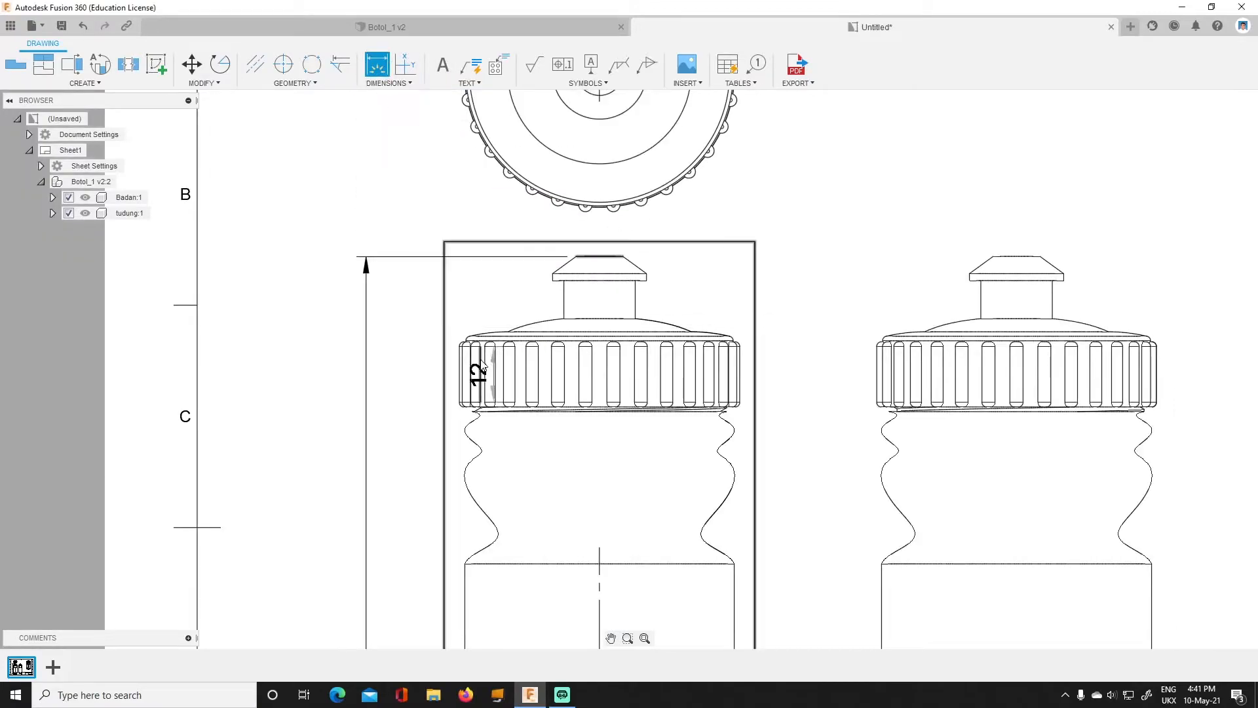
{"action": "scroll", "coordinate": [474, 346], "scroll_direction": "up", "scroll_amount": 4}
{"action": "left_click", "coordinate": [464, 342]}
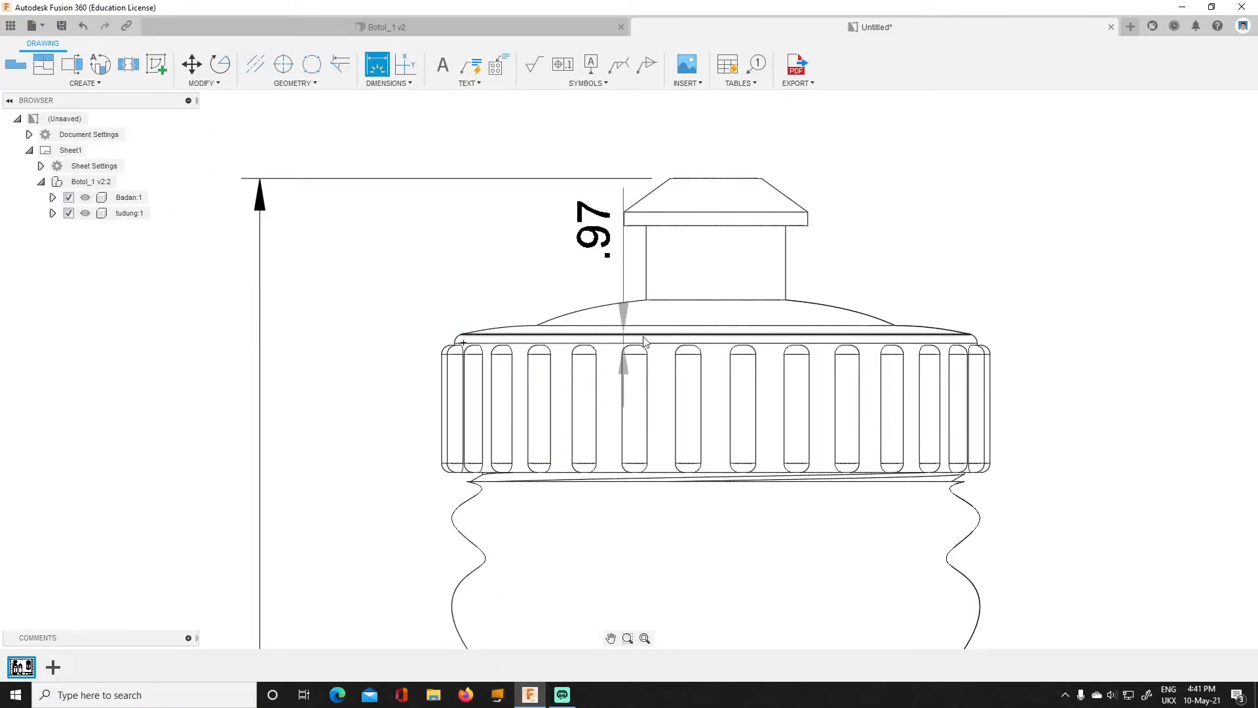
{"action": "left_click", "coordinate": [975, 342]}
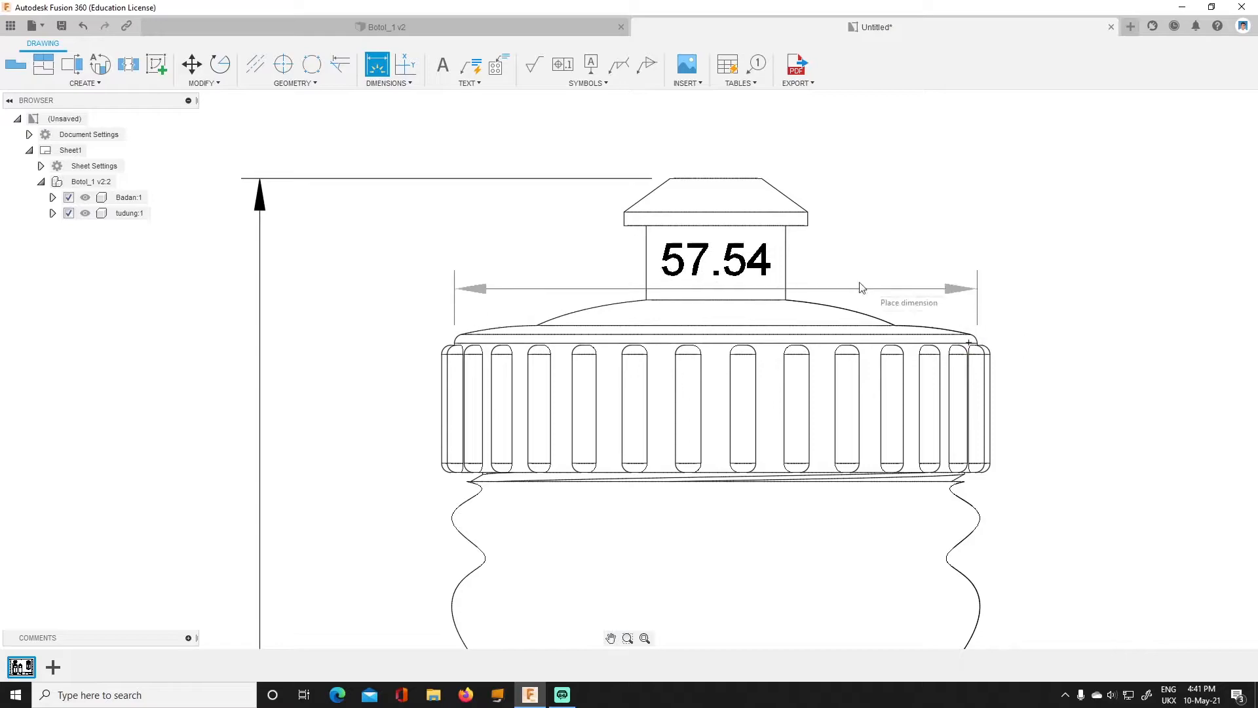
{"action": "left_click", "coordinate": [738, 162]}
Set the primary precision of the cap rim's width dimension to 0.
{"action": "scroll", "coordinate": [738, 162], "scroll_direction": "down", "scroll_amount": 4}
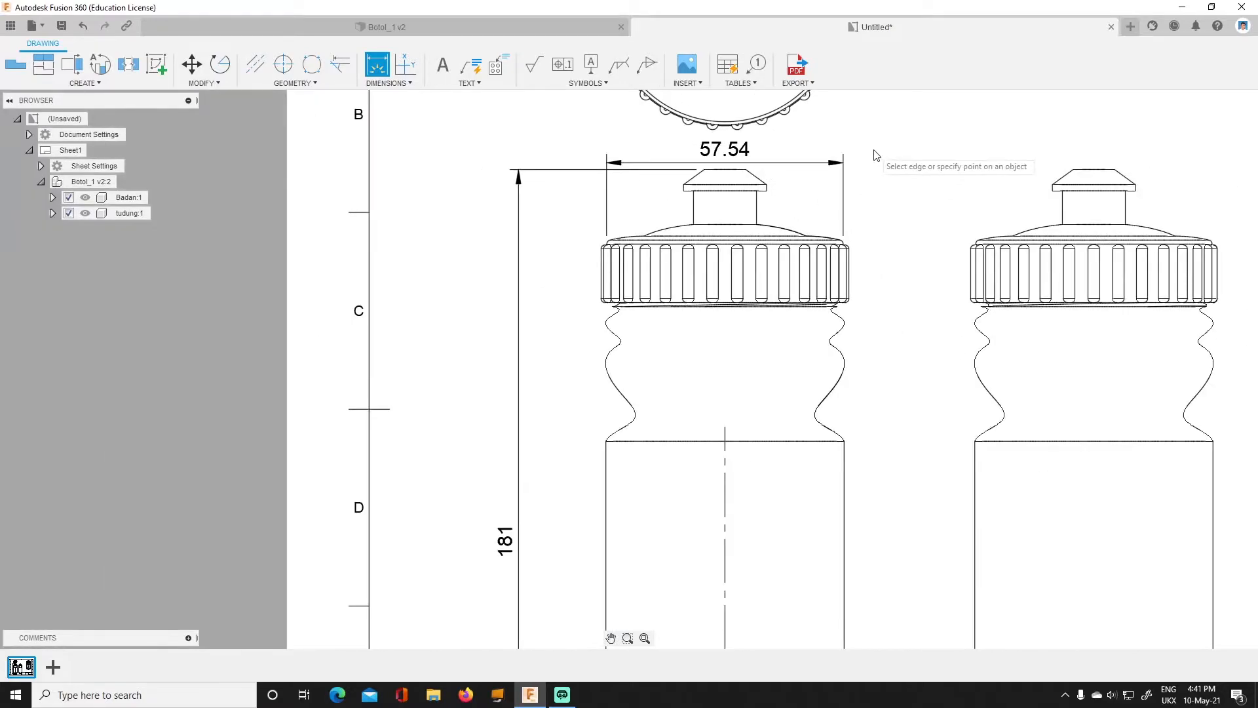
{"action": "key", "text": "Escape"}
{"action": "double_click", "coordinate": [733, 152]}
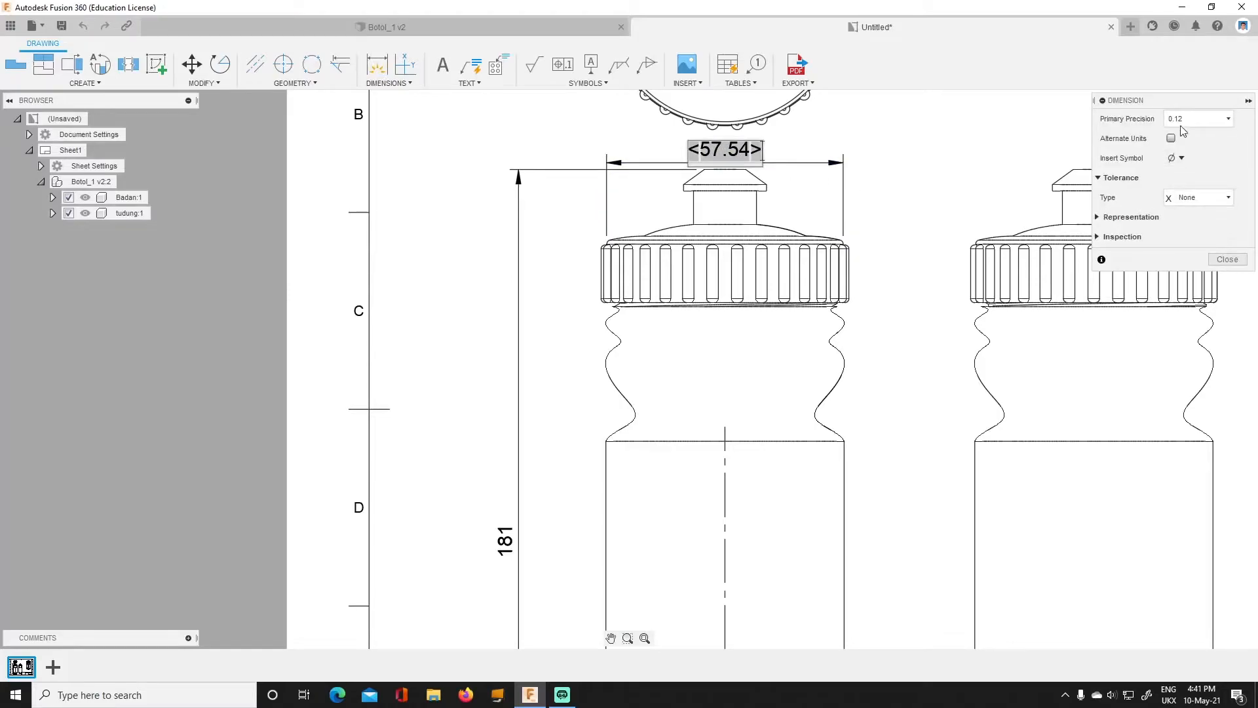
{"action": "left_click", "coordinate": [1211, 122]}
{"action": "left_click", "coordinate": [1195, 132]}
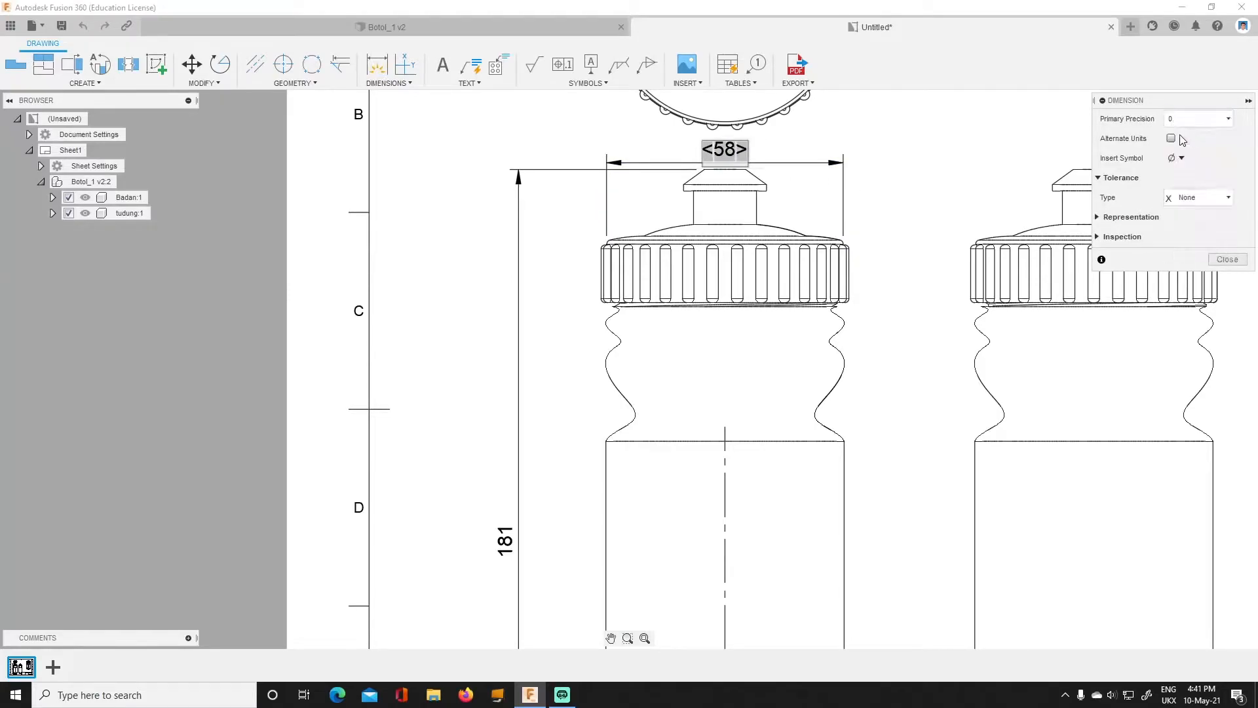
{"action": "left_click", "coordinate": [892, 148]}
Dimension the spout head's widest width and its flat top's width in the side view, placing both dimensions above the spout.
{"action": "scroll", "coordinate": [859, 165], "scroll_direction": "down", "scroll_amount": 2}
{"action": "scroll", "coordinate": [874, 154], "scroll_direction": "up", "scroll_amount": 3}
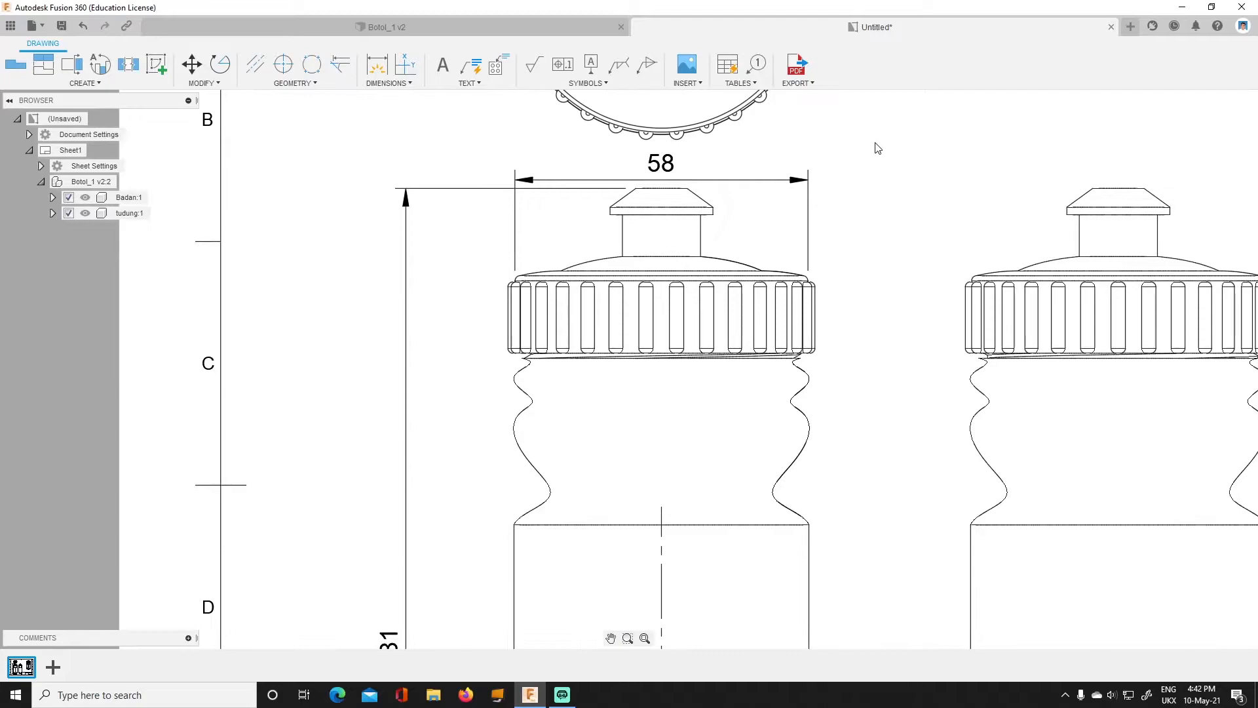
{"action": "middle_click_drag", "start_coordinate": [940, 177], "coordinate": [525, 149]}
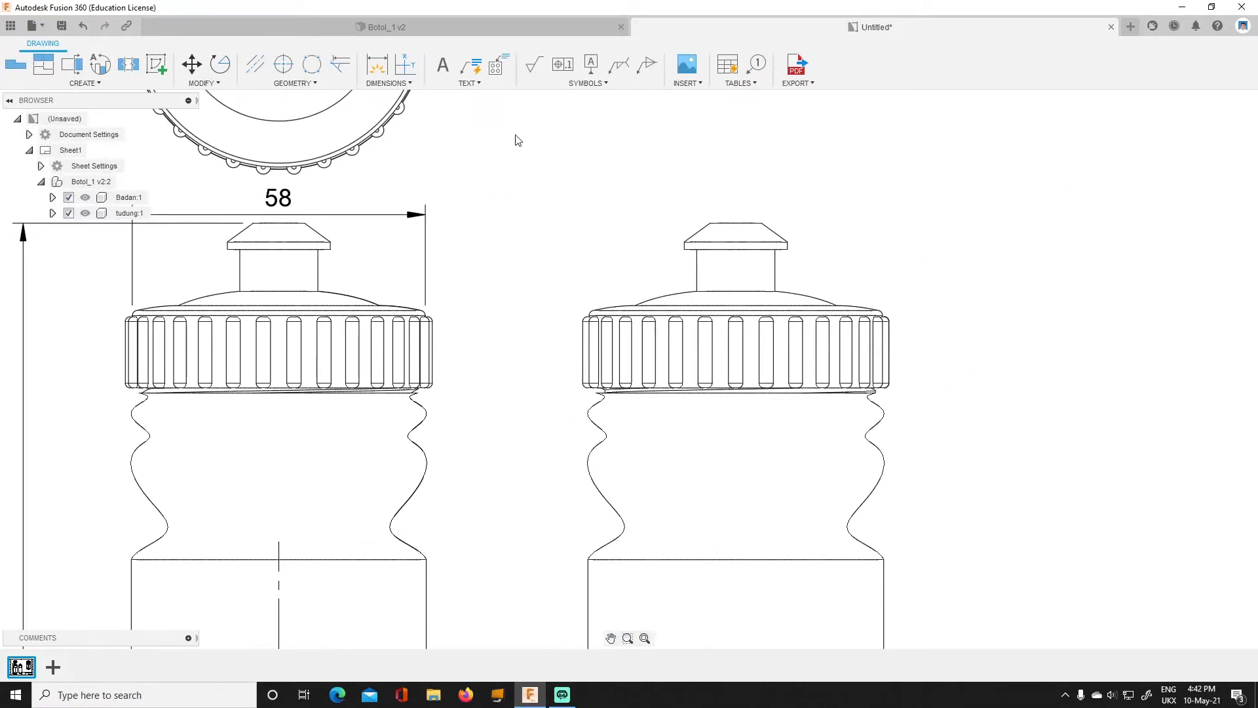
{"action": "left_click", "coordinate": [378, 70]}
{"action": "left_click", "coordinate": [684, 247]}
{"action": "left_click", "coordinate": [787, 248]}
{"action": "left_click", "coordinate": [735, 150]}
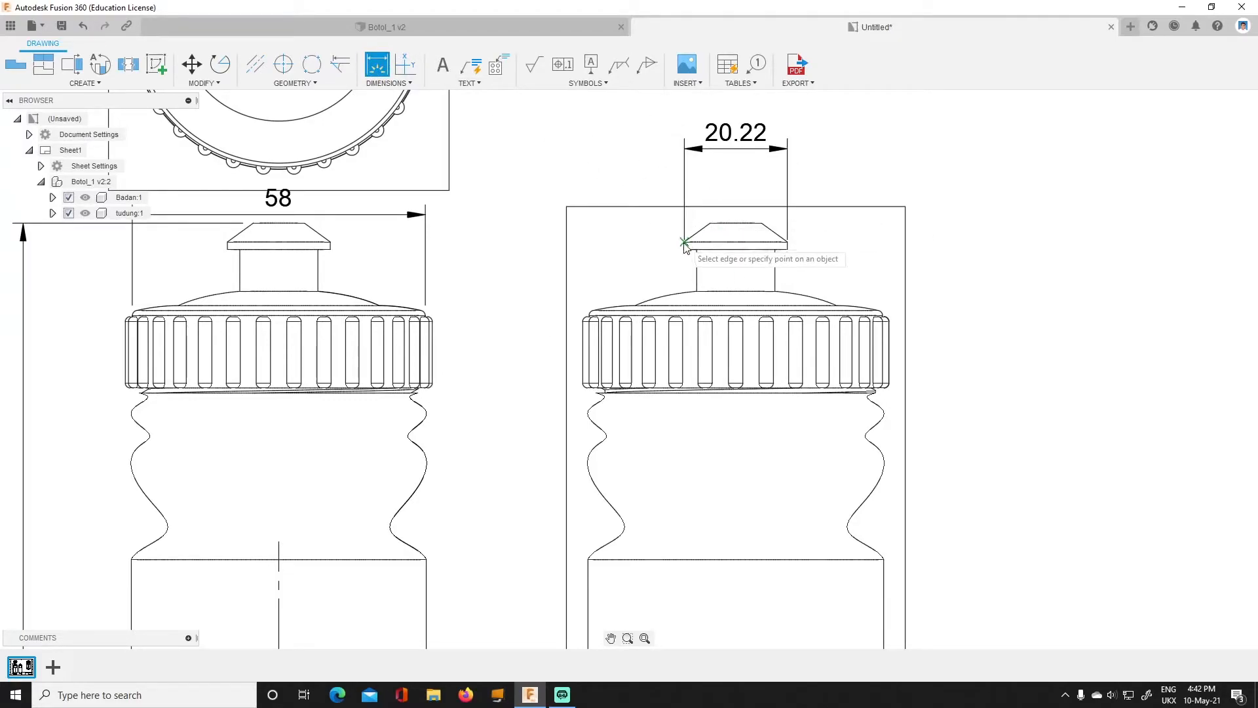
{"action": "left_click", "coordinate": [723, 224]}
{"action": "left_click", "coordinate": [745, 177]}
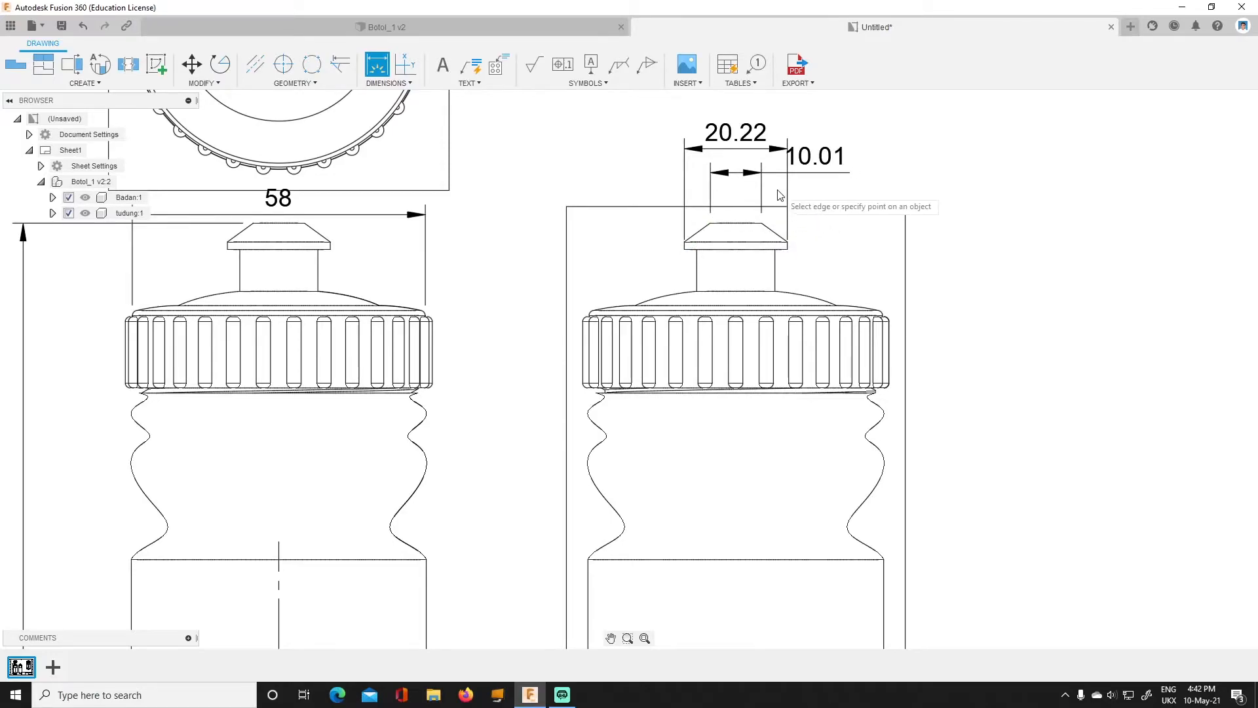
Dimension the spout neck's height in the side view, placing the dimension to the right of the view.
{"action": "scroll", "coordinate": [783, 196], "scroll_direction": "up", "scroll_amount": 2}
{"action": "scroll", "coordinate": [721, 238], "scroll_direction": "down", "scroll_amount": 2}
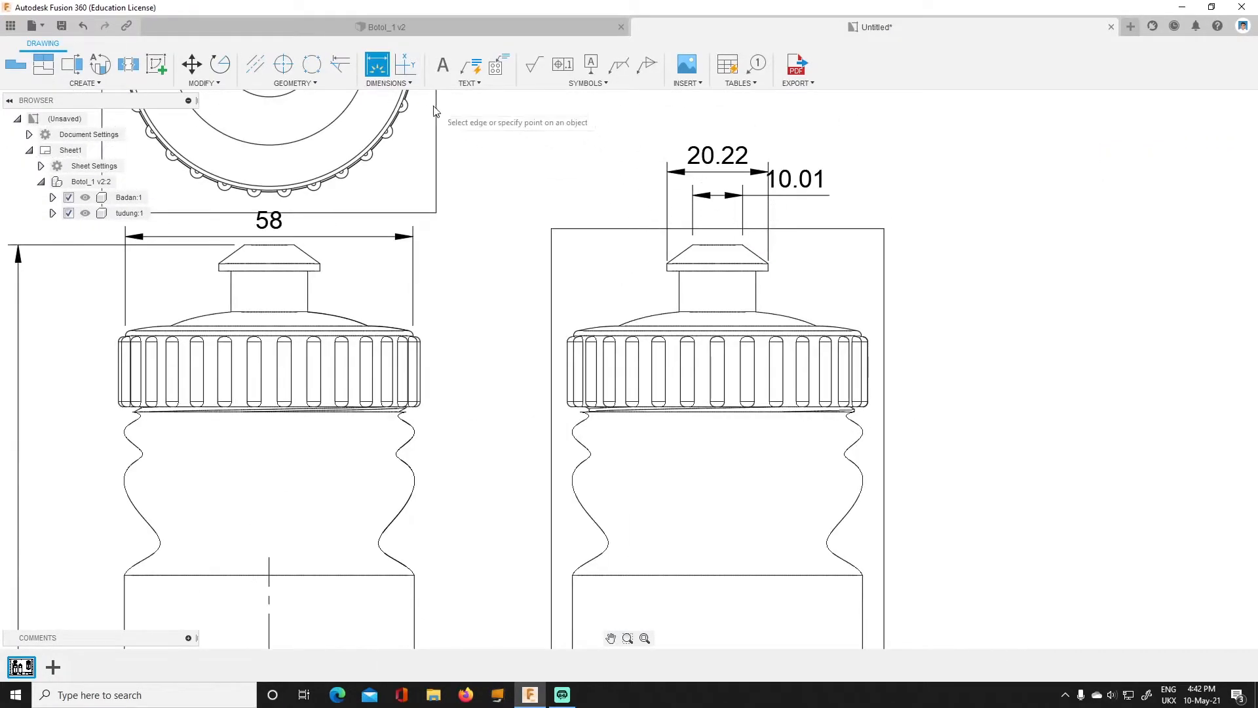
{"action": "left_click", "coordinate": [755, 289]}
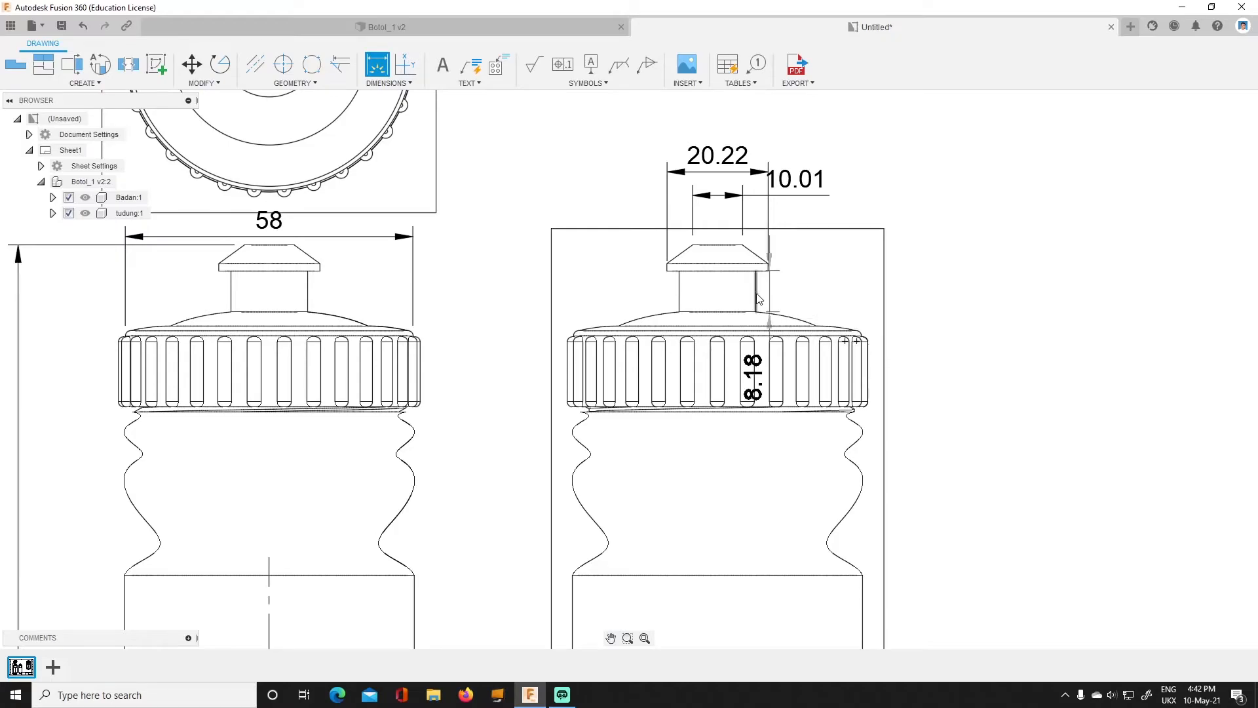
{"action": "left_click", "coordinate": [993, 291]}
{"action": "scroll", "coordinate": [911, 298], "scroll_direction": "down", "scroll_amount": 2}
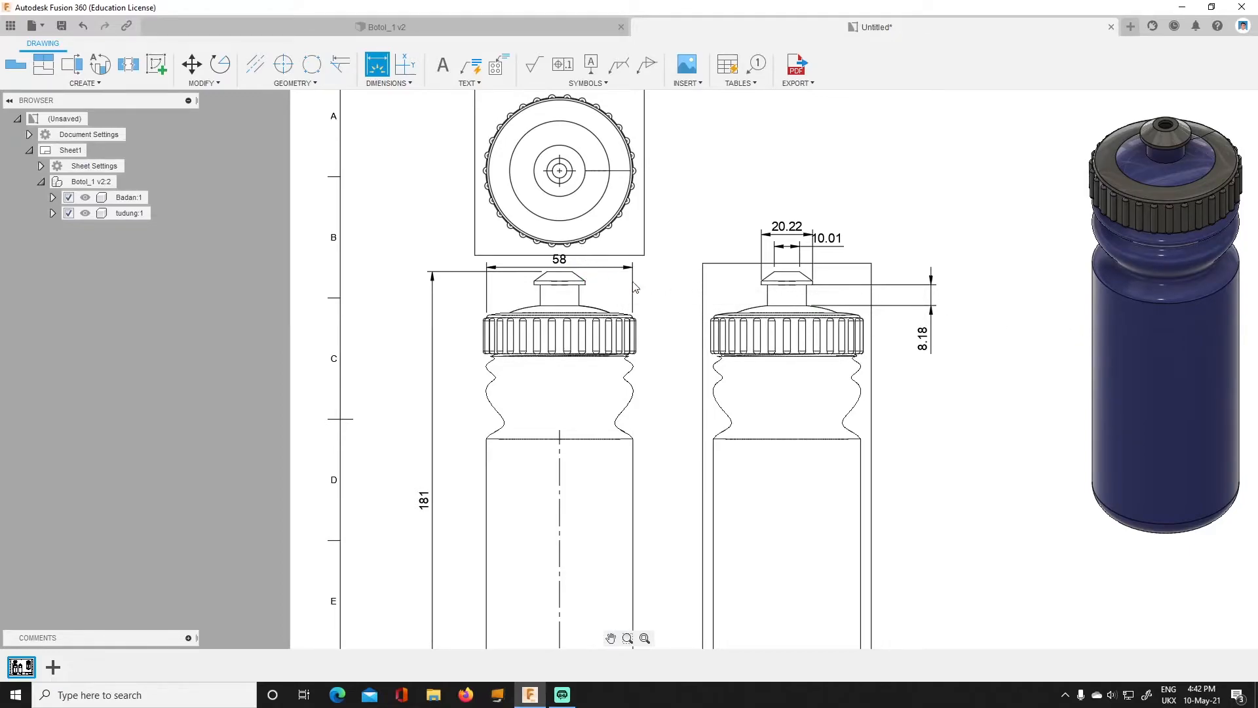
{"action": "key", "text": "Escape"}
Move the spout head's widest-width dimension higher and center the flat-top width text over its dimension line.
{"action": "left_click", "coordinate": [789, 235]}
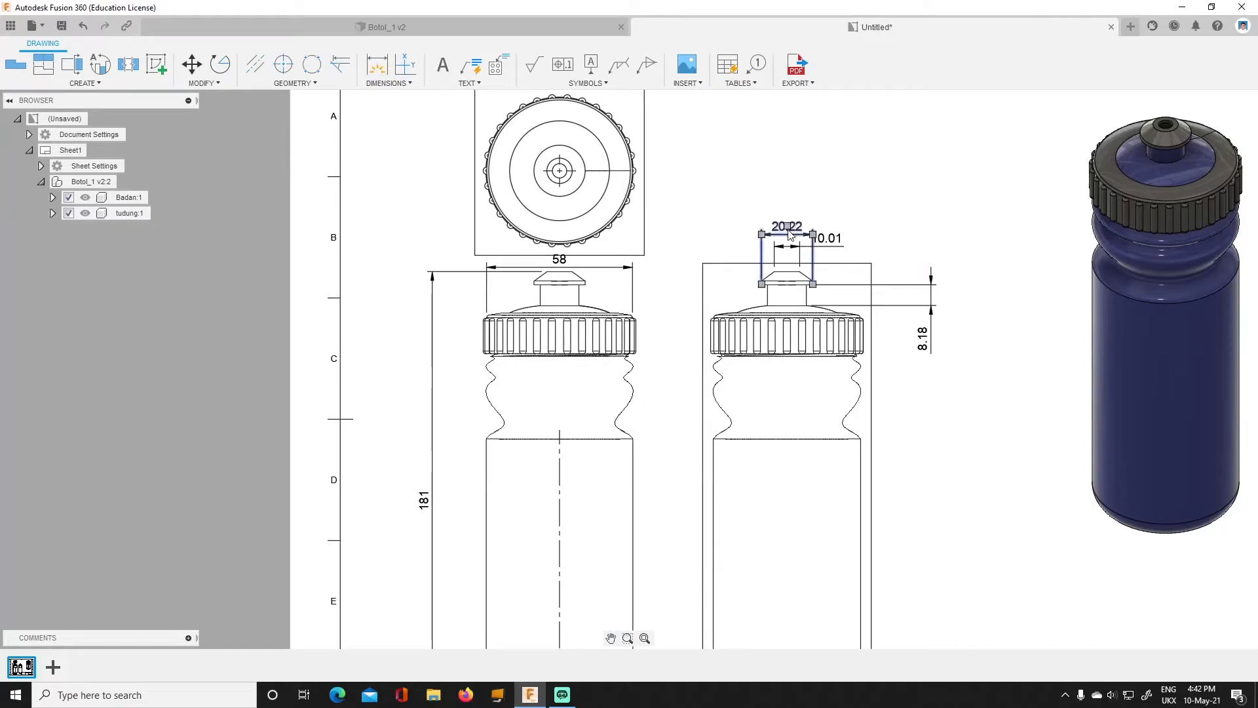
{"action": "left_click_drag", "start_coordinate": [791, 230], "coordinate": [787, 202]}
{"action": "left_click", "coordinate": [827, 241]}
{"action": "left_click_drag", "start_coordinate": [827, 241], "coordinate": [788, 240]}
Set the primary precision of the spout head's widest-width dimension to 0.
{"action": "scroll", "coordinate": [829, 274], "scroll_direction": "down", "scroll_amount": 2}
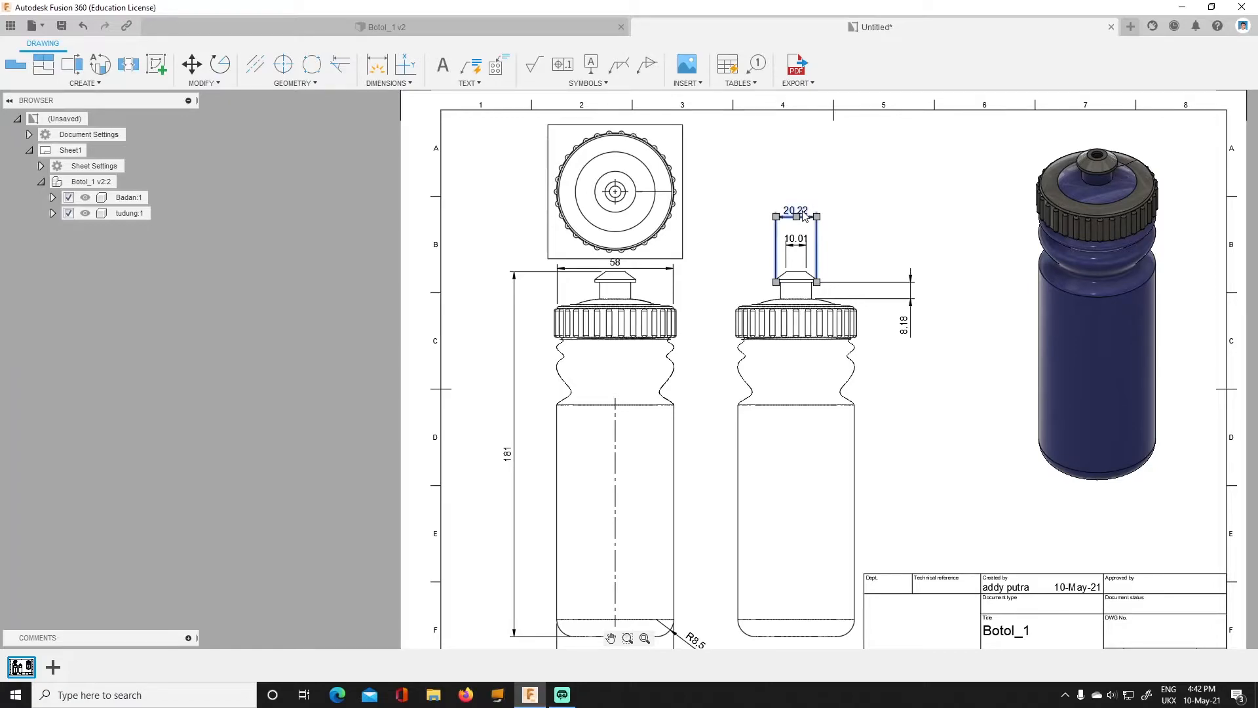
{"action": "double_click", "coordinate": [804, 217]}
{"action": "left_click", "coordinate": [1200, 118]}
{"action": "left_click", "coordinate": [1180, 129]}
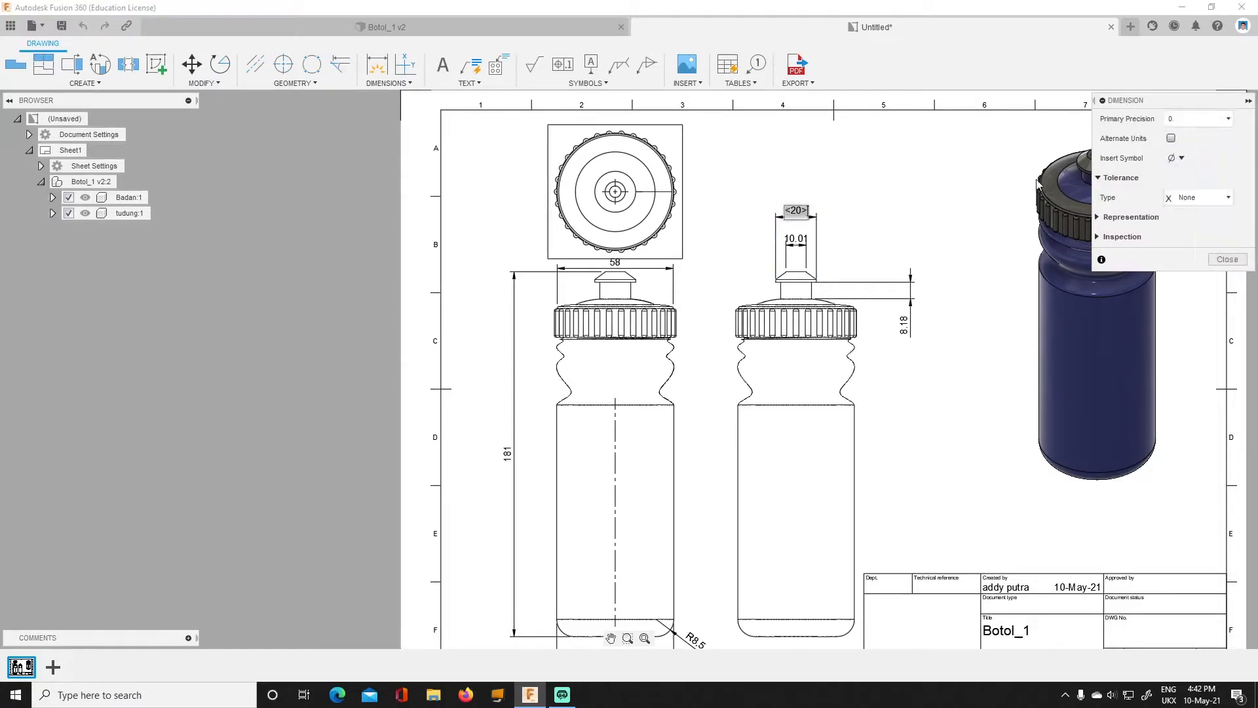
{"action": "left_click", "coordinate": [1226, 260]}
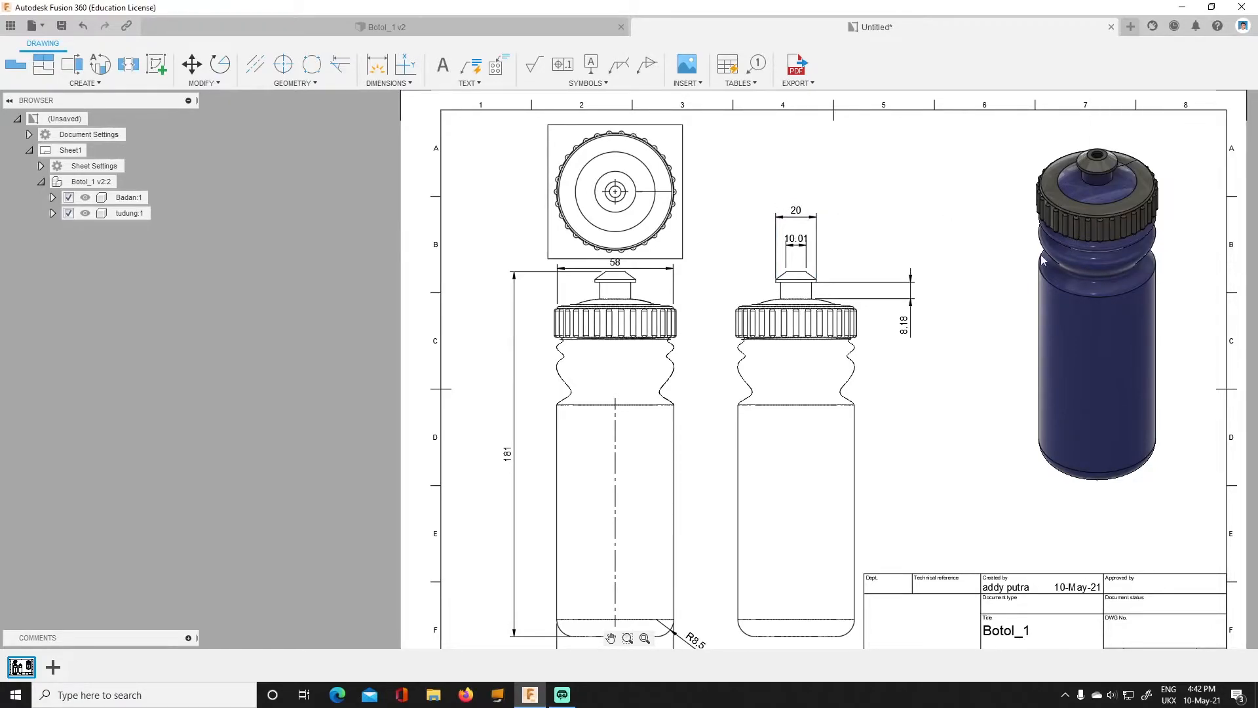
Set the primary precision of the spout's flat-top width and neck height dimensions in the side view to 0.
{"action": "double_click", "coordinate": [797, 247]}
{"action": "left_click", "coordinate": [1199, 119]}
{"action": "left_click", "coordinate": [1179, 130]}
{"action": "left_click", "coordinate": [1226, 260]}
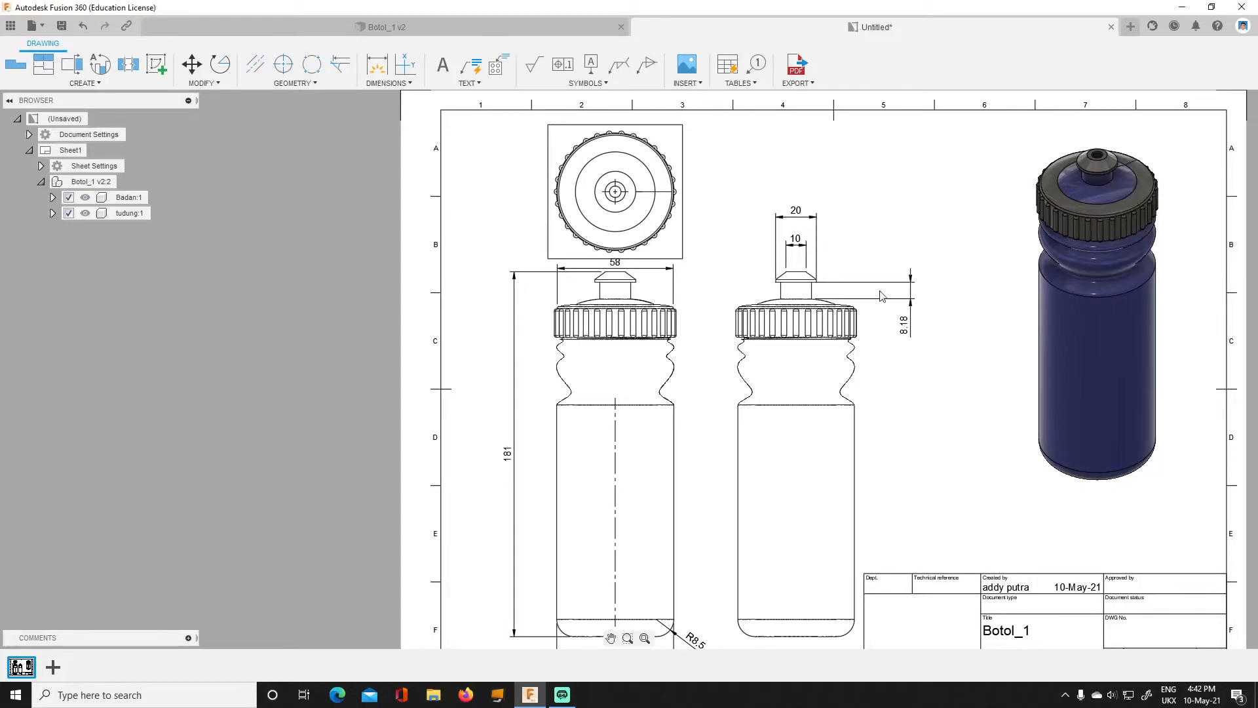
{"action": "double_click", "coordinate": [905, 325]}
{"action": "left_click", "coordinate": [1200, 118]}
{"action": "left_click", "coordinate": [1179, 129]}
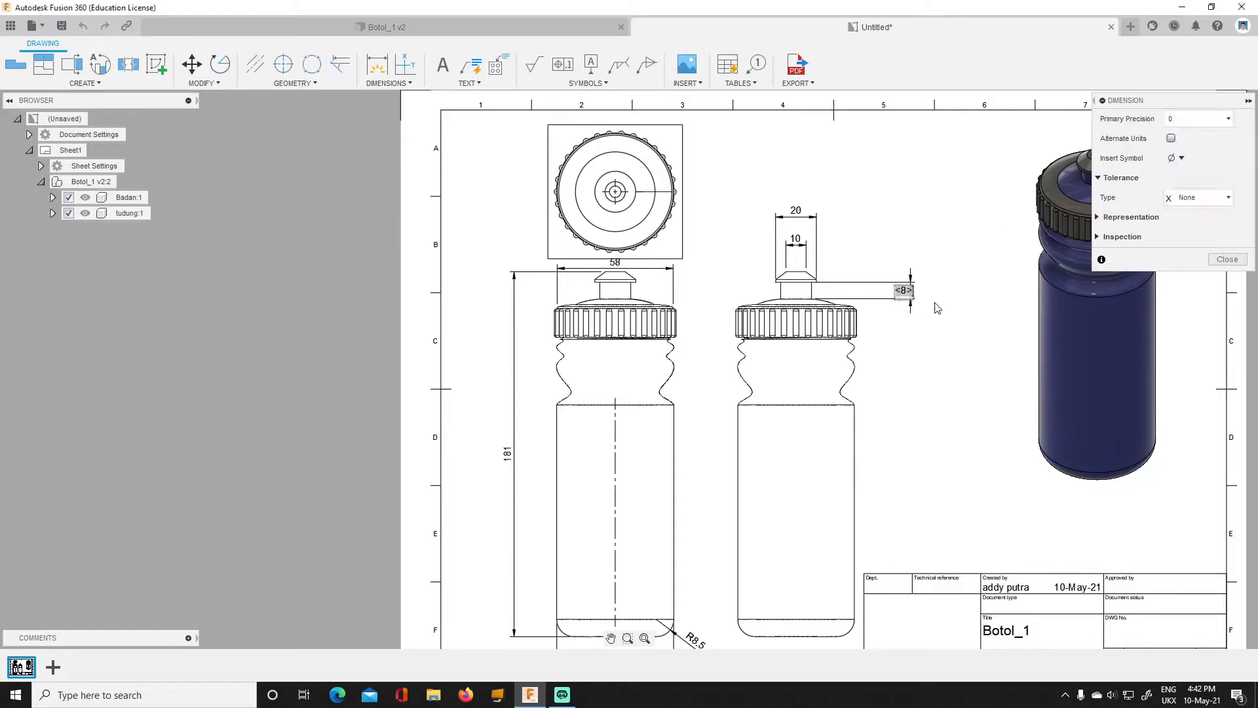
{"action": "left_click", "coordinate": [1226, 260]}
Add radius dimensions to the lid's inner ring circle and outer edge circle in the top view, placing both to the right.
{"action": "scroll", "coordinate": [841, 253], "scroll_direction": "down", "scroll_amount": 3}
{"action": "scroll", "coordinate": [837, 283], "scroll_direction": "up", "scroll_amount": 4}
{"action": "scroll", "coordinate": [852, 325], "scroll_direction": "down", "scroll_amount": 7}
{"action": "scroll", "coordinate": [866, 335], "scroll_direction": "up", "scroll_amount": 4}
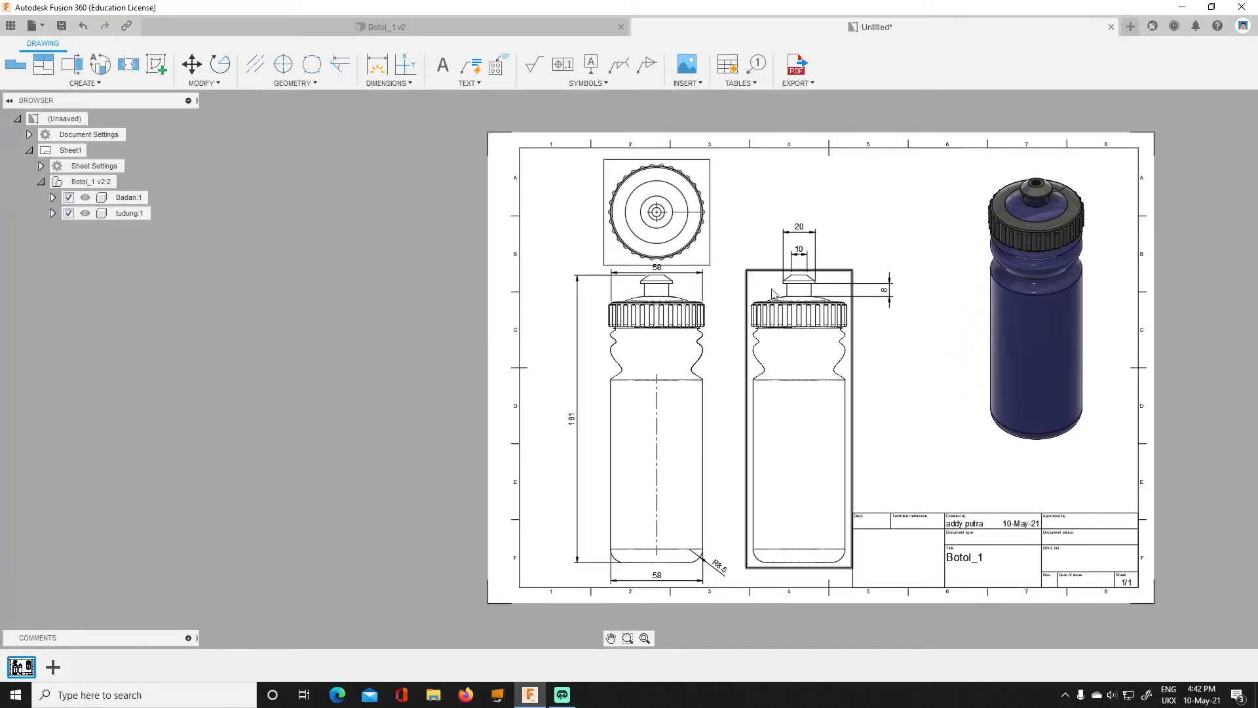
{"action": "scroll", "coordinate": [734, 238], "scroll_direction": "up", "scroll_amount": 3}
{"action": "left_click", "coordinate": [393, 83]}
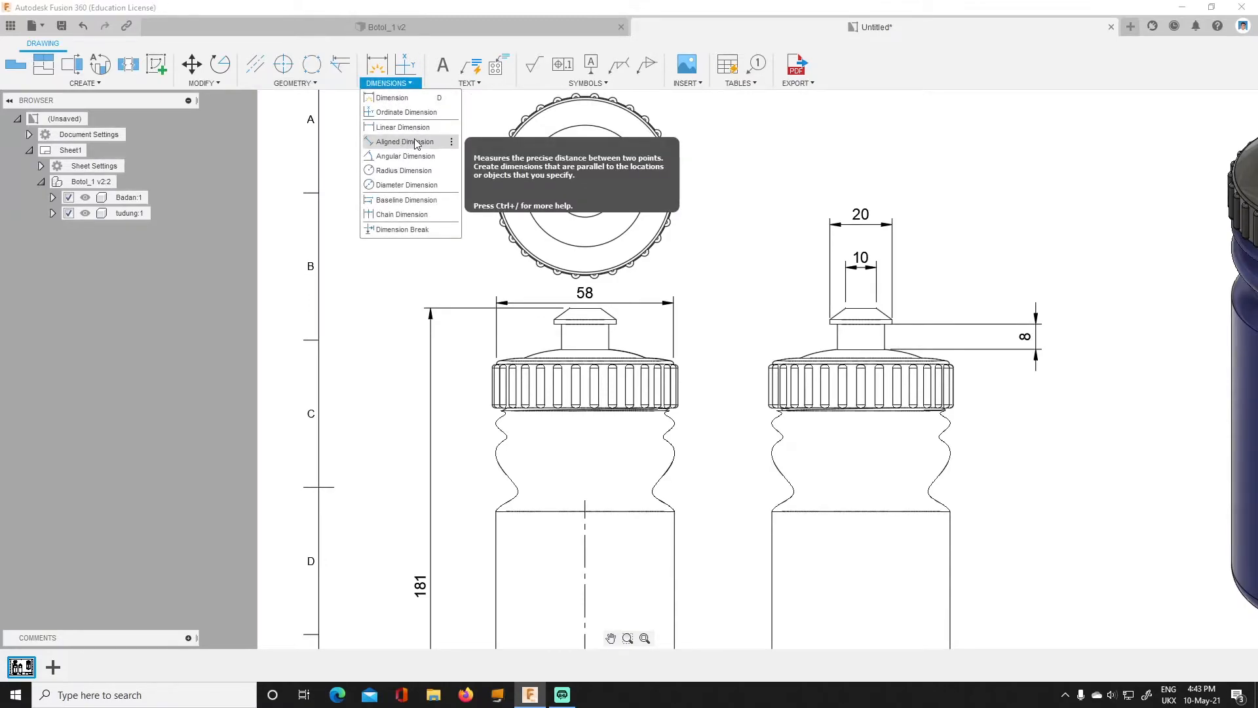
{"action": "left_click", "coordinate": [404, 170]}
{"action": "left_click", "coordinate": [644, 174]}
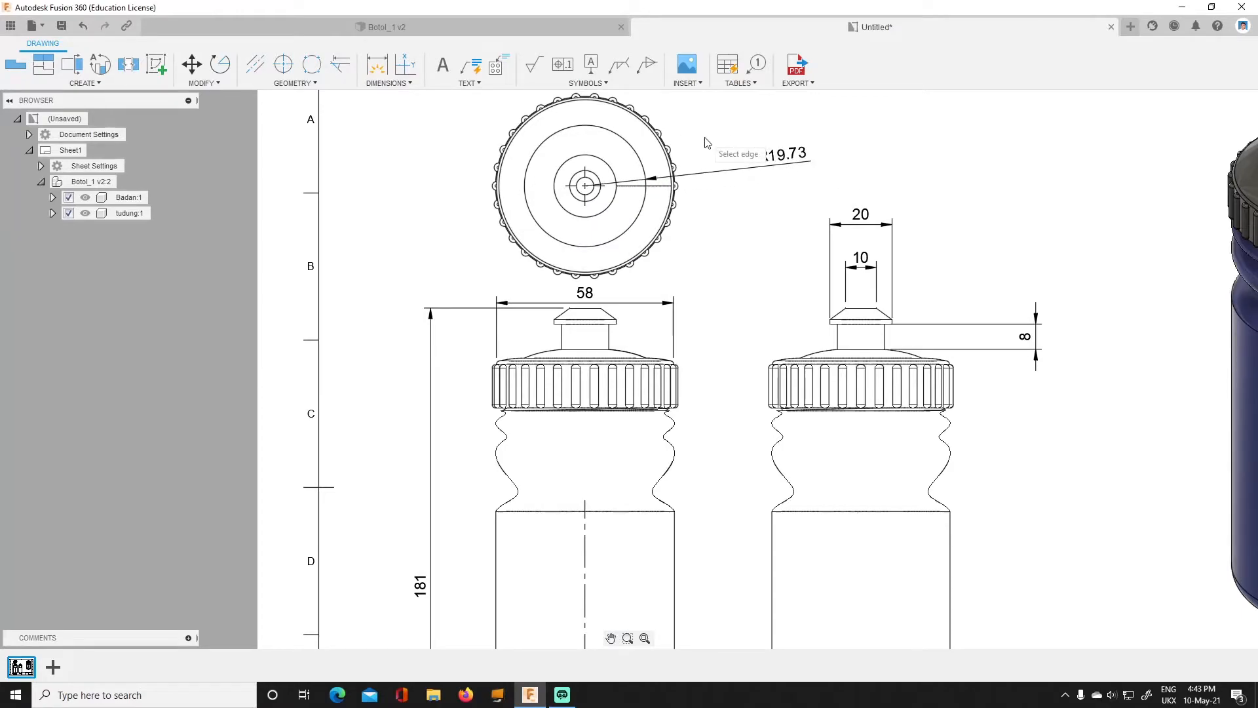
{"action": "left_click", "coordinate": [666, 151]}
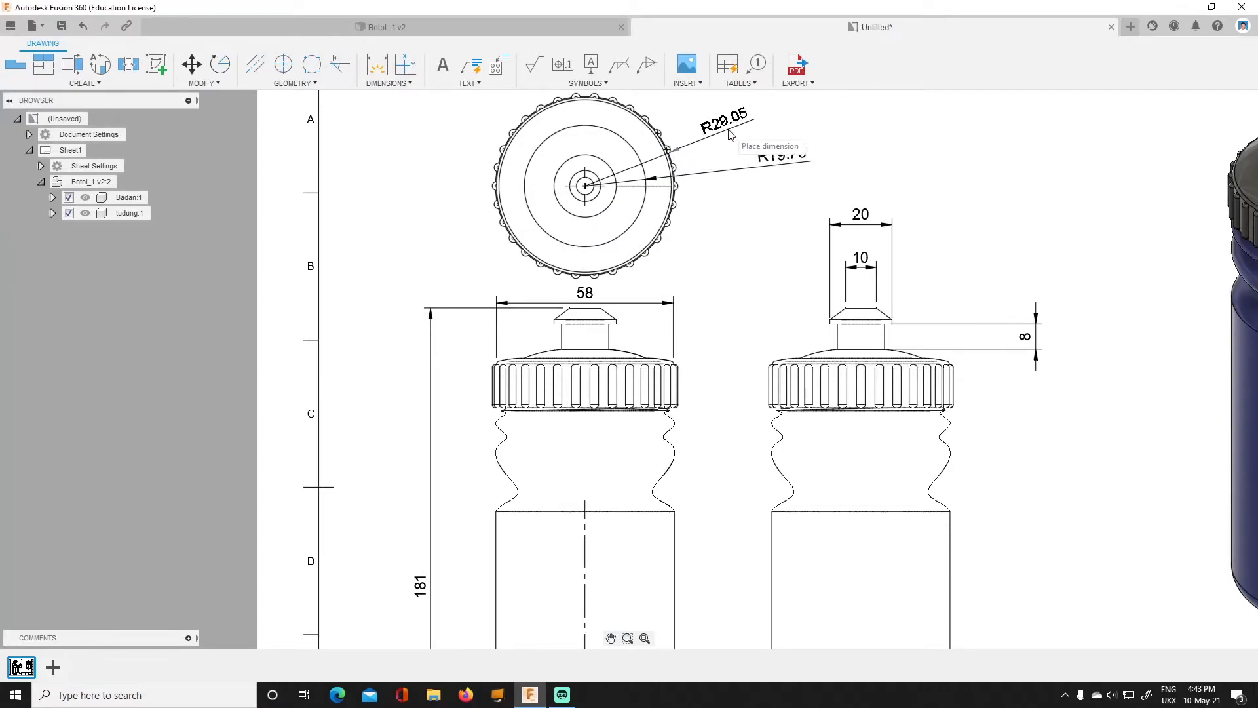
{"action": "left_click", "coordinate": [762, 129]}
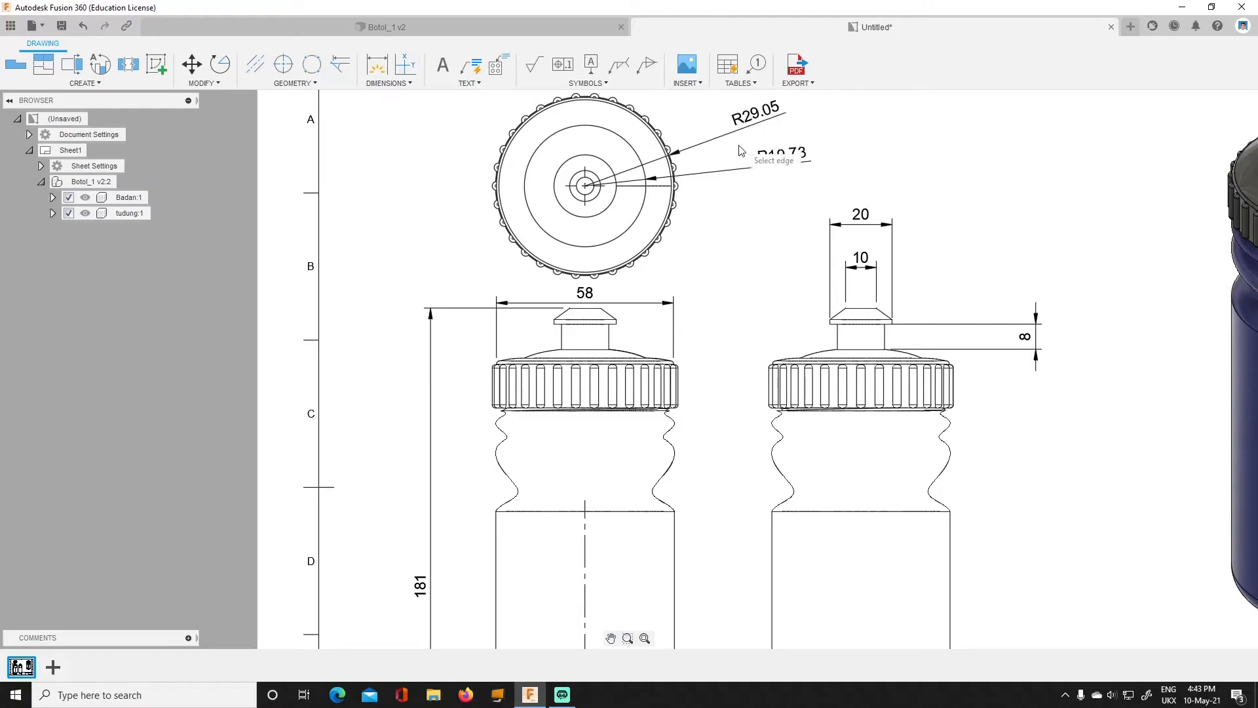
Dimension the radius of one small grip rib at the cap's upper-right edge in the top view, placing it outside the cap.
{"action": "scroll", "coordinate": [665, 135], "scroll_direction": "up", "scroll_amount": 5}
{"action": "left_click", "coordinate": [664, 133]}
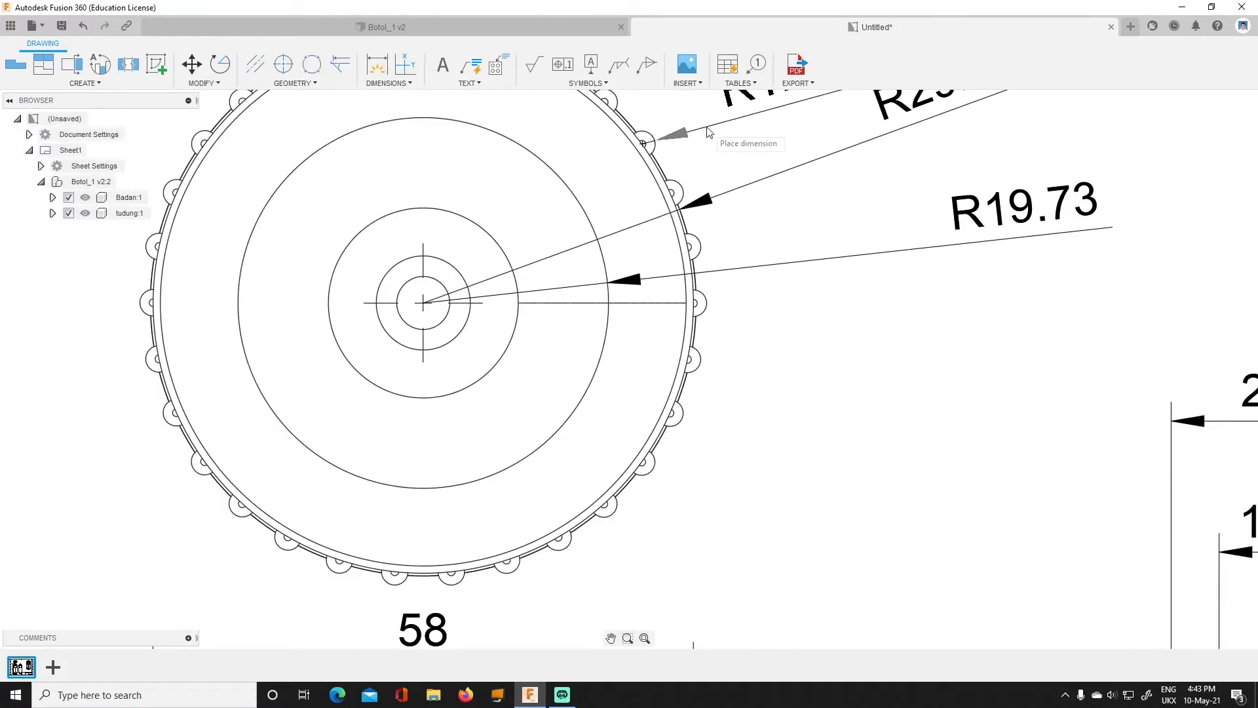
{"action": "scroll", "coordinate": [688, 134], "scroll_direction": "down", "scroll_amount": 5}
{"action": "scroll", "coordinate": [707, 129], "scroll_direction": "down", "scroll_amount": 1}
{"action": "scroll", "coordinate": [707, 126], "scroll_direction": "down", "scroll_amount": 3}
{"action": "scroll", "coordinate": [733, 131], "scroll_direction": "up", "scroll_amount": 3}
{"action": "scroll", "coordinate": [753, 136], "scroll_direction": "down", "scroll_amount": 3}
{"action": "mouse_move", "coordinate": [752, 150]}
{"action": "middle_mouse_down"}
{"action": "mouse_move", "coordinate": [739, 151]}
{"action": "mouse_move", "coordinate": [714, 228]}
{"action": "middle_mouse_up"}
{"action": "scroll", "coordinate": [607, 342], "scroll_direction": "up", "scroll_amount": 4}
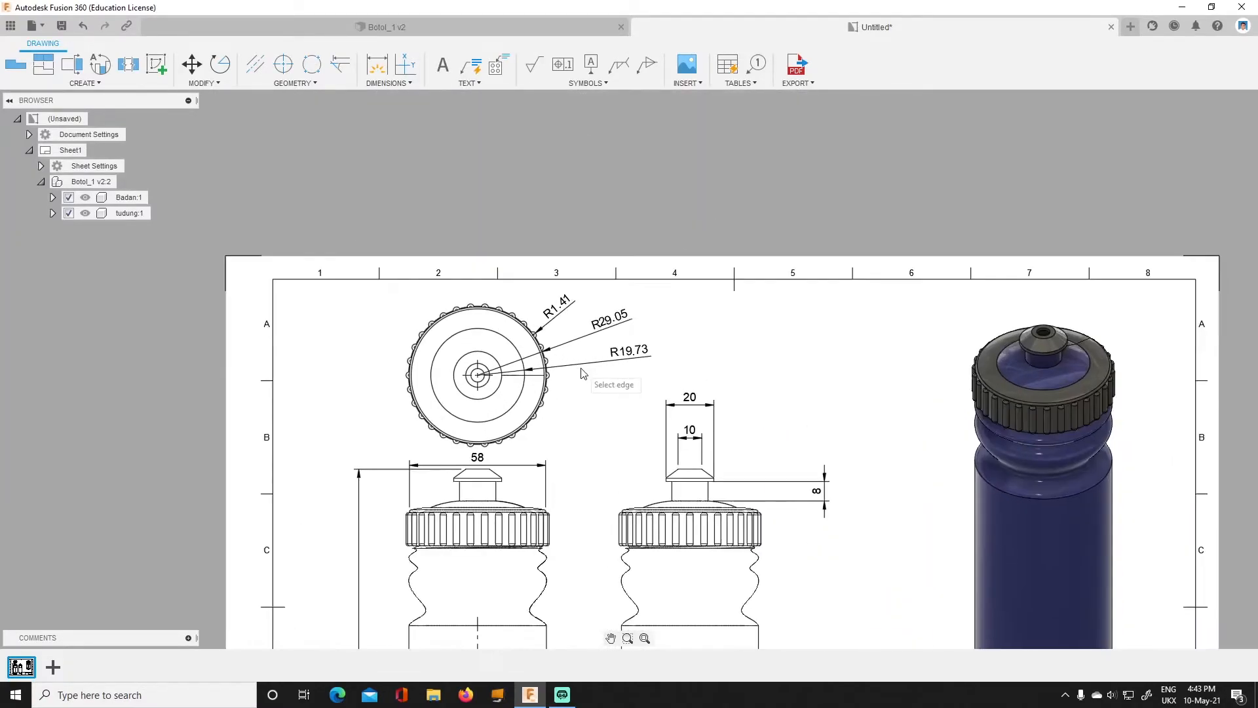
Set the primary precision of the three radius dimensions in the top view to 0.
{"action": "double_click", "coordinate": [635, 330]}
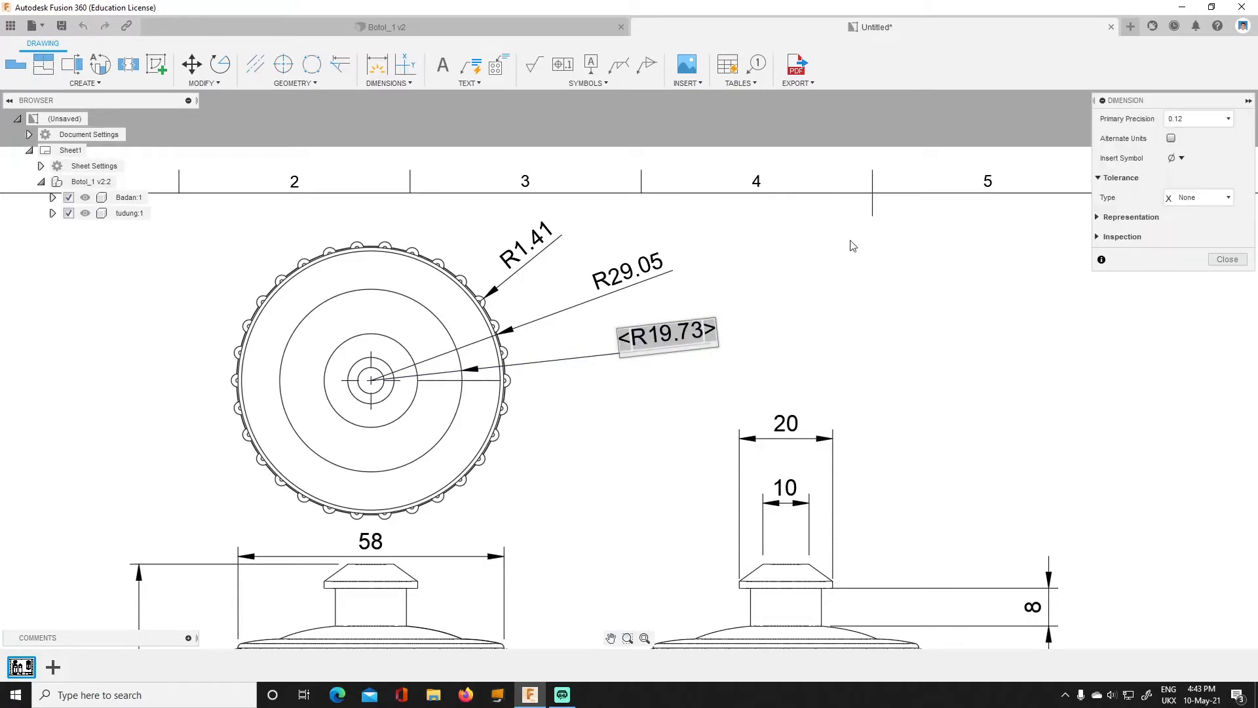
{"action": "left_click", "coordinate": [1209, 119]}
{"action": "left_click", "coordinate": [1200, 135]}
{"action": "key", "text": "Return"}
{"action": "double_click", "coordinate": [629, 267]}
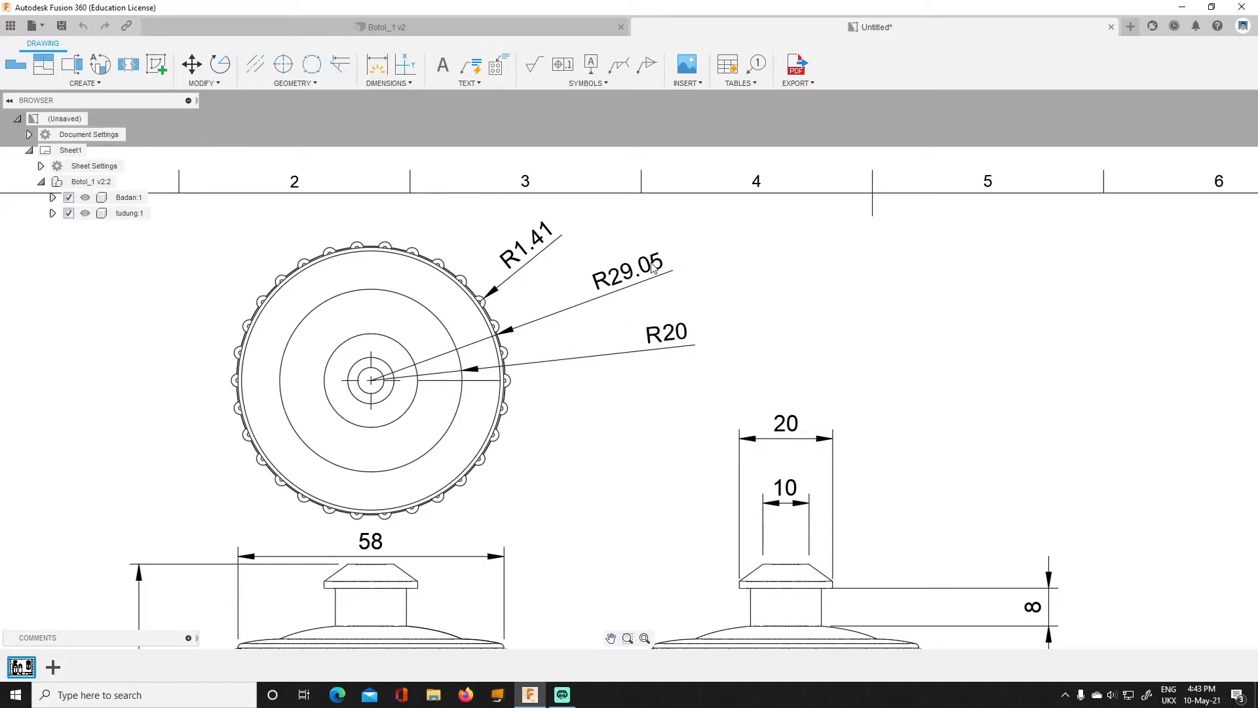
{"action": "left_click", "coordinate": [1209, 119]}
{"action": "left_click", "coordinate": [1200, 135]}
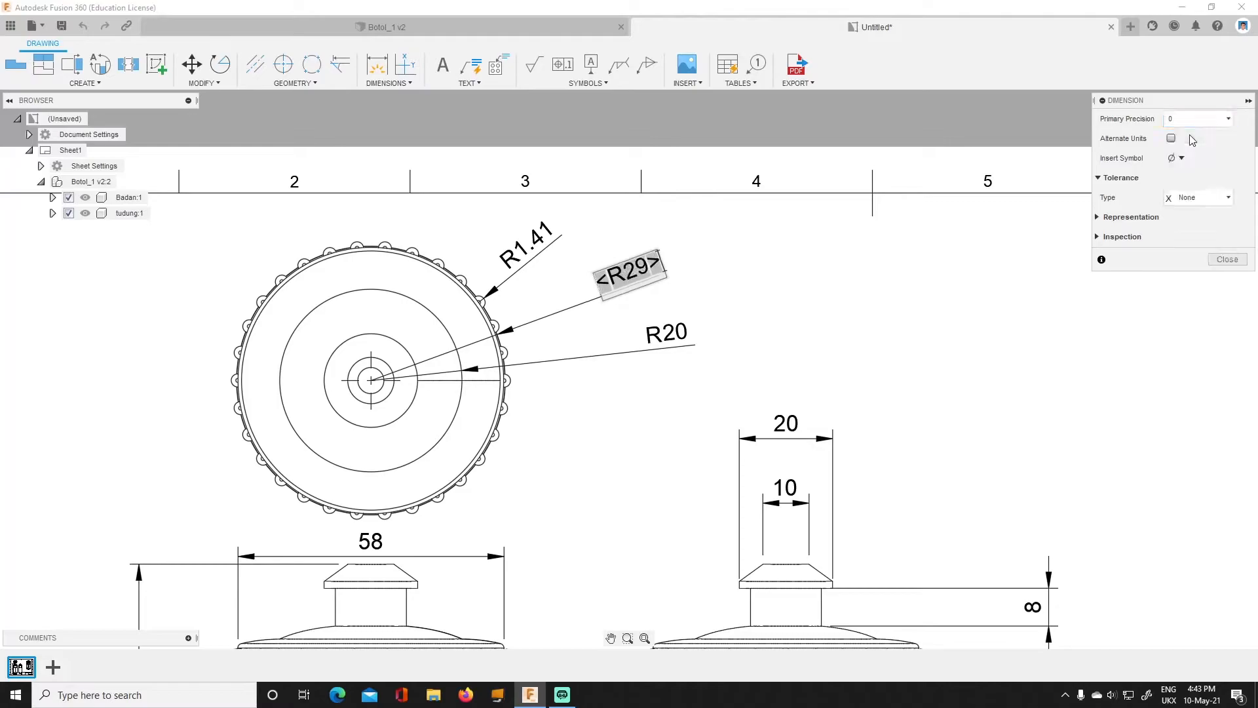
{"action": "key", "text": "Return"}
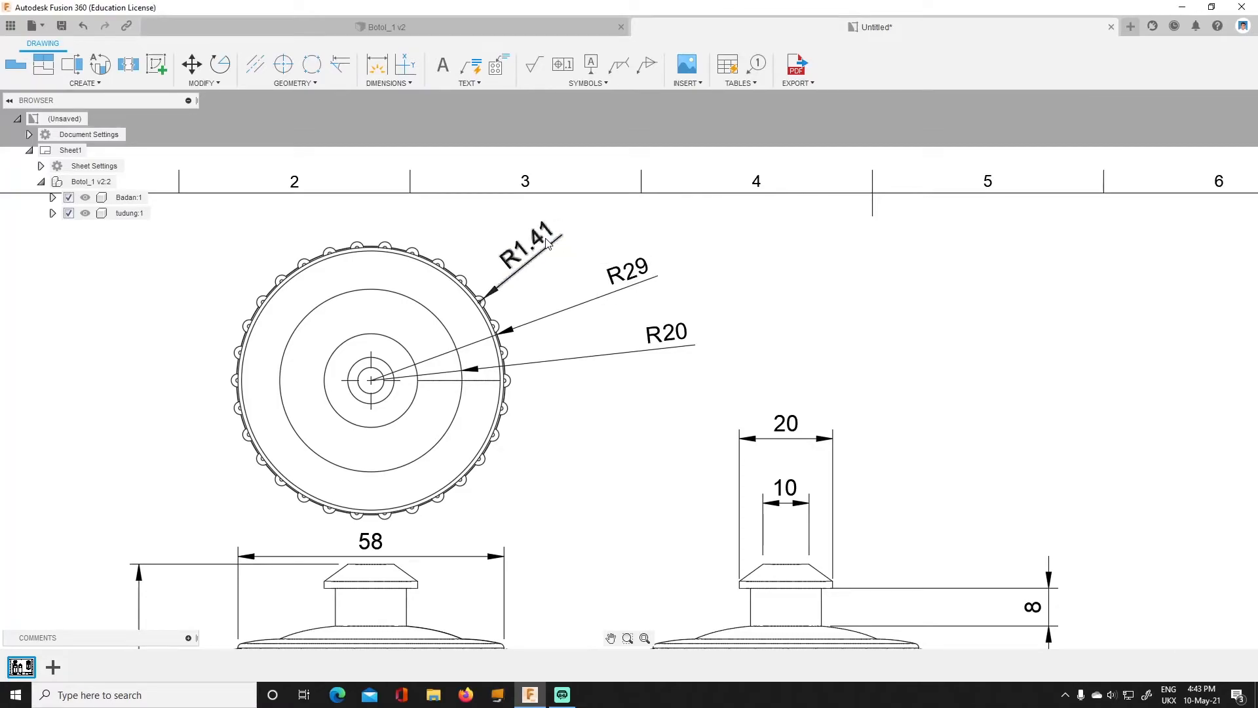
{"action": "double_click", "coordinate": [532, 243]}
{"action": "left_click", "coordinate": [1209, 119]}
{"action": "left_click", "coordinate": [1200, 135]}
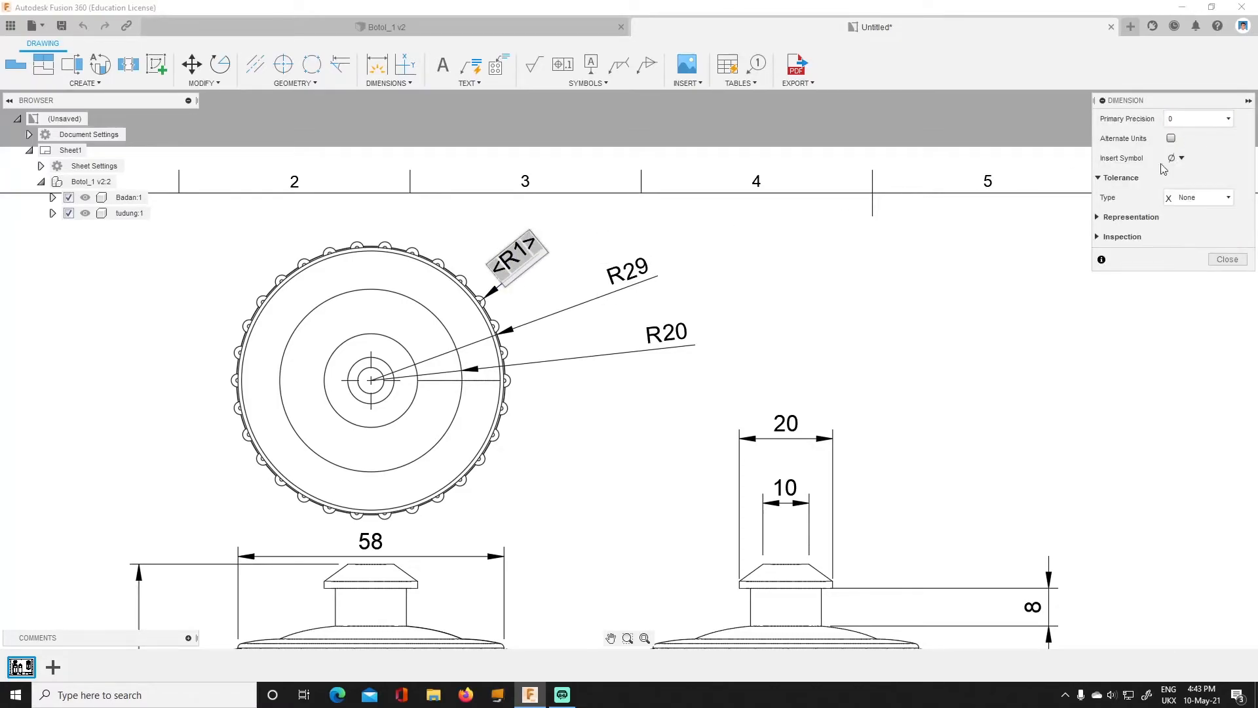
{"action": "key", "text": "Return"}
Attach a leader note to the right edge of the ribbed cap in the side view, placing its text to the lower right.
{"action": "scroll", "coordinate": [901, 311], "scroll_direction": "down", "scroll_amount": 5}
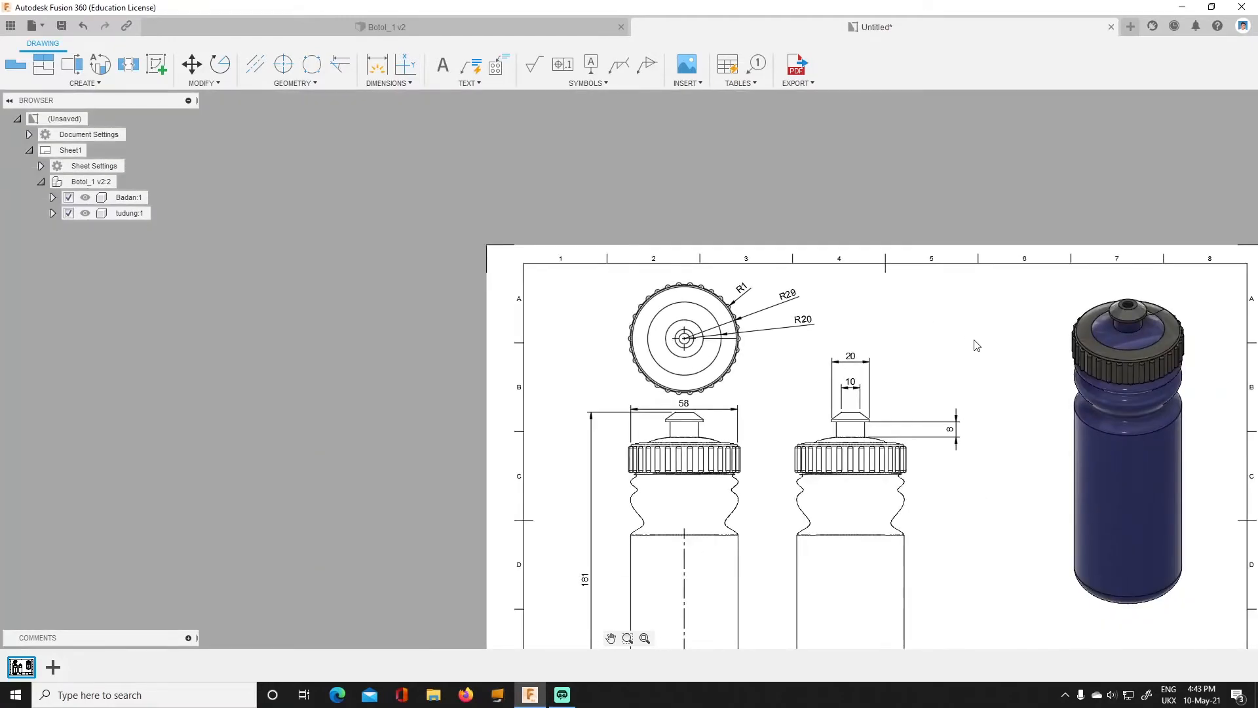
{"action": "scroll", "coordinate": [973, 339], "scroll_direction": "up", "scroll_amount": 2}
{"action": "middle_click_drag", "start_coordinate": [983, 355], "coordinate": [801, 258]}
{"action": "scroll", "coordinate": [642, 237], "scroll_direction": "down", "scroll_amount": 5}
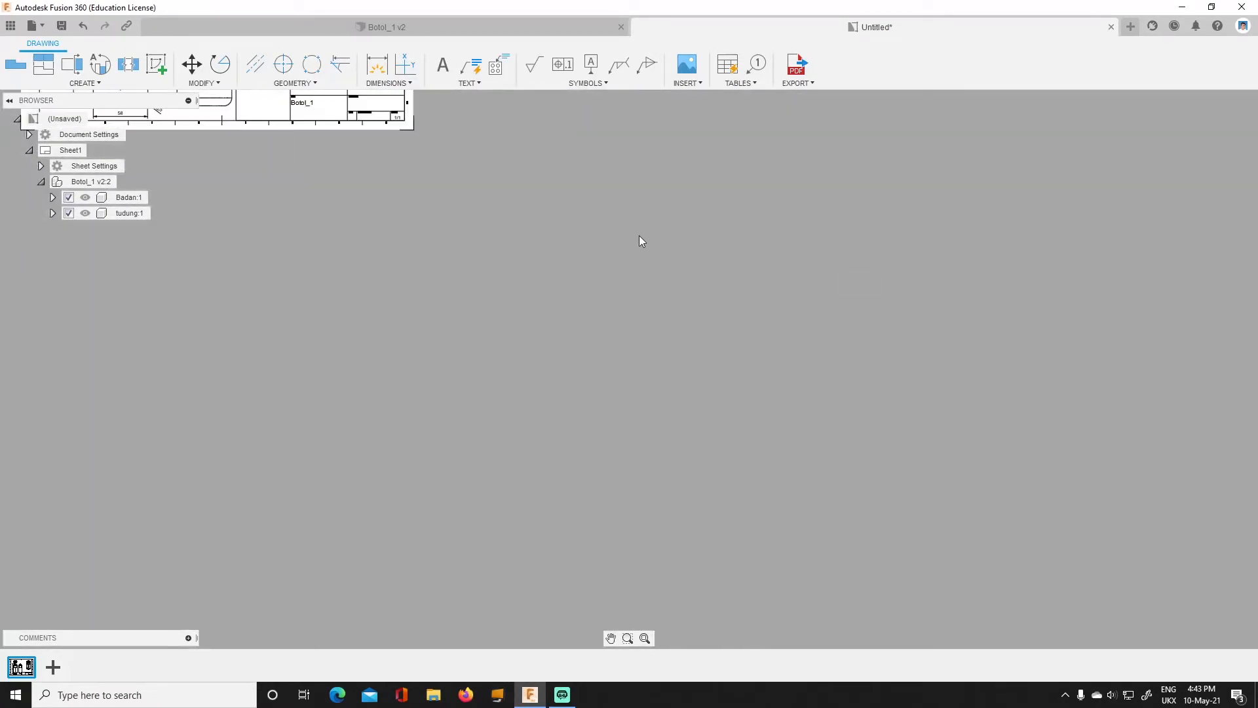
{"action": "left_click", "coordinate": [629, 638]}
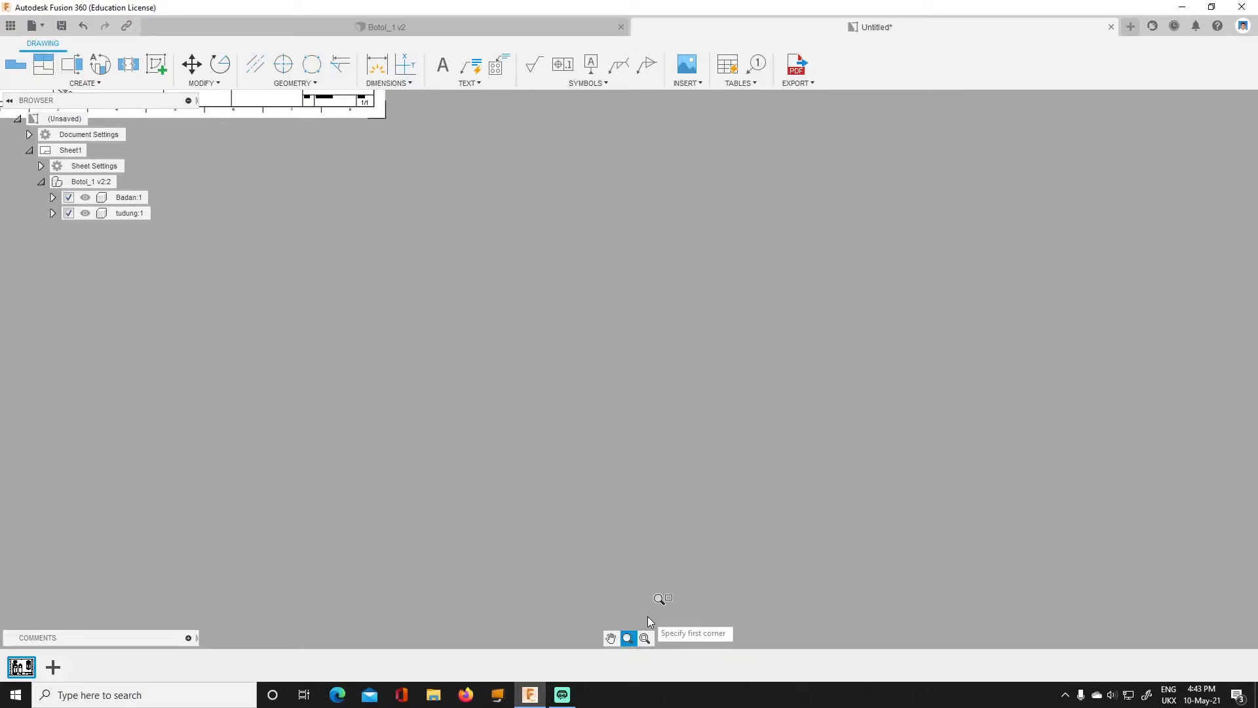
{"action": "left_click", "coordinate": [645, 639]}
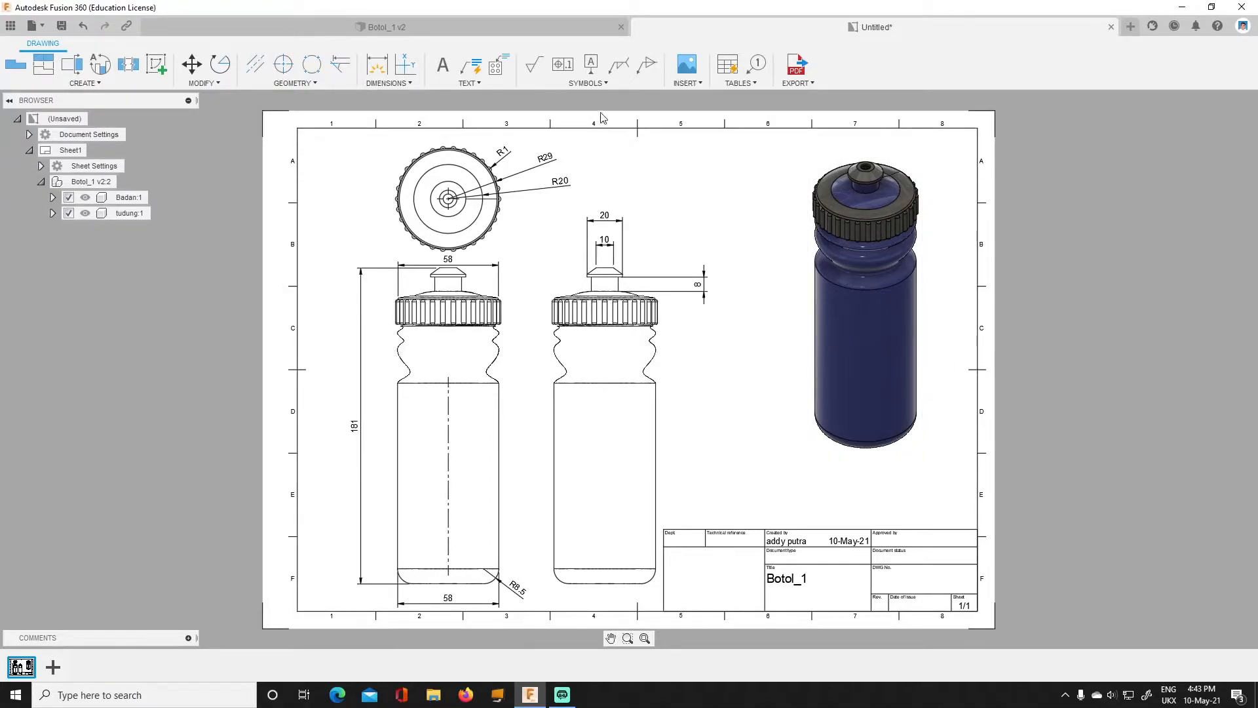
{"action": "left_click", "coordinate": [472, 65]}
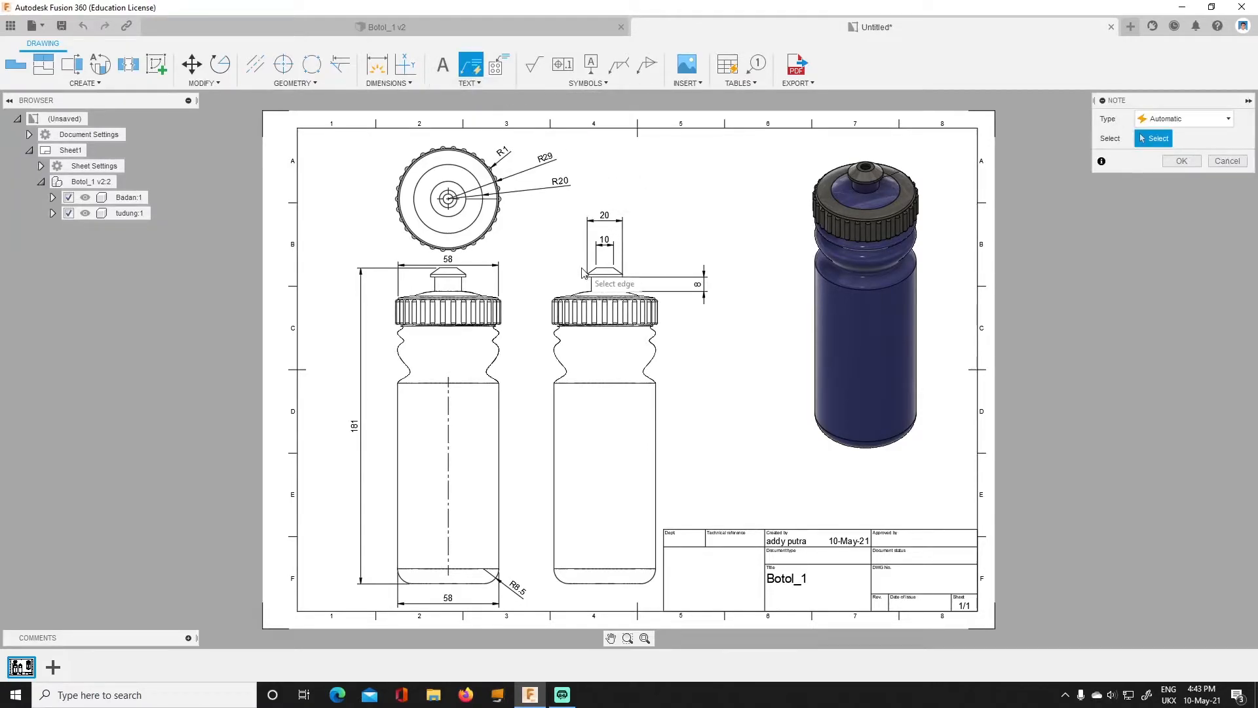
{"action": "scroll", "coordinate": [521, 314], "scroll_direction": "down", "scroll_amount": 3}
{"action": "scroll", "coordinate": [535, 314], "scroll_direction": "up", "scroll_amount": 5}
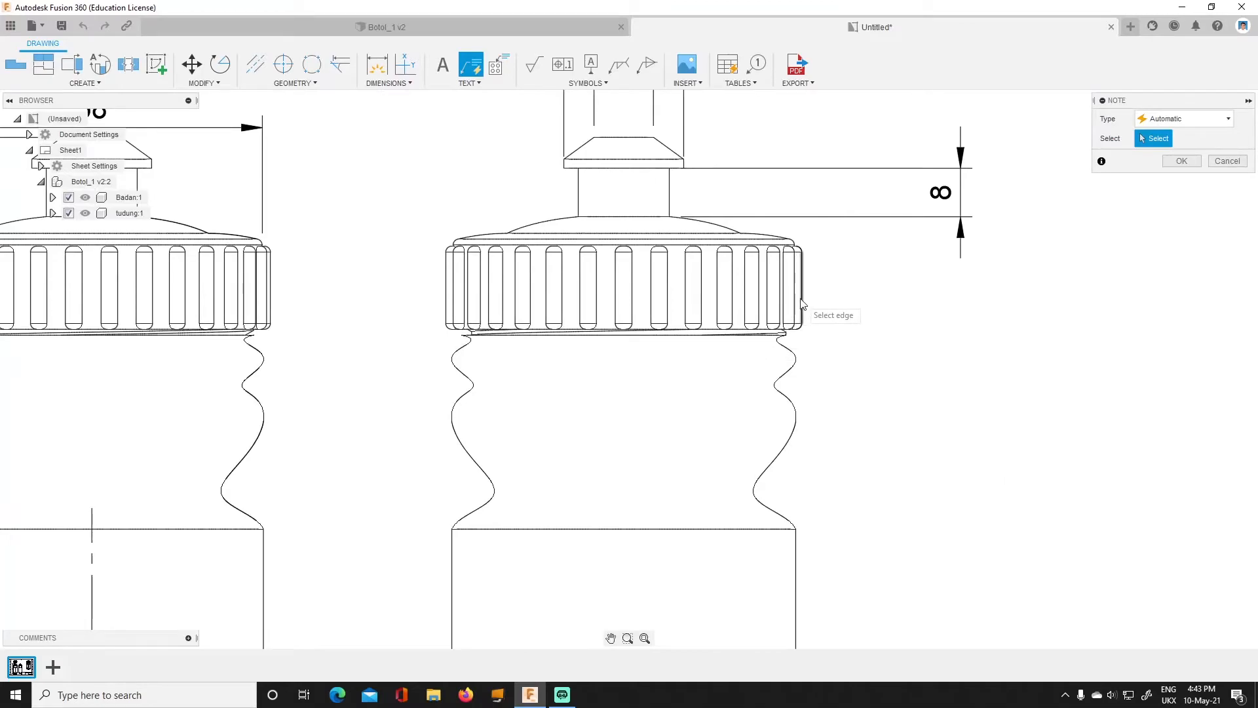
{"action": "left_click", "coordinate": [802, 303]}
{"action": "left_click", "coordinate": [934, 397]}
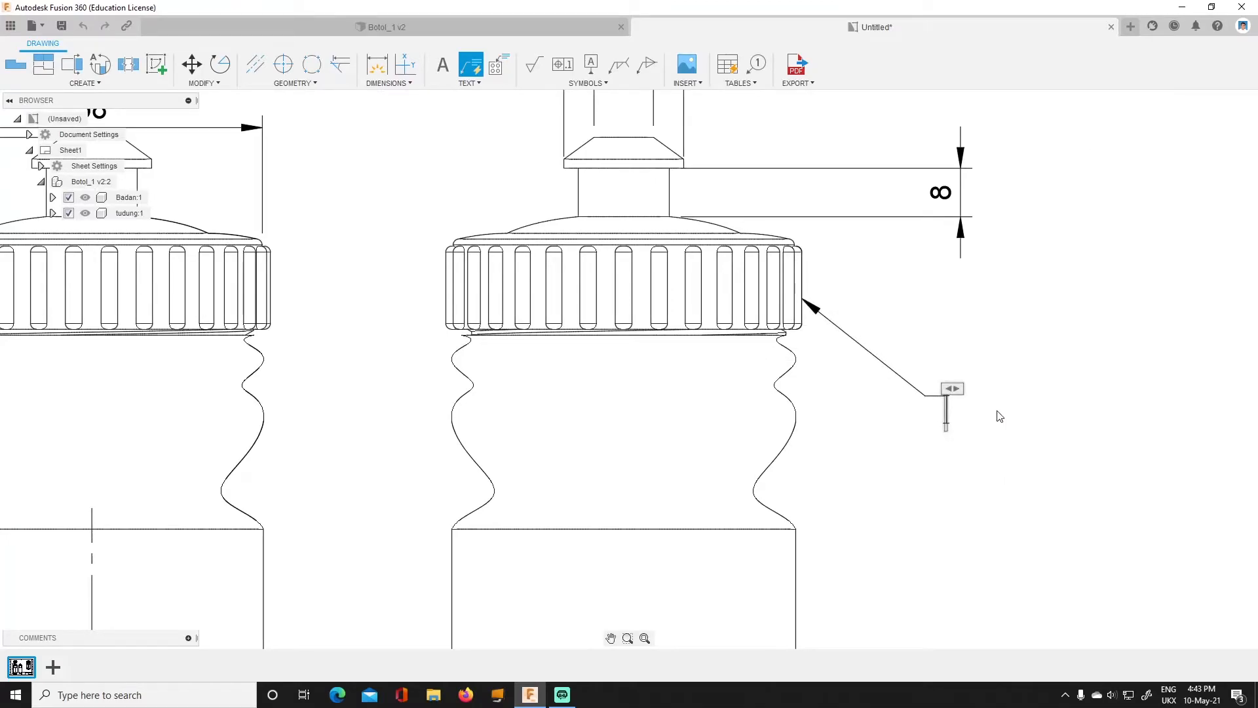
Try to label the cap's ribs with the leader note text "ada 30 unit silinder pemegang", split over two lines before "pemegang".
{"action": "type", "text": "ada"}
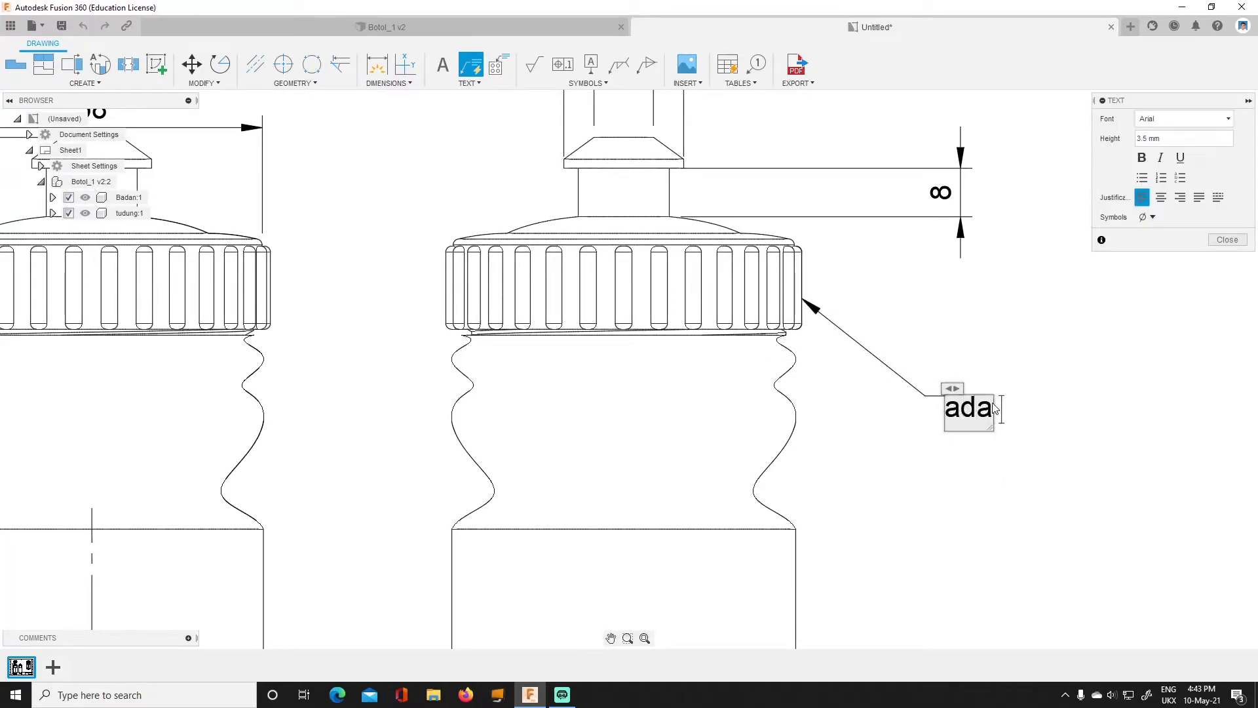
{"action": "type", "text": " 30 unit"}
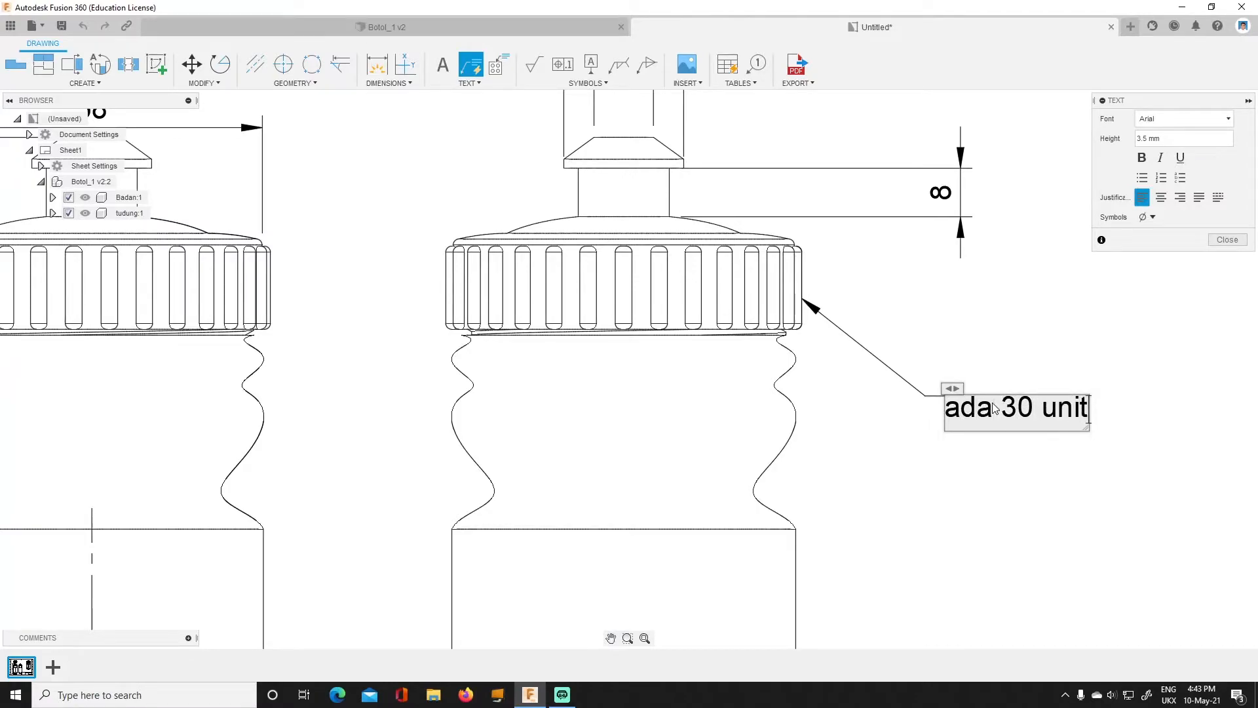
{"action": "type", "text": " silind"}
{"action": "type", "text": "pemenagn"}
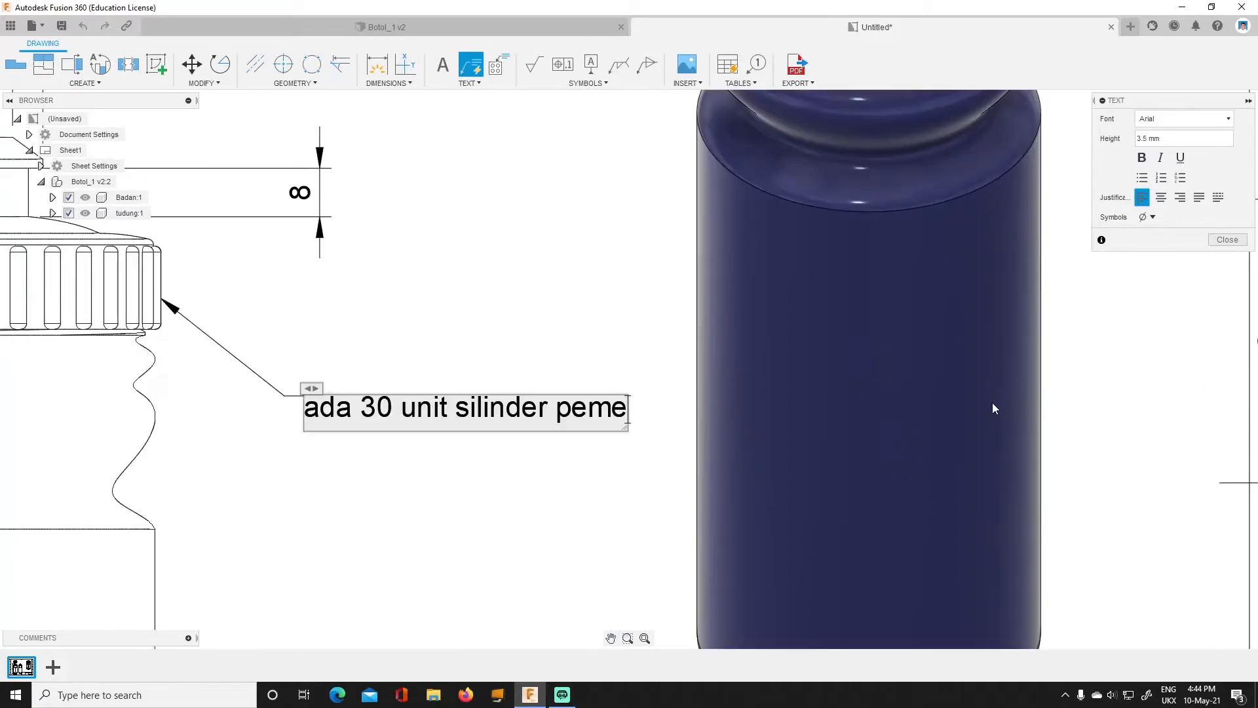
{"action": "key", "text": "BackSpace"}
{"action": "key", "text": "BackSpace"}
{"action": "key", "text": "BackSpace"}
{"action": "key", "text": "BackSpace"}
{"action": "key", "text": "BackSpace"}
{"action": "key", "text": "BackSpace"}
{"action": "key", "text": "BackSpace"}
{"action": "key", "text": "BackSpace"}
{"action": "key", "text": "BackSpace"}
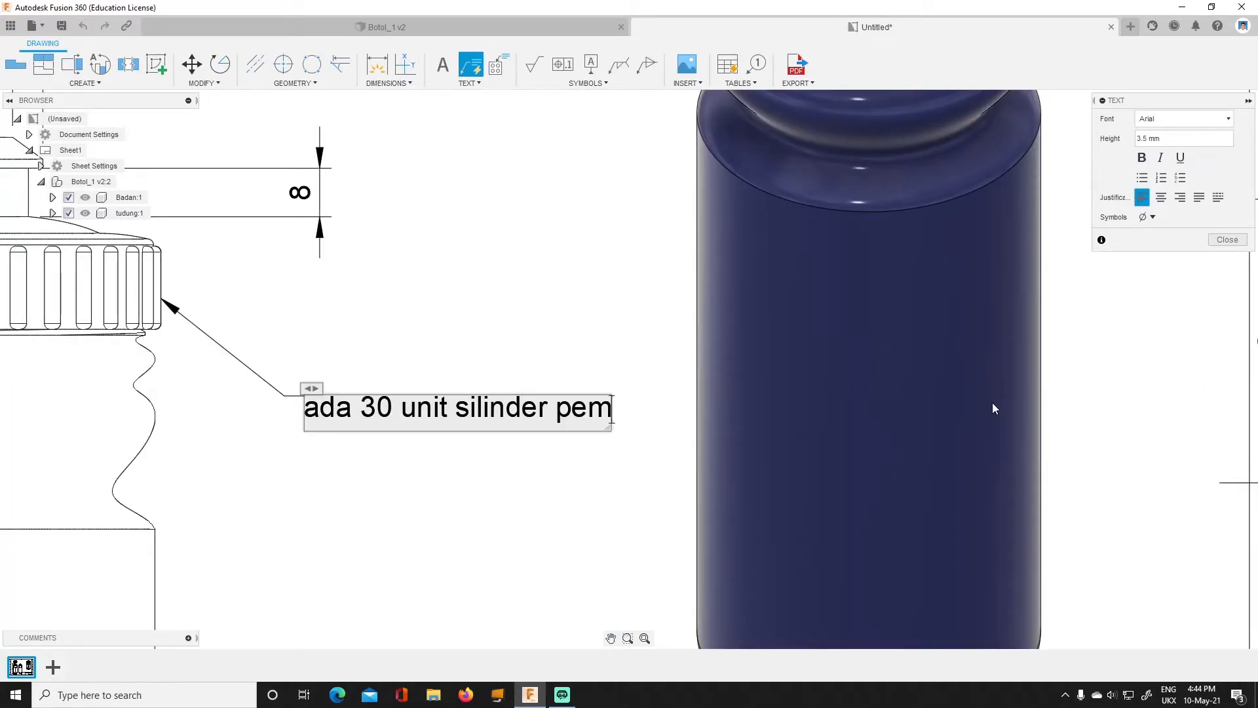
{"action": "key", "text": "Return"}
{"action": "type", "text": "pemegang"}
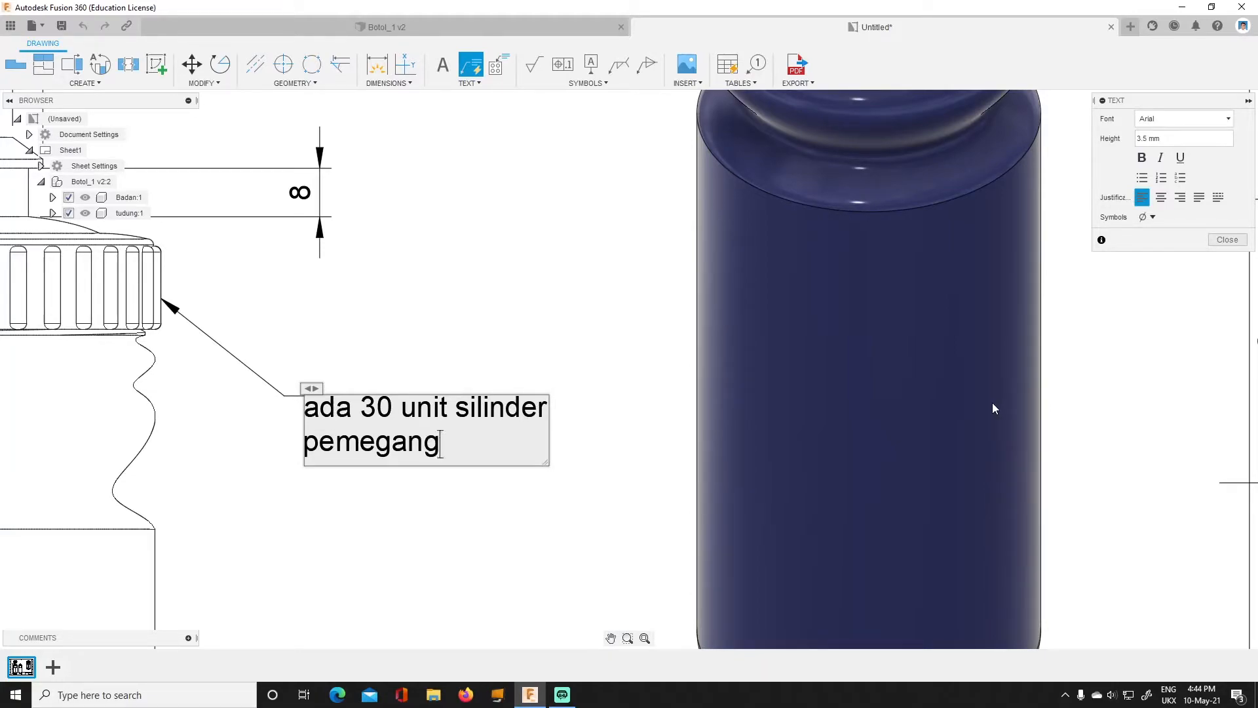
{"action": "left_click", "coordinate": [485, 309]}
{"action": "scroll", "coordinate": [470, 293], "scroll_direction": "down", "scroll_amount": 9}
{"action": "scroll", "coordinate": [365, 305], "scroll_direction": "up", "scroll_amount": 8}
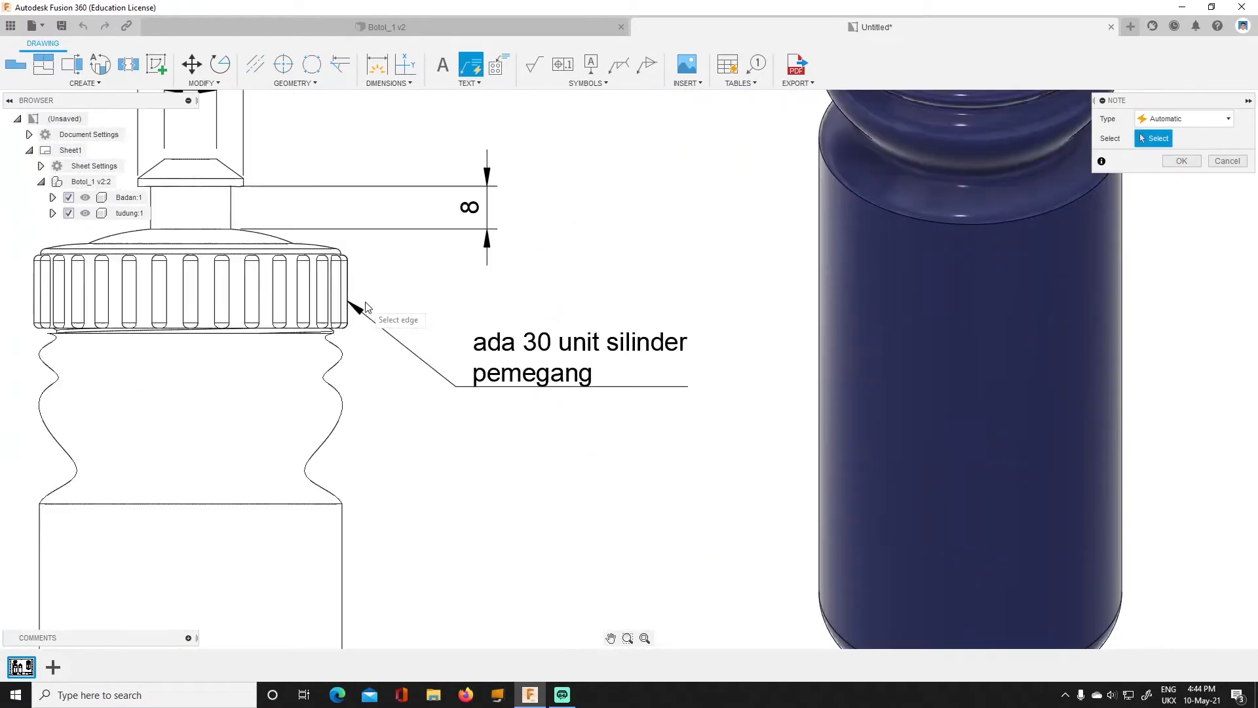
{"action": "scroll", "coordinate": [365, 307], "scroll_direction": "down", "scroll_amount": 4}
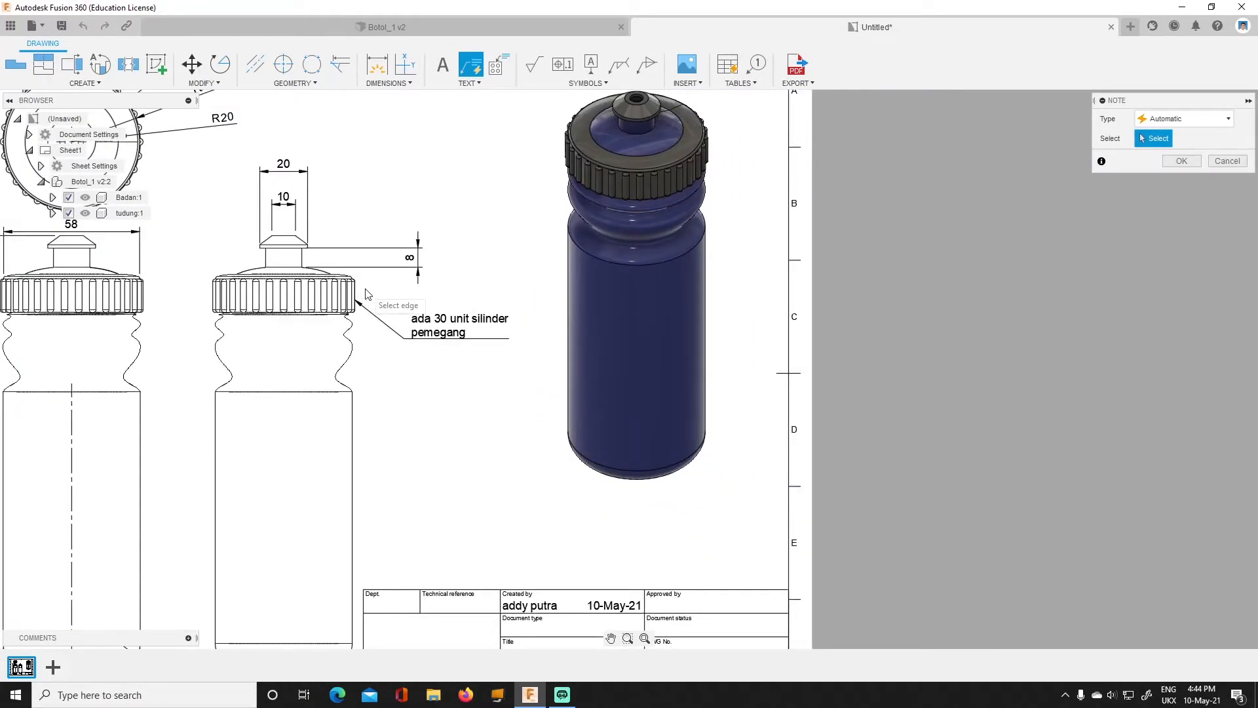
{"action": "mouse_move", "coordinate": [366, 291]}
{"action": "middle_mouse_down"}
{"action": "mouse_move", "coordinate": [548, 306]}
{"action": "mouse_move", "coordinate": [598, 265]}
{"action": "middle_mouse_up"}
{"action": "scroll", "coordinate": [590, 278], "scroll_direction": "up", "scroll_amount": 3}
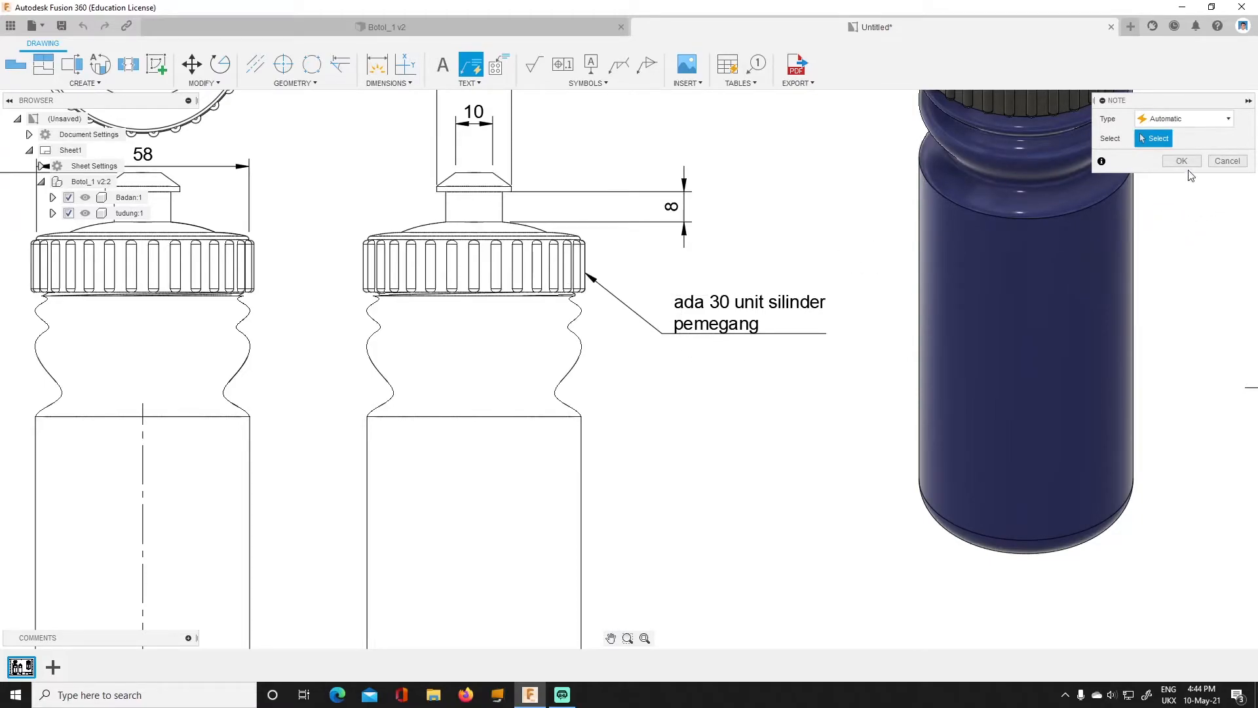
{"action": "left_click", "coordinate": [1226, 161]}
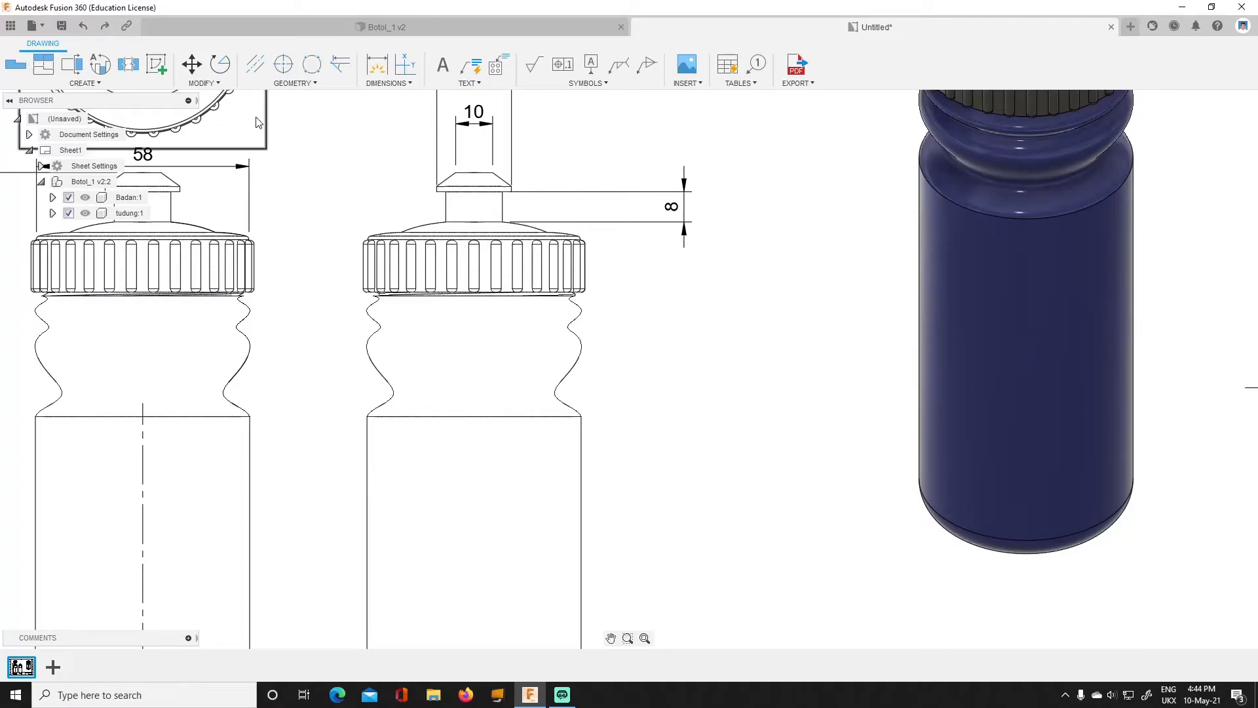
Create a 2:1 detail view A of the side view, centred near the ribbed cap's right end, and place it to the lower right.
{"action": "left_click", "coordinate": [100, 66]}
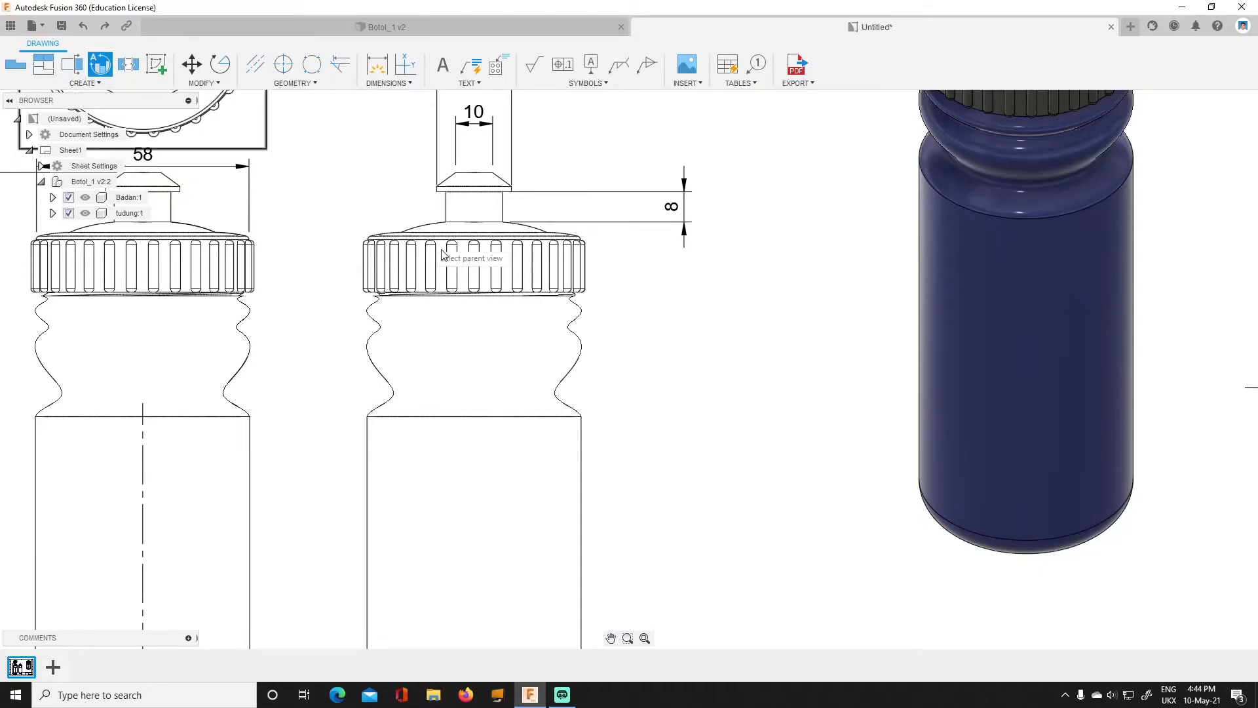
{"action": "left_click", "coordinate": [600, 269]}
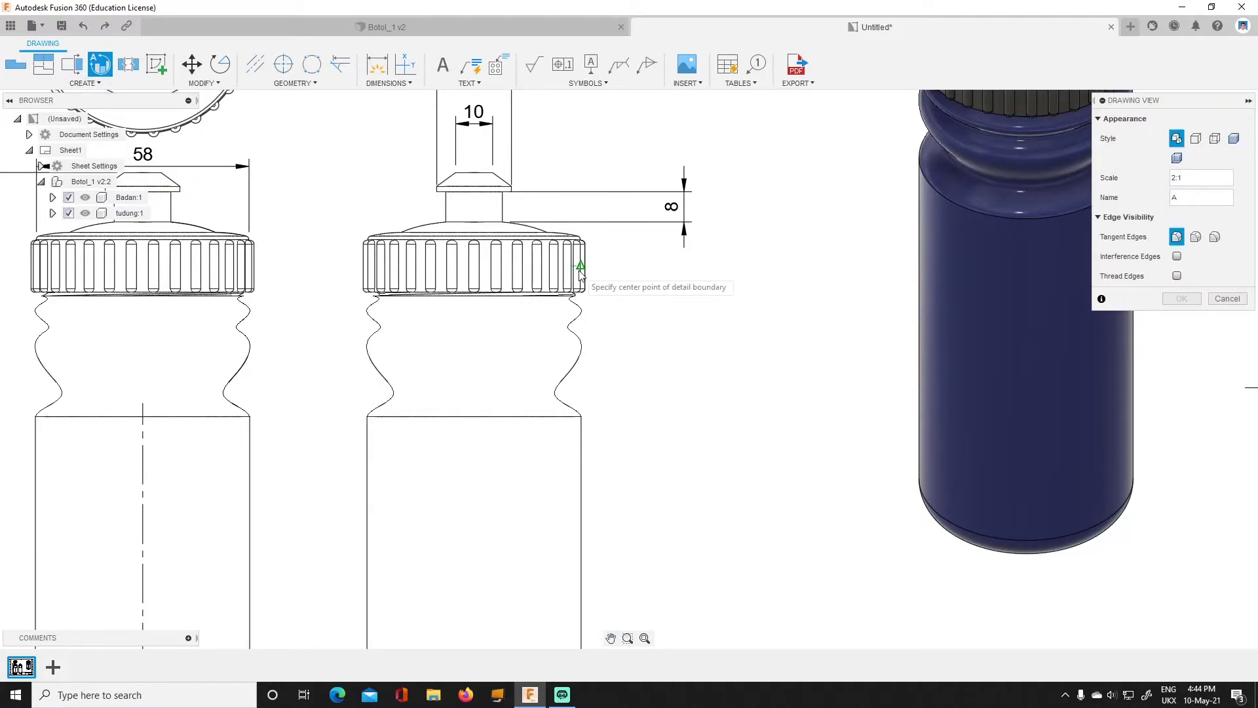
{"action": "scroll", "coordinate": [583, 266], "scroll_direction": "down", "scroll_amount": 3}
{"action": "scroll", "coordinate": [557, 260], "scroll_direction": "up", "scroll_amount": 3}
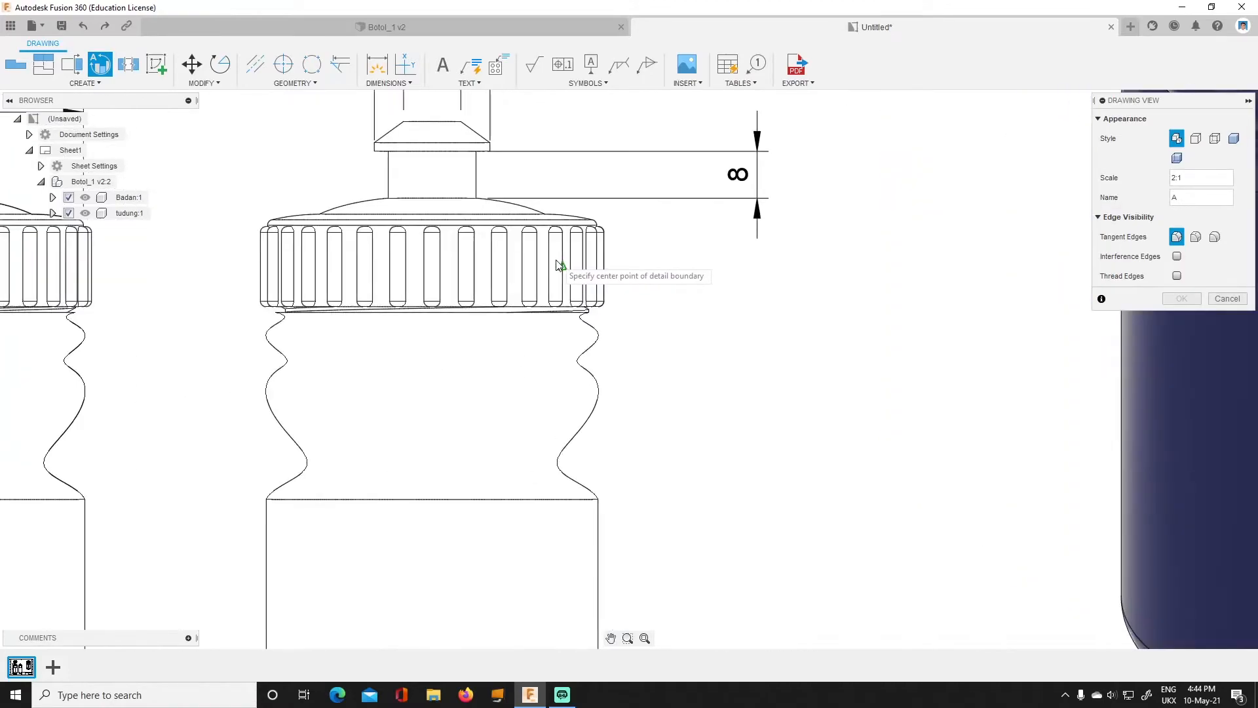
{"action": "left_click", "coordinate": [549, 266]}
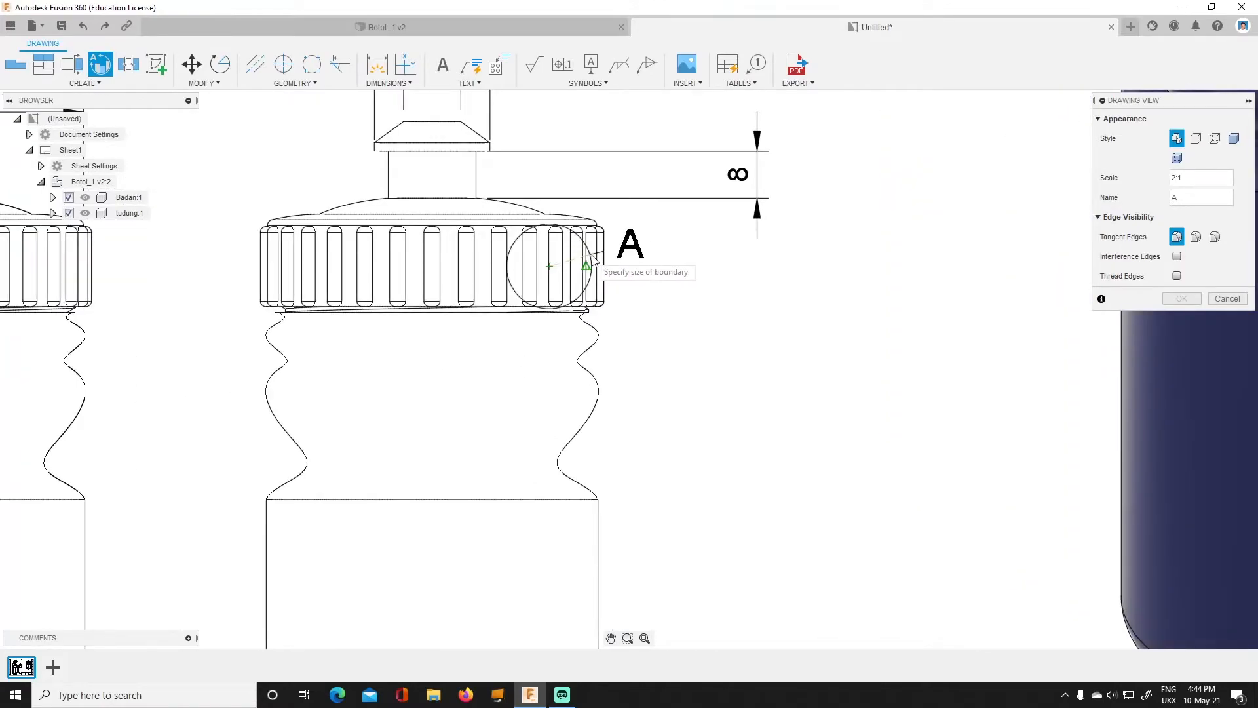
{"action": "left_click", "coordinate": [633, 270]}
{"action": "scroll", "coordinate": [733, 387], "scroll_direction": "down", "scroll_amount": 3}
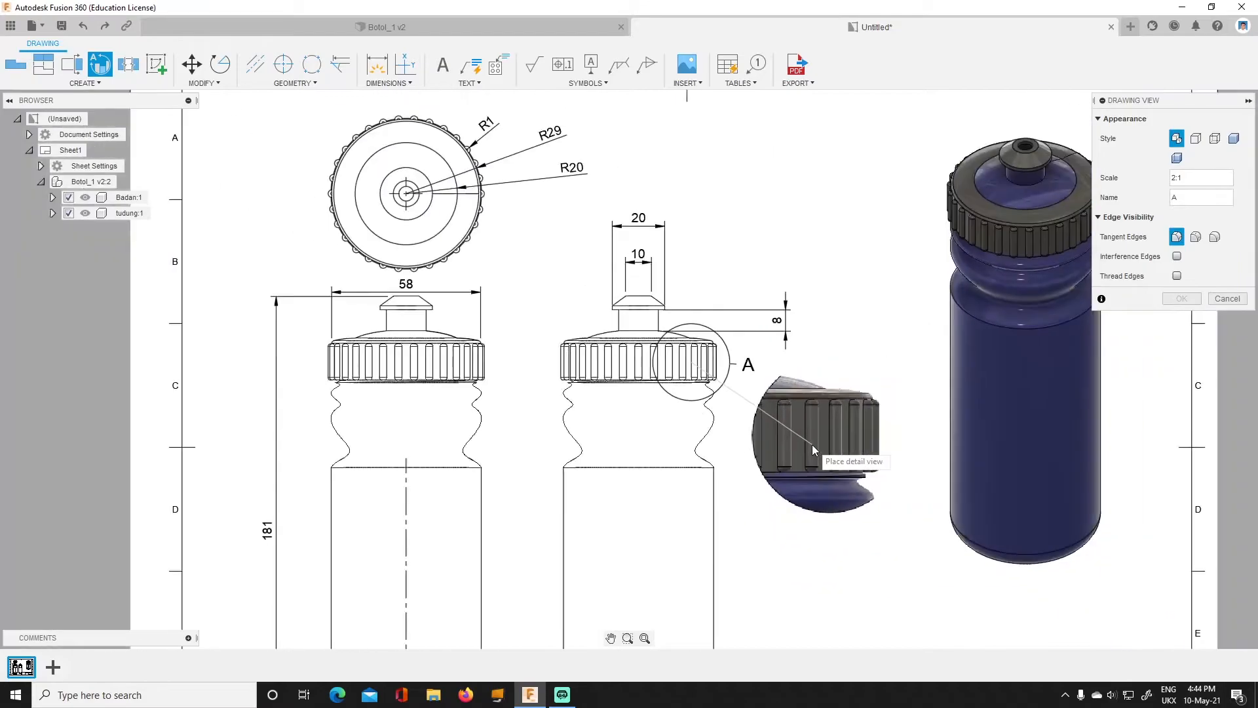
{"action": "scroll", "coordinate": [819, 496], "scroll_direction": "up", "scroll_amount": 2}
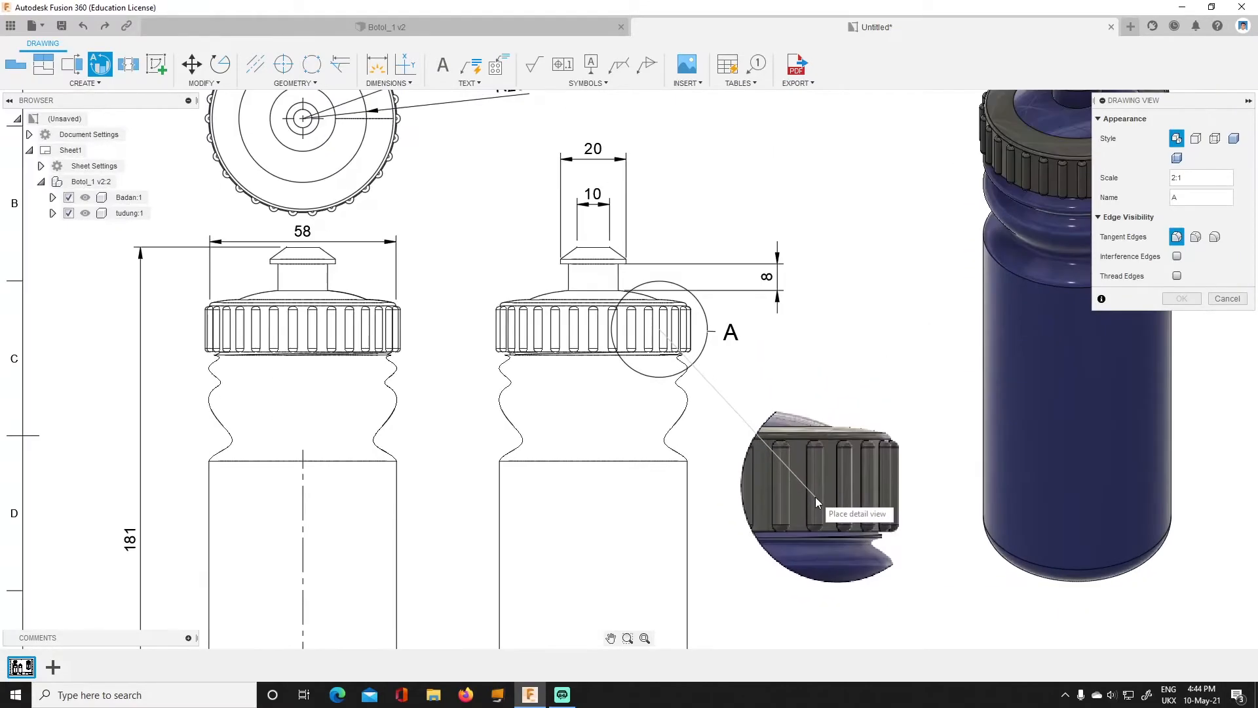
{"action": "mouse_move", "coordinate": [816, 493]}
{"action": "middle_mouse_down"}
{"action": "mouse_move", "coordinate": [675, 278]}
{"action": "mouse_move", "coordinate": [678, 313]}
{"action": "middle_mouse_up"}
{"action": "left_click", "coordinate": [692, 320]}
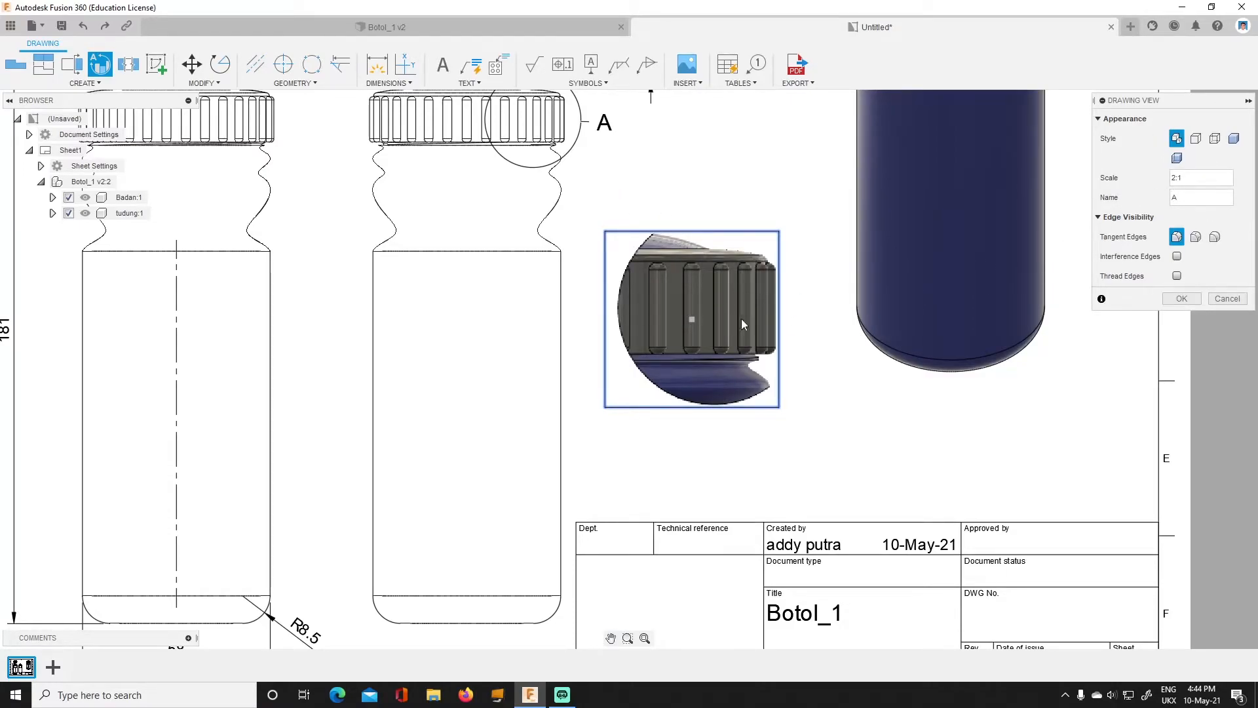
Set detail view A's style to visible edges and finish the view.
{"action": "left_click", "coordinate": [1198, 140]}
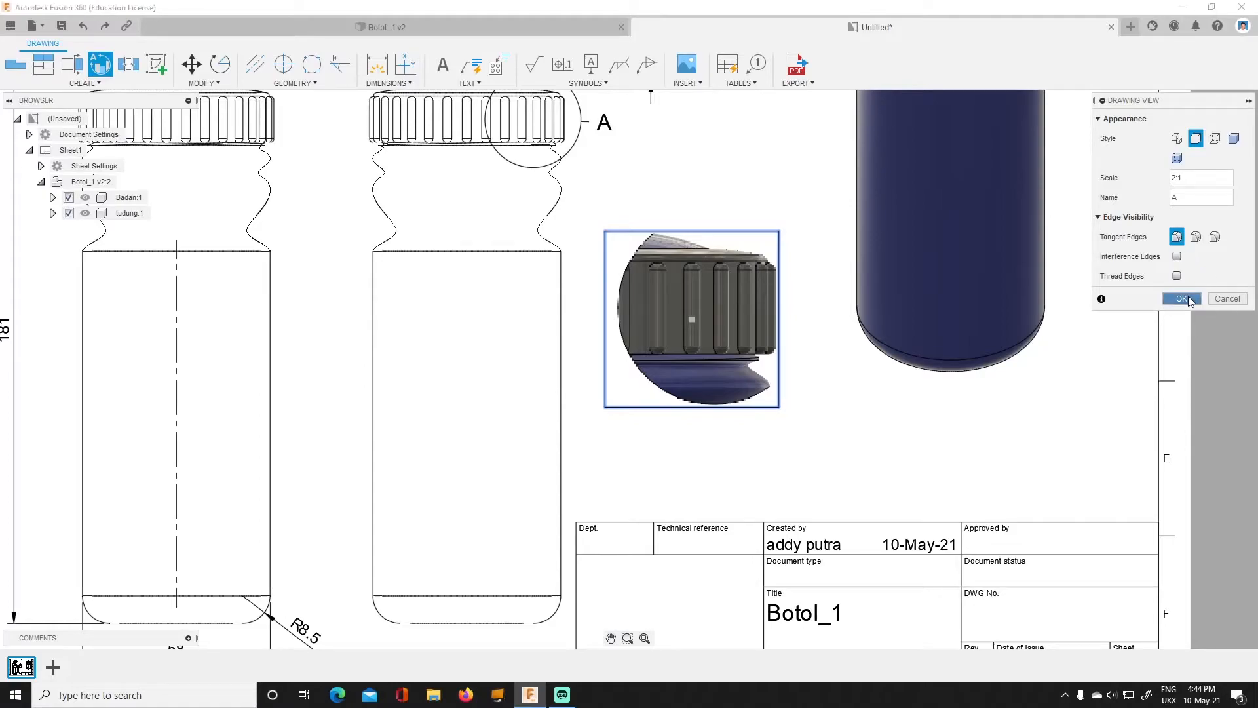
{"action": "left_click", "coordinate": [1186, 299]}
{"action": "scroll", "coordinate": [743, 316], "scroll_direction": "up", "scroll_amount": 2}
{"action": "scroll", "coordinate": [704, 292], "scroll_direction": "down", "scroll_amount": 3}
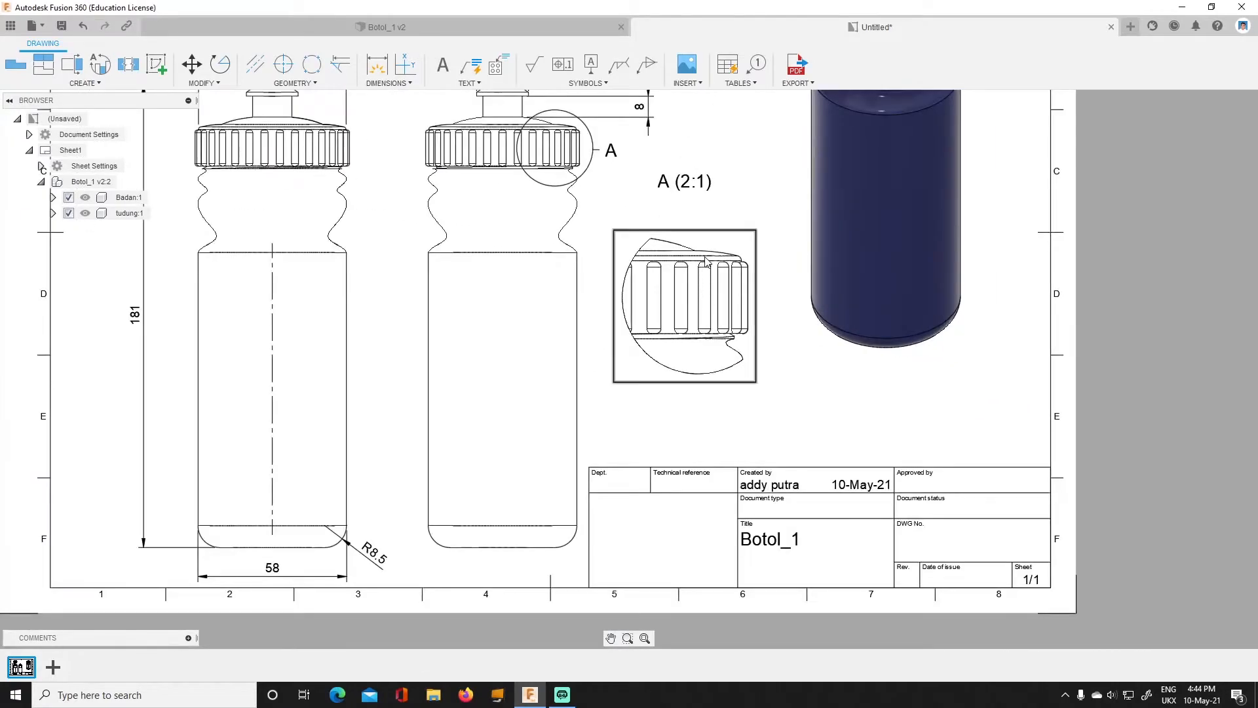
{"action": "middle_click_drag", "start_coordinate": [698, 254], "coordinate": [701, 304]}
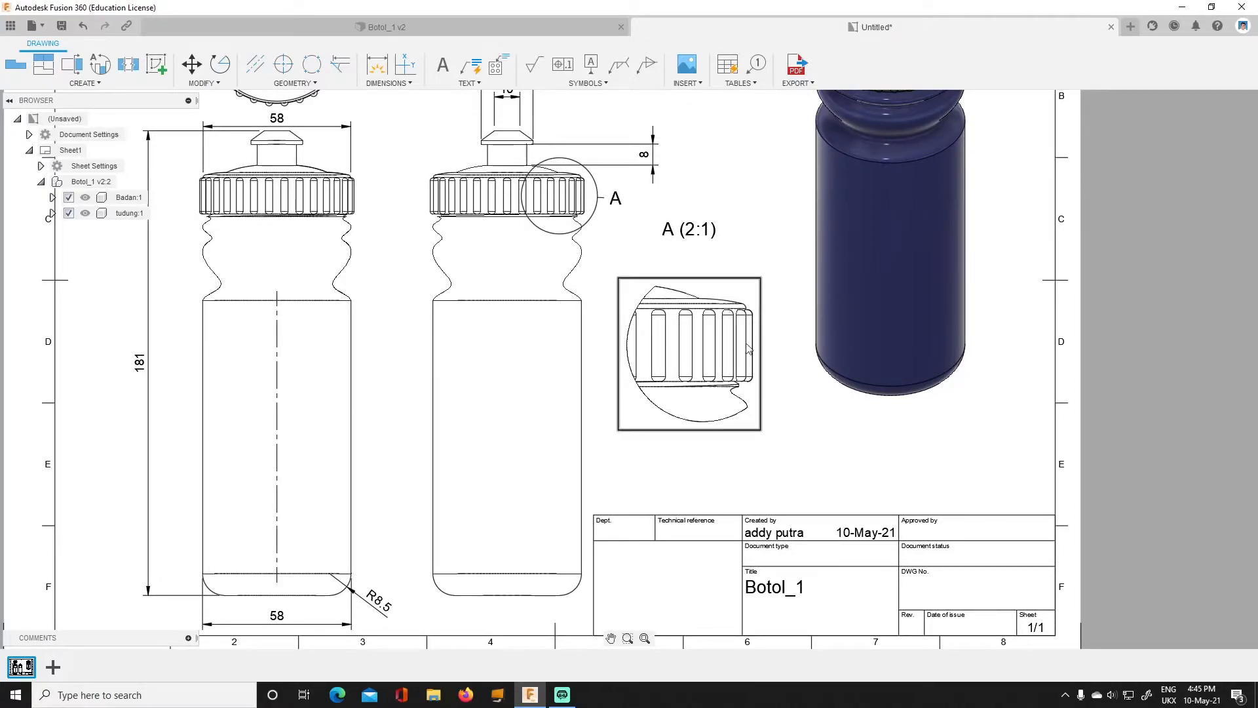
{"action": "left_click", "coordinate": [471, 64]}
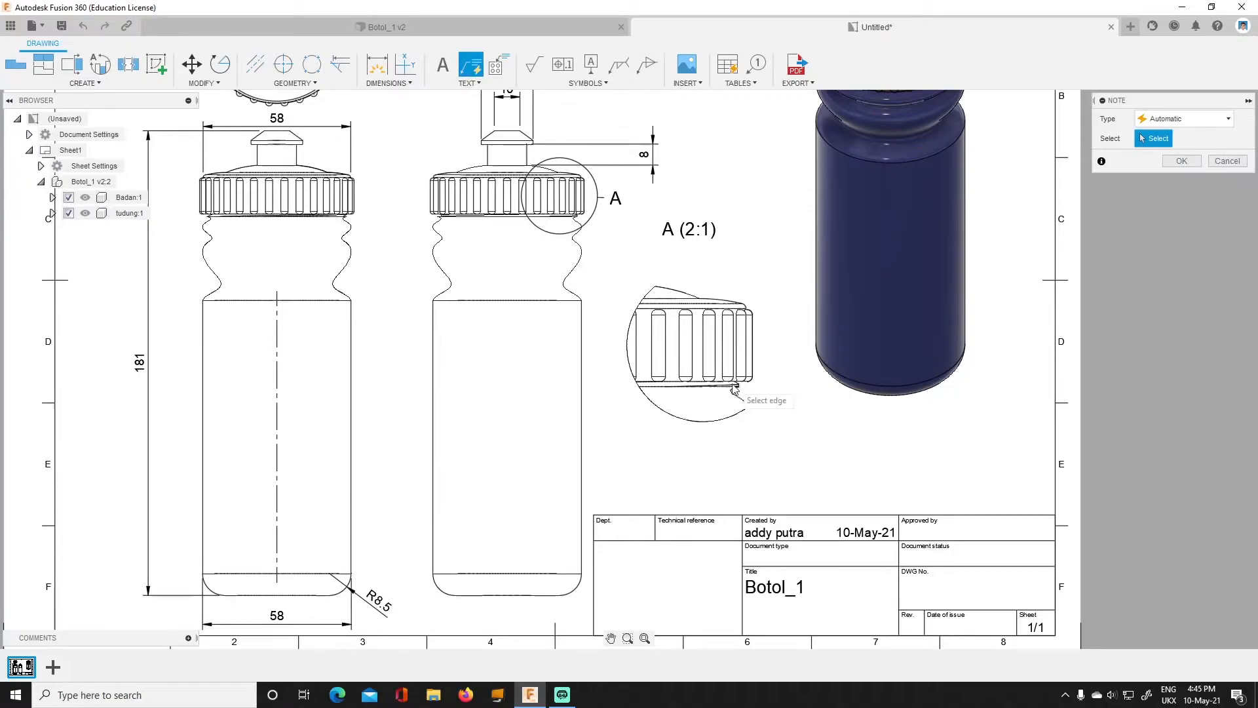
{"action": "left_click", "coordinate": [723, 422]}
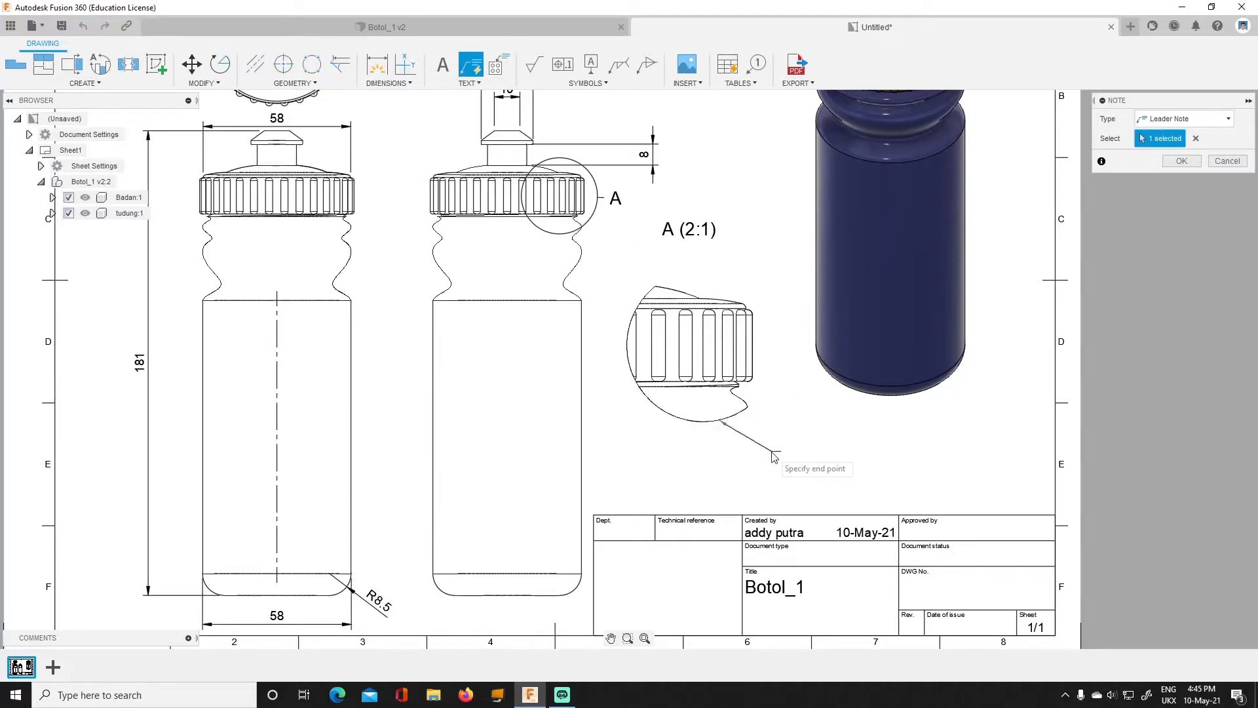
{"action": "key", "text": "Escape"}
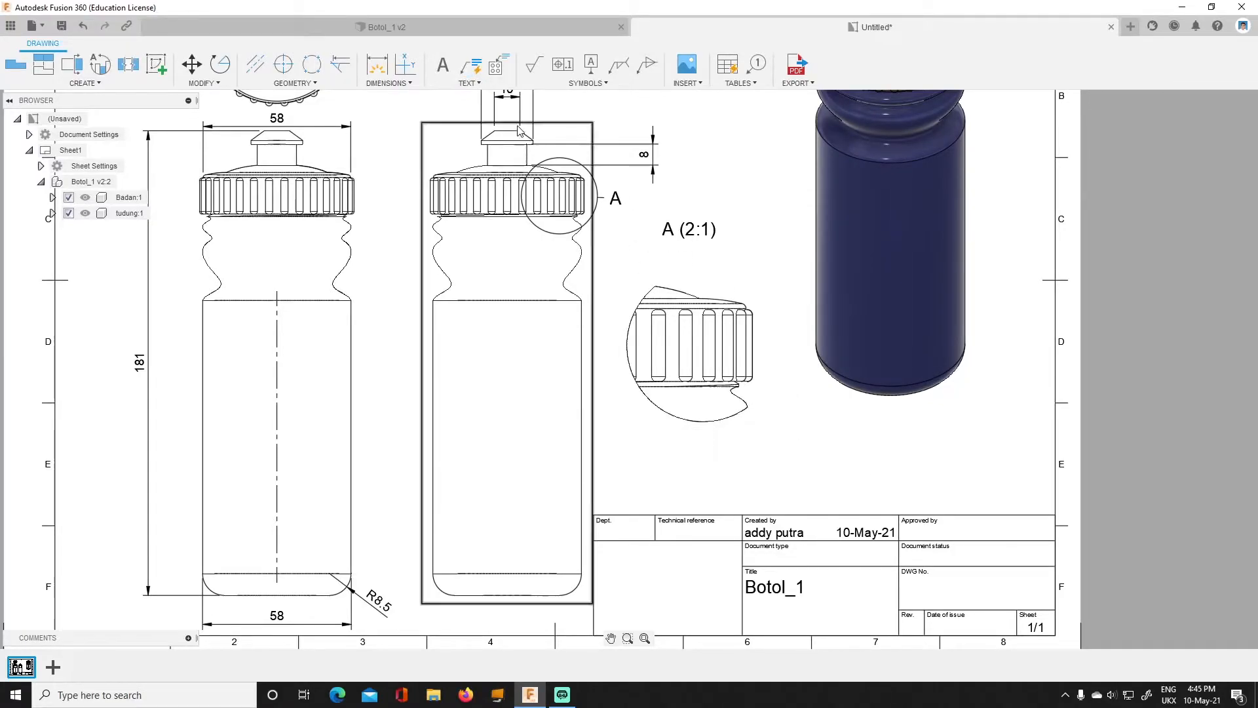
Add the leader note "terdapat 30 unit silinder pemegang" to a rib edge in detail view A, placing the text to the lower right.
{"action": "left_click", "coordinate": [466, 68]}
{"action": "left_click", "coordinate": [719, 354]}
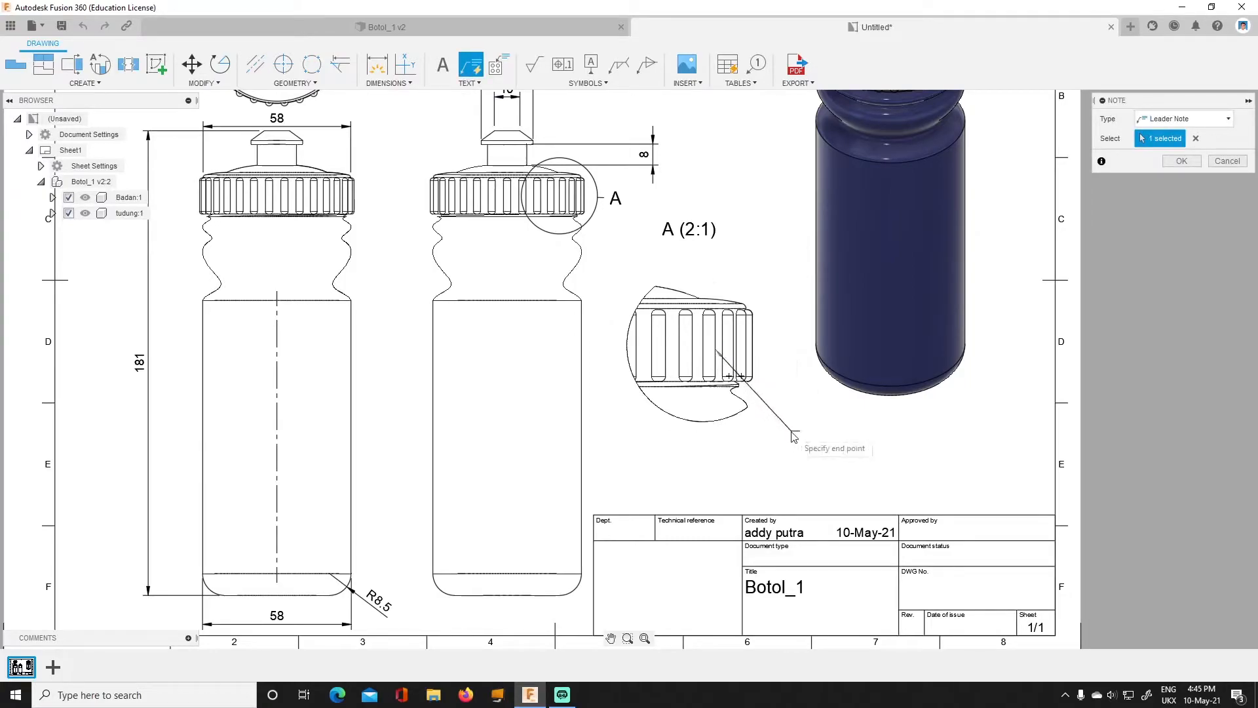
{"action": "left_click", "coordinate": [774, 429]}
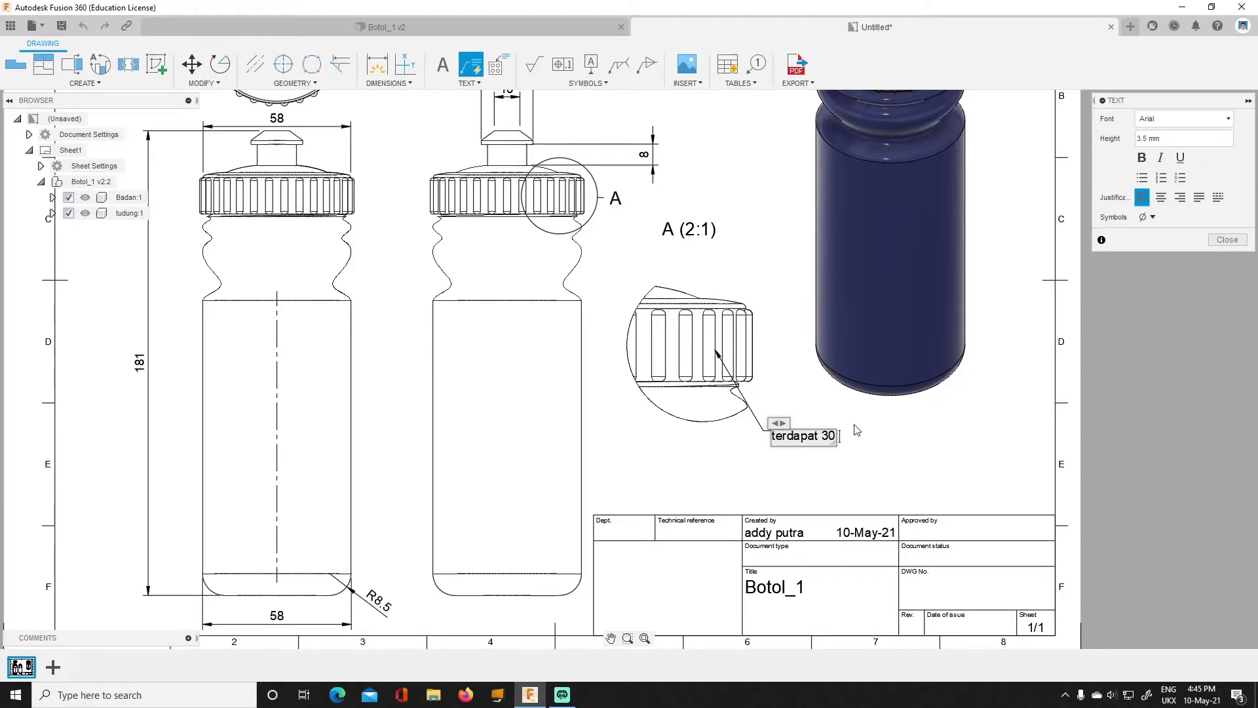
{"action": "type", "text": "terdapat 30 unit silinder pemegang"}
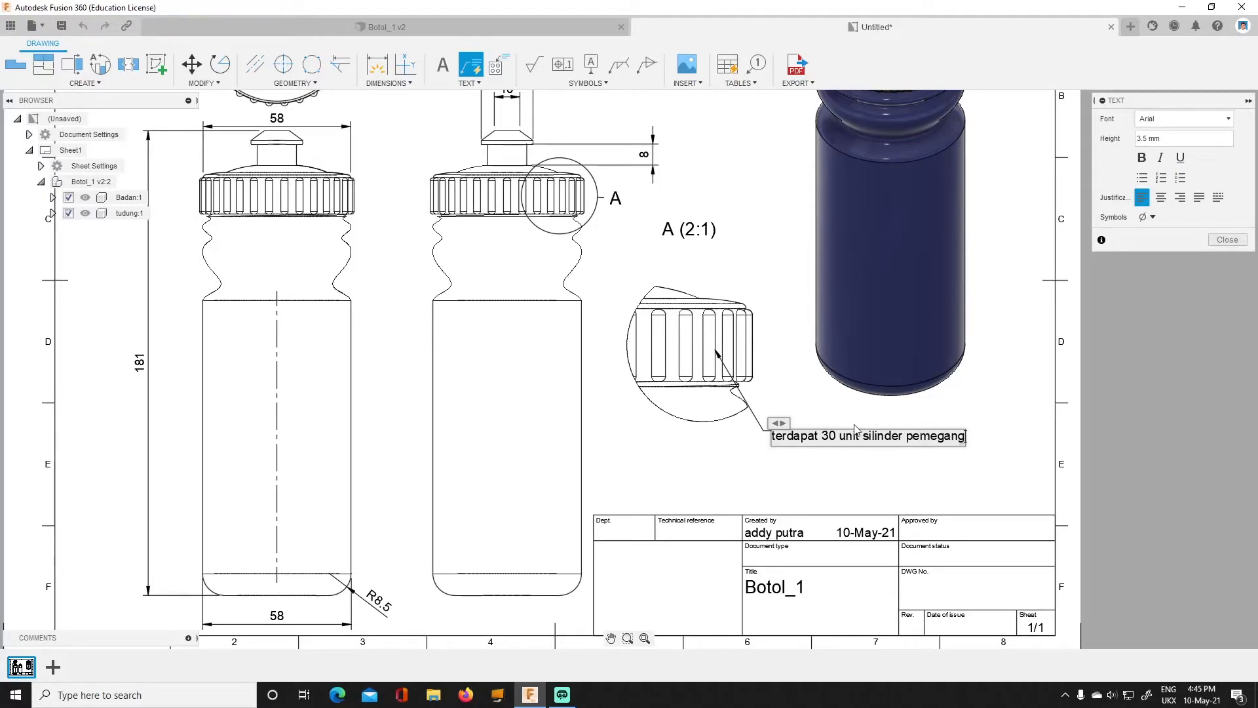
{"action": "key", "text": "Return"}
{"action": "key", "text": "BackSpace"}
{"action": "left_click", "coordinate": [953, 481]}
{"action": "scroll", "coordinate": [813, 415], "scroll_direction": "down", "scroll_amount": 6}
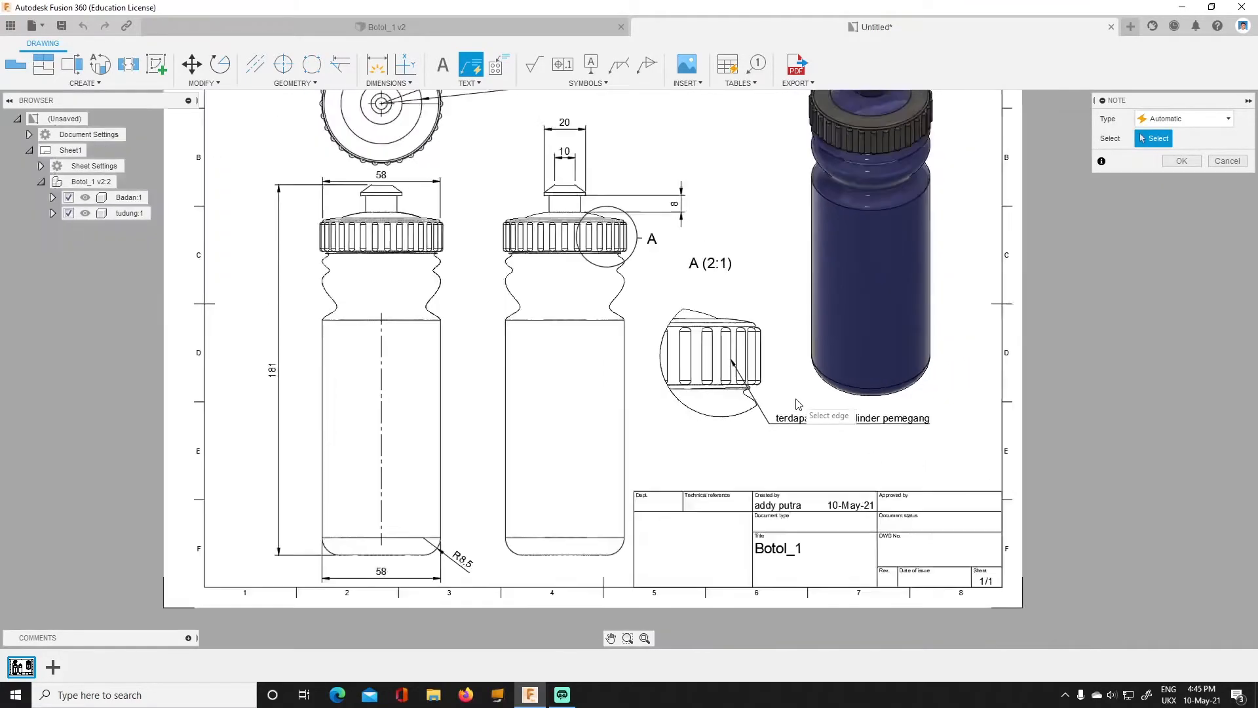
Examine the rib note in detail view A, the overall sheet layout and the title block, and end the Note command.
{"action": "scroll", "coordinate": [760, 391], "scroll_direction": "up", "scroll_amount": 5}
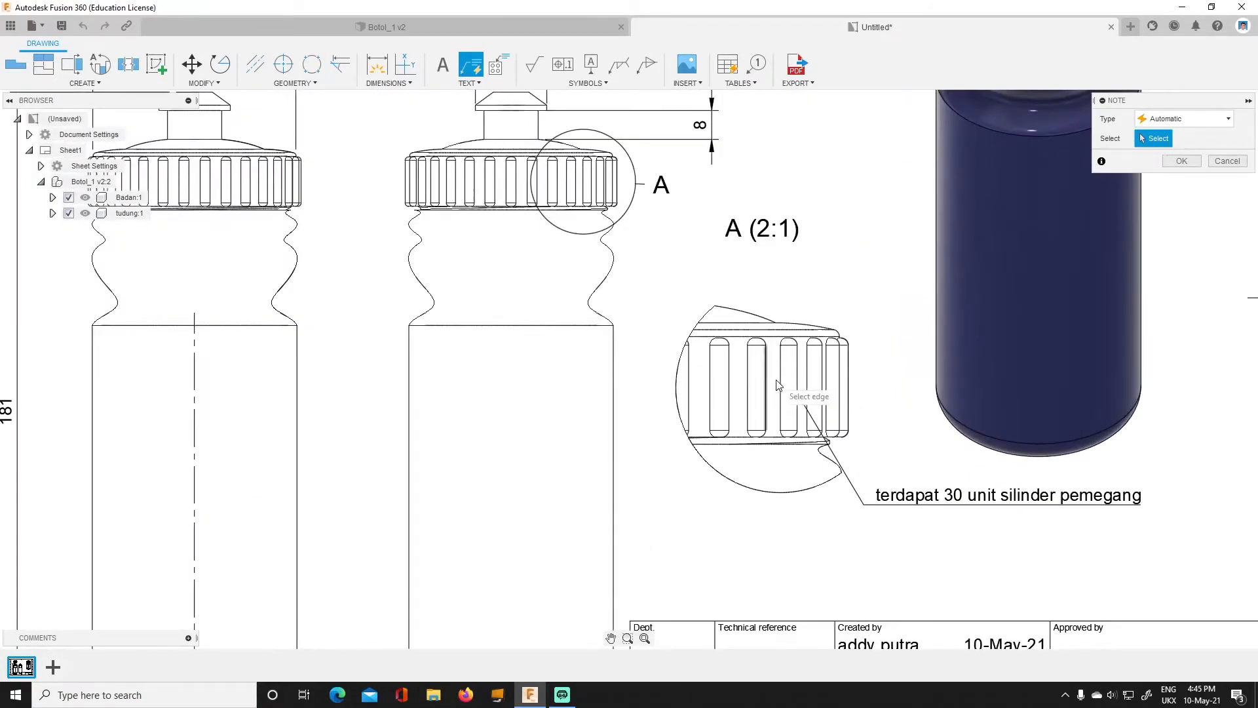
{"action": "scroll", "coordinate": [790, 386], "scroll_direction": "up", "scroll_amount": 3}
{"action": "scroll", "coordinate": [789, 386], "scroll_direction": "down", "scroll_amount": 8}
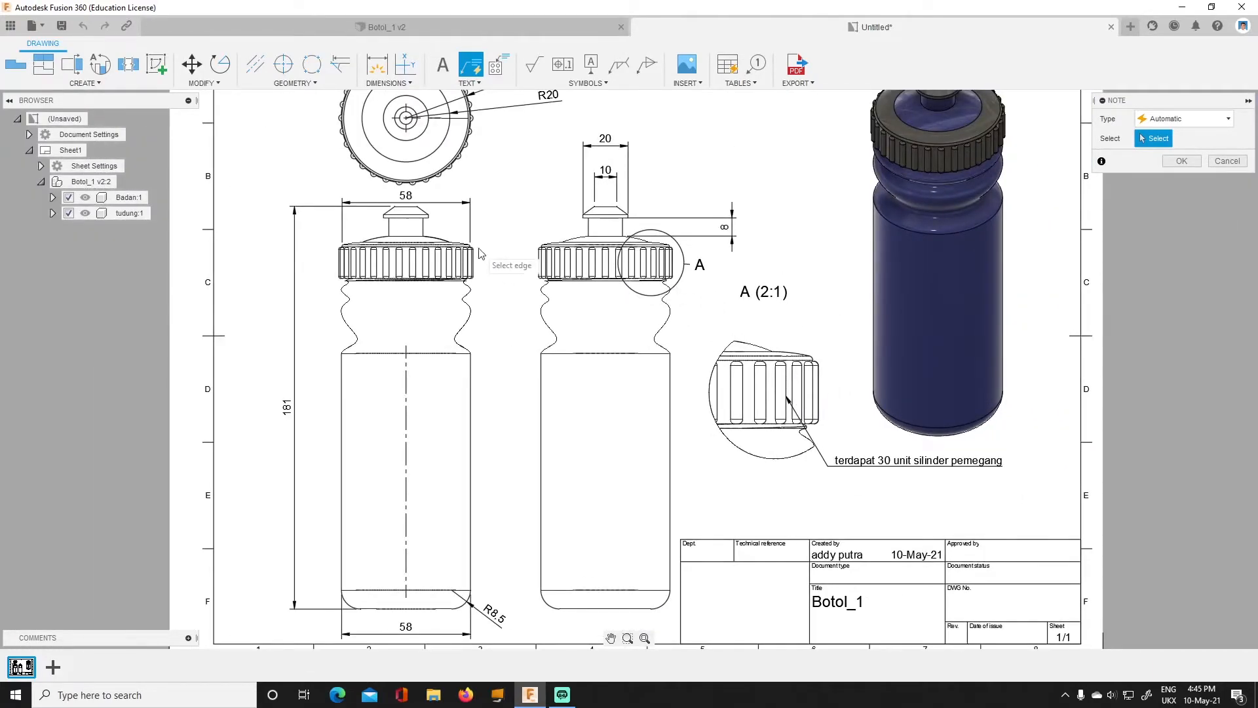
{"action": "scroll", "coordinate": [459, 213], "scroll_direction": "down", "scroll_amount": 1}
{"action": "scroll", "coordinate": [439, 199], "scroll_direction": "up", "scroll_amount": 2}
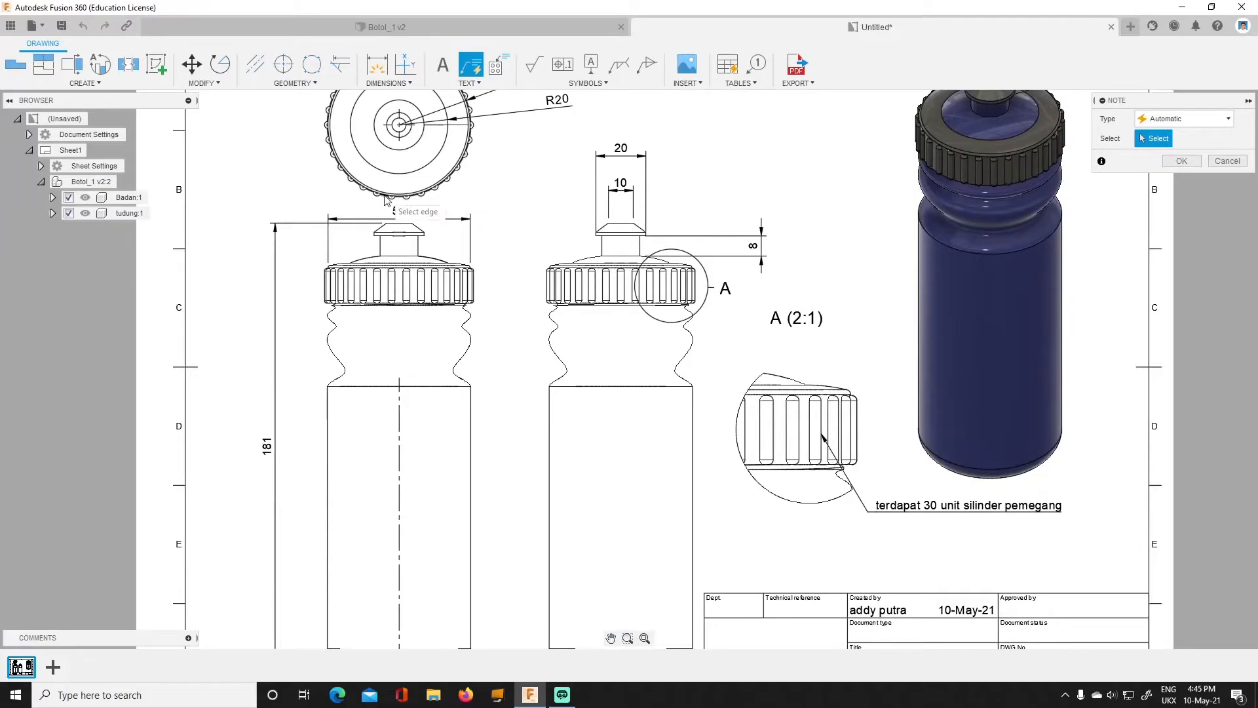
{"action": "scroll", "coordinate": [852, 482], "scroll_direction": "up", "scroll_amount": 2}
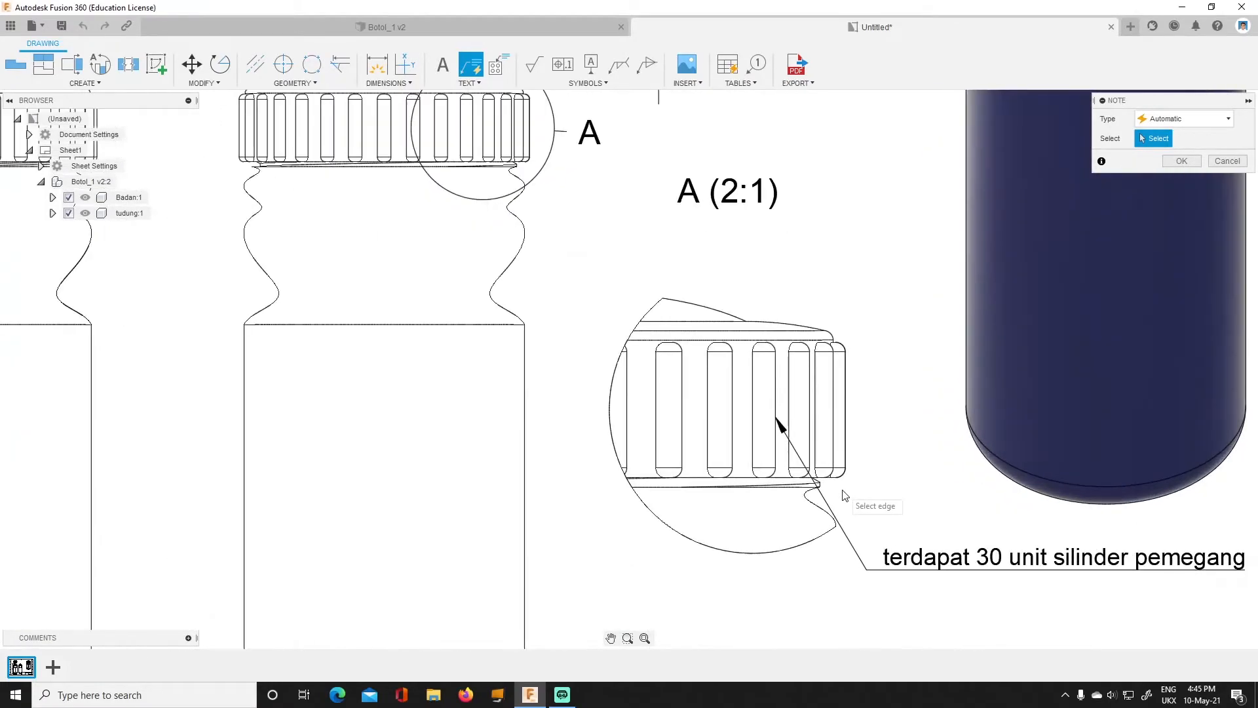
{"action": "scroll", "coordinate": [816, 498], "scroll_direction": "down", "scroll_amount": 4}
{"action": "scroll", "coordinate": [819, 511], "scroll_direction": "up", "scroll_amount": 5}
{"action": "scroll", "coordinate": [821, 526], "scroll_direction": "down", "scroll_amount": 5}
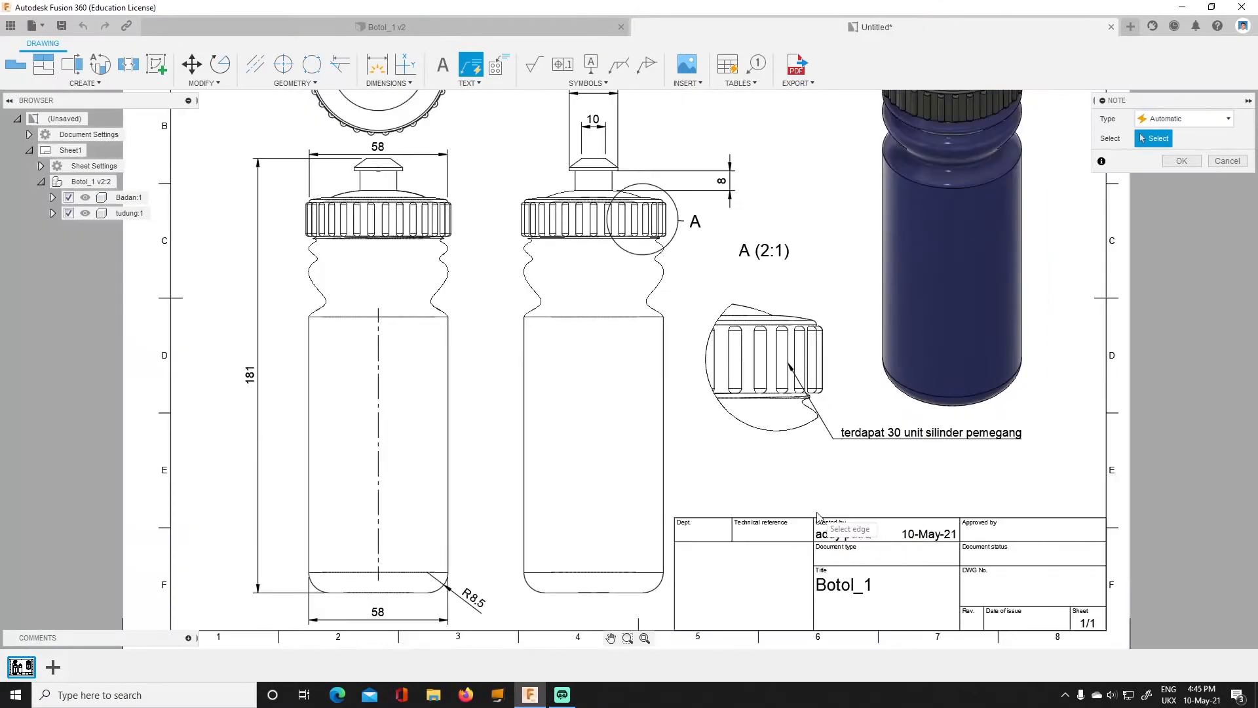
{"action": "scroll", "coordinate": [623, 318], "scroll_direction": "up", "scroll_amount": 1}
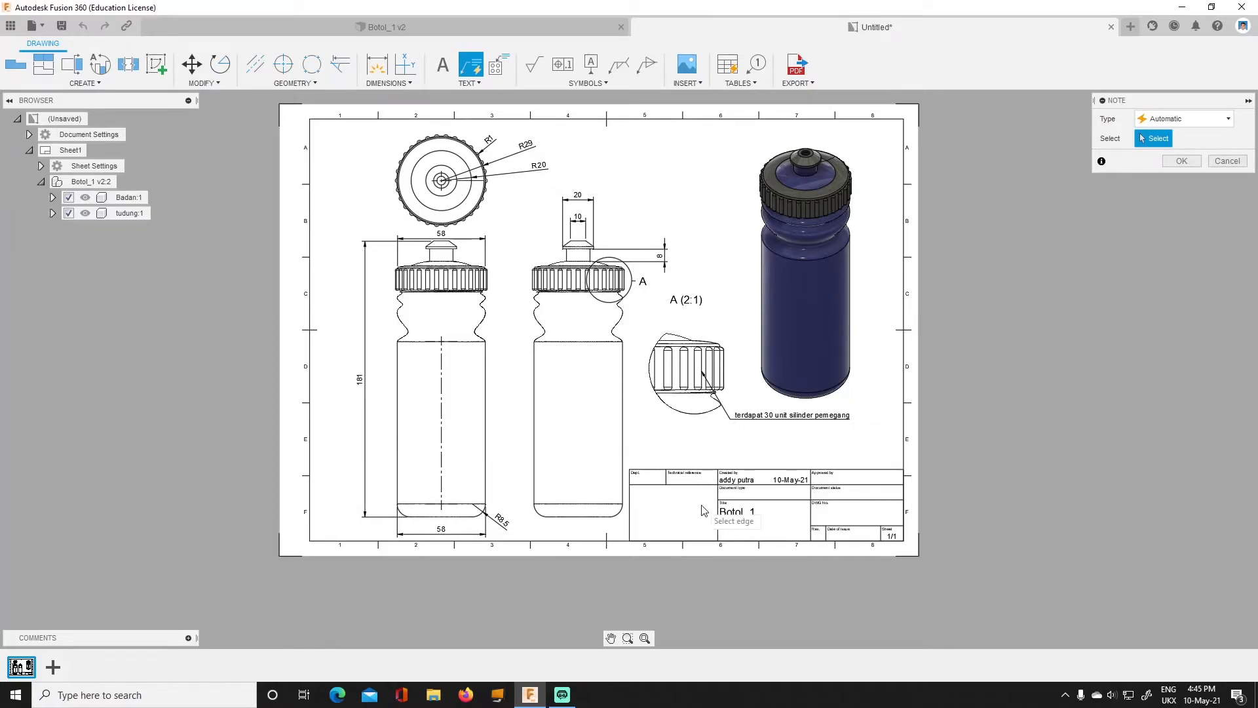
{"action": "scroll", "coordinate": [708, 483], "scroll_direction": "up", "scroll_amount": 3}
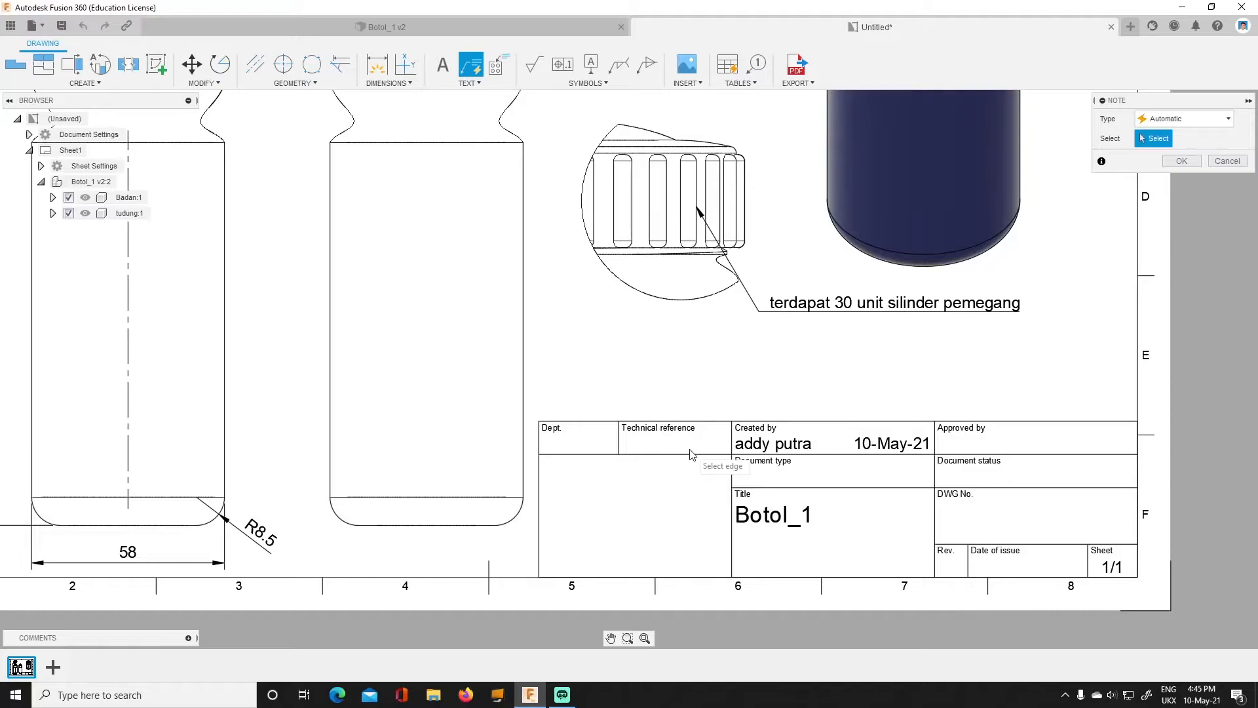
{"action": "left_click", "coordinate": [1183, 161]}
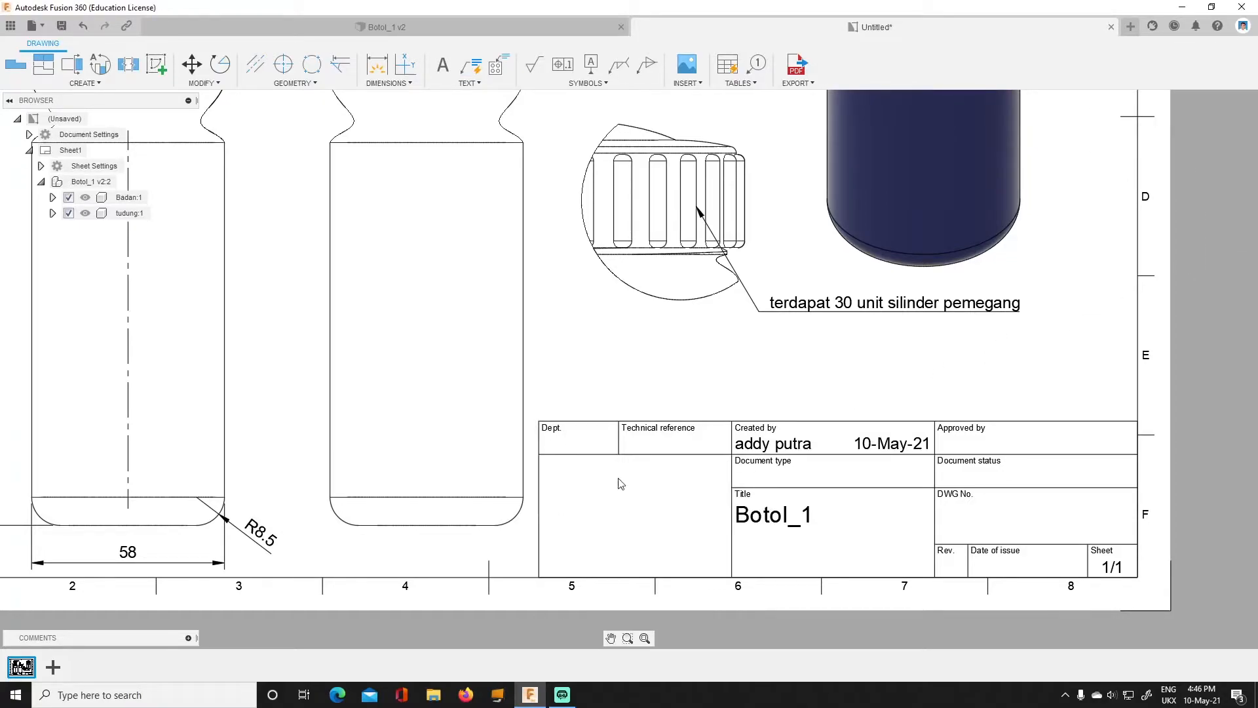
{"action": "double_click", "coordinate": [624, 427]}
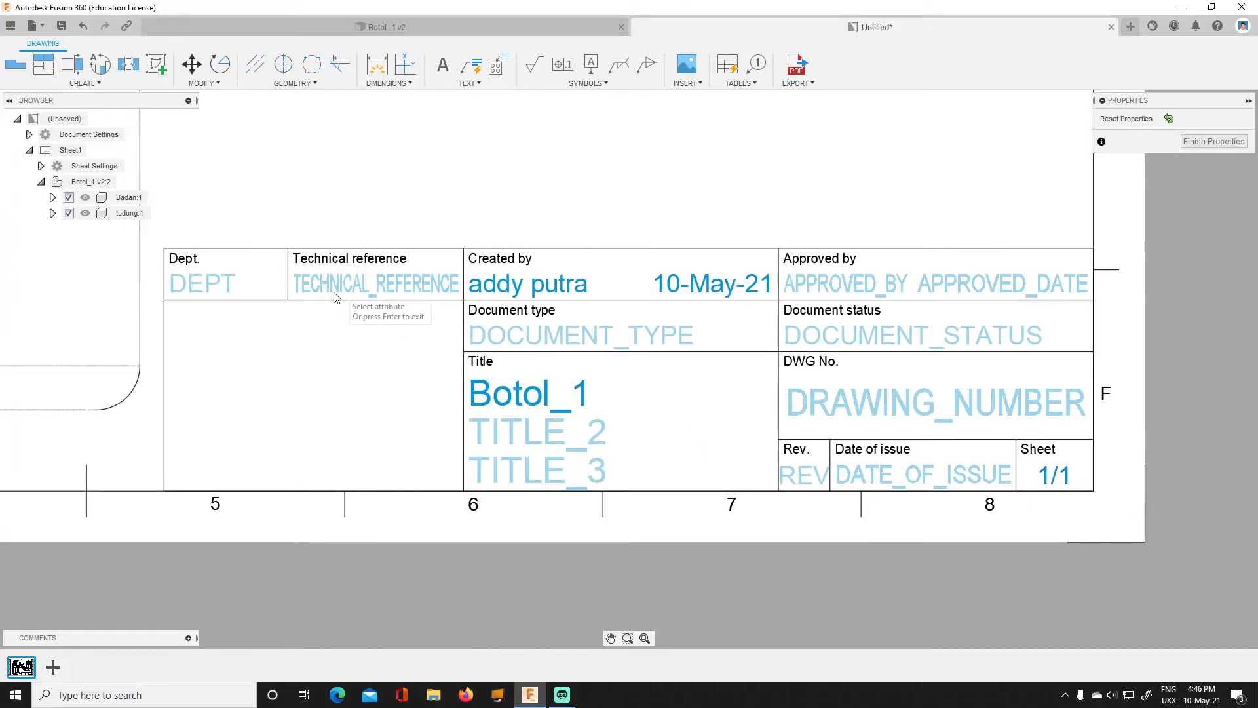
{"action": "left_click", "coordinate": [227, 288]}
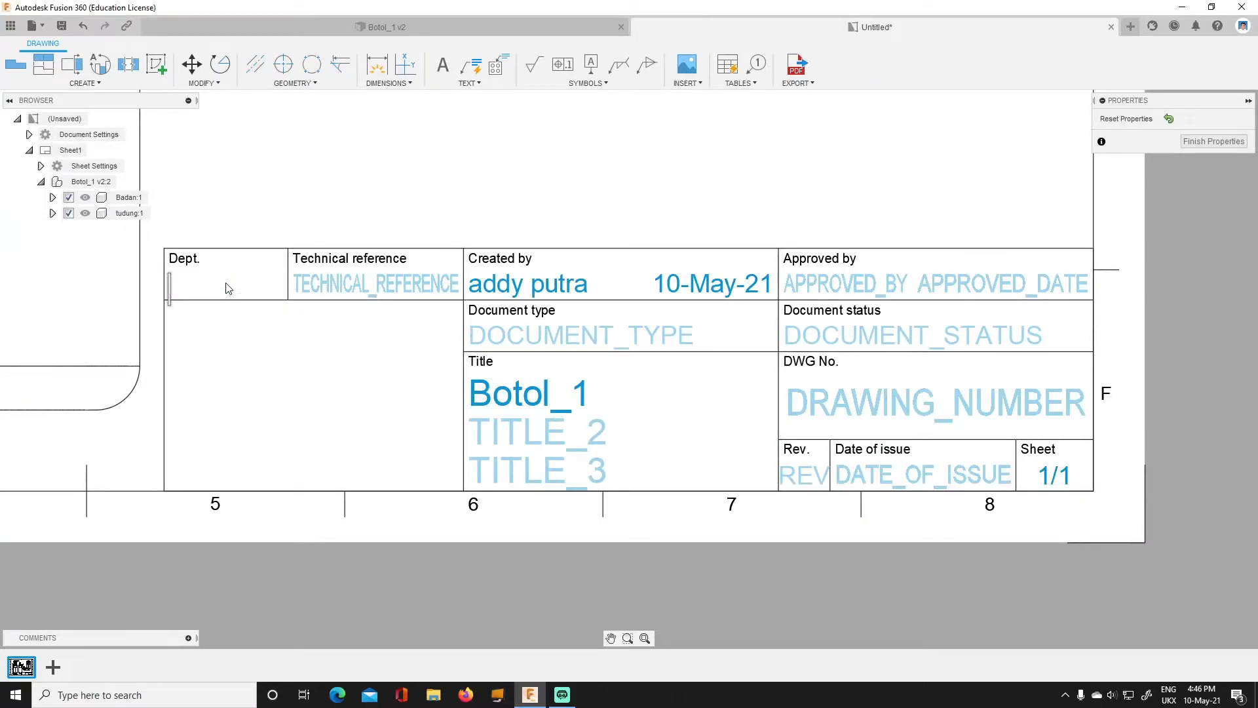
{"action": "key", "text": "Escape"}
{"action": "key", "text": "Escape"}
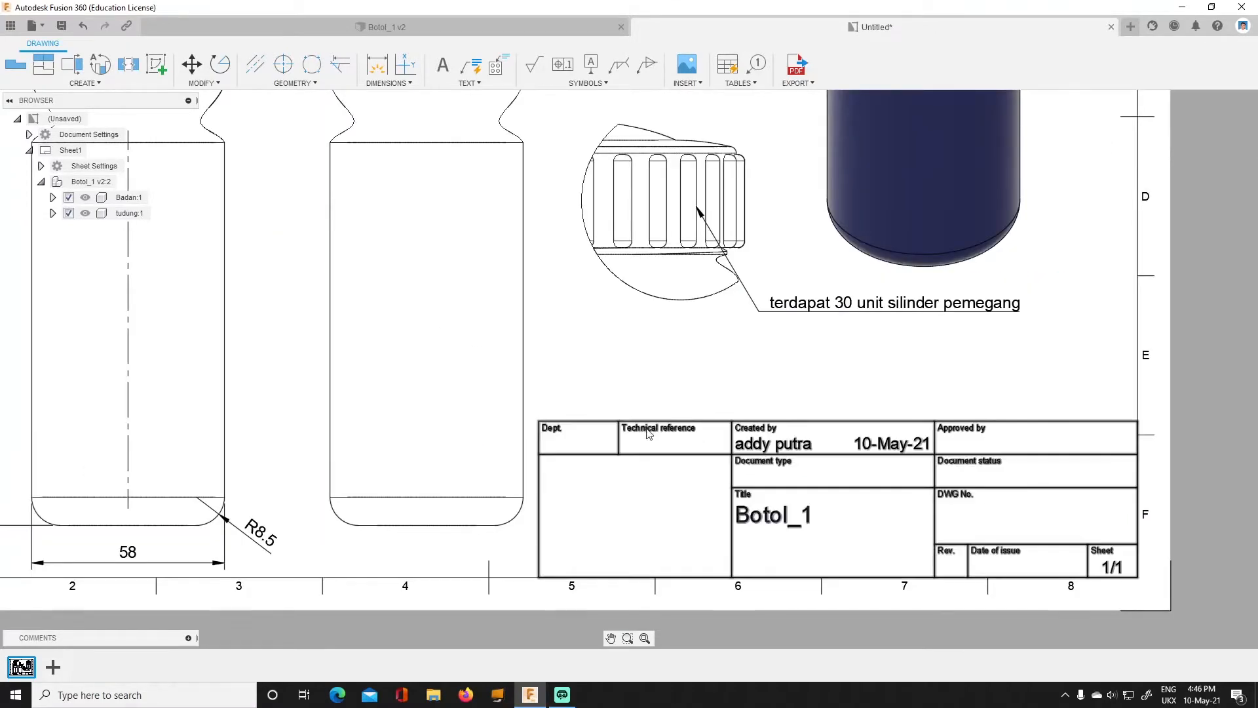
Fill in the title block's Dept. field with "IDE FRIT".
{"action": "double_click", "coordinate": [609, 428]}
{"action": "left_click", "coordinate": [219, 291]}
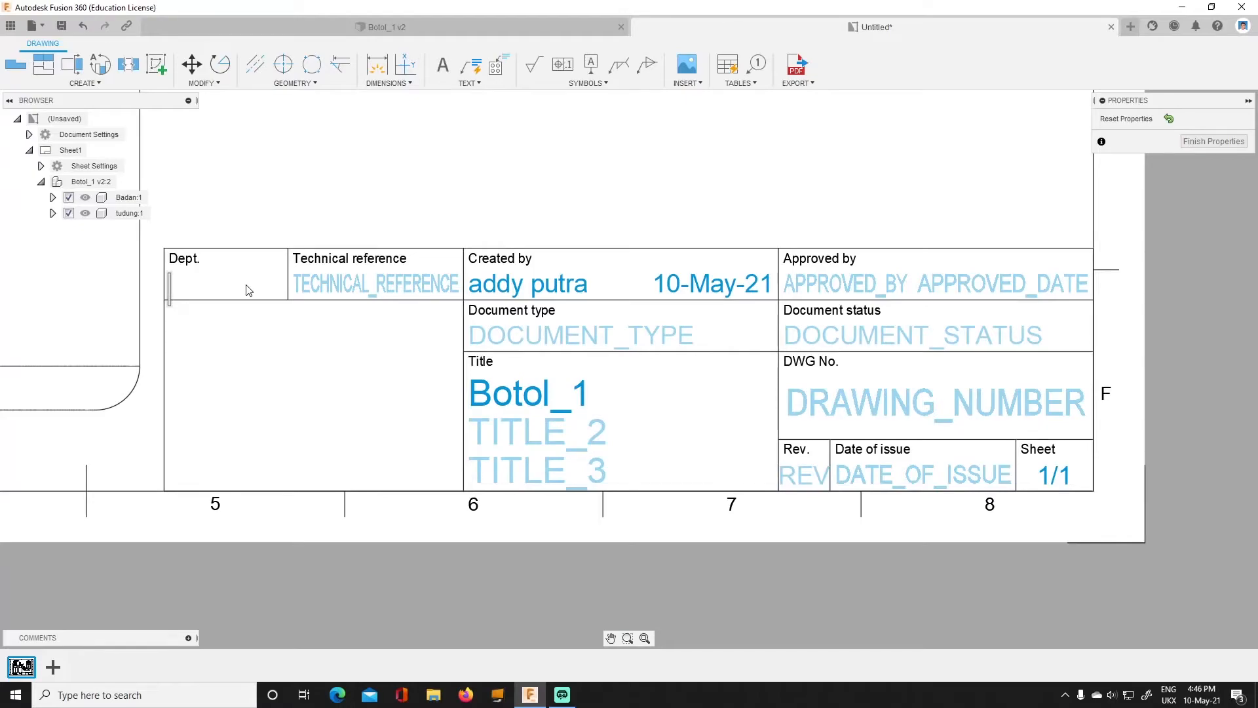
{"action": "type", "text": "IDF"}
{"action": "key", "text": "BackSpace"}
{"action": "type", "text": "E"}
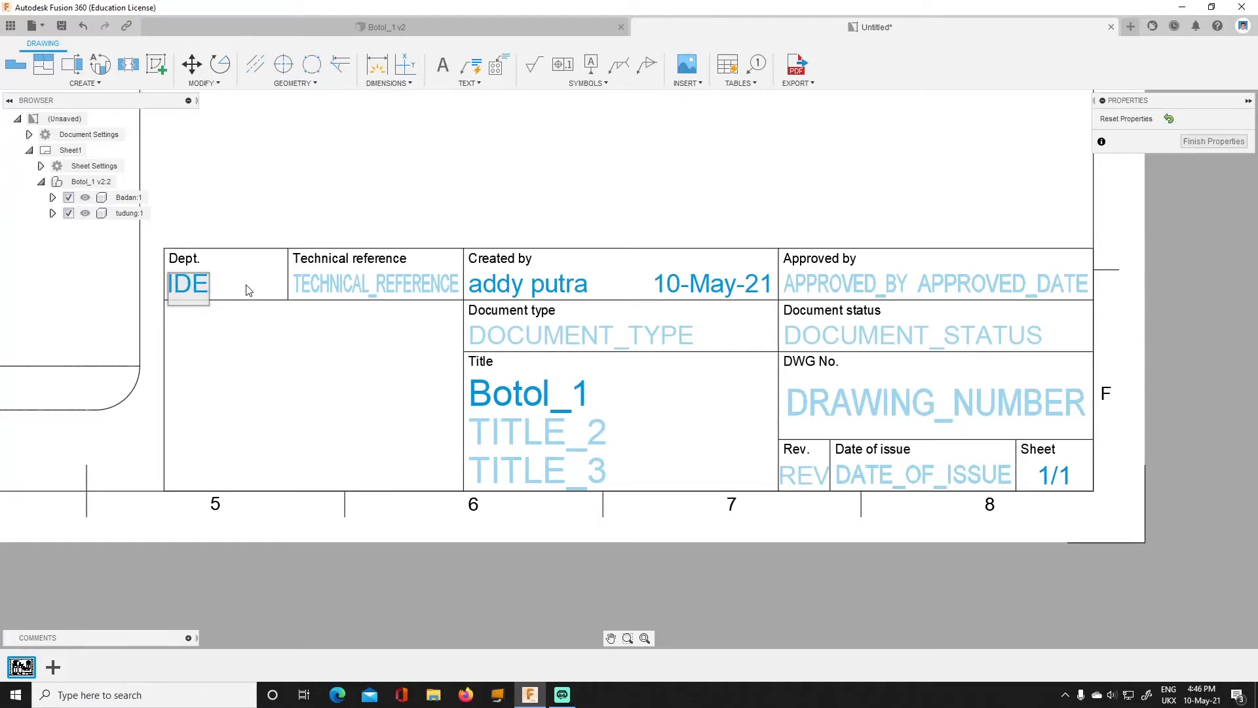
{"action": "type", "text": " FRIT"}
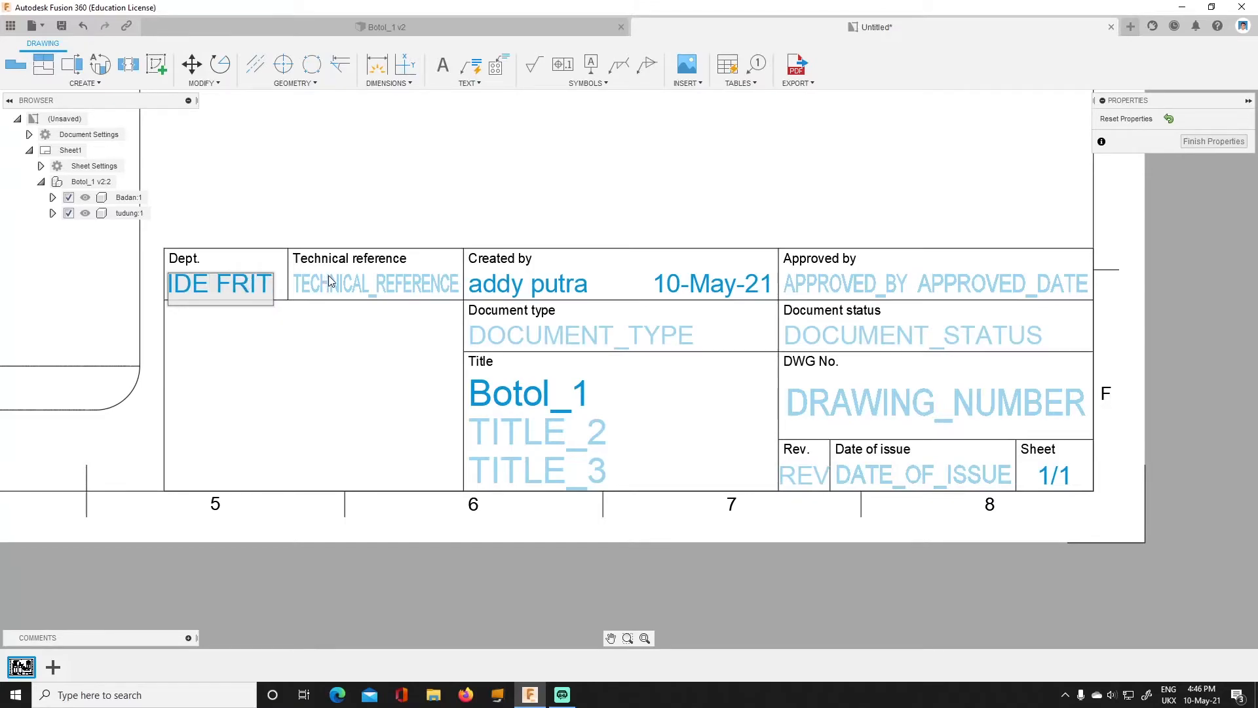
{"action": "key", "text": "Return"}
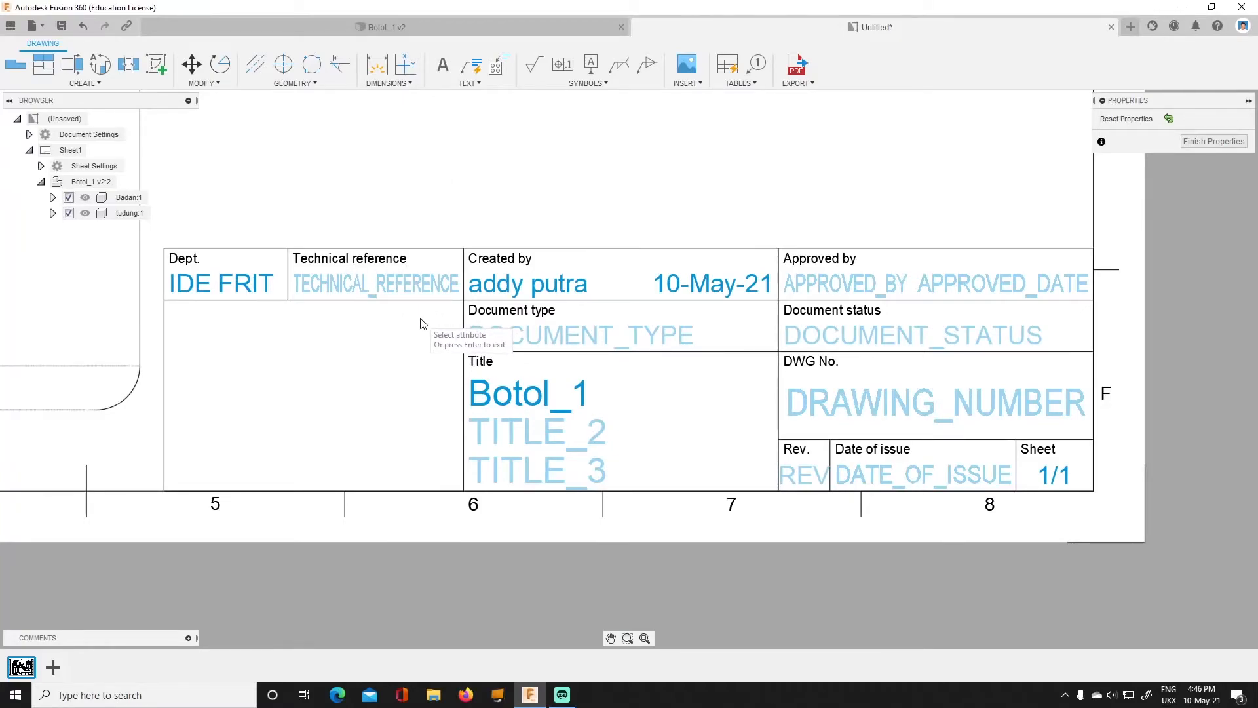
Fill in the title block's Technical reference field with "Bot_design".
{"action": "left_click", "coordinate": [370, 292]}
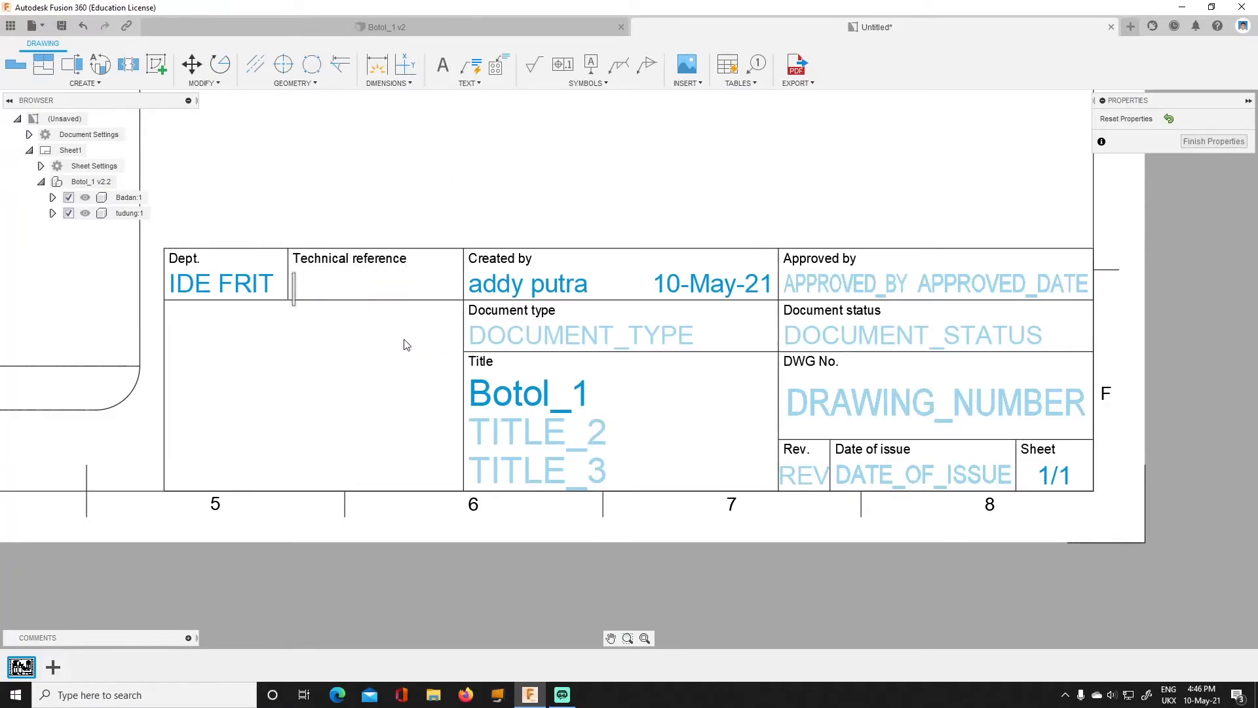
{"action": "type", "text": "boto"}
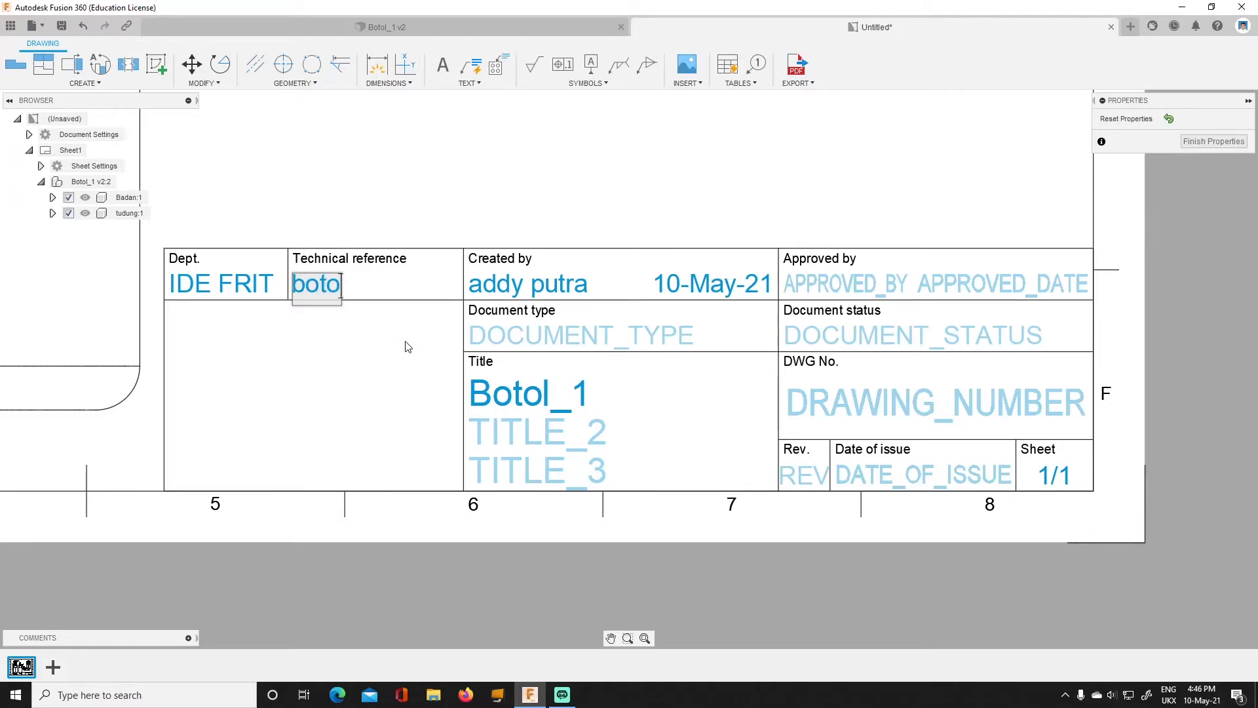
{"action": "type", "text": "l"}
{"action": "key", "text": "BackSpace"}
{"action": "key", "text": "BackSpace"}
{"action": "key", "text": "BackSpace"}
{"action": "key", "text": "BackSpace"}
{"action": "key", "text": "BackSpace"}
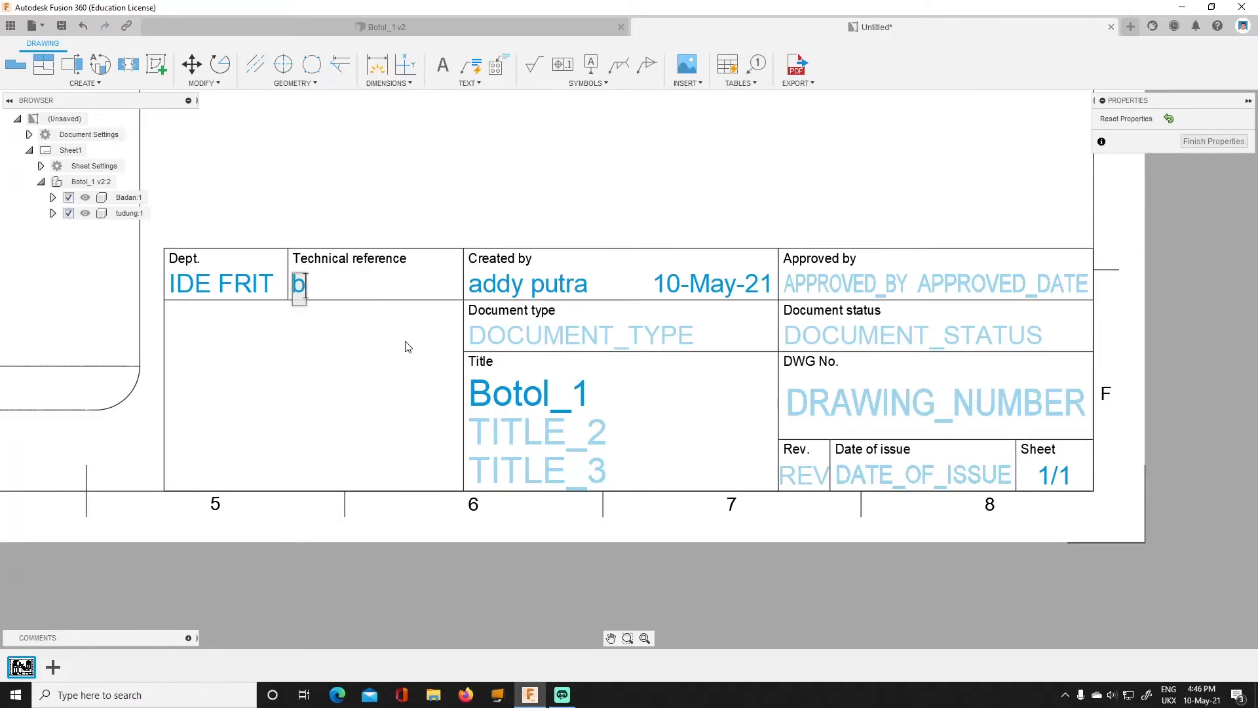
{"action": "type", "text": "Bot_d"}
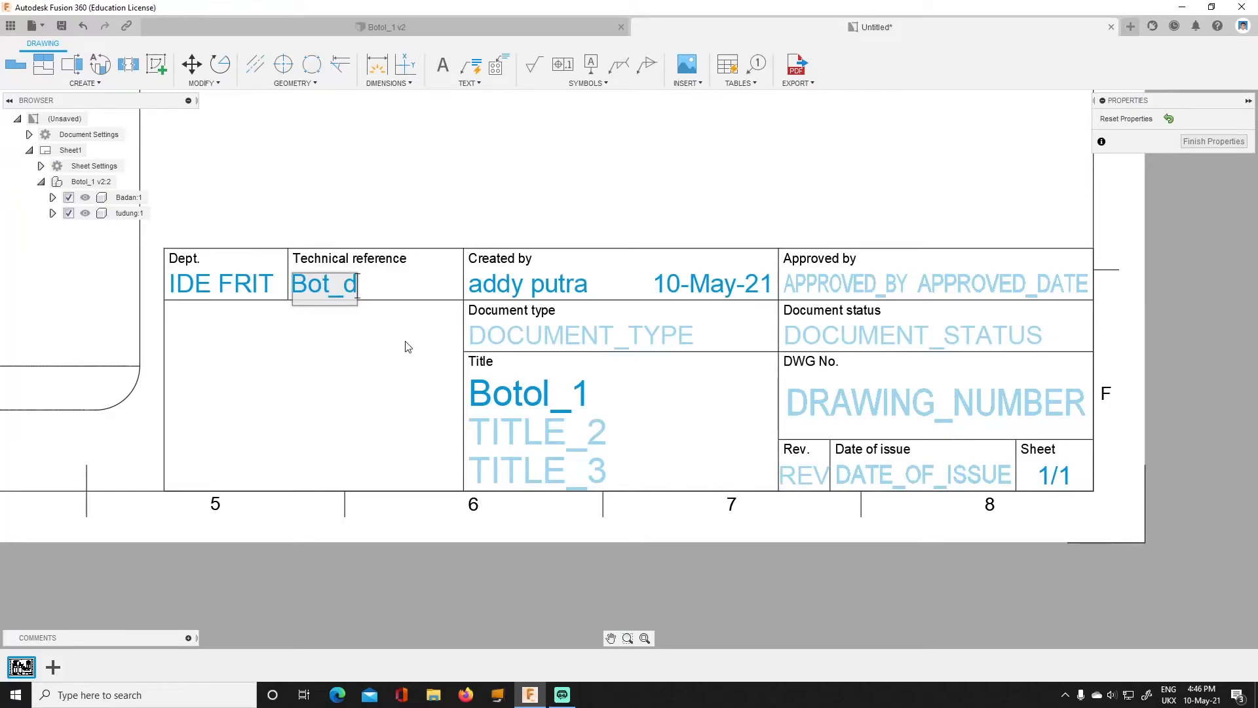
{"action": "type", "text": "esoign"}
{"action": "key", "text": "BackSpace"}
{"action": "key", "text": "BackSpace"}
{"action": "key", "text": "BackSpace"}
{"action": "key", "text": "BackSpace"}
{"action": "type", "text": "ign"}
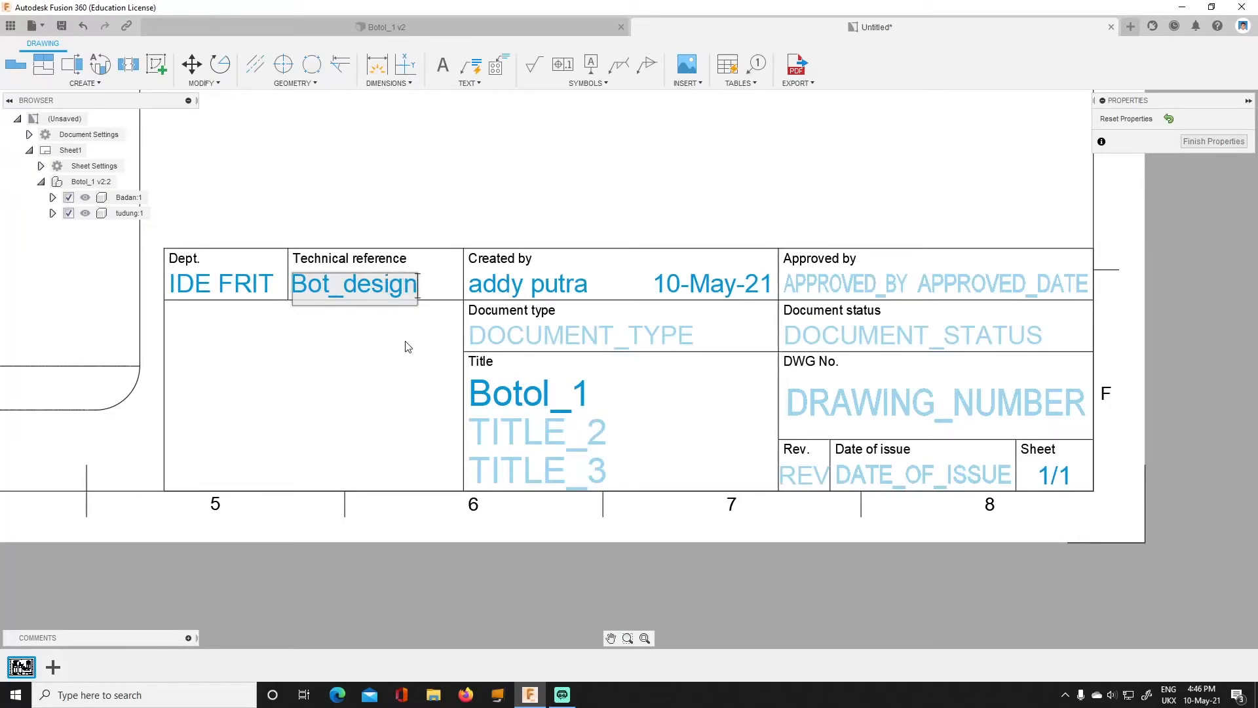
{"action": "left_click", "coordinate": [444, 328]}
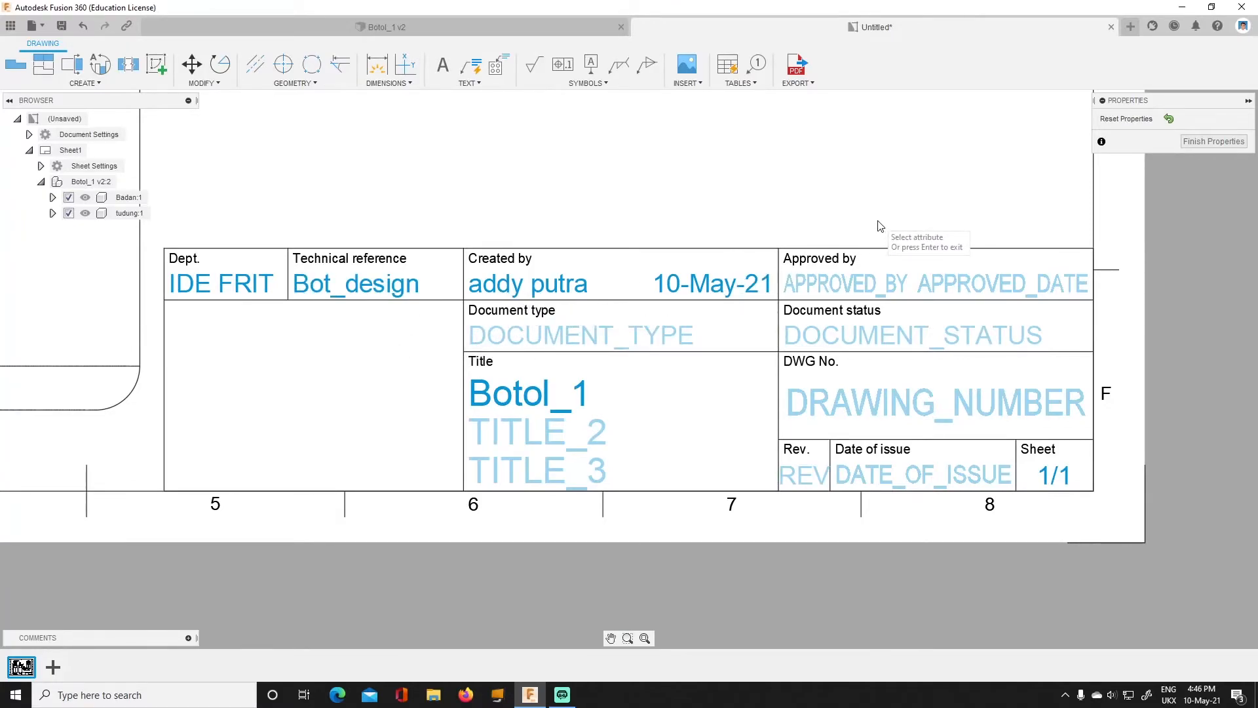
Fill in the title block's Document type field with "Ganeral Assembly", keeping the existing creator, date and title entries.
{"action": "left_click", "coordinate": [482, 287]}
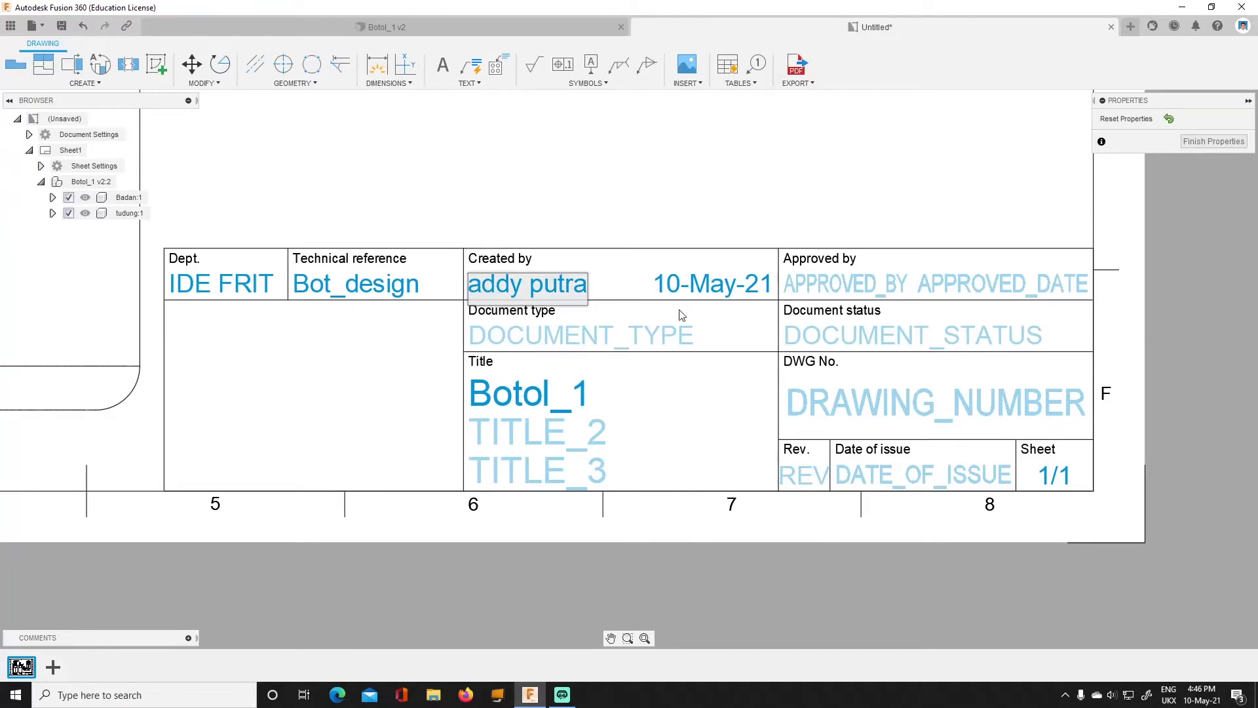
{"action": "left_click", "coordinate": [697, 290]}
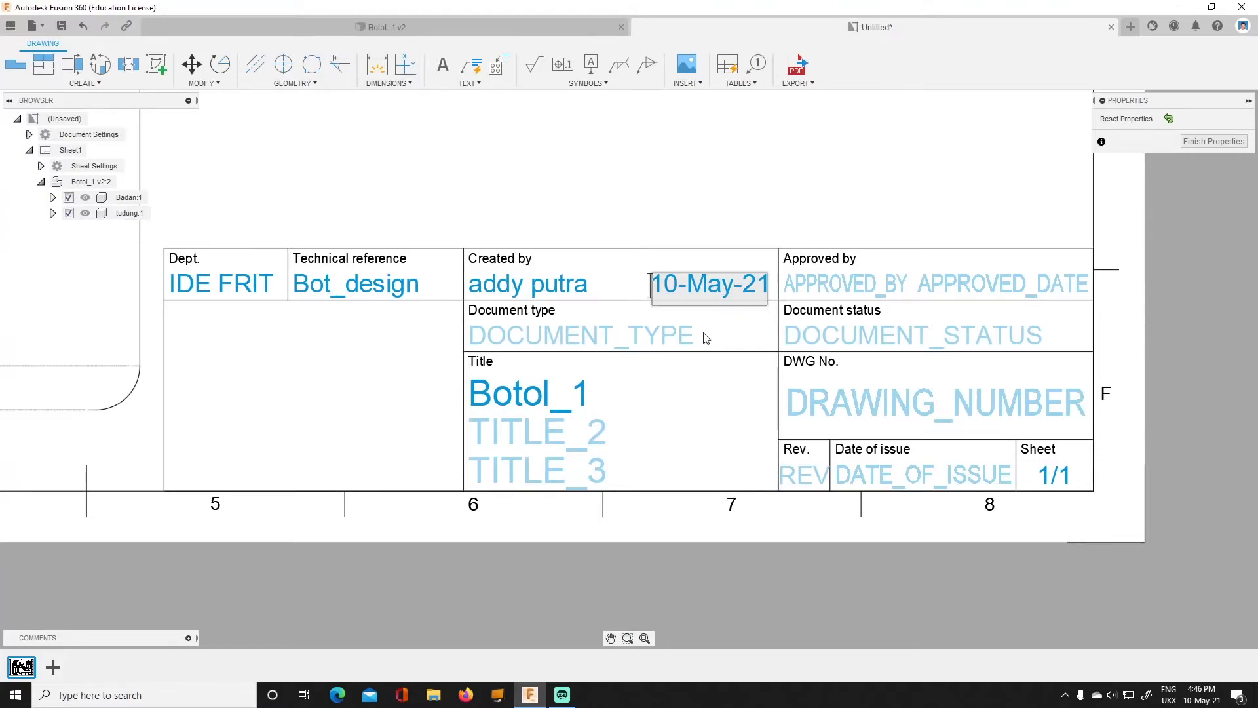
{"action": "left_click", "coordinate": [616, 344]}
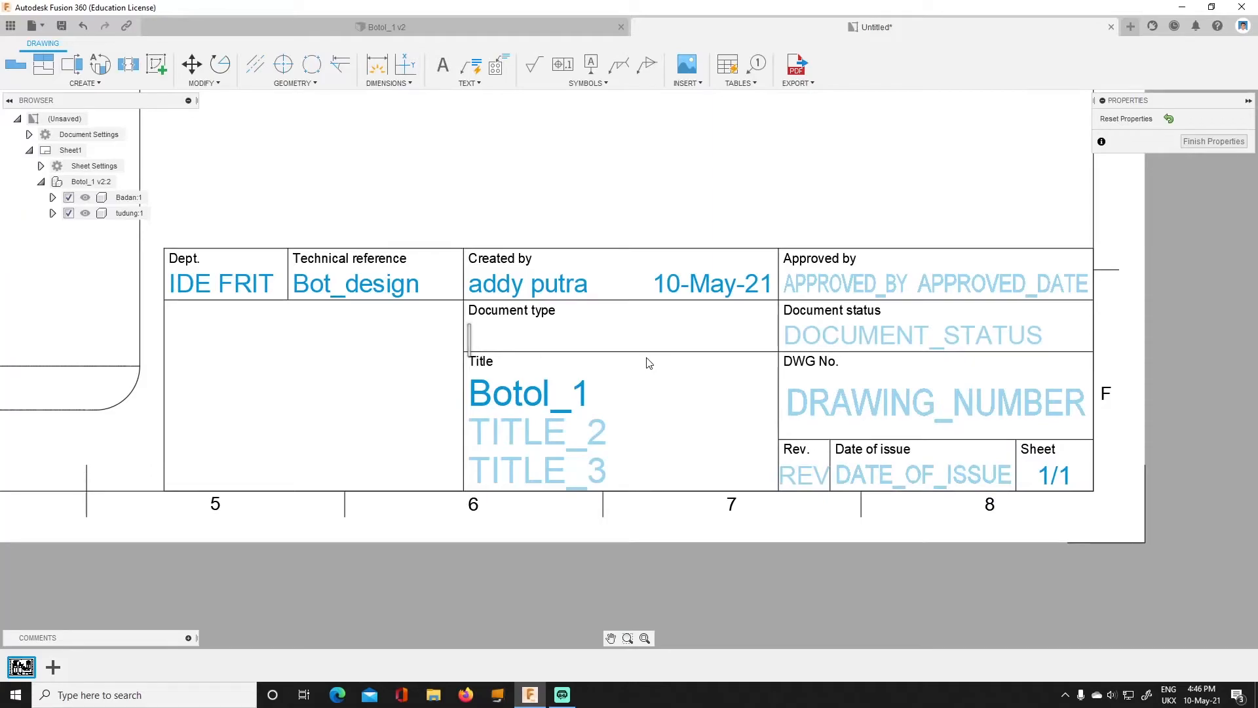
{"action": "type", "text": "Ganeral"}
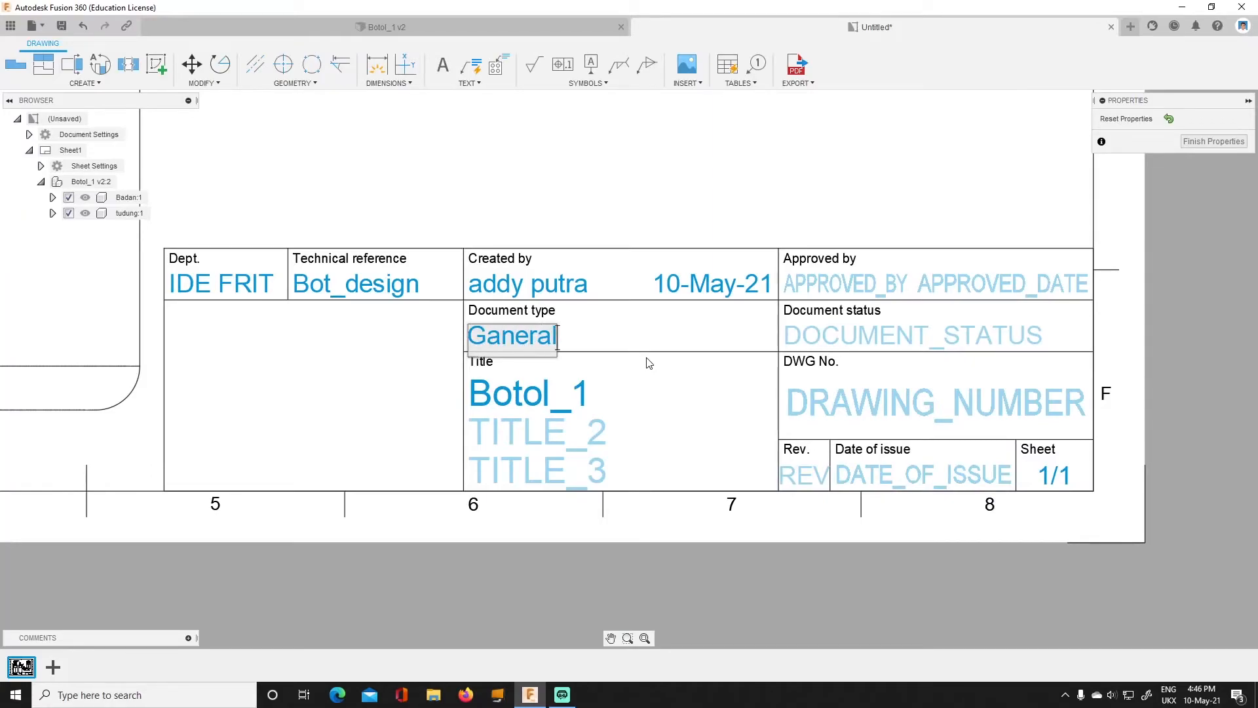
{"action": "type", "text": " Assembly"}
{"action": "key", "text": "BackSpace"}
{"action": "key", "text": "BackSpace"}
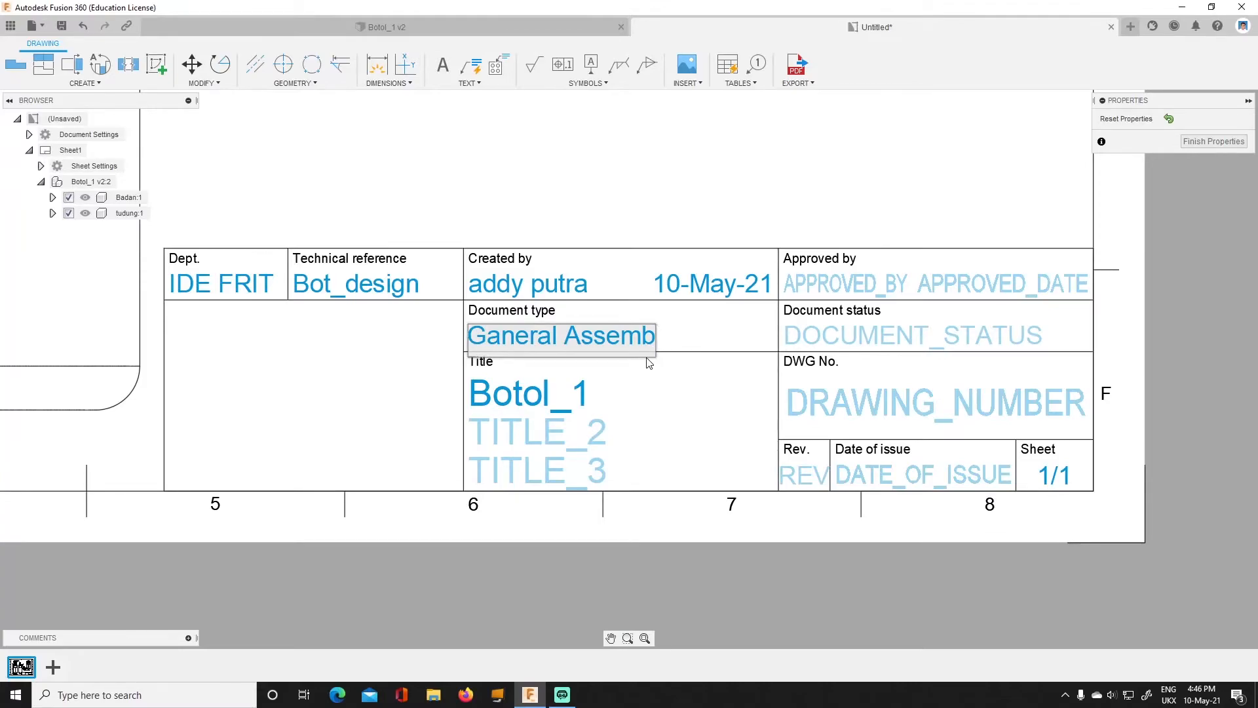
{"action": "type", "text": "ly"}
{"action": "key", "text": "Return"}
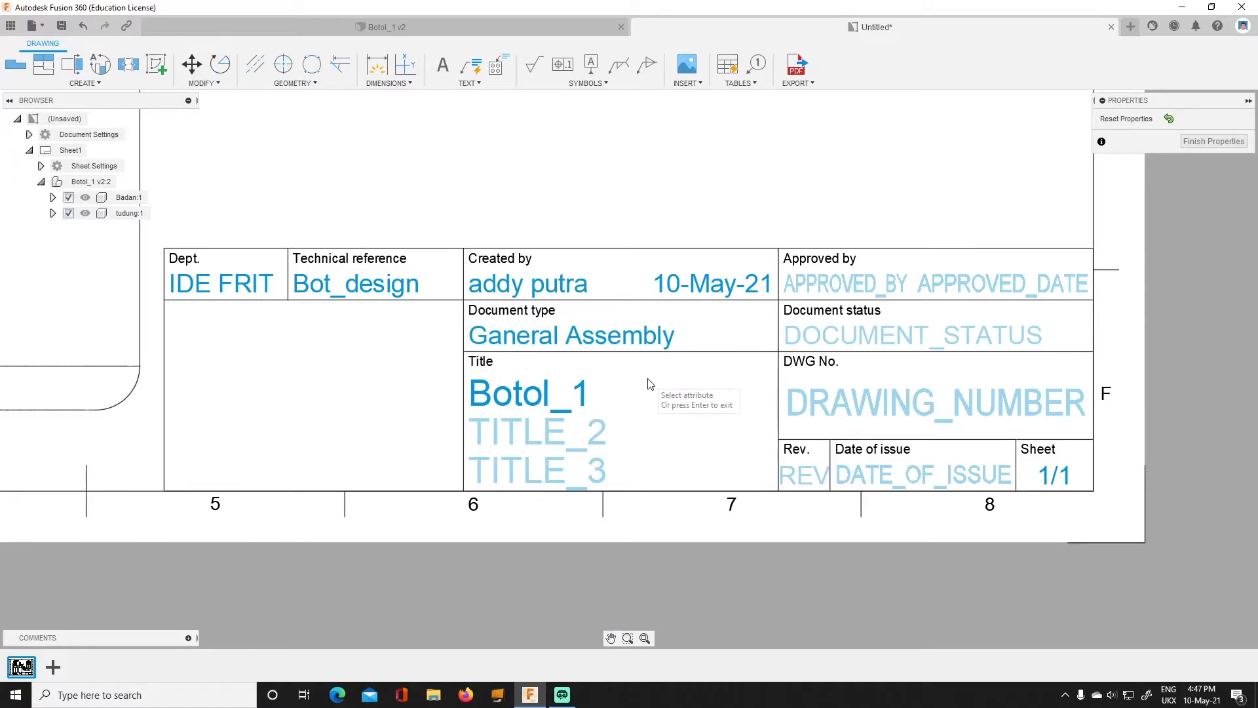
{"action": "left_click", "coordinate": [554, 396]}
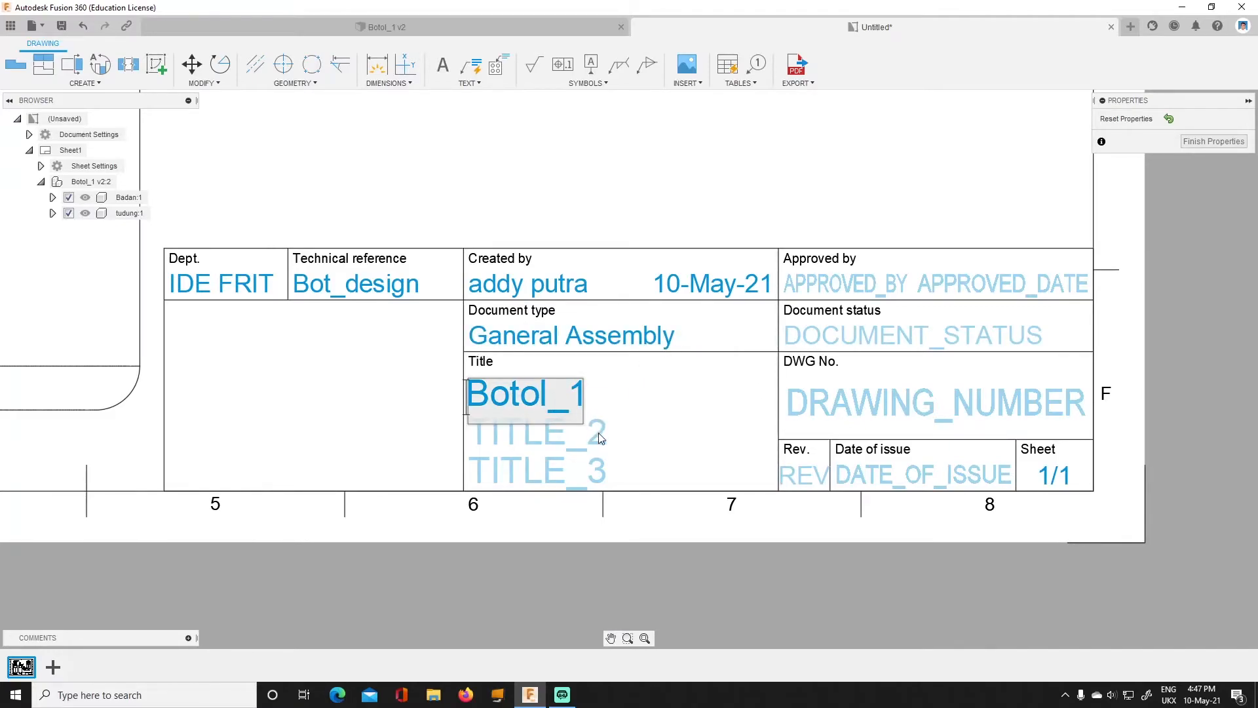
{"action": "key", "text": "Return"}
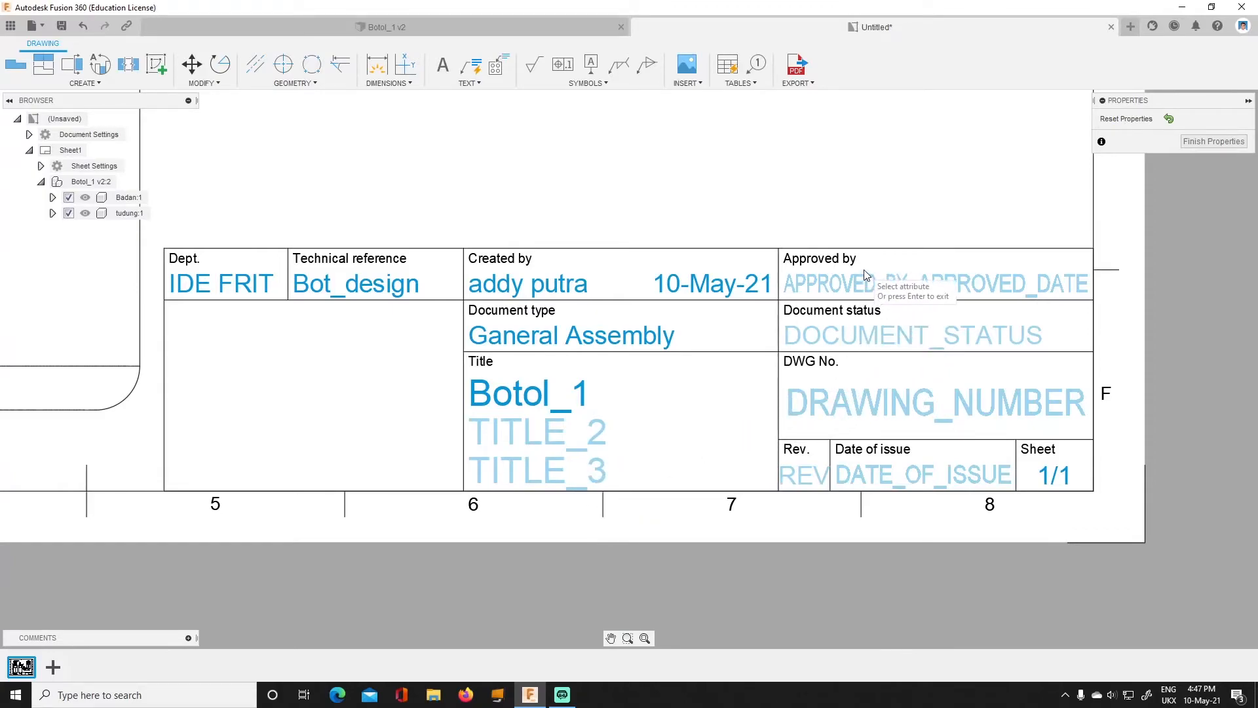
Enter the role "Dean" in the Approved by field and set the Document status to "In review".
{"action": "left_click", "coordinate": [852, 288]}
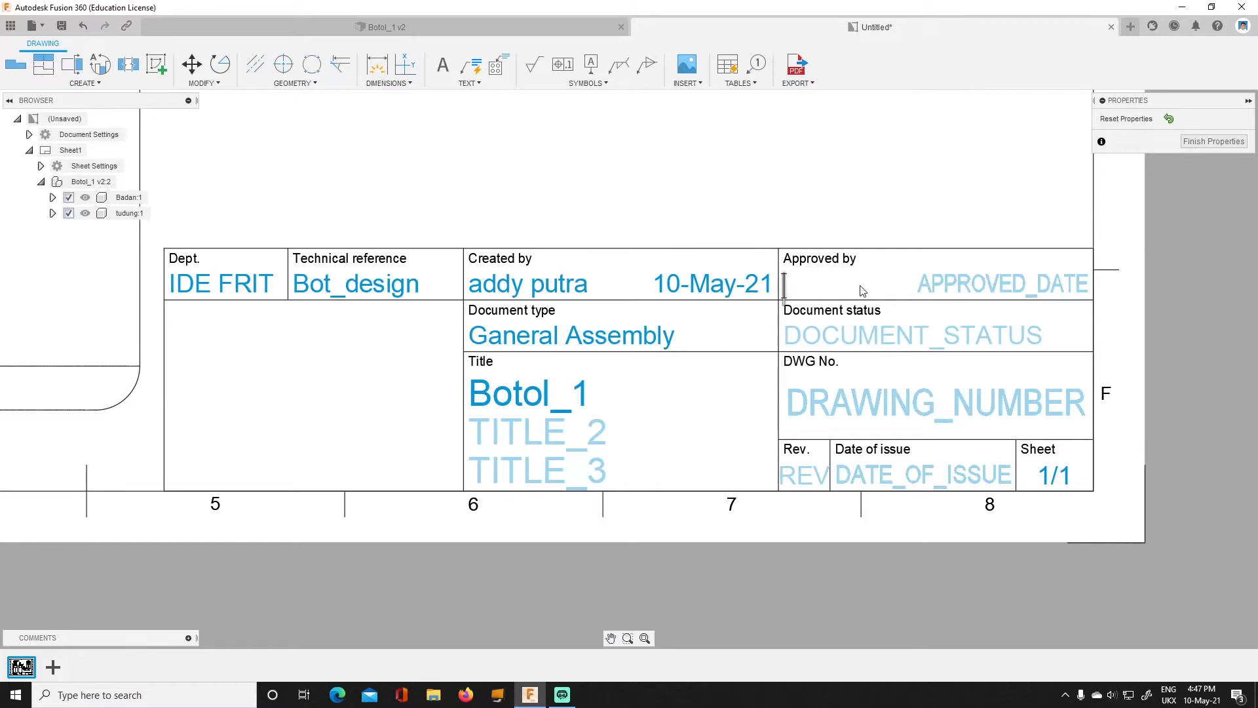
{"action": "type", "text": "Dean"}
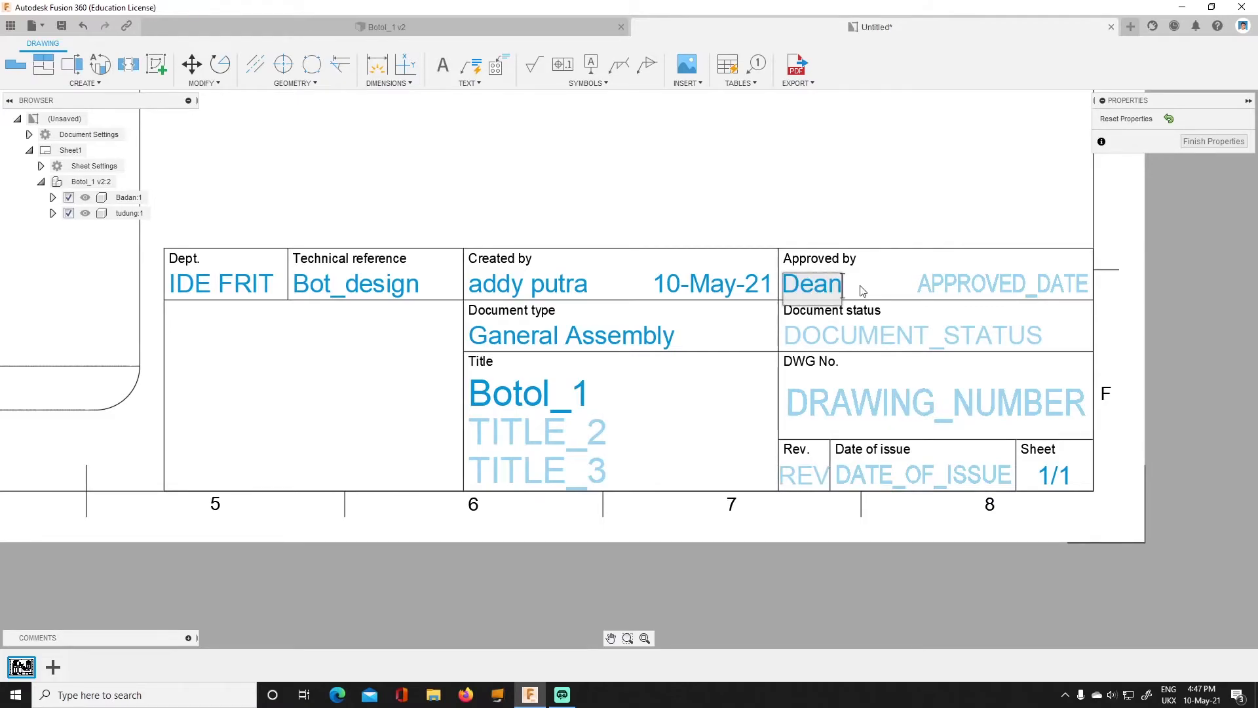
{"action": "key", "text": "Return"}
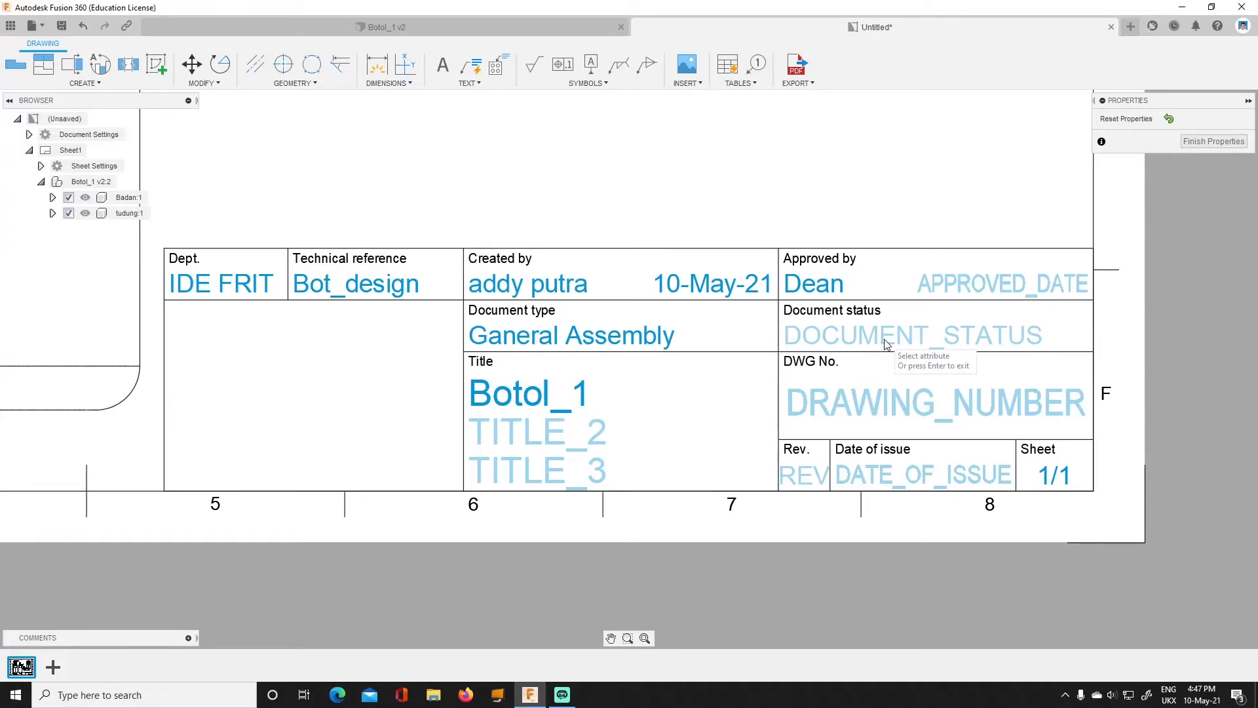
{"action": "left_click", "coordinate": [886, 344]}
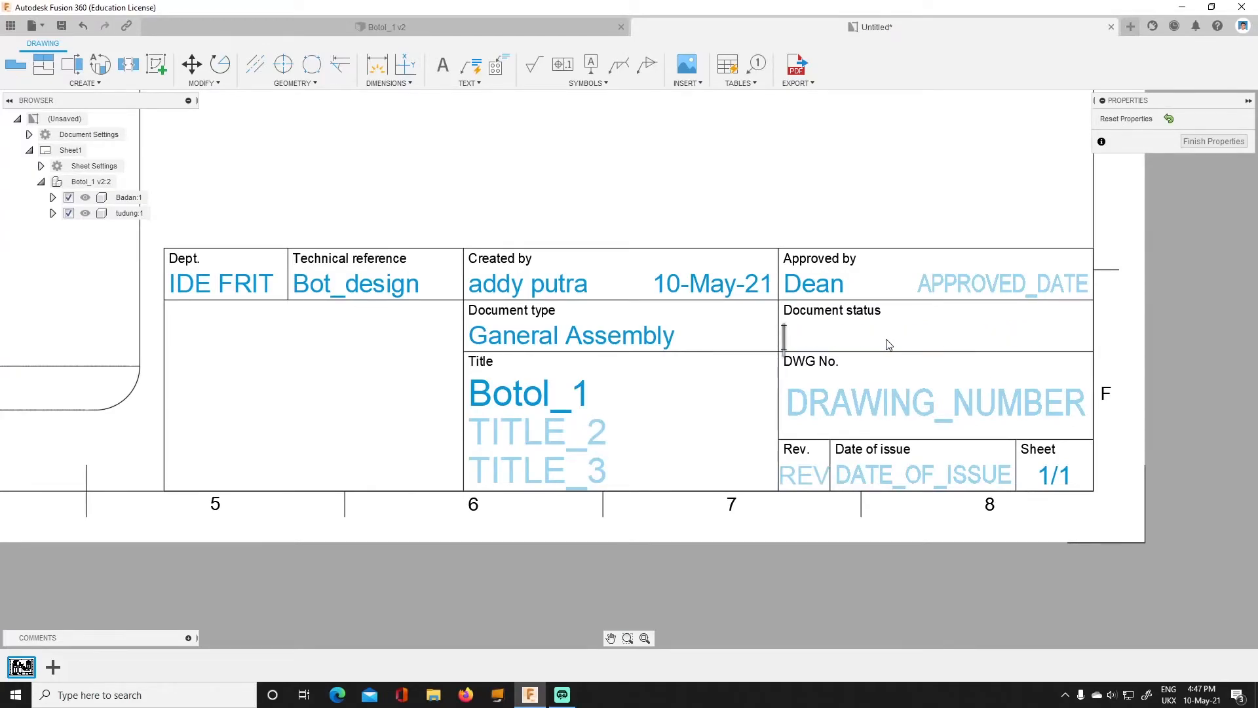
{"action": "type", "text": "eview"}
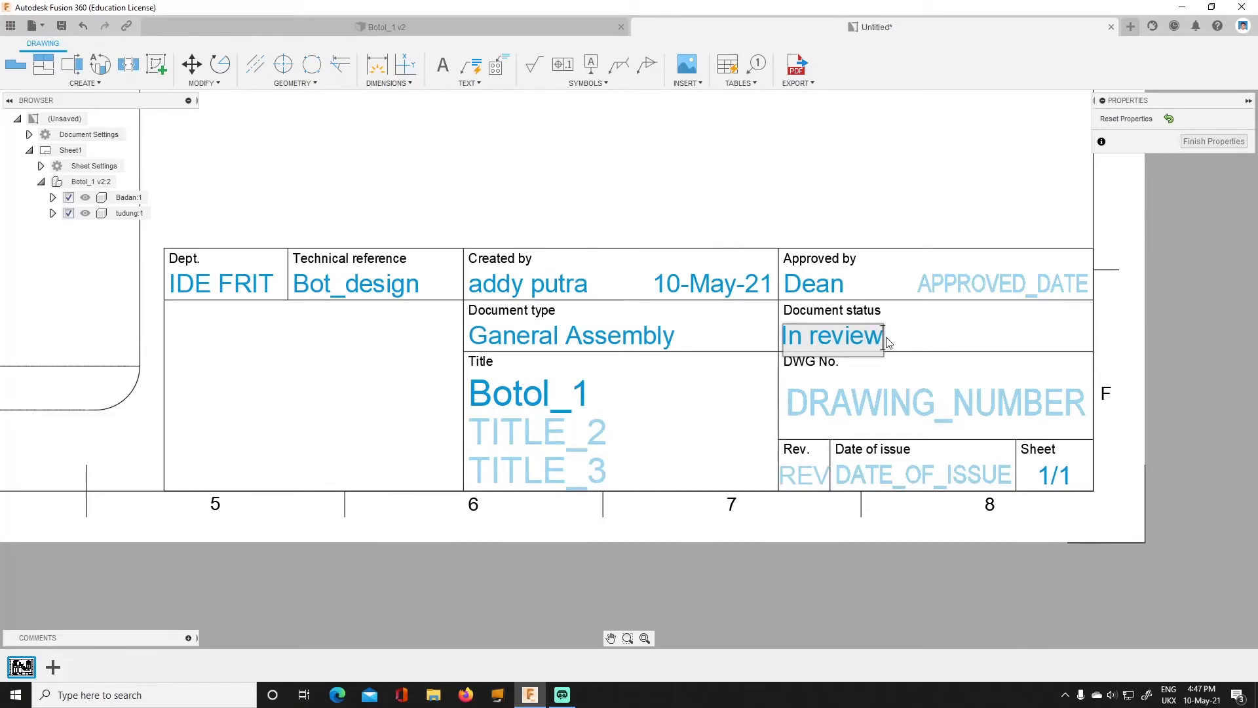
Fill in the DWG No. field with "GA_1" and the Rev. field with "0", and finish editing the title block.
{"action": "left_click", "coordinate": [919, 408]}
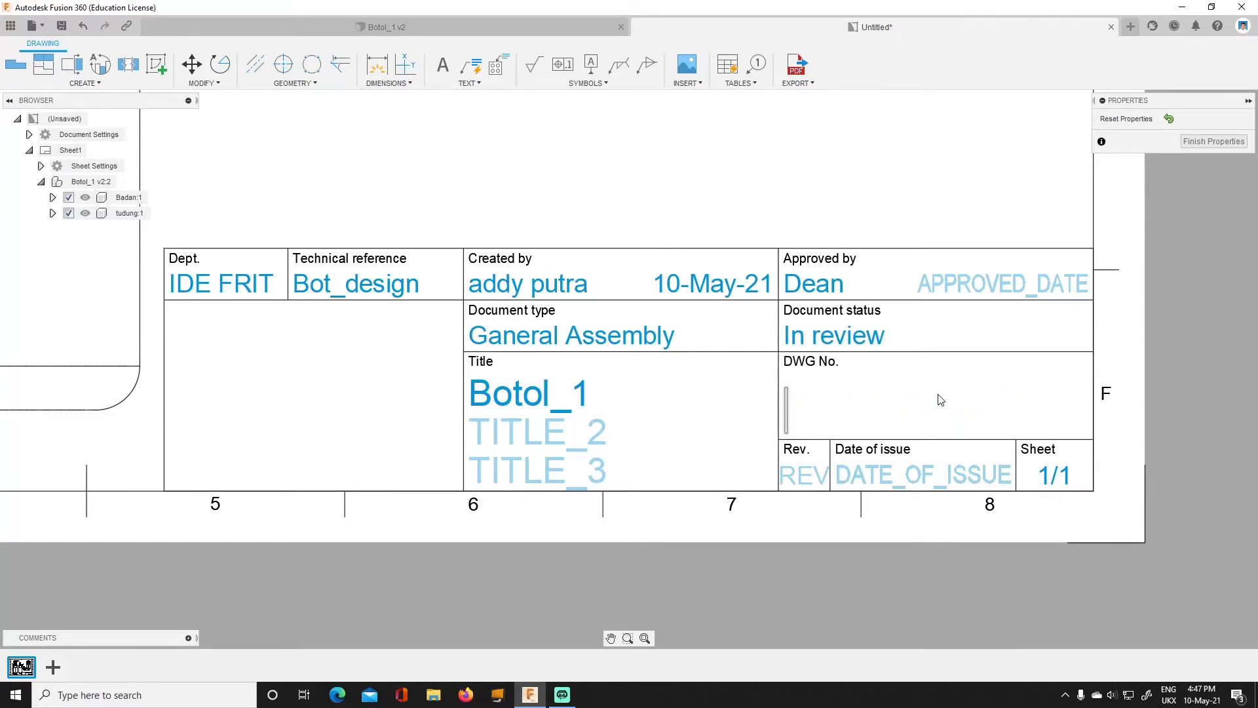
{"action": "type", "text": "G"}
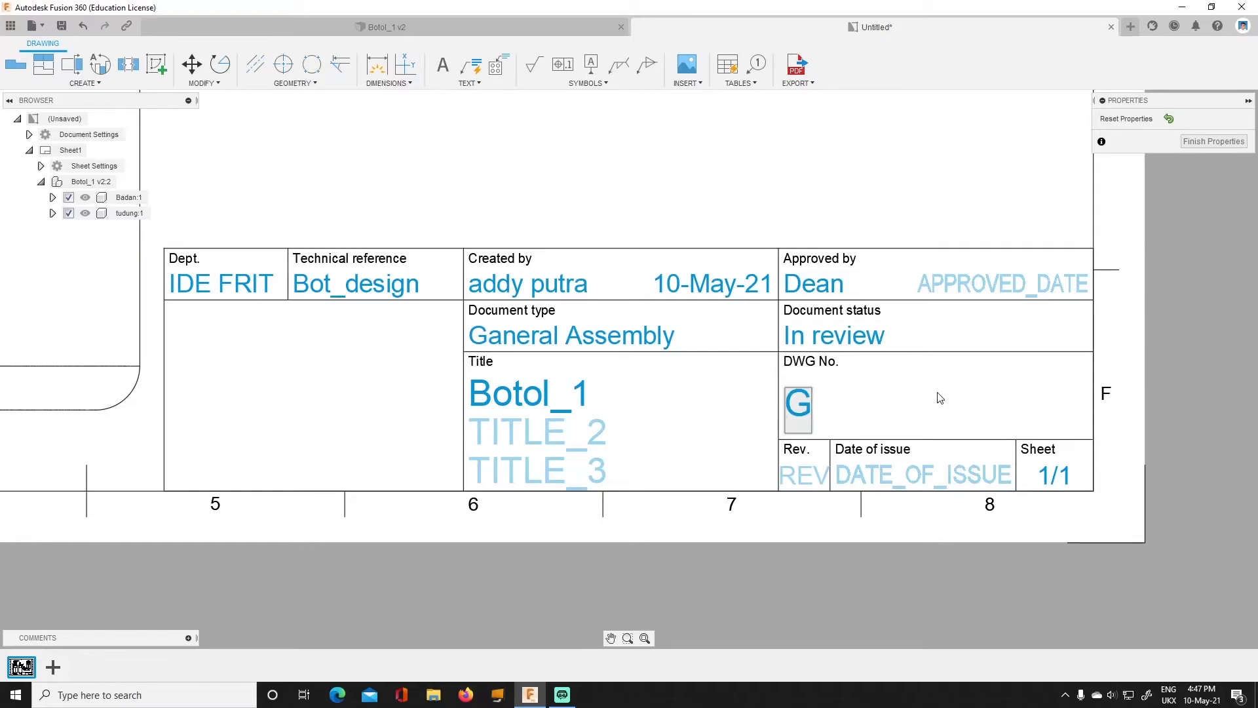
{"action": "type", "text": "A_1"}
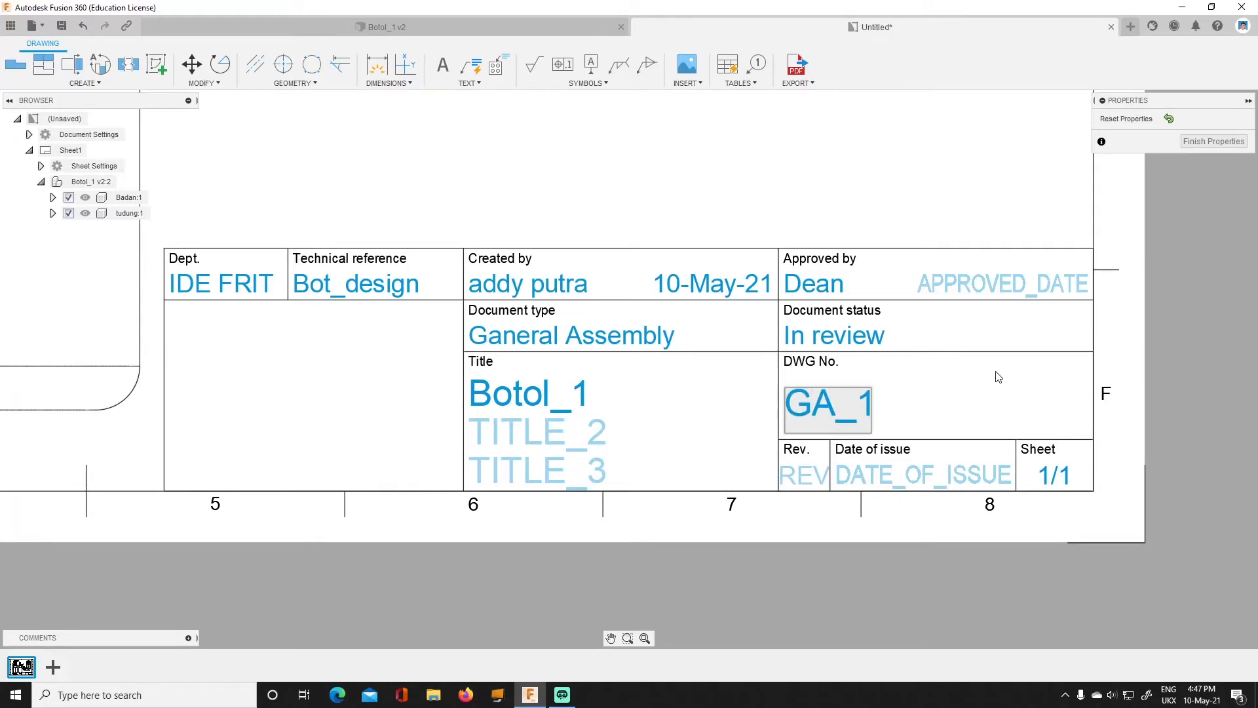
{"action": "left_click", "coordinate": [1081, 361]}
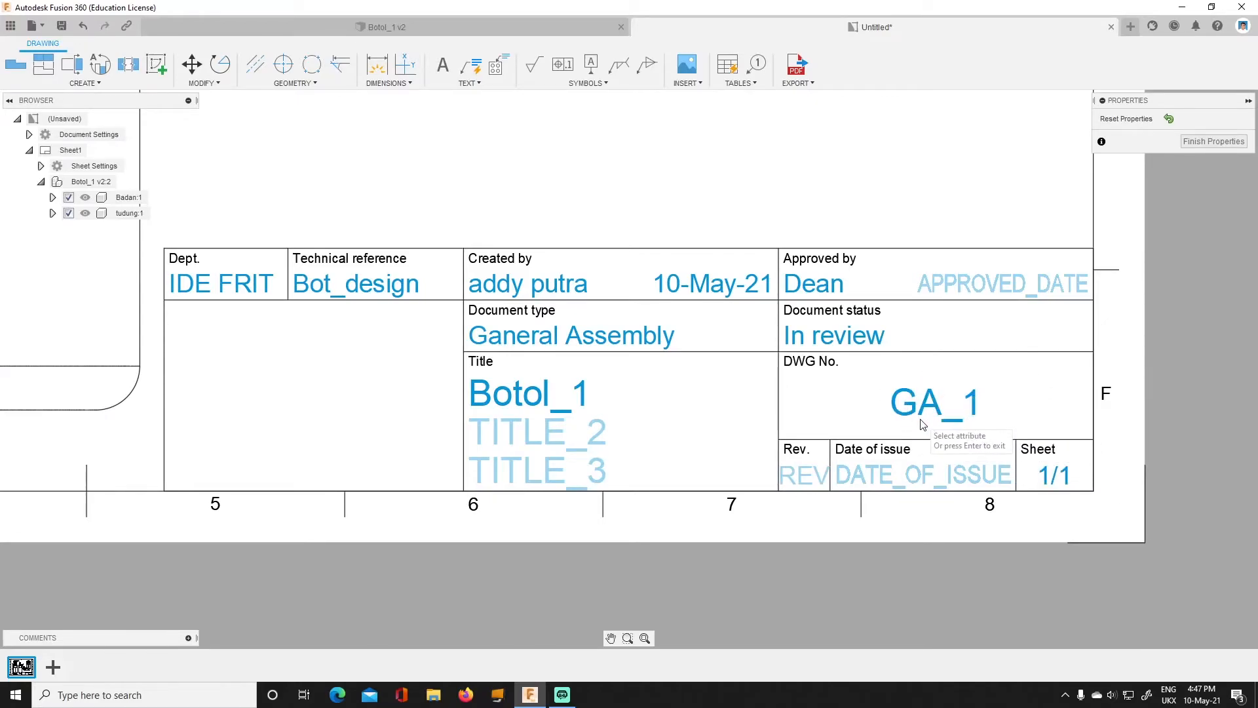
{"action": "left_click", "coordinate": [809, 489]}
{"action": "type", "text": "0"}
{"action": "key", "text": "Return"}
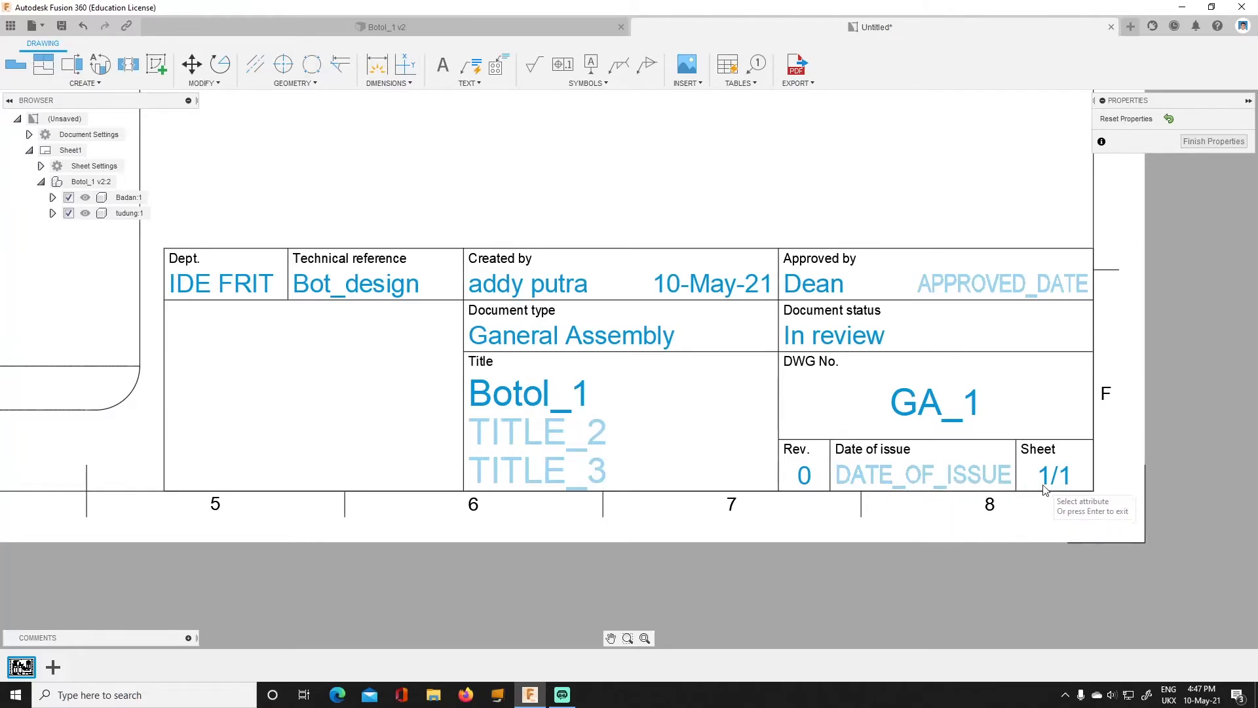
{"action": "scroll", "coordinate": [1038, 514], "scroll_direction": "down", "scroll_amount": 4}
{"action": "scroll", "coordinate": [1031, 506], "scroll_direction": "down", "scroll_amount": 3}
{"action": "left_click", "coordinate": [1213, 140]}
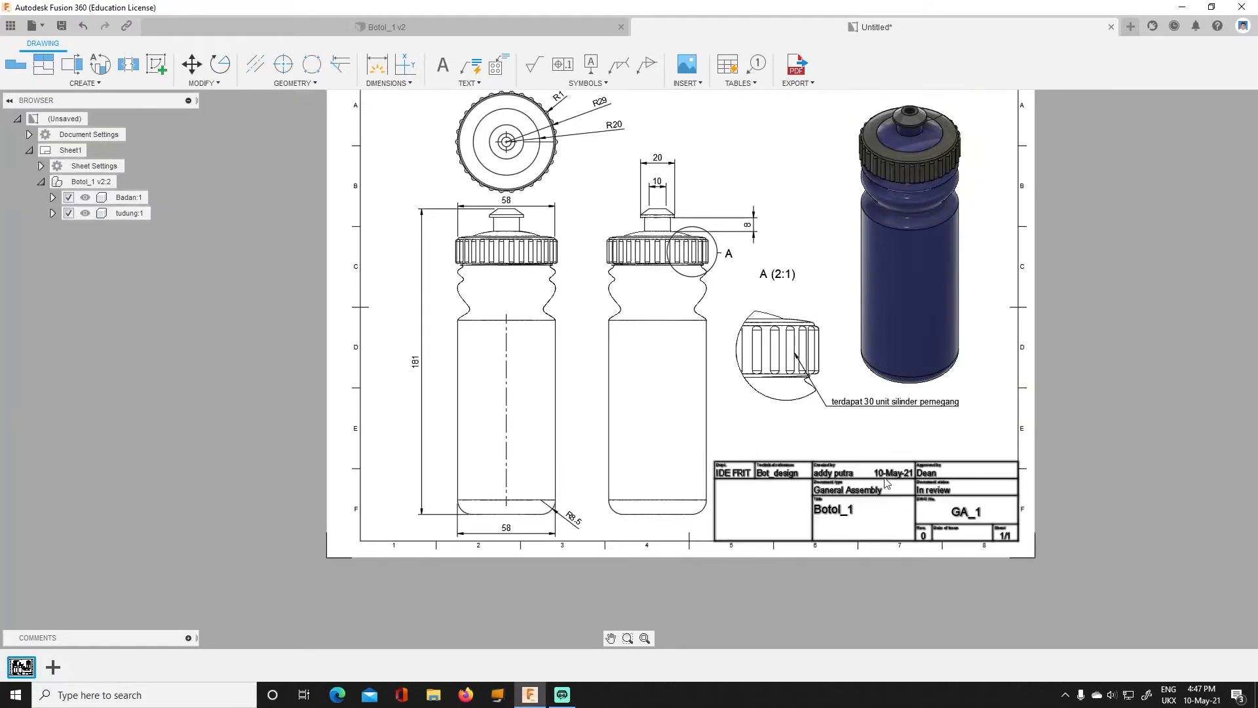
Add a 3.5 mm Arial text label "TOP VIEW" beside the bottle's top view and shift it slightly away from the view.
{"action": "scroll", "coordinate": [887, 484], "scroll_direction": "down", "scroll_amount": 1}
{"action": "left_click", "coordinate": [645, 638]}
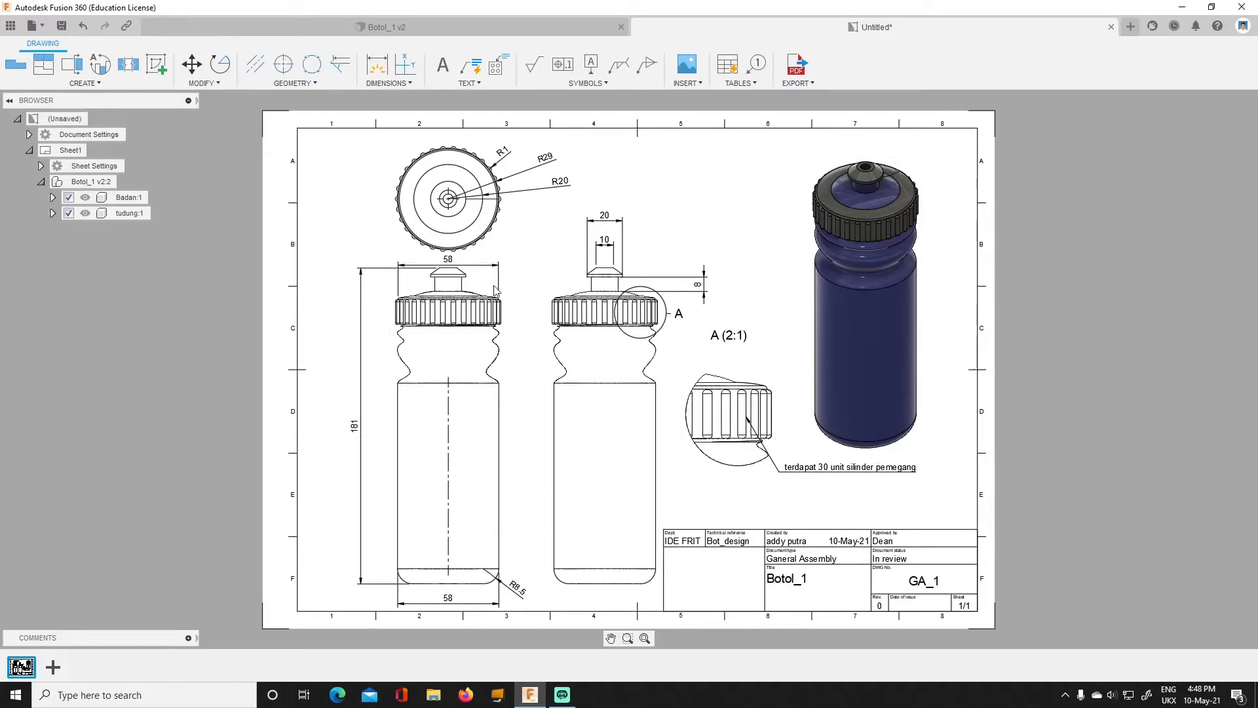
{"action": "left_click", "coordinate": [443, 64]}
{"action": "scroll", "coordinate": [377, 201], "scroll_direction": "up", "scroll_amount": 3}
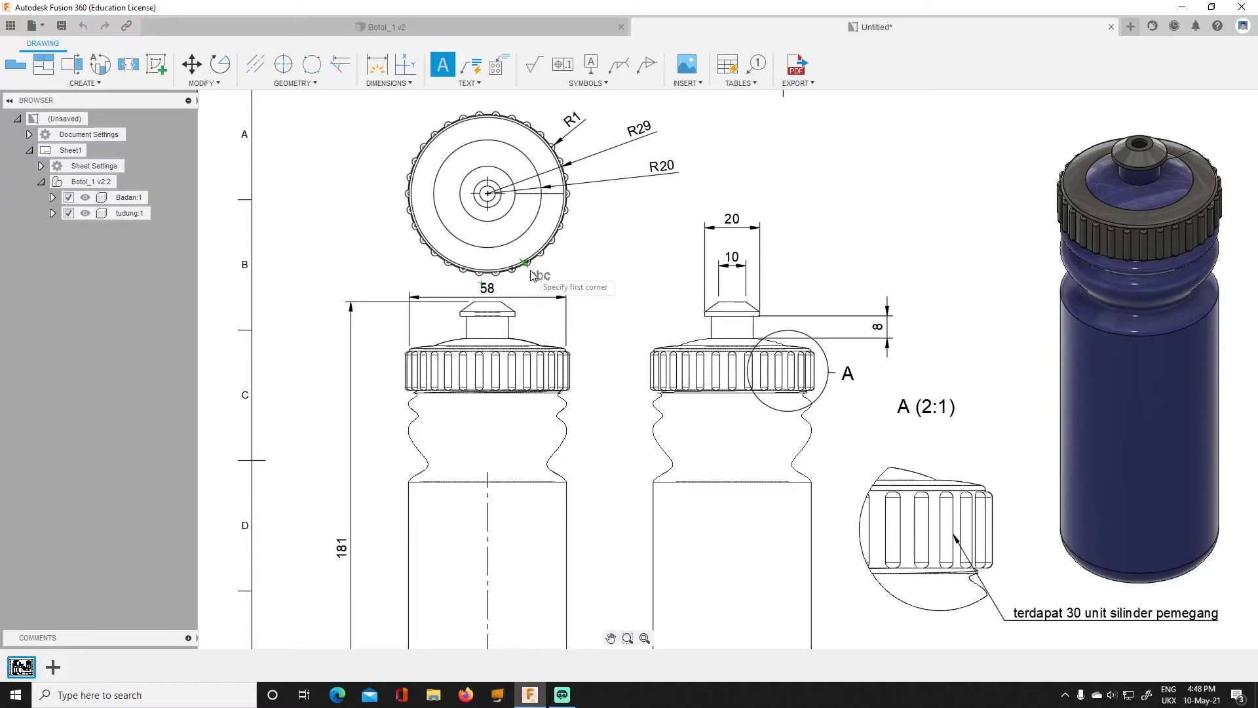
{"action": "scroll", "coordinate": [557, 262], "scroll_direction": "down", "scroll_amount": 2}
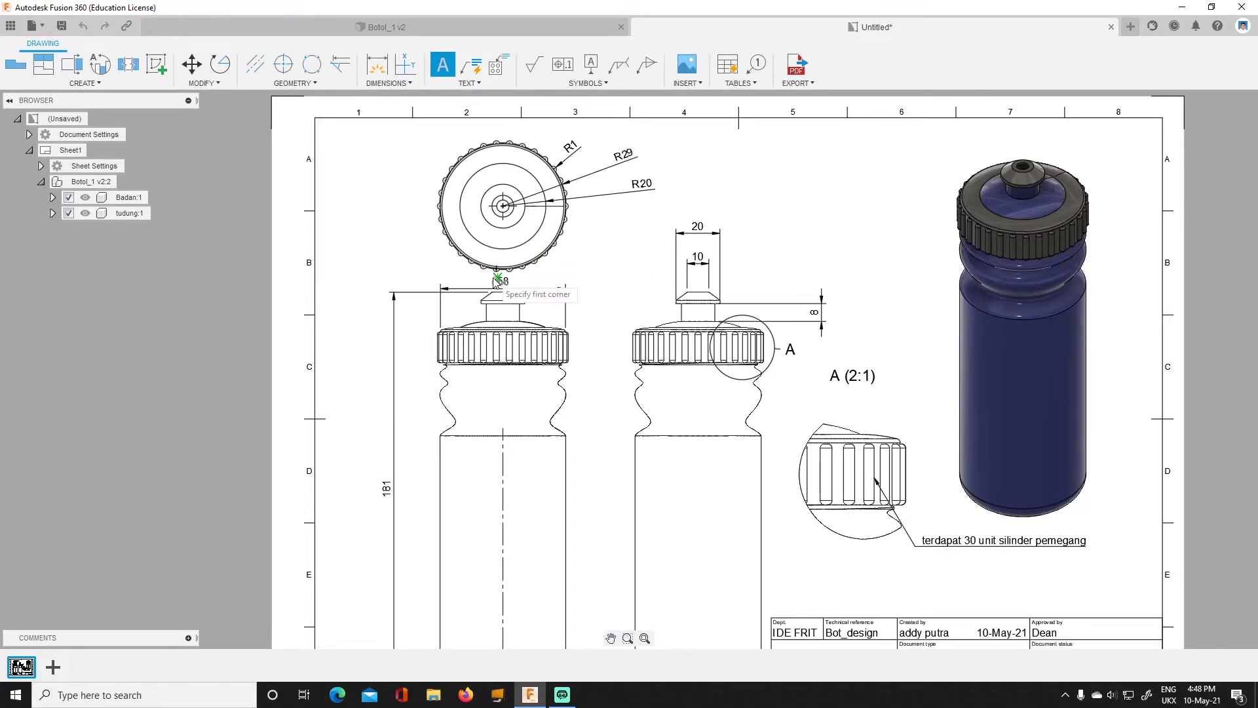
{"action": "left_click", "coordinate": [403, 206]}
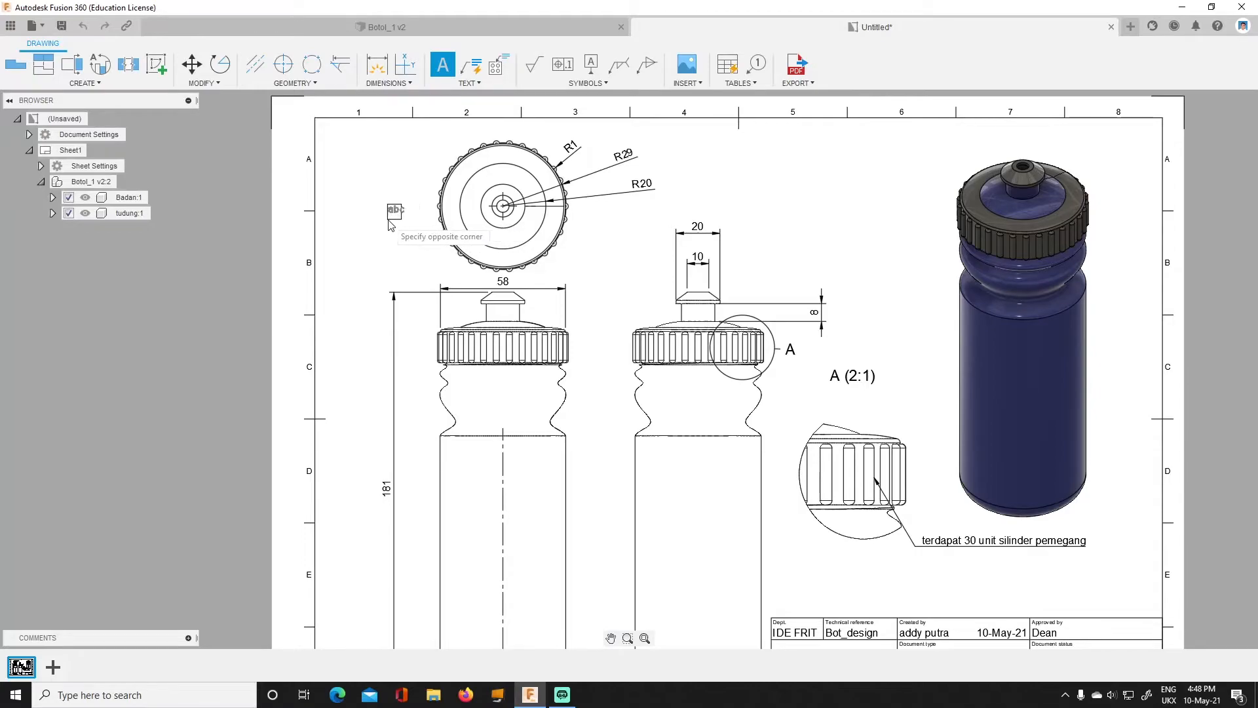
{"action": "left_click", "coordinate": [428, 218]}
{"action": "type", "text": "TOP VIEW"}
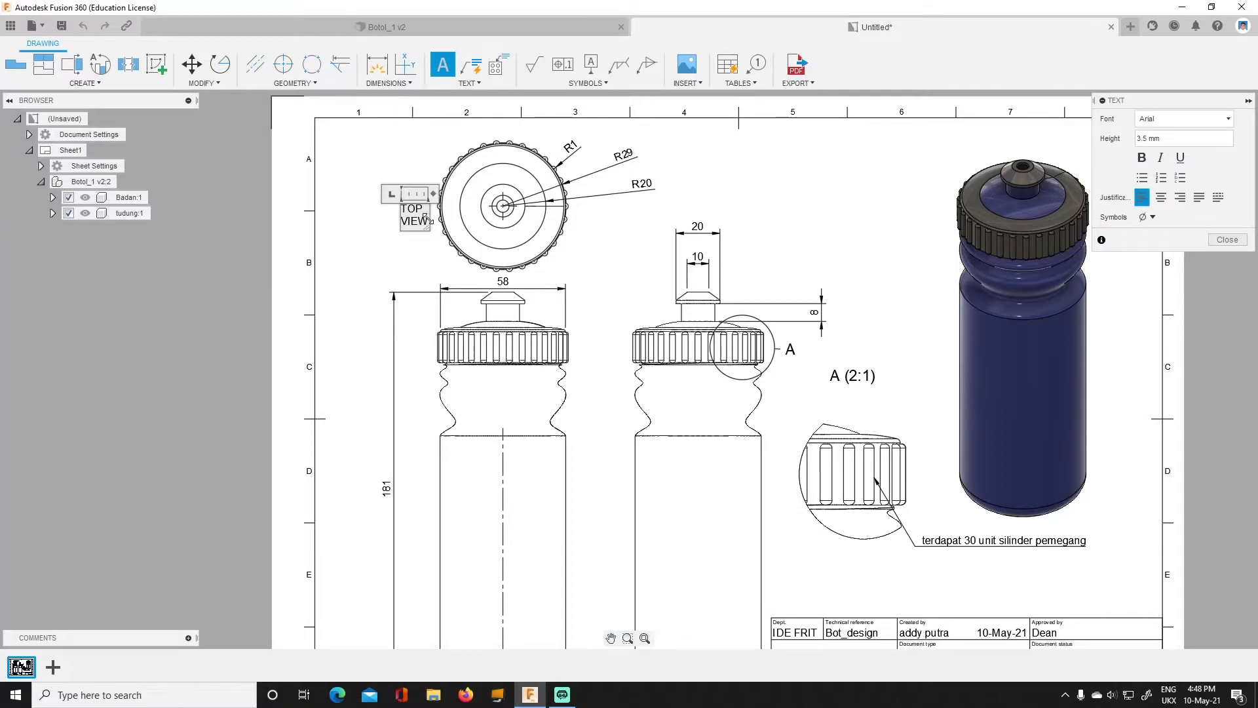
{"action": "left_click", "coordinate": [357, 172]}
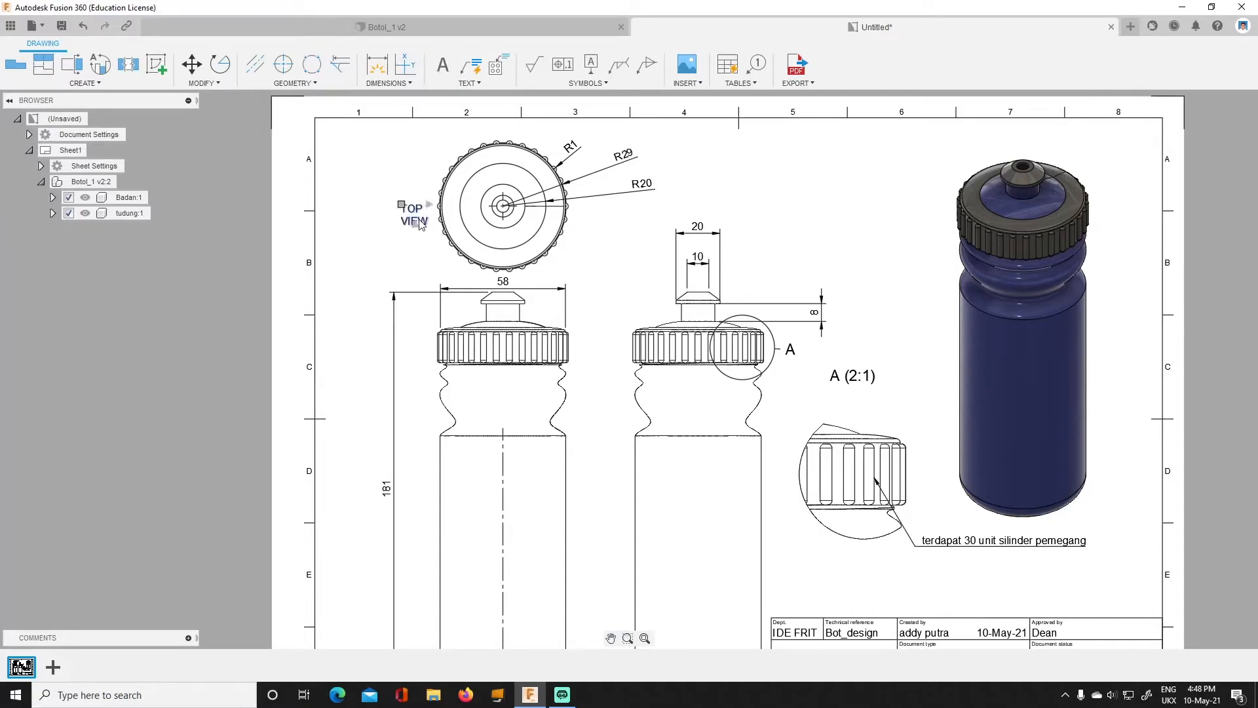
{"action": "left_click_drag", "start_coordinate": [413, 225], "coordinate": [395, 223]}
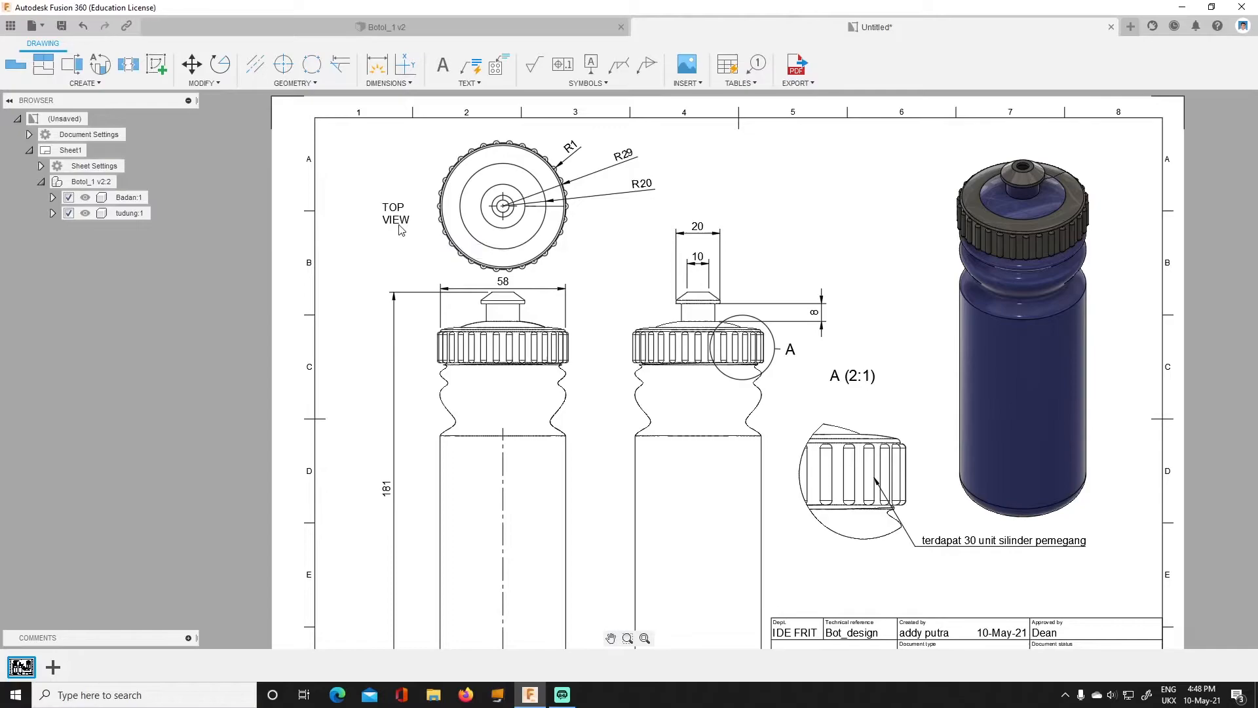
{"action": "scroll", "coordinate": [526, 501], "scroll_direction": "up", "scroll_amount": 5}
{"action": "scroll", "coordinate": [517, 507], "scroll_direction": "down", "scroll_amount": 6}
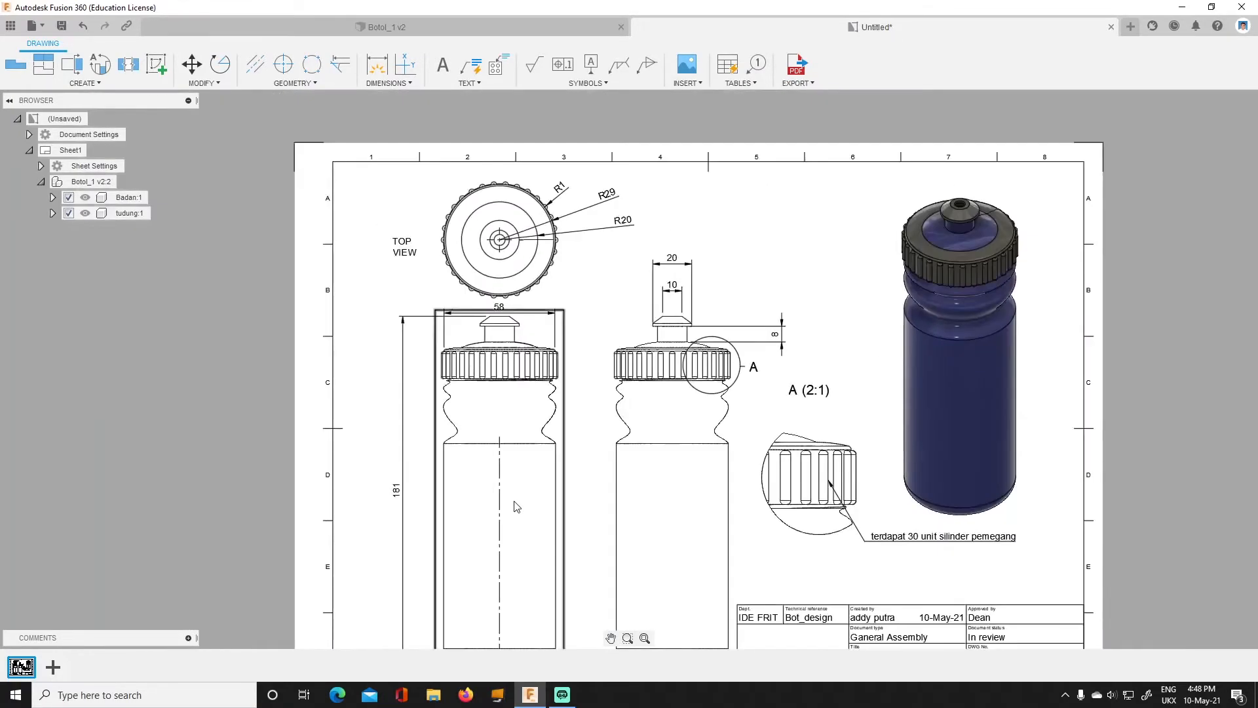
{"action": "scroll", "coordinate": [561, 531], "scroll_direction": "down", "scroll_amount": 2}
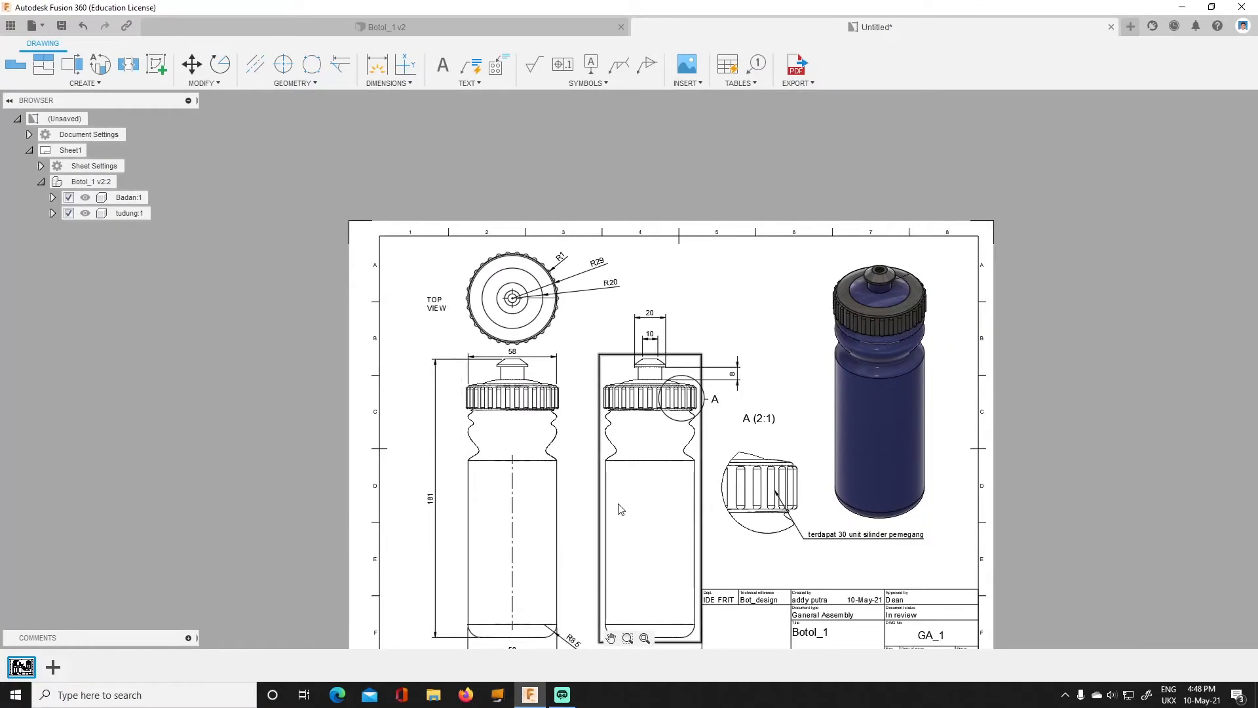
{"action": "mouse_move", "coordinate": [666, 505]}
{"action": "middle_mouse_down"}
{"action": "mouse_move", "coordinate": [430, 385]}
{"action": "mouse_move", "coordinate": [258, 234]}
{"action": "middle_mouse_up"}
{"action": "scroll", "coordinate": [490, 452], "scroll_direction": "down", "scroll_amount": 2}
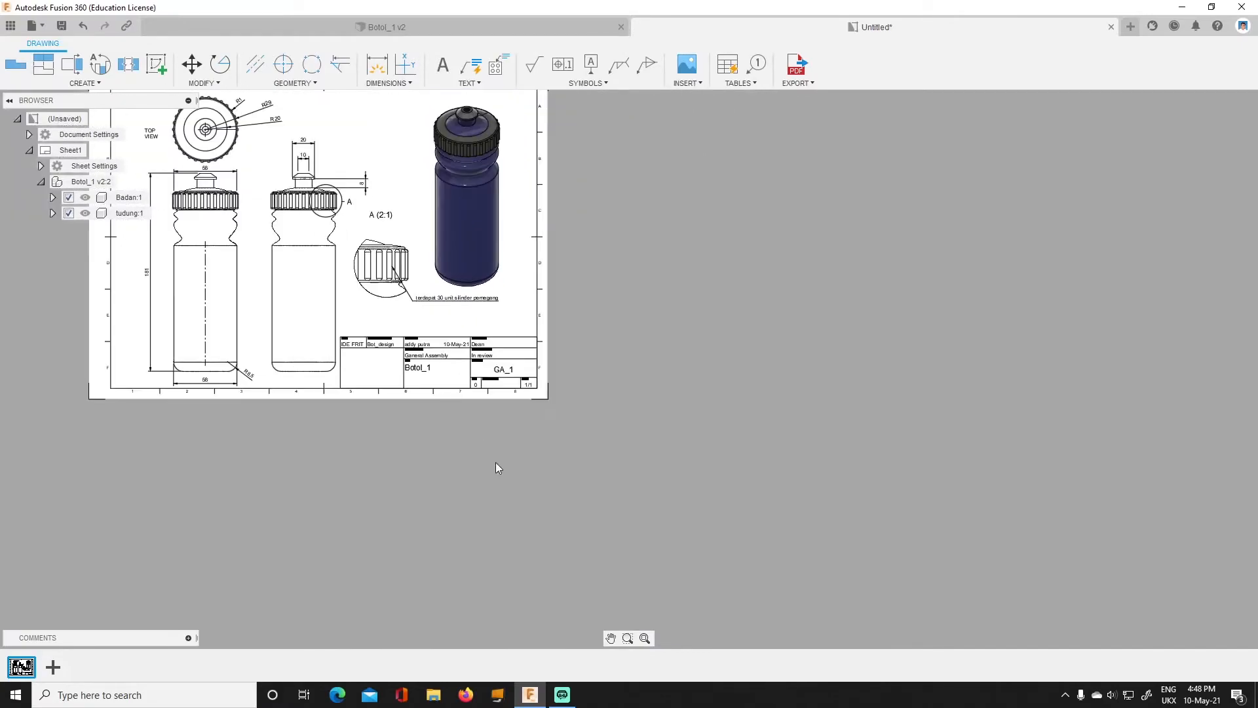
Save the drawing under the name "Botol_1 GA" in the Botol_Ex folder.
{"action": "left_click", "coordinate": [643, 638]}
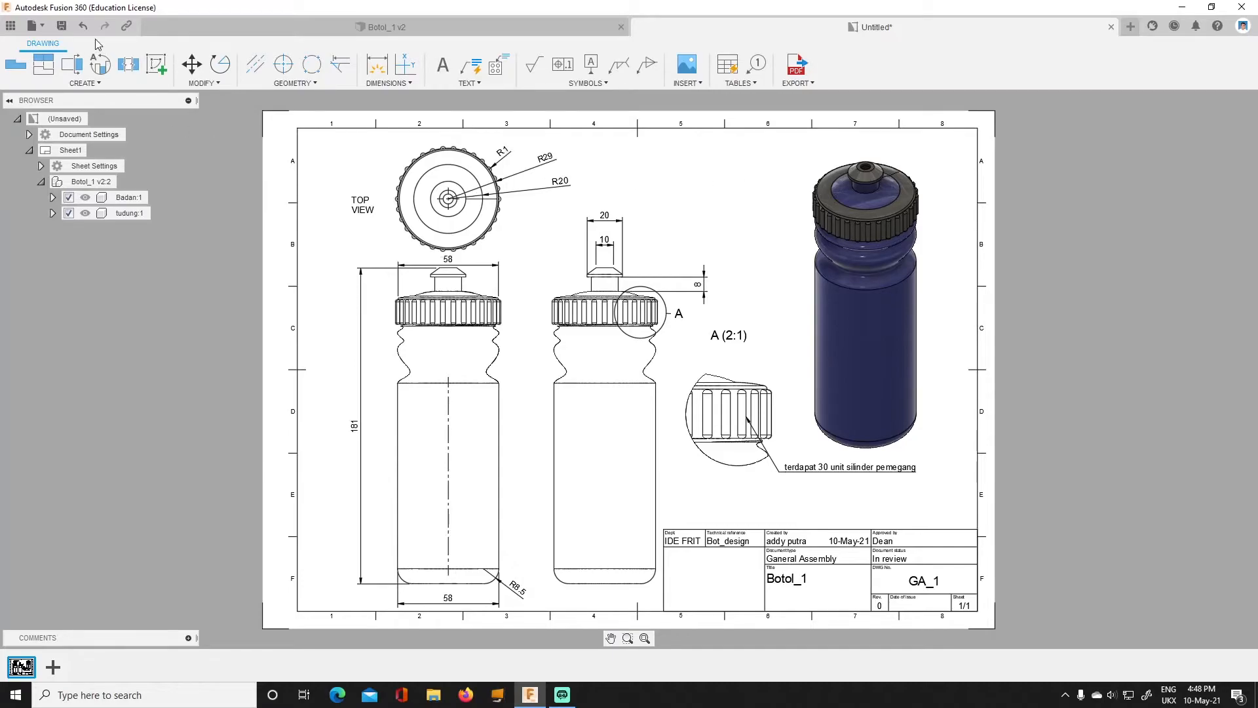
{"action": "left_click", "coordinate": [66, 30]}
{"action": "left_click_drag", "start_coordinate": [479, 125], "coordinate": [447, 128]}
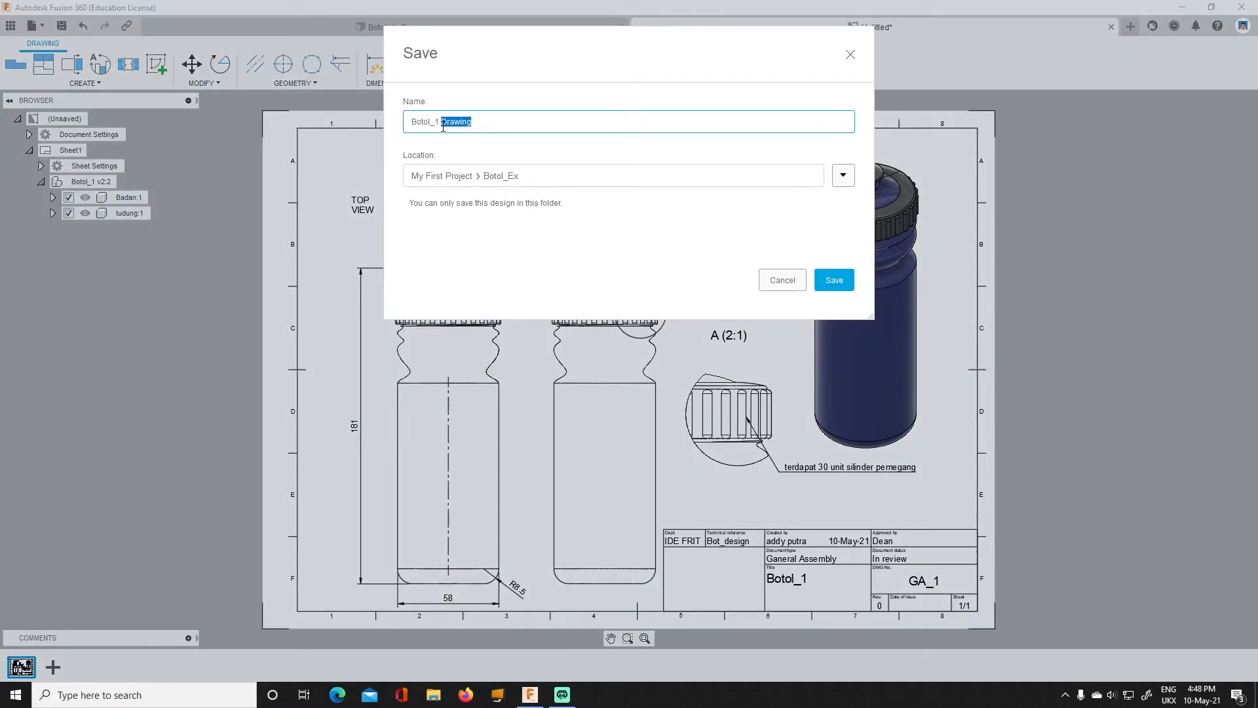
{"action": "type", "text": "s"}
{"action": "key", "text": "ctrl+a"}
{"action": "left_click", "coordinate": [498, 128]}
{"action": "left_click", "coordinate": [843, 285]}
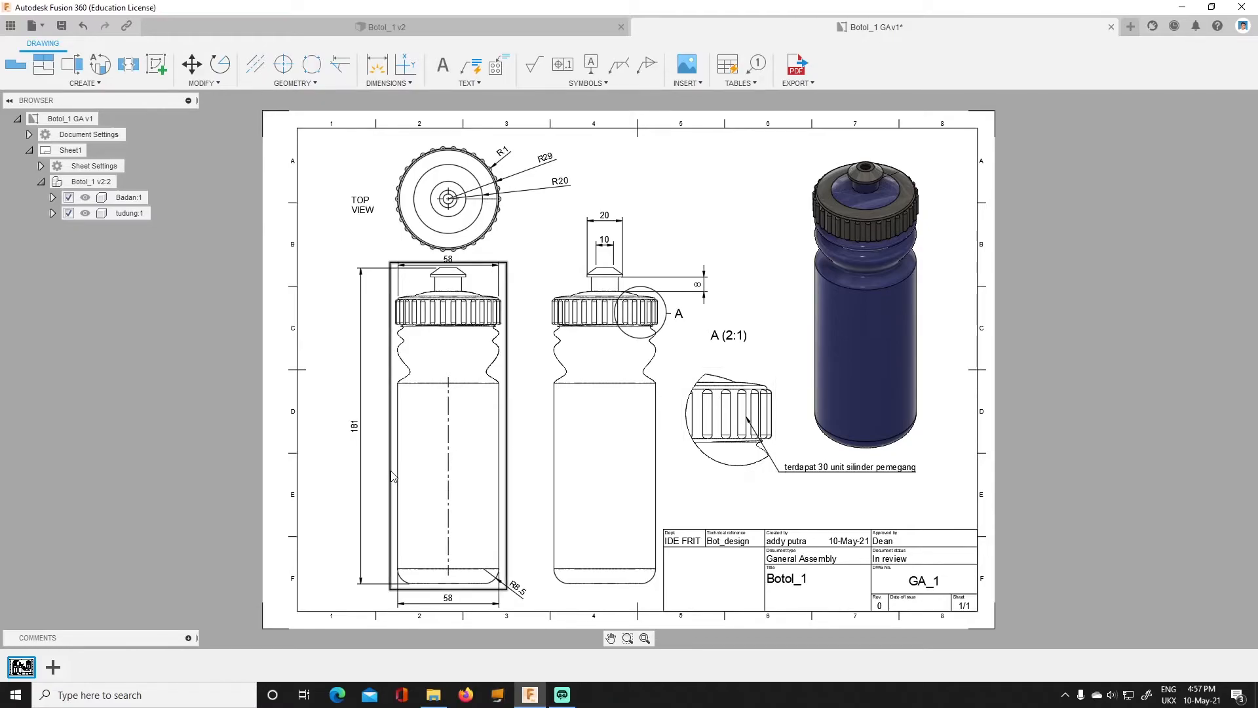
Add a blank second sheet to the drawing and delete it again.
{"action": "left_click", "coordinate": [55, 667]}
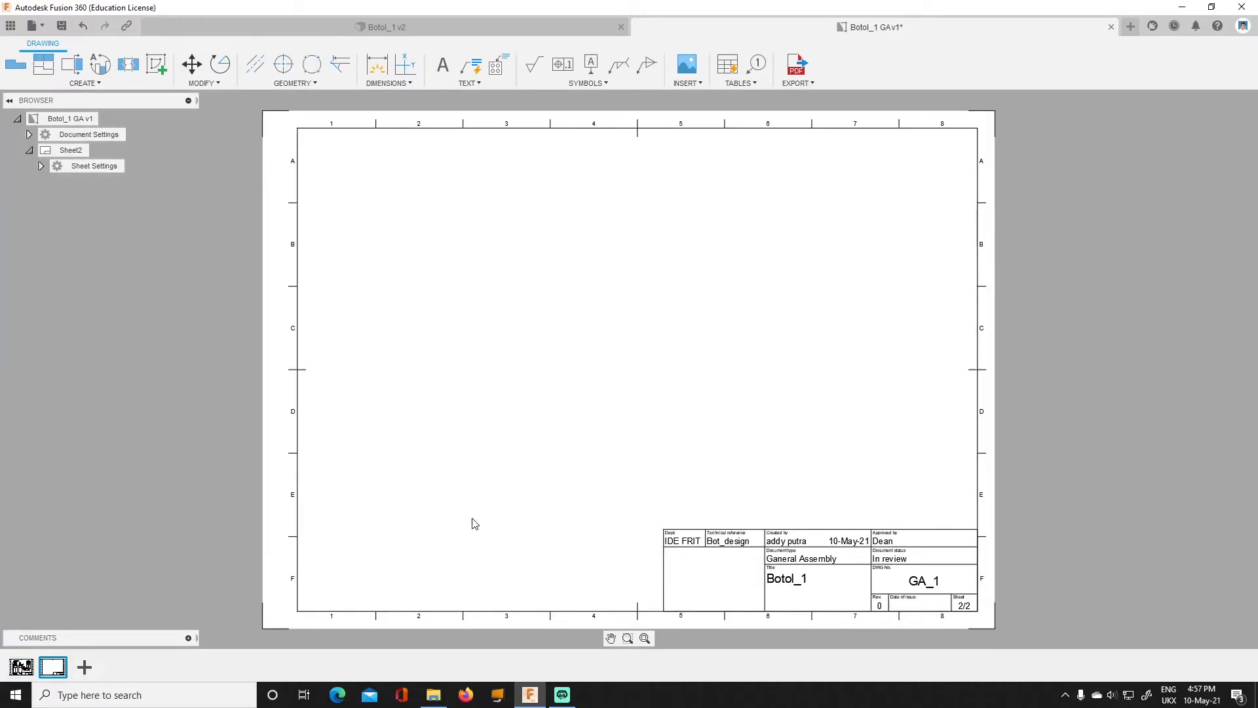
{"action": "right_click", "coordinate": [55, 668]}
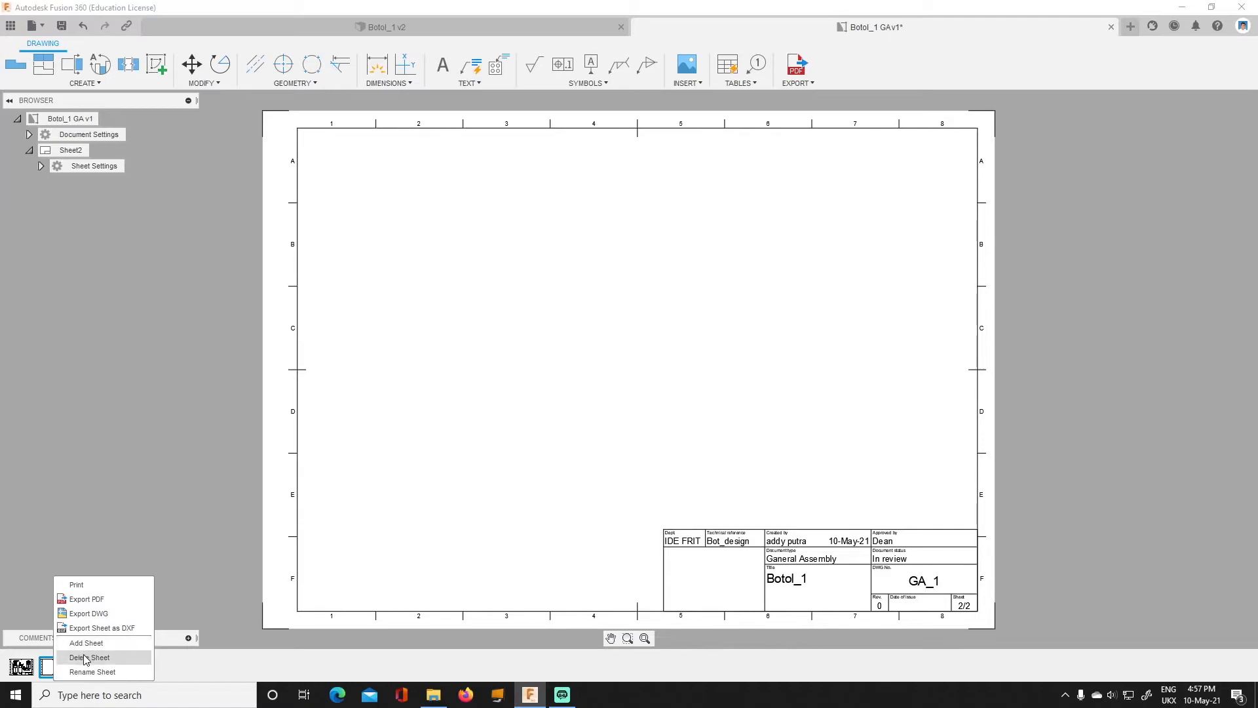
{"action": "left_click", "coordinate": [85, 657]}
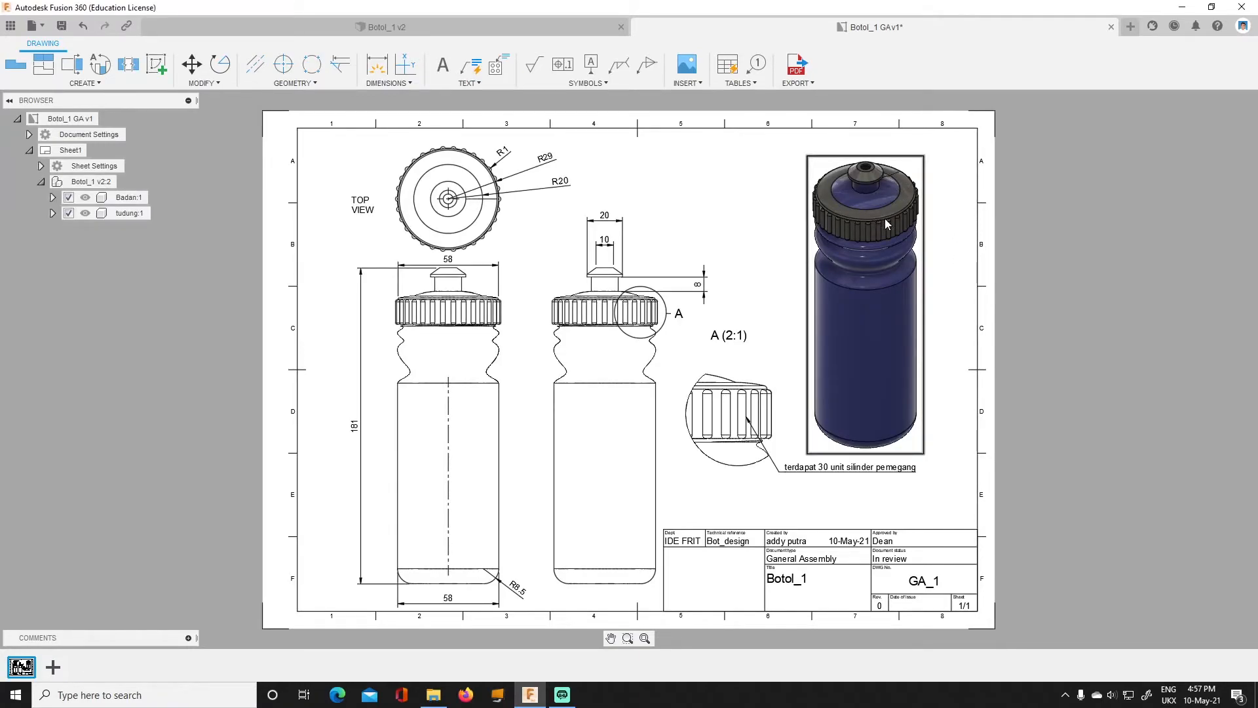
Create a drawing of only the tudung:1 component from the Botol_1 design, on a new A3 sheet in the existing Botol_1 GA drawing.
{"action": "left_click", "coordinate": [482, 26]}
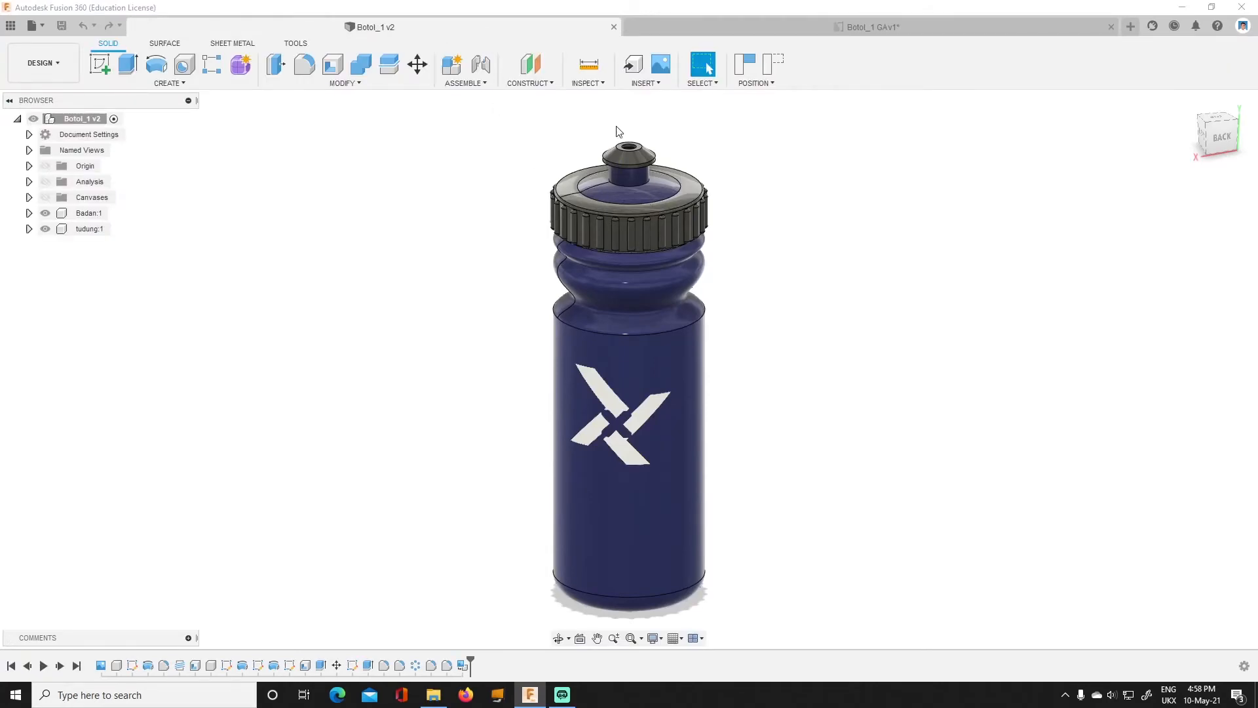
{"action": "left_click", "coordinate": [92, 230]}
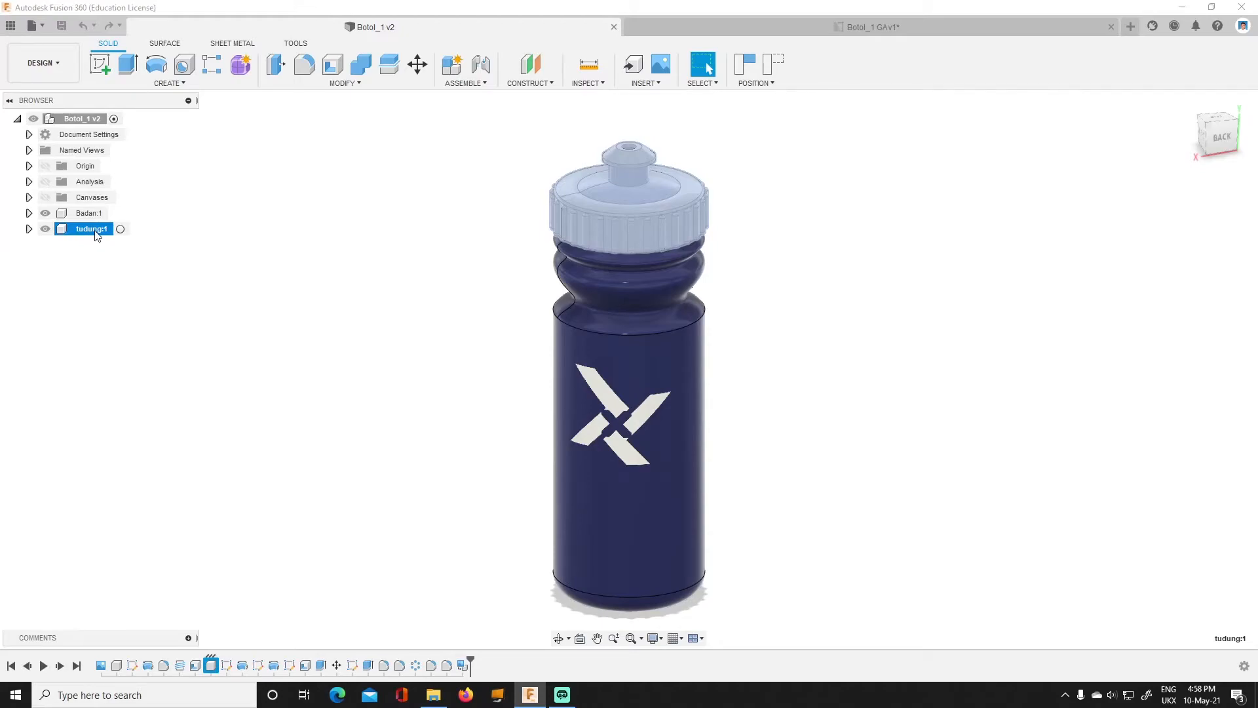
{"action": "left_click", "coordinate": [61, 65]}
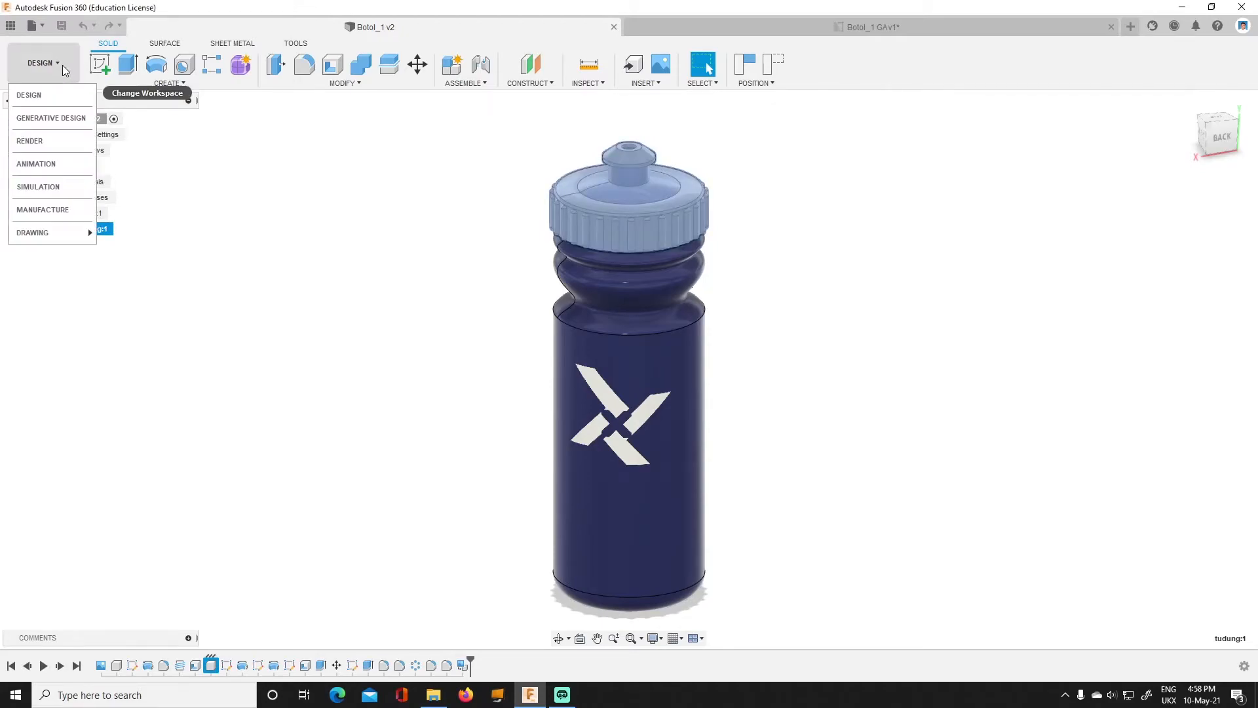
{"action": "left_click", "coordinate": [88, 232]}
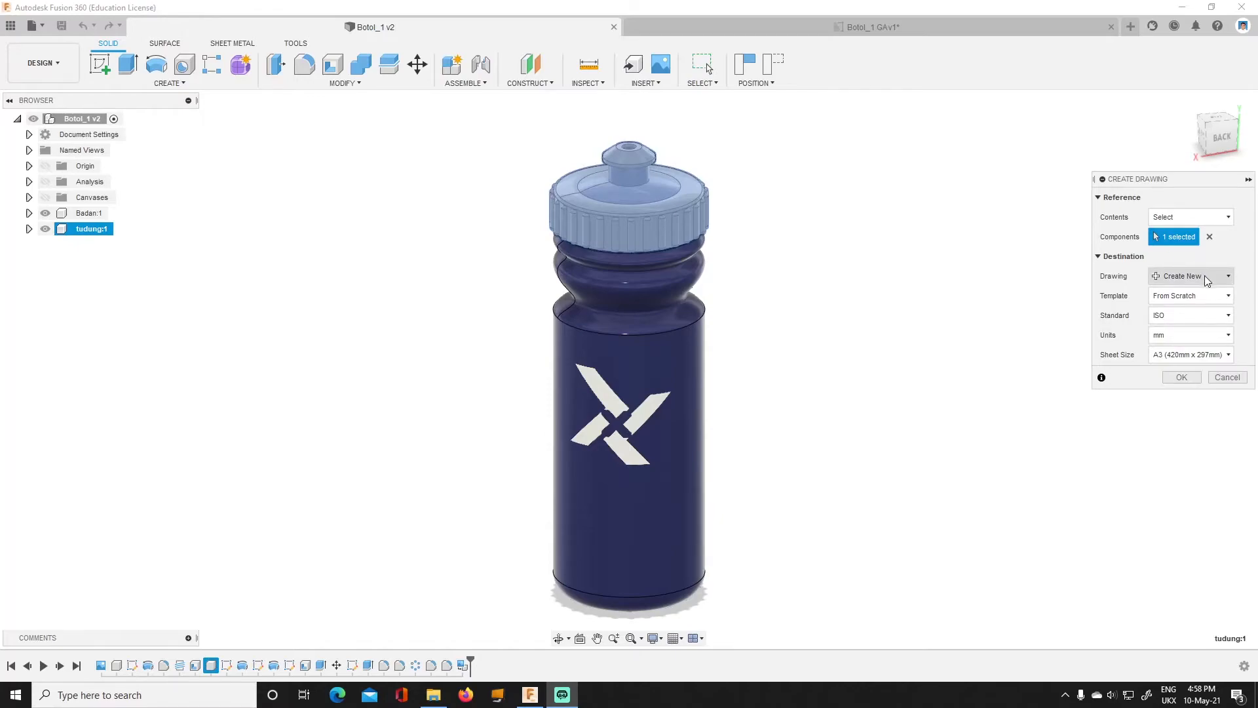
{"action": "left_click", "coordinate": [1195, 279]}
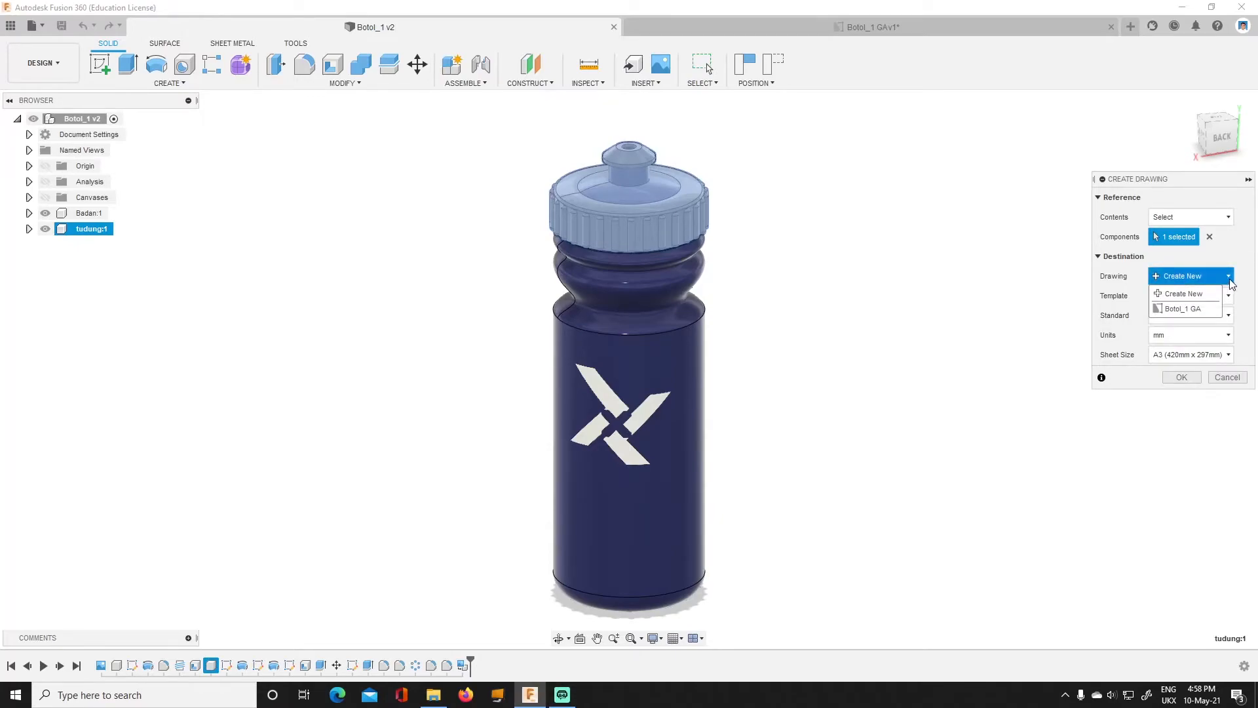
{"action": "left_click", "coordinate": [1194, 312]}
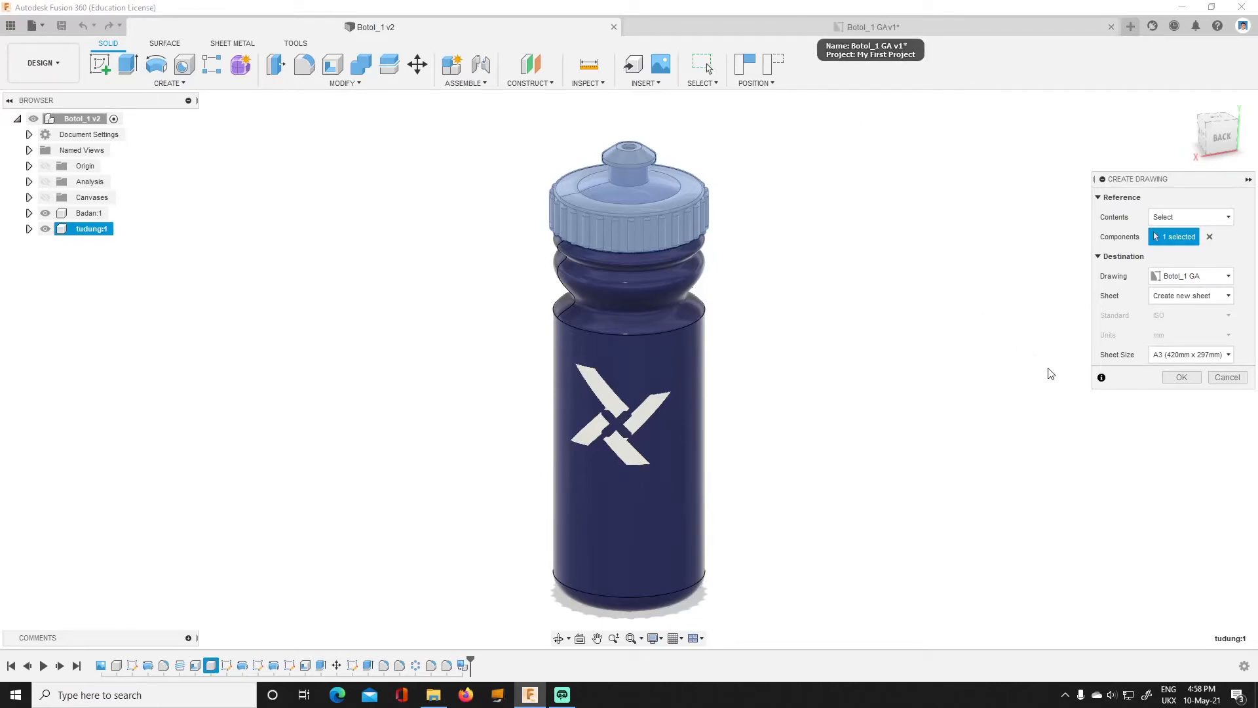
{"action": "left_click", "coordinate": [1182, 378]}
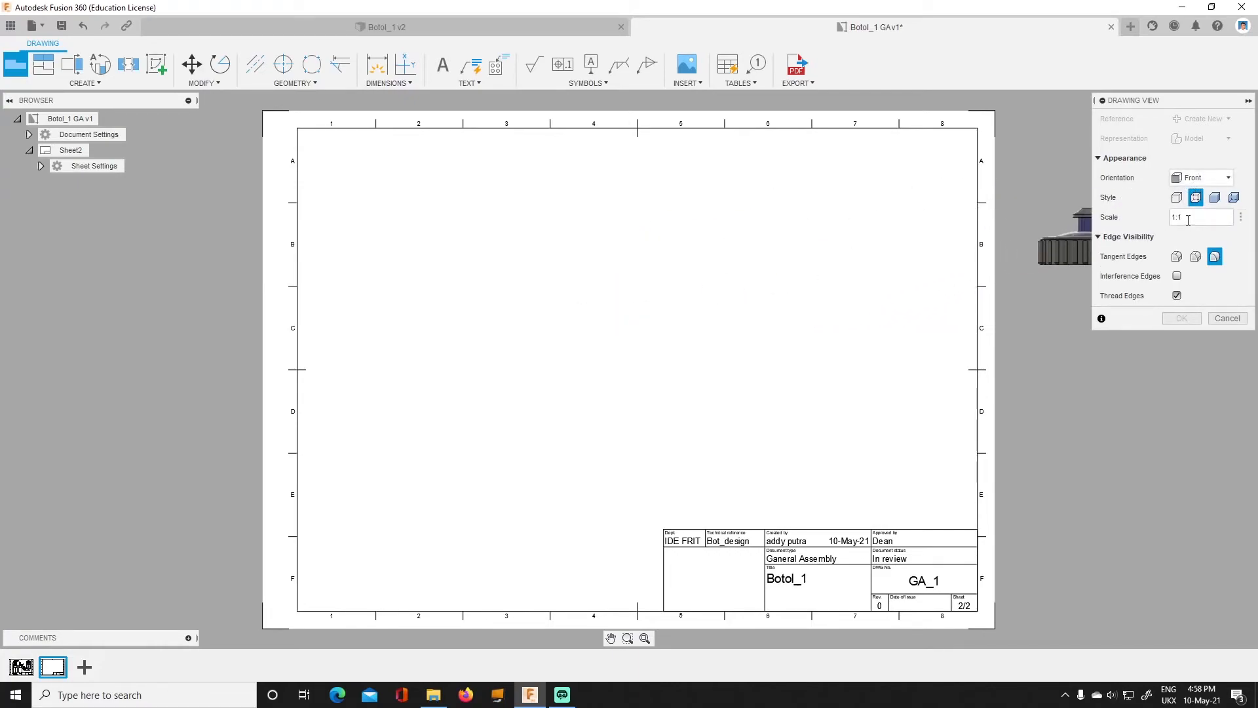
Place a front base view of the cap at 2:1 scale in the sheet's upper left area.
{"action": "left_click", "coordinate": [1233, 215]}
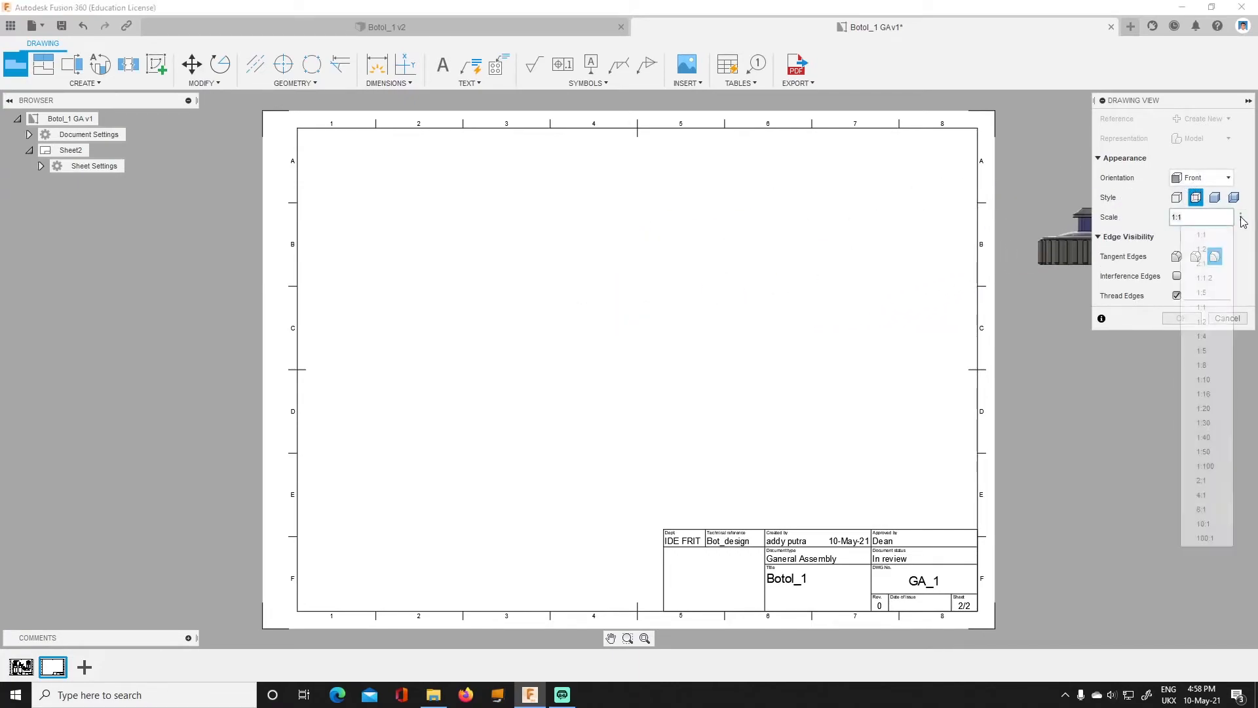
{"action": "left_click", "coordinate": [1208, 331]}
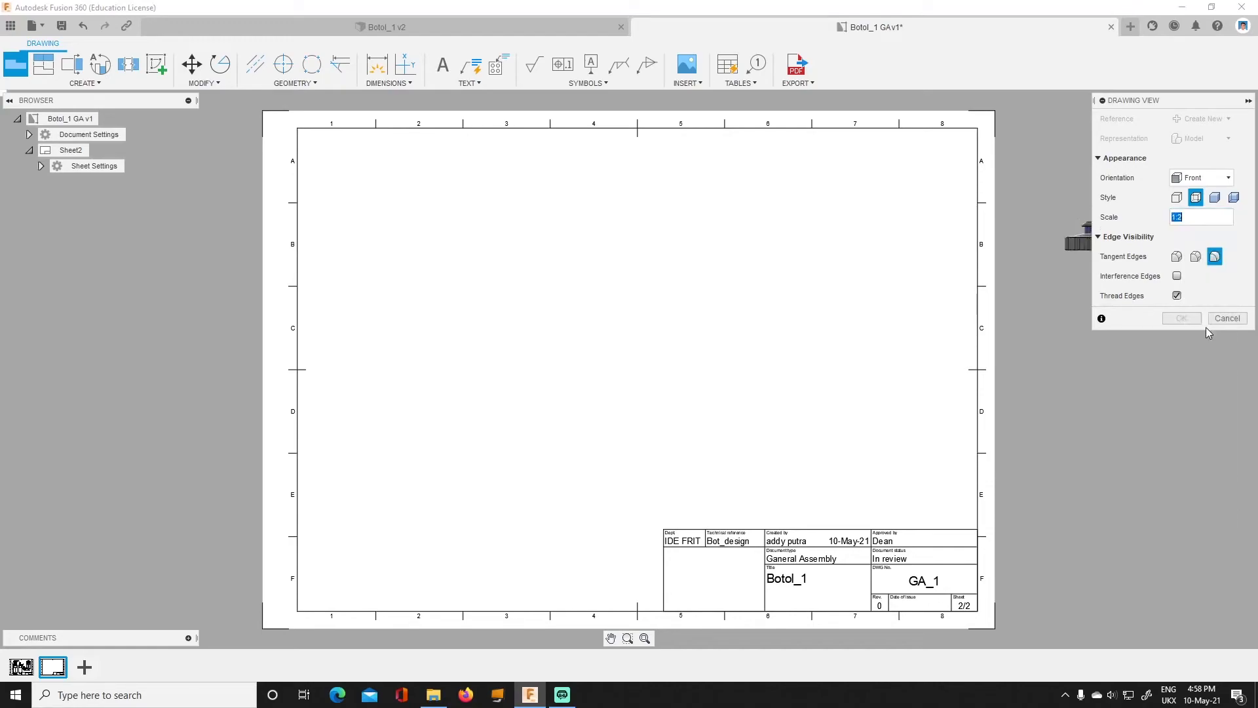
{"action": "left_click", "coordinate": [1243, 219]}
{"action": "left_click", "coordinate": [1206, 480]}
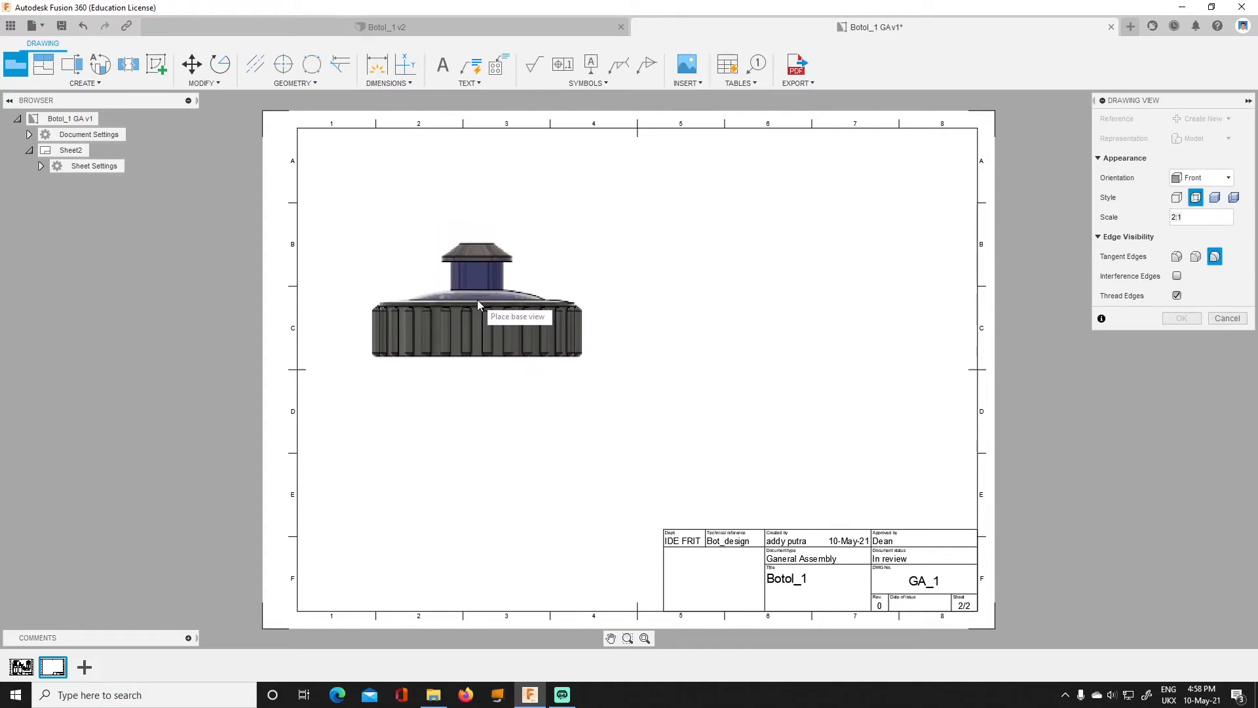
{"action": "left_click", "coordinate": [476, 262]}
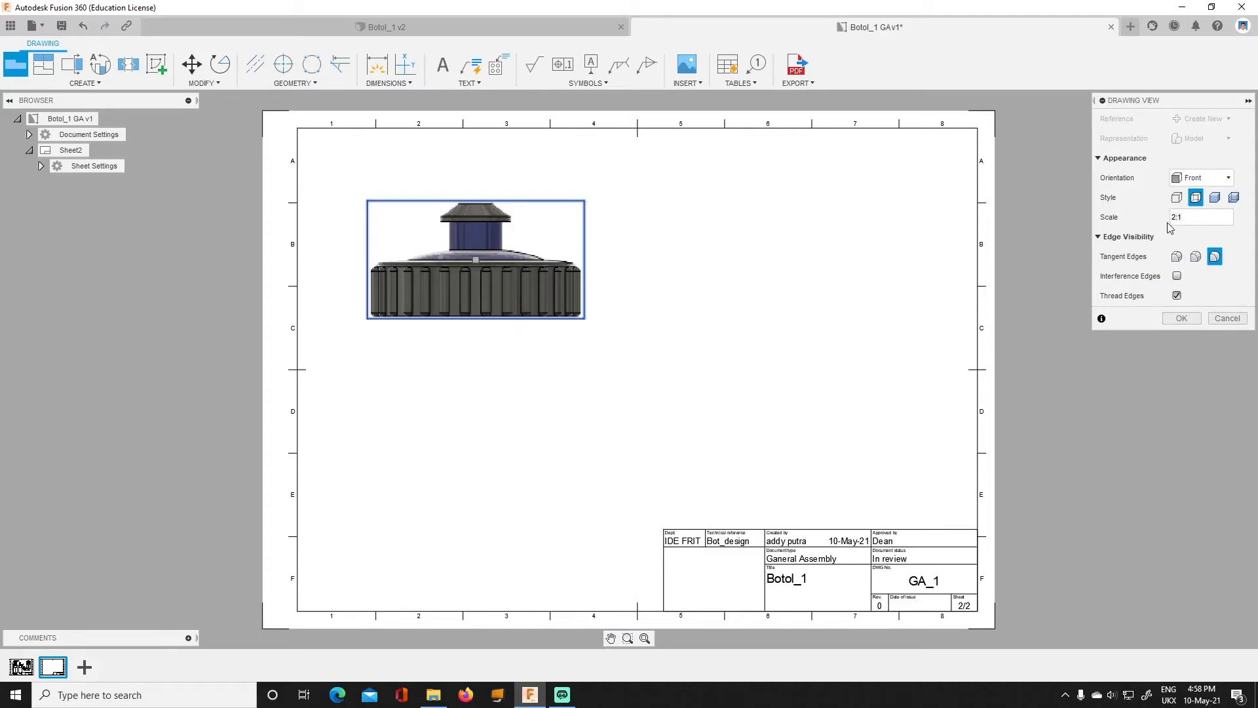
{"action": "left_click", "coordinate": [1182, 317]}
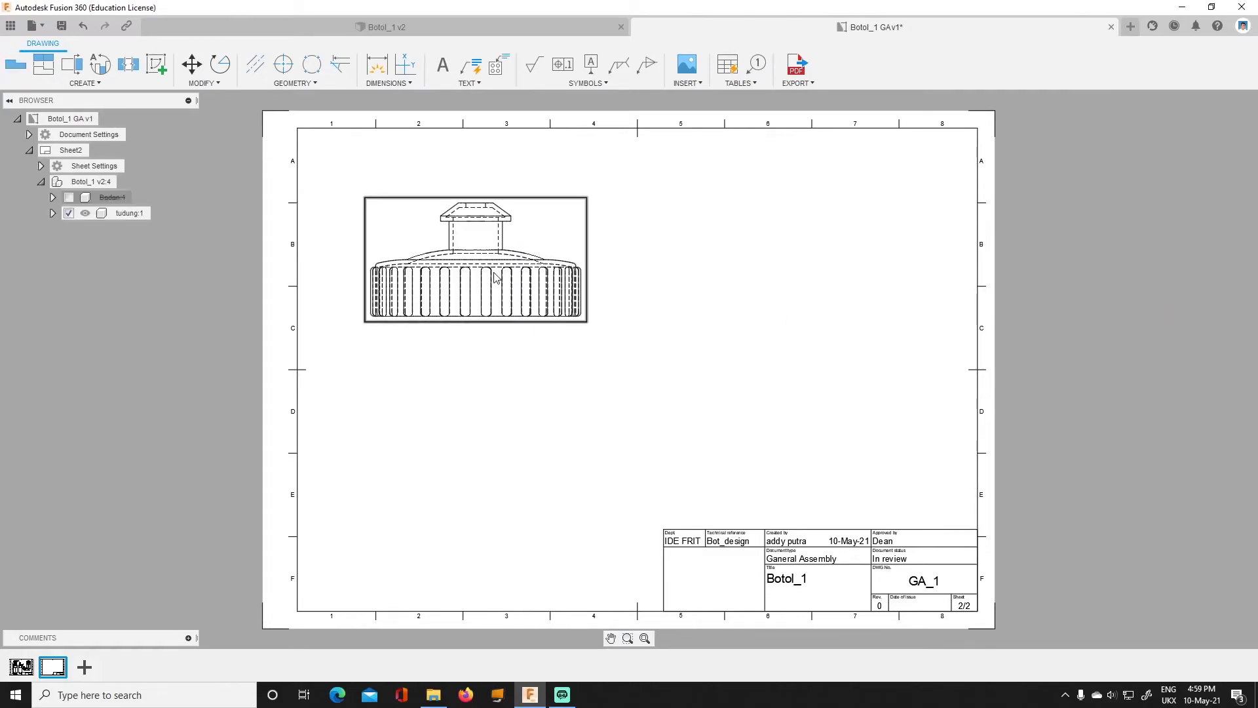
Project a top view below the cap's front view, plus one isometric view from above and one from underneath.
{"action": "scroll", "coordinate": [488, 275], "scroll_direction": "up", "scroll_amount": 4}
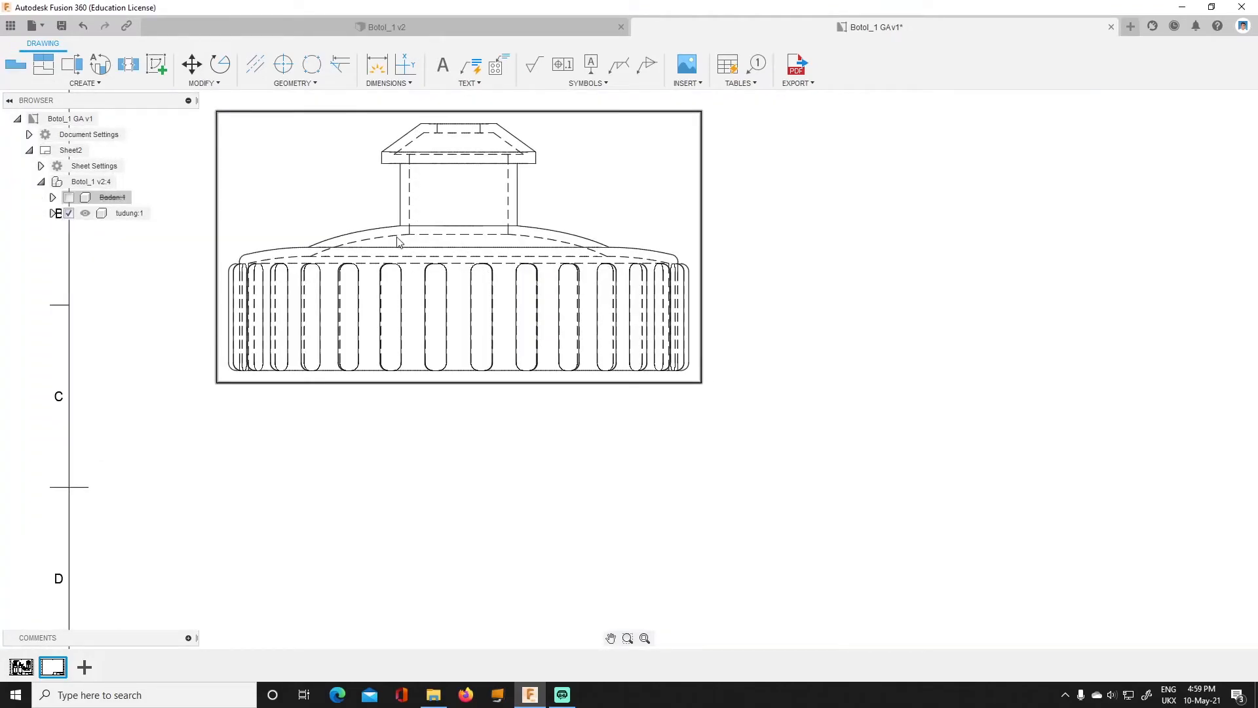
{"action": "scroll", "coordinate": [457, 256], "scroll_direction": "down", "scroll_amount": 1}
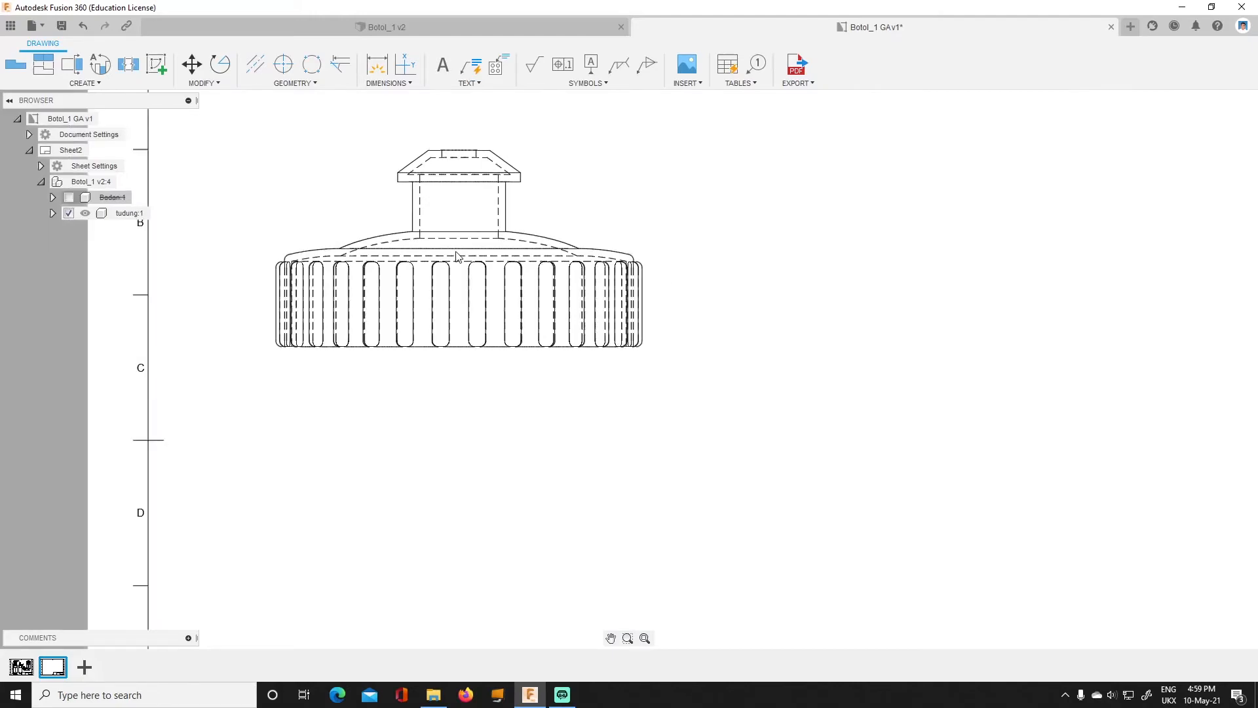
{"action": "scroll", "coordinate": [457, 256], "scroll_direction": "down", "scroll_amount": 4}
{"action": "scroll", "coordinate": [347, 197], "scroll_direction": "up", "scroll_amount": 2}
{"action": "left_click", "coordinate": [43, 63]}
{"action": "left_click", "coordinate": [504, 322]}
{"action": "scroll", "coordinate": [544, 486], "scroll_direction": "down", "scroll_amount": 2}
{"action": "scroll", "coordinate": [544, 486], "scroll_direction": "up", "scroll_amount": 1}
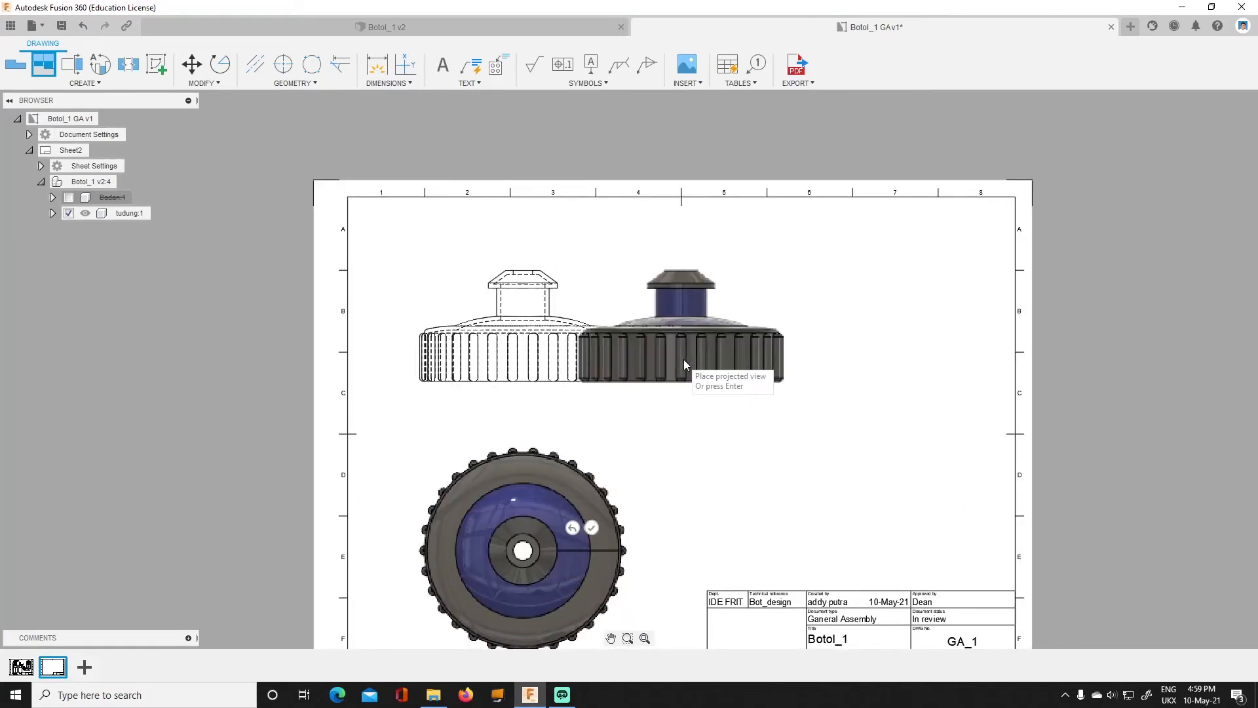
{"action": "left_click", "coordinate": [886, 407]}
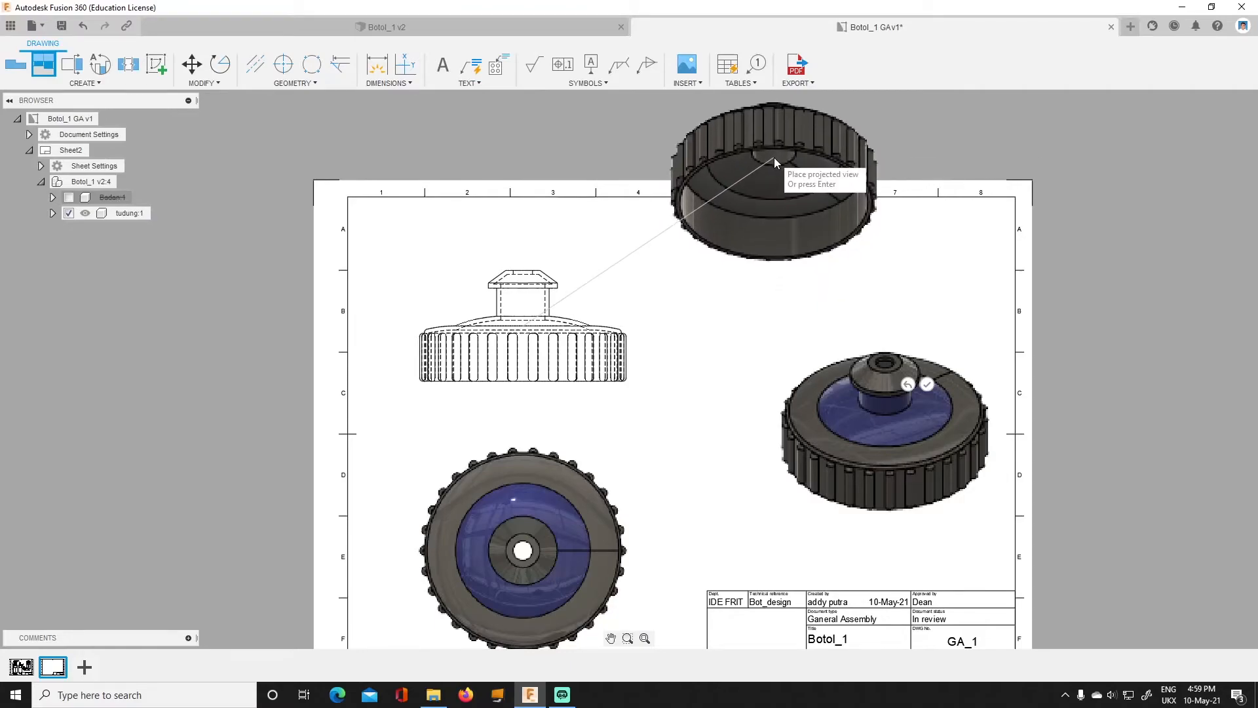
{"action": "left_click", "coordinate": [786, 180]}
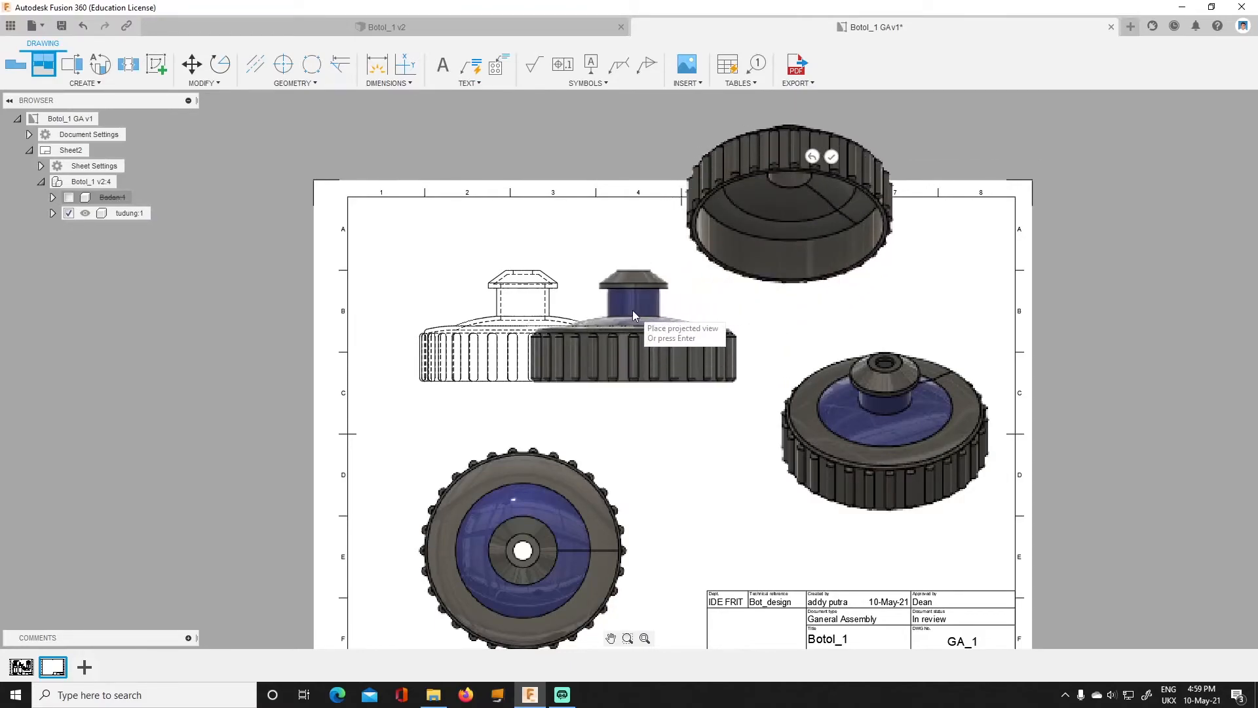
{"action": "right_click", "coordinate": [614, 289]}
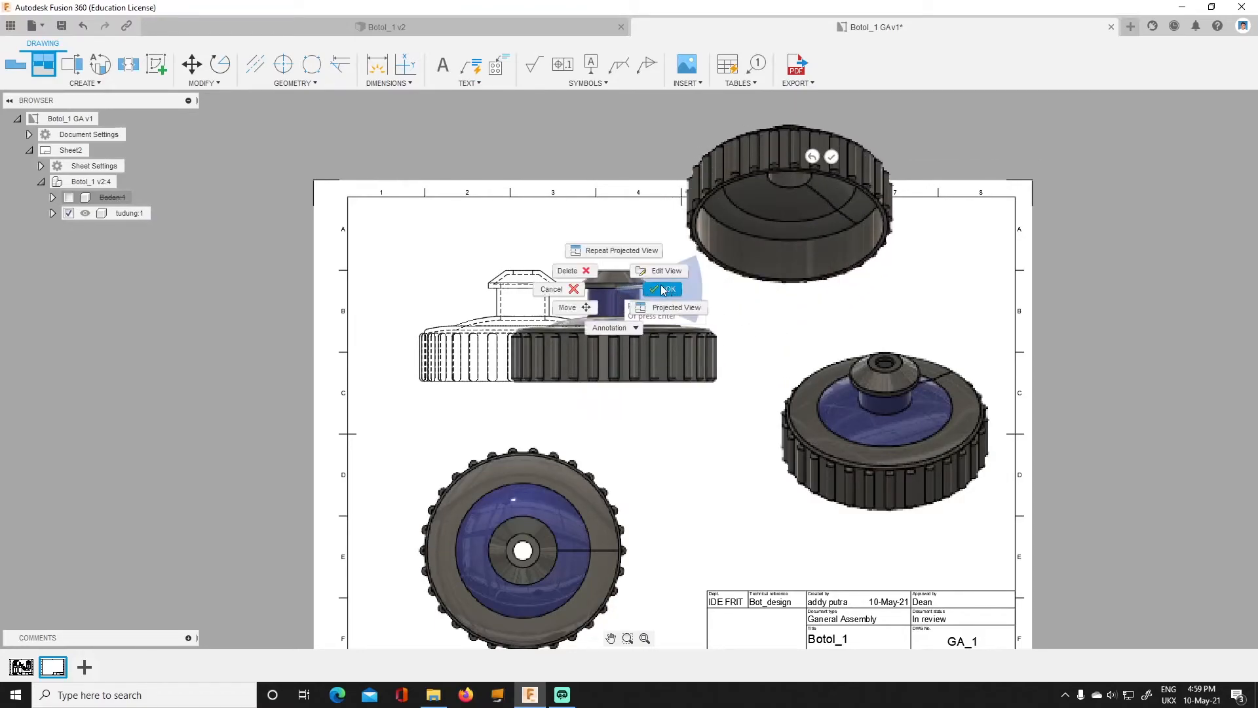
{"action": "left_click", "coordinate": [575, 289]}
Swap the vertical order of the cap's views, moving the top view above and the front view to the sheet's lower area.
{"action": "scroll", "coordinate": [692, 386], "scroll_direction": "down", "scroll_amount": 1}
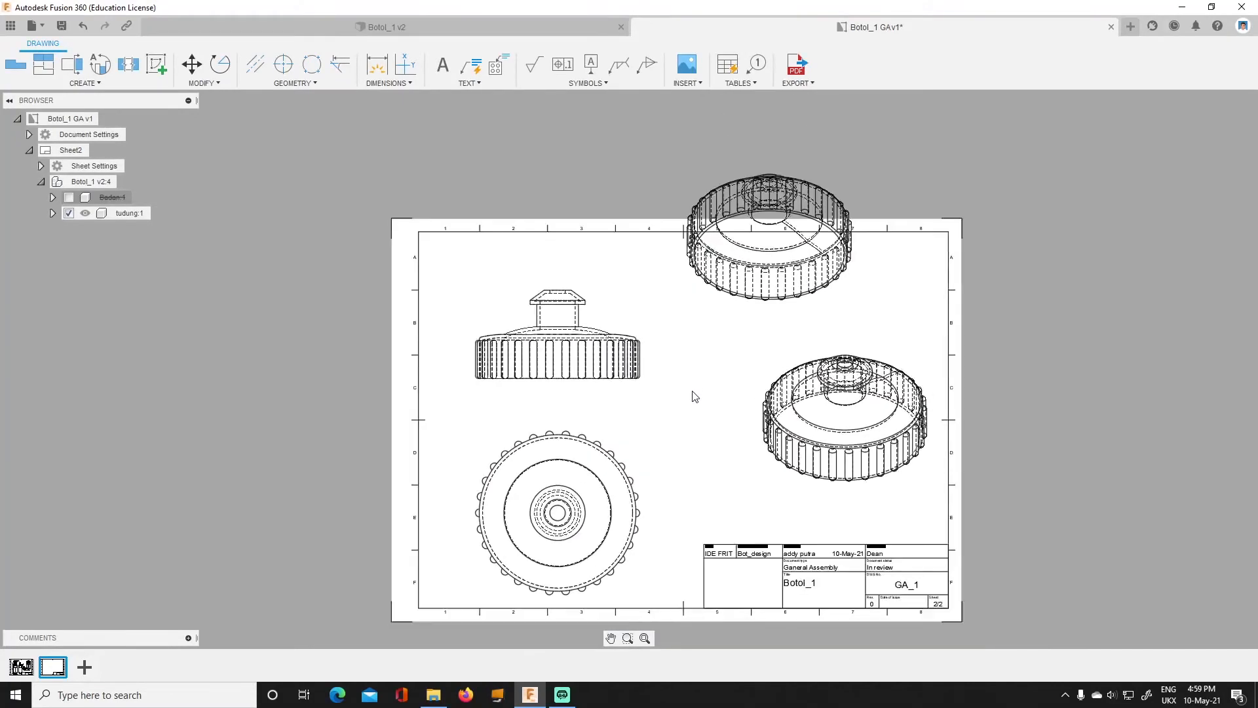
{"action": "left_click", "coordinate": [574, 501]}
{"action": "left_click_drag", "start_coordinate": [574, 501], "coordinate": [560, 490]}
{"action": "left_click", "coordinate": [559, 490]}
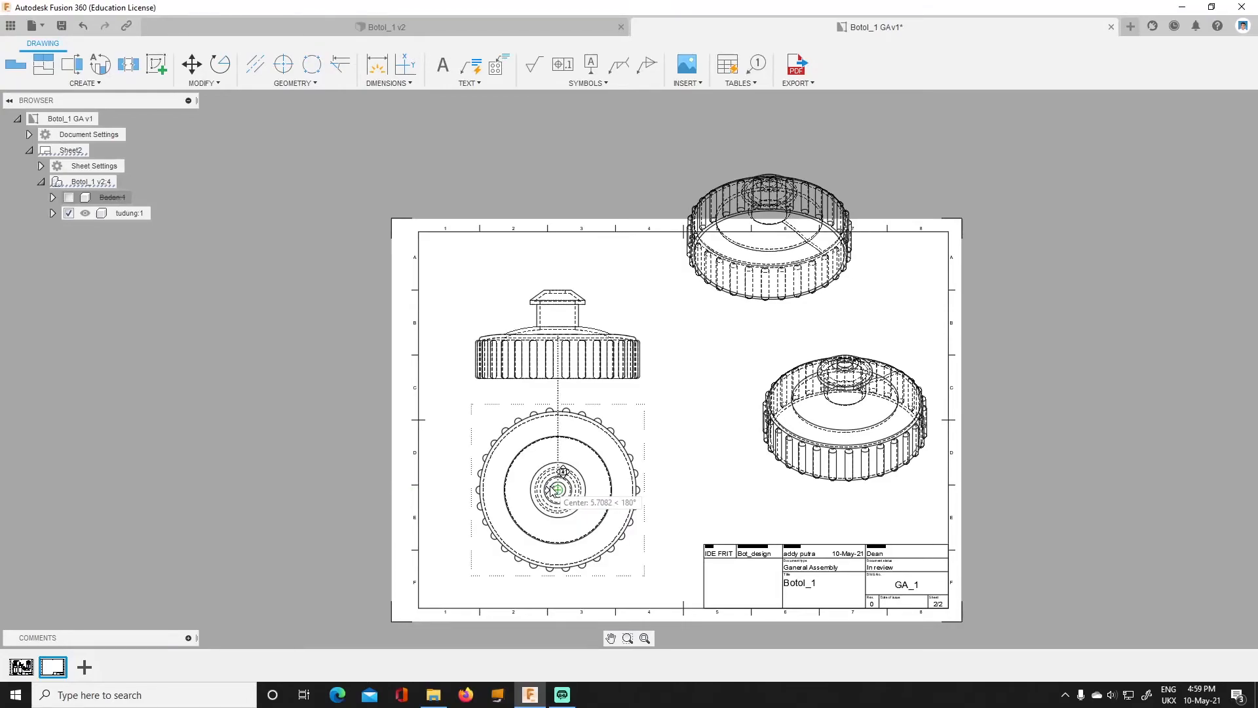
{"action": "left_click", "coordinate": [558, 261]}
{"action": "key", "text": "Escape"}
{"action": "left_click", "coordinate": [561, 339]}
{"action": "left_click", "coordinate": [561, 336]}
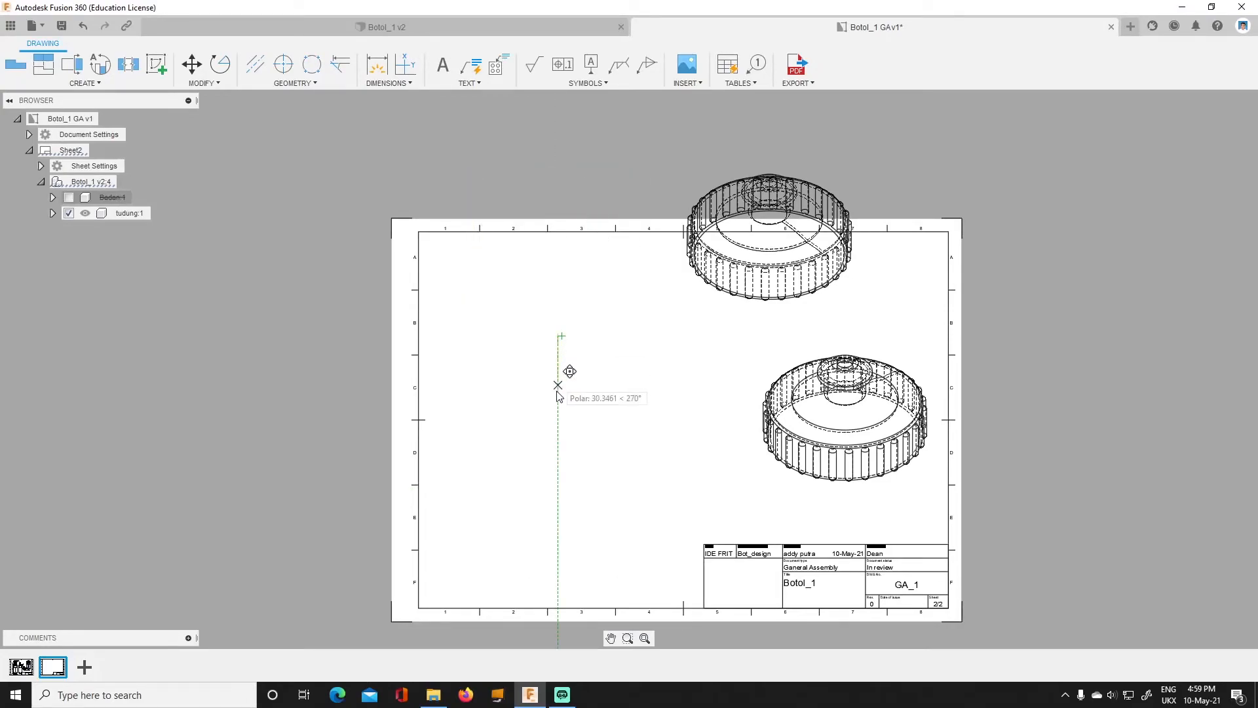
{"action": "left_click", "coordinate": [556, 512]}
Shift the top view down inside the sheet frame and lower the front view slightly beneath it.
{"action": "left_click", "coordinate": [574, 292]}
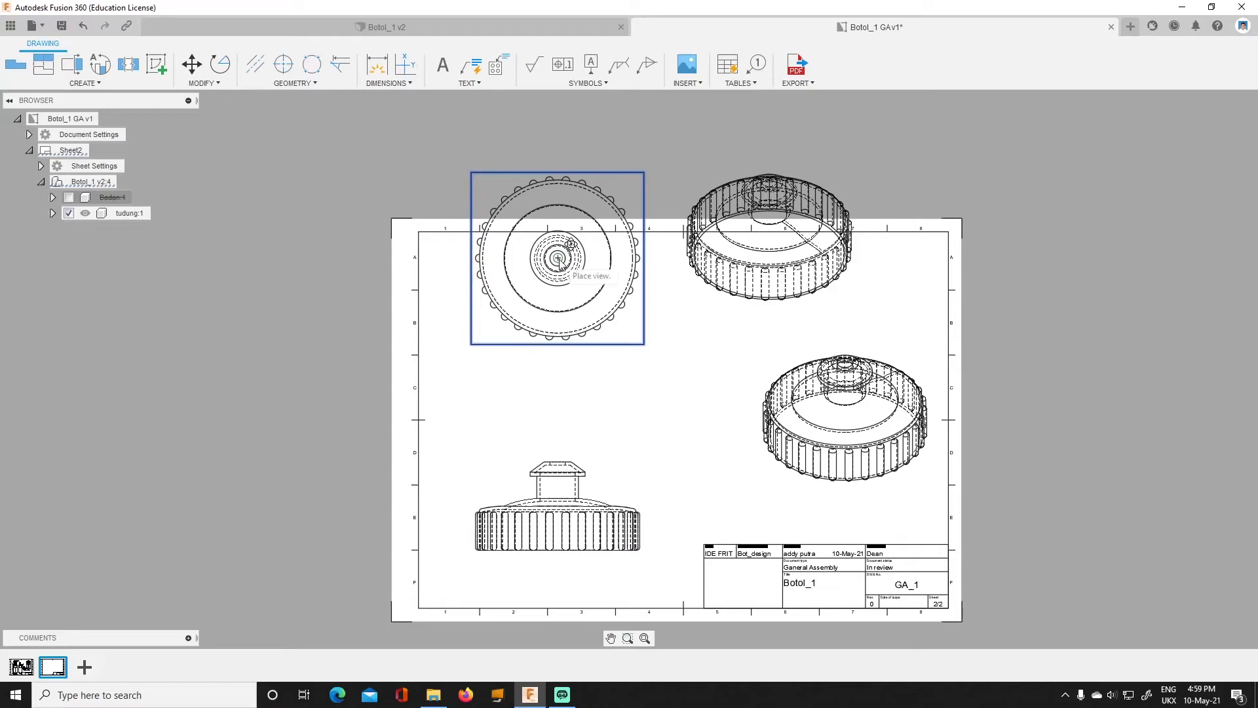
{"action": "left_click", "coordinate": [557, 261]}
{"action": "left_click", "coordinate": [557, 348]}
{"action": "left_click", "coordinate": [565, 485]}
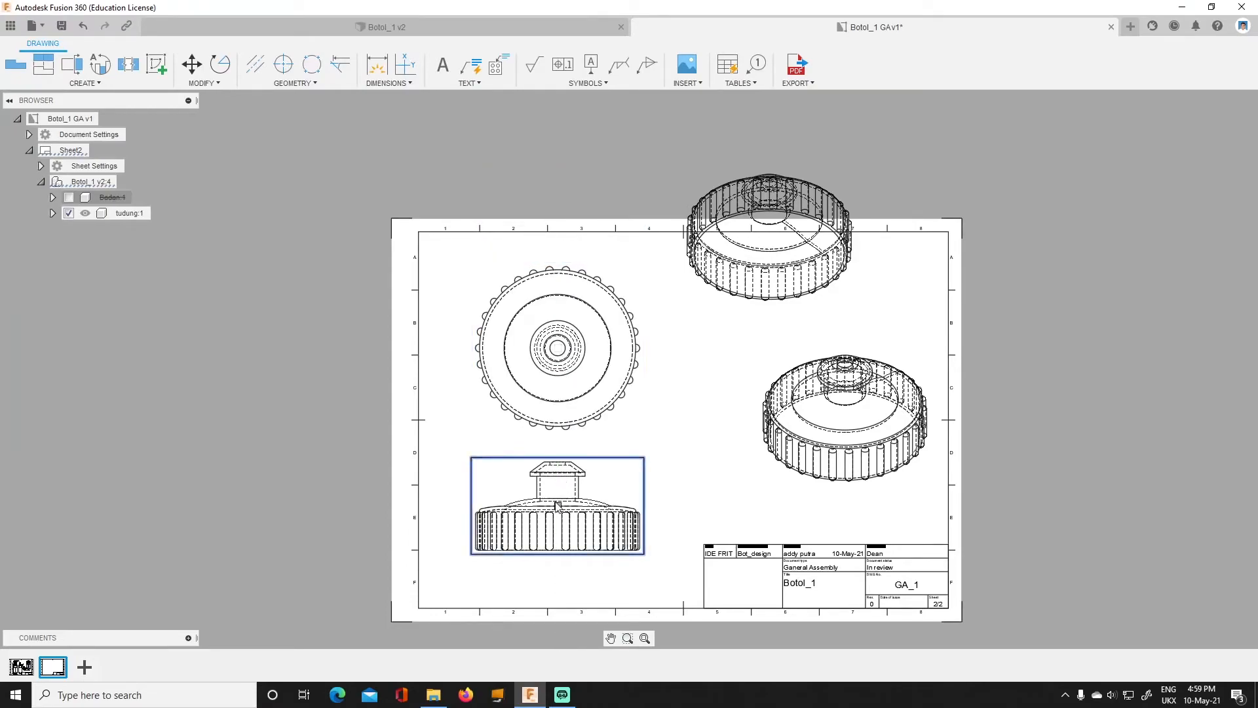
{"action": "left_click", "coordinate": [557, 512]}
{"action": "left_click", "coordinate": [558, 511]}
Move the lower isometric view slightly down and bring the underside isometric view fully inside the sheet frame.
{"action": "left_click", "coordinate": [836, 364]}
{"action": "left_click", "coordinate": [846, 423]}
{"action": "left_click", "coordinate": [859, 435]}
{"action": "left_click", "coordinate": [804, 282]}
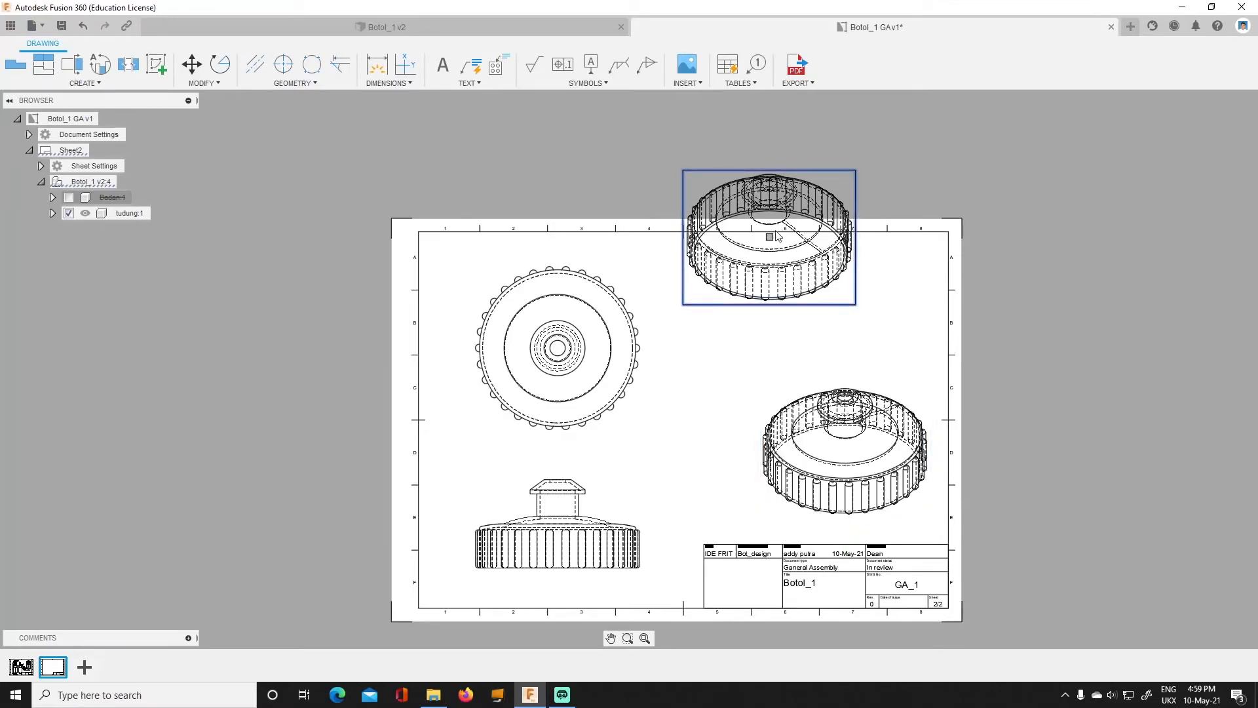
{"action": "left_click", "coordinate": [780, 233]}
{"action": "left_click", "coordinate": [770, 308]}
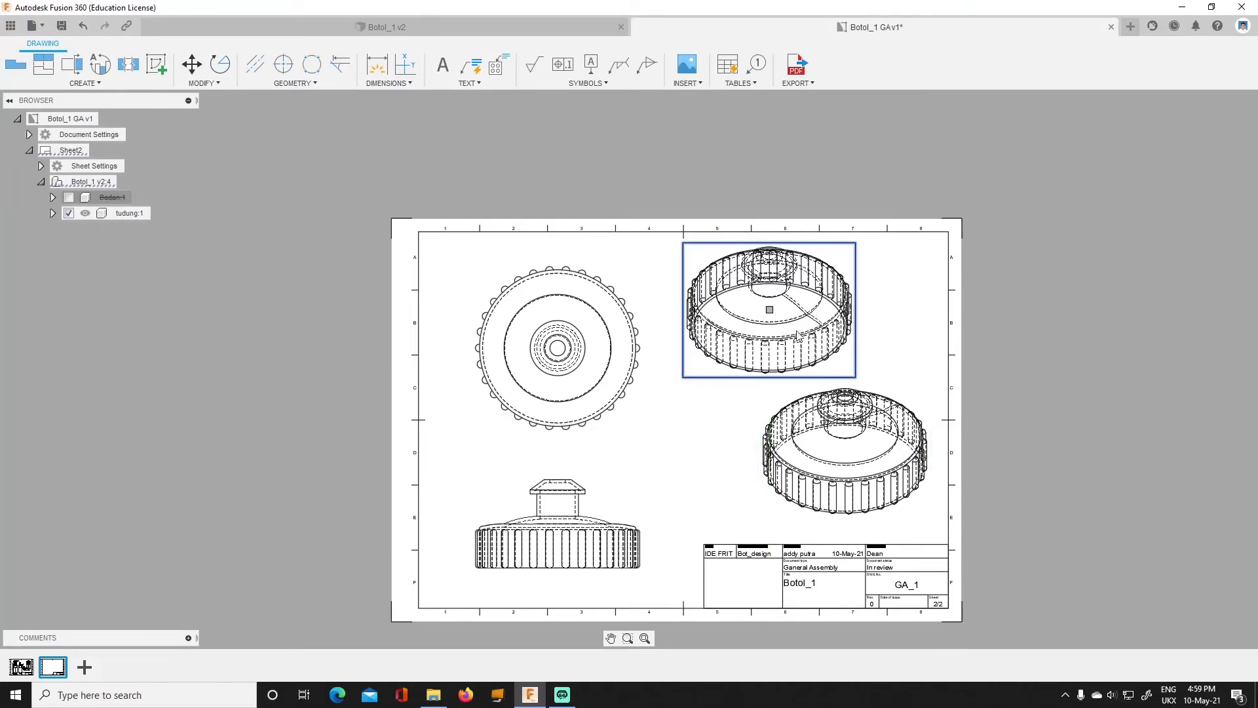
Change the style of the lower isometric cap view to shaded with hidden edges.
{"action": "double_click", "coordinate": [871, 433]}
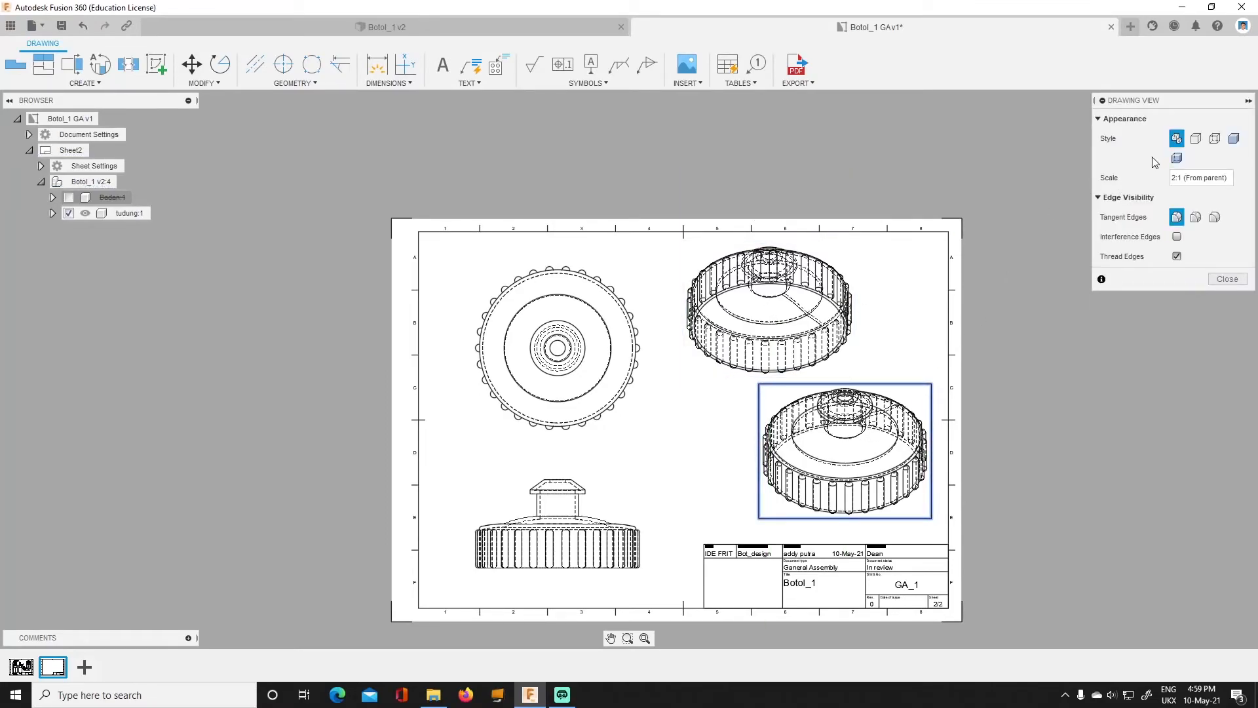
{"action": "left_click", "coordinate": [1177, 158]}
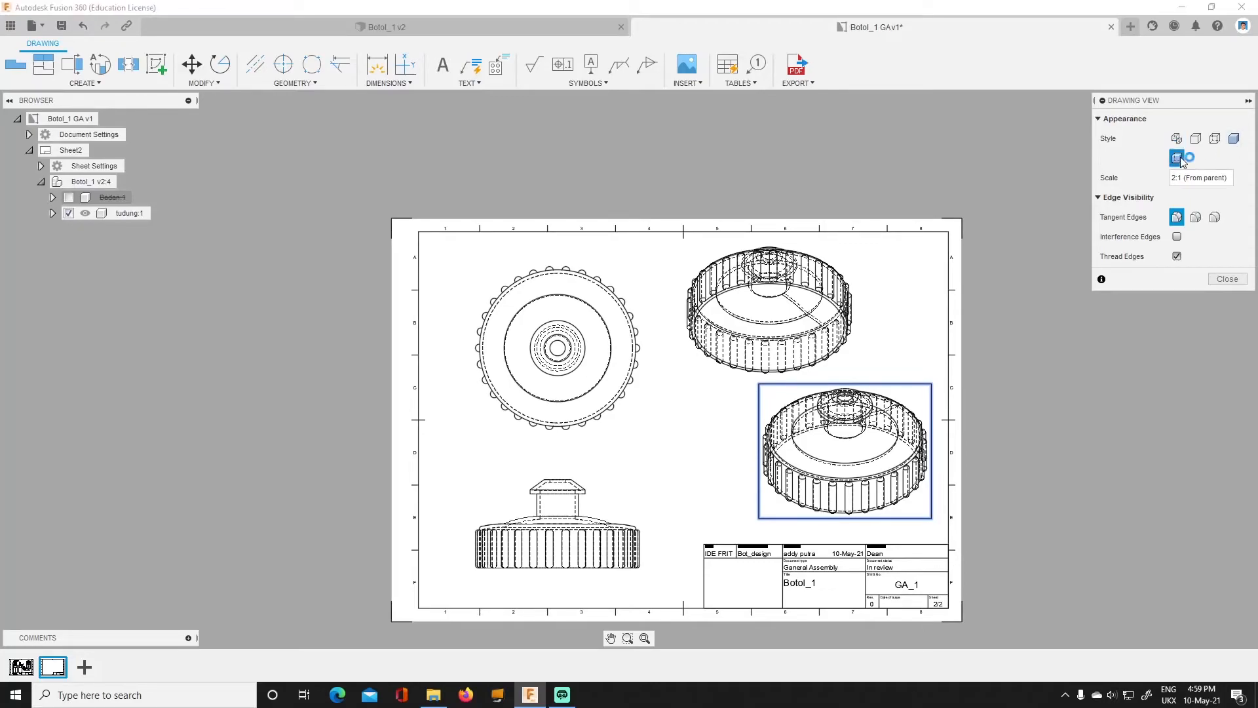
{"action": "left_click", "coordinate": [1220, 280]}
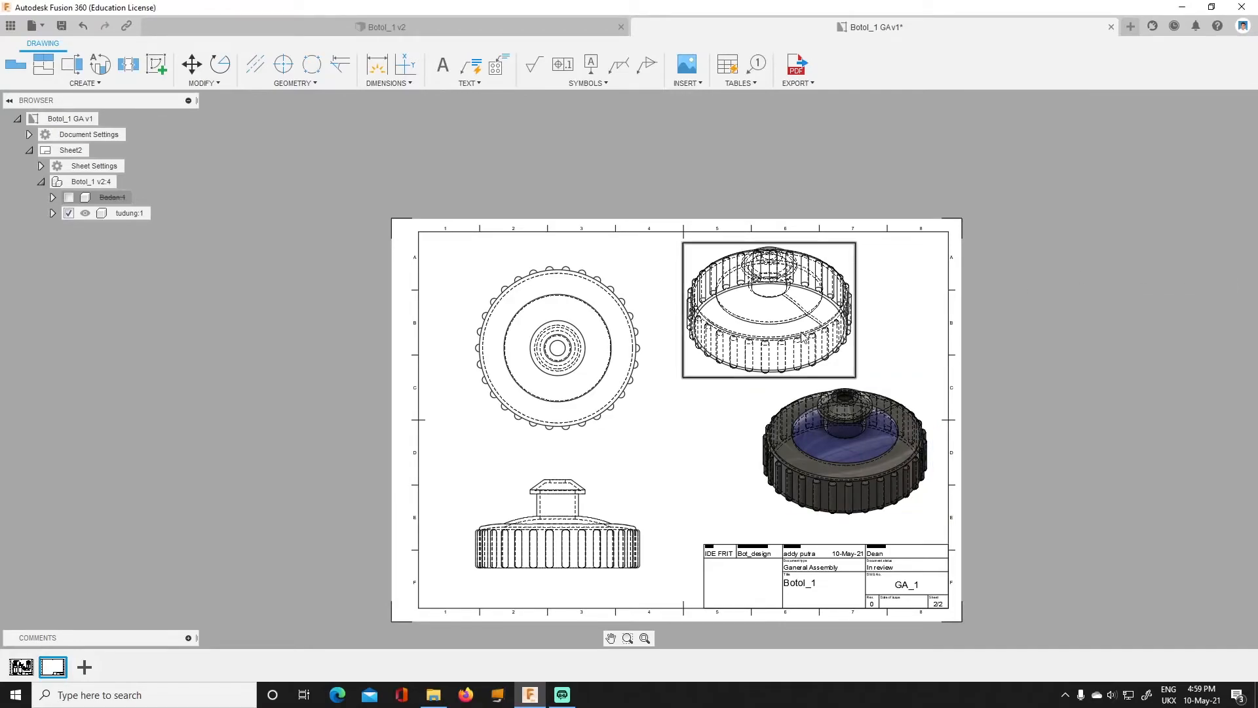
Change the style of the upper underside isometric cap view to shaded with hidden edges.
{"action": "double_click", "coordinate": [858, 295]}
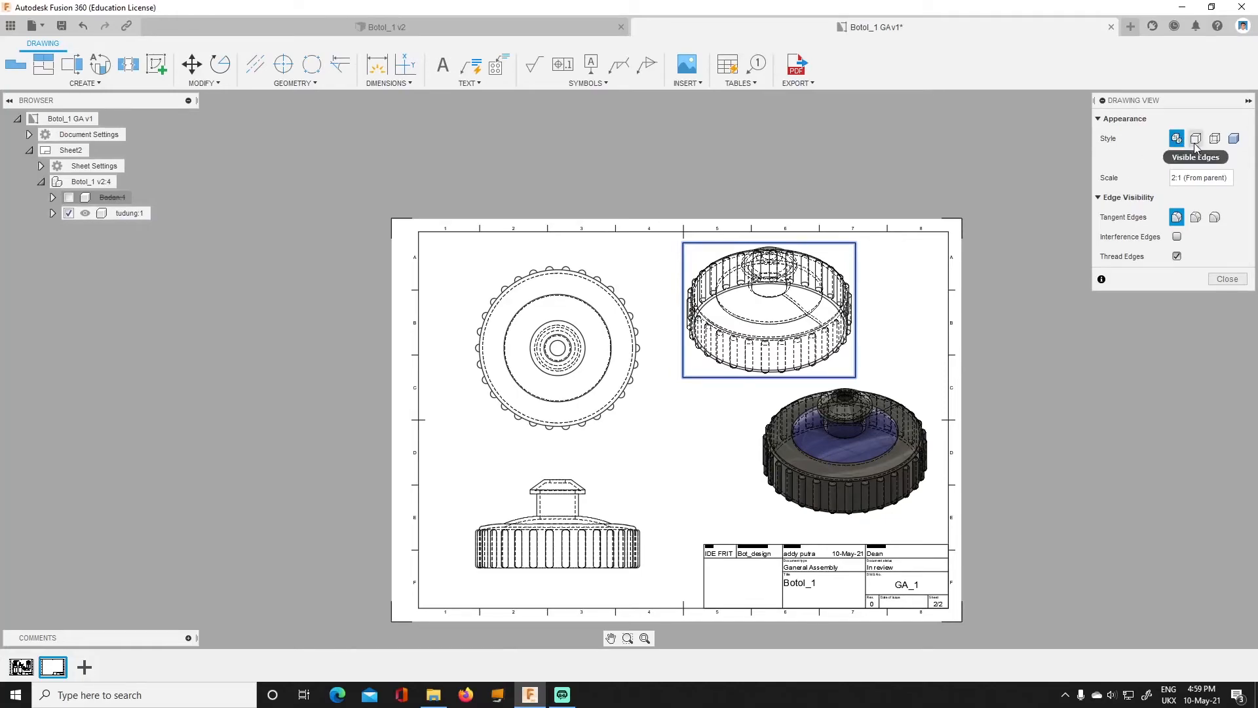
{"action": "left_click", "coordinate": [1178, 158]}
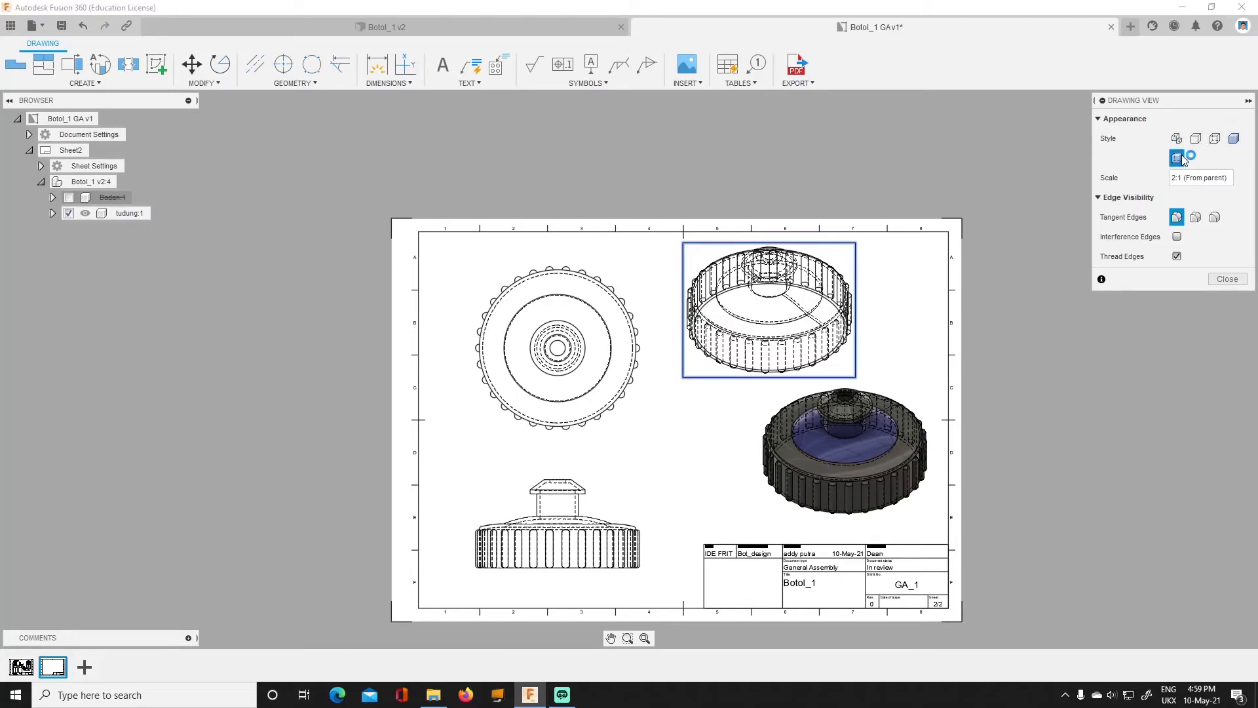
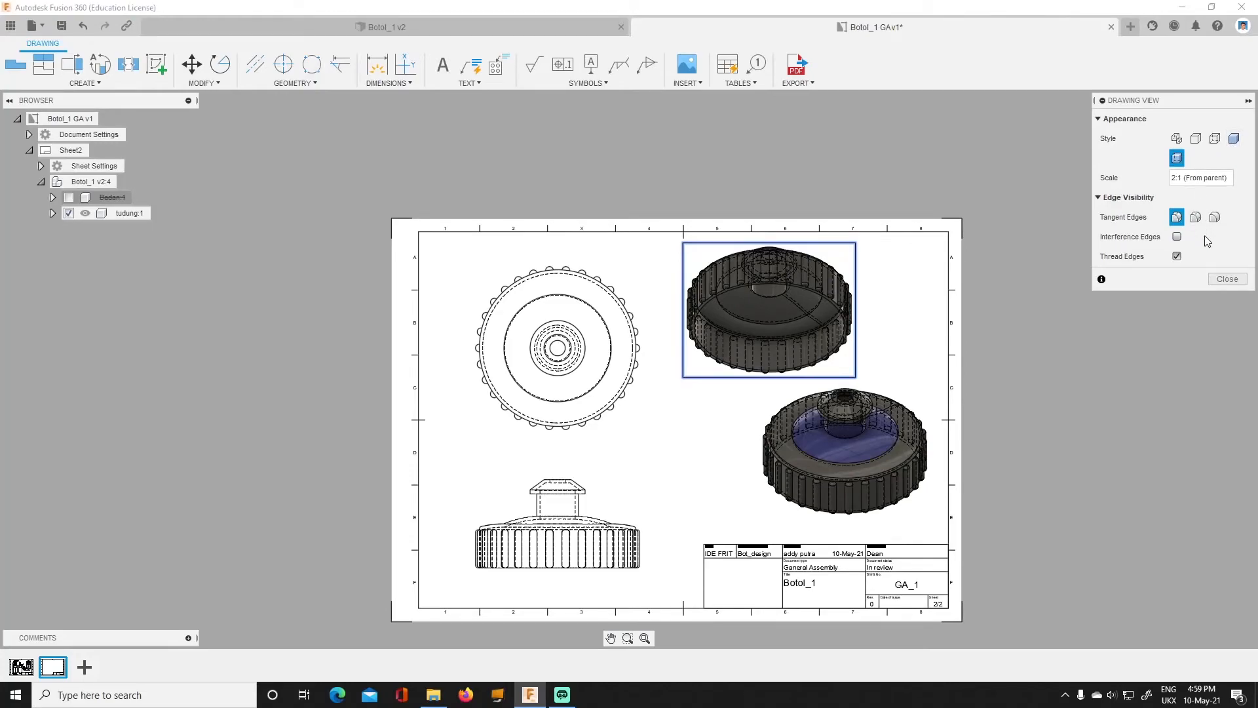
{"action": "left_click", "coordinate": [1220, 282]}
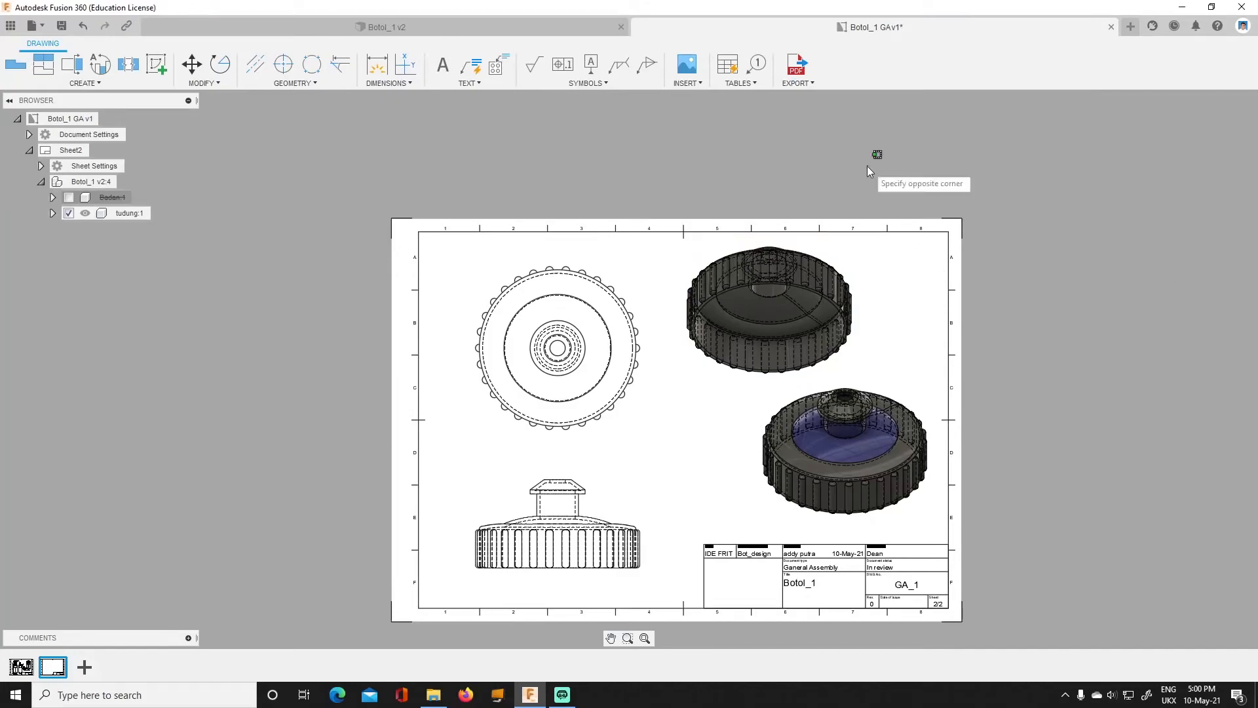
Set the technical reference in the second sheet's title block to 2:1.
{"action": "scroll", "coordinate": [775, 354], "scroll_direction": "up", "scroll_amount": 1}
{"action": "scroll", "coordinate": [704, 453], "scroll_direction": "down", "scroll_amount": 3}
{"action": "scroll", "coordinate": [728, 444], "scroll_direction": "up", "scroll_amount": 5}
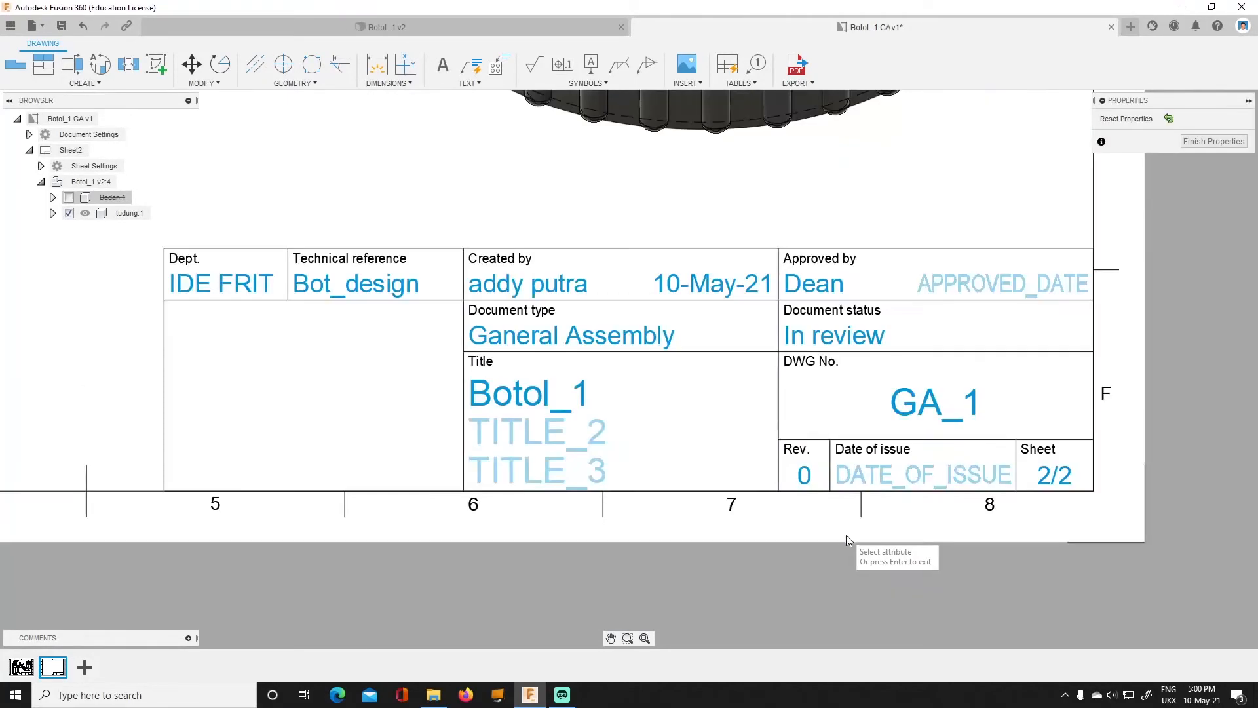
{"action": "double_click", "coordinate": [849, 536]}
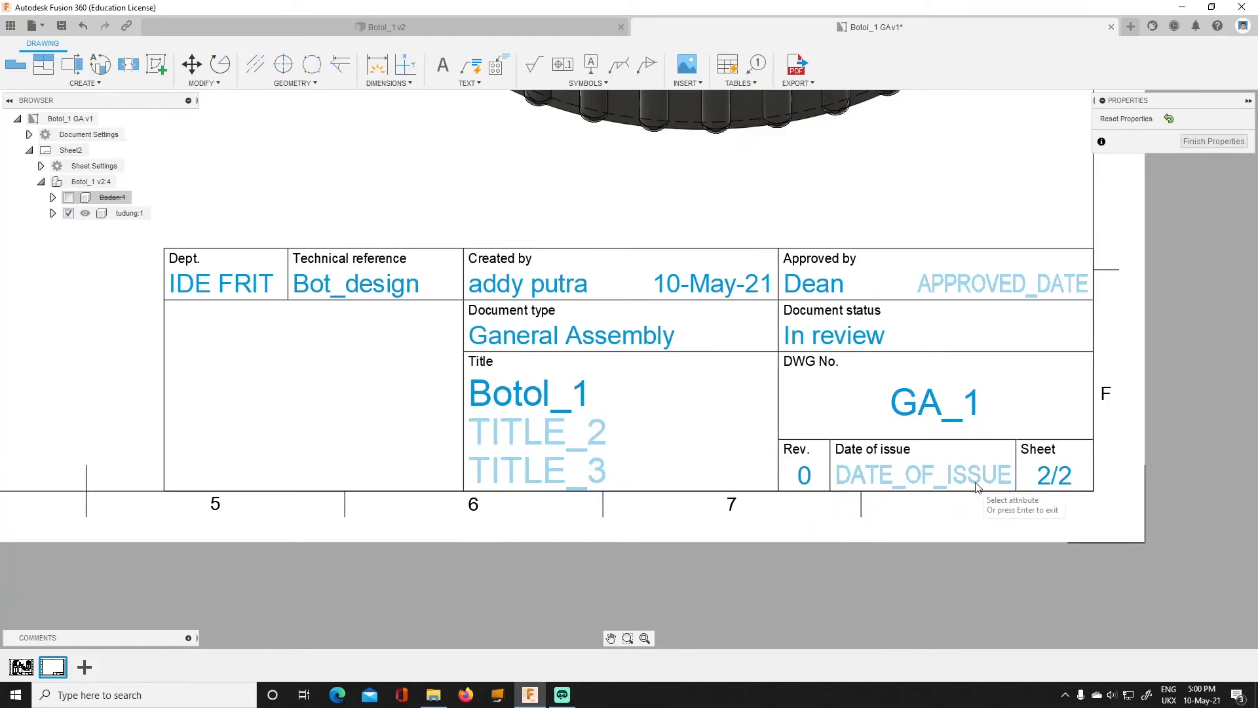
{"action": "scroll", "coordinate": [784, 434], "scroll_direction": "down", "scroll_amount": 5}
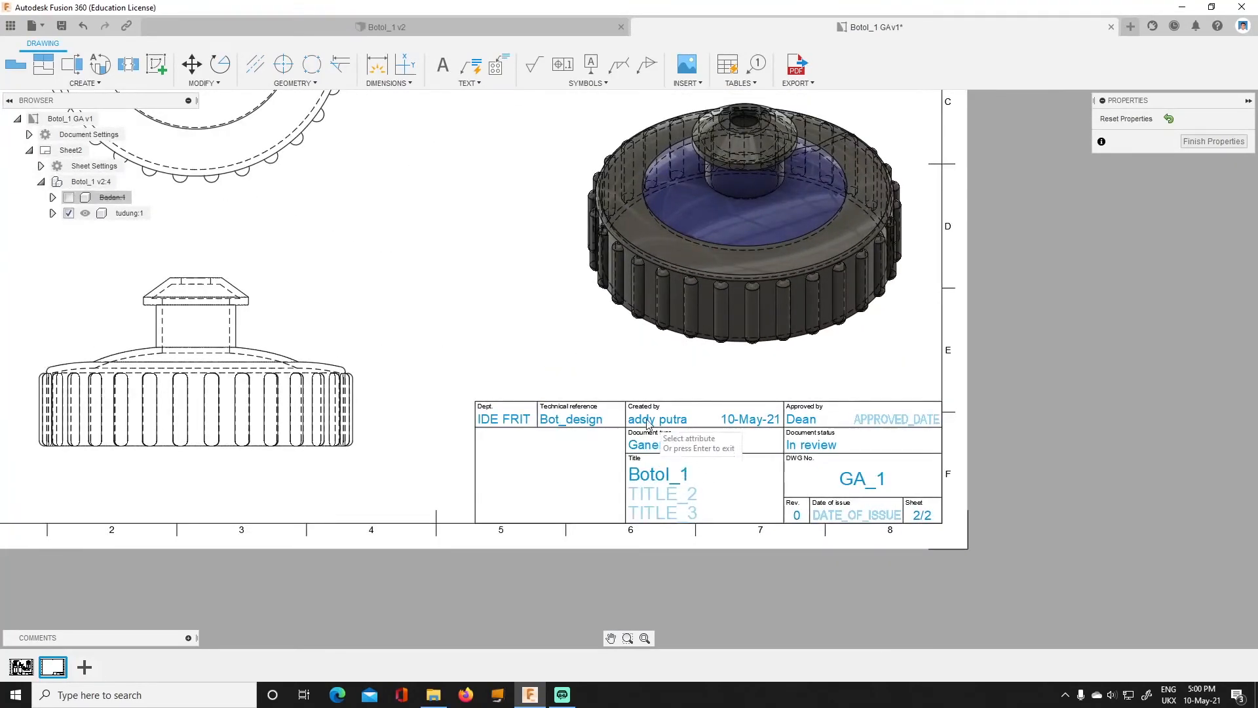
{"action": "left_click", "coordinate": [599, 420]}
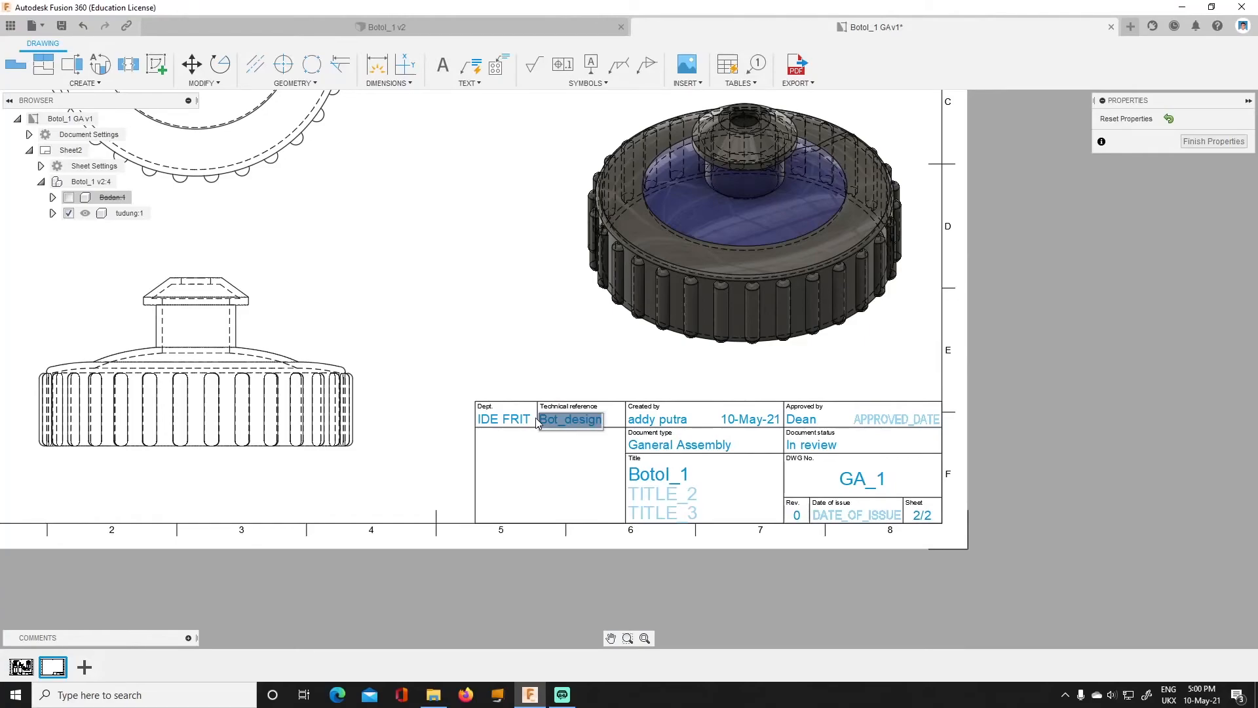
{"action": "type", "text": "2:1"}
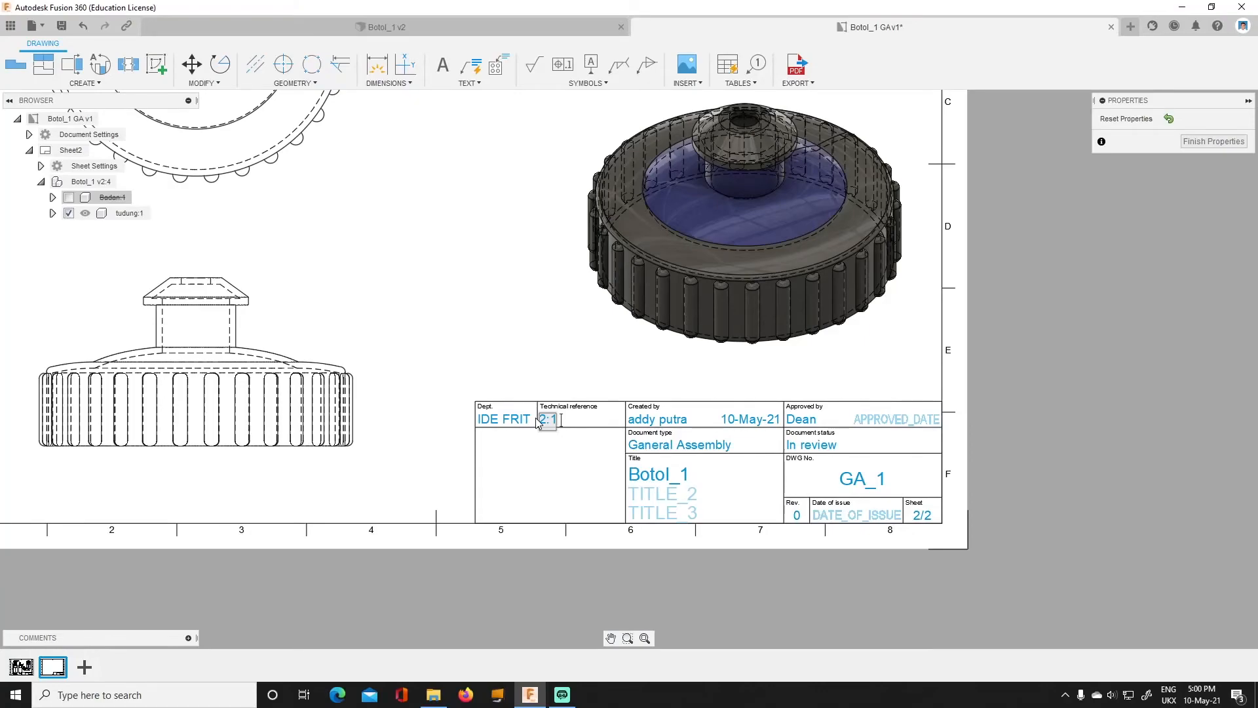
{"action": "left_click", "coordinate": [550, 324]}
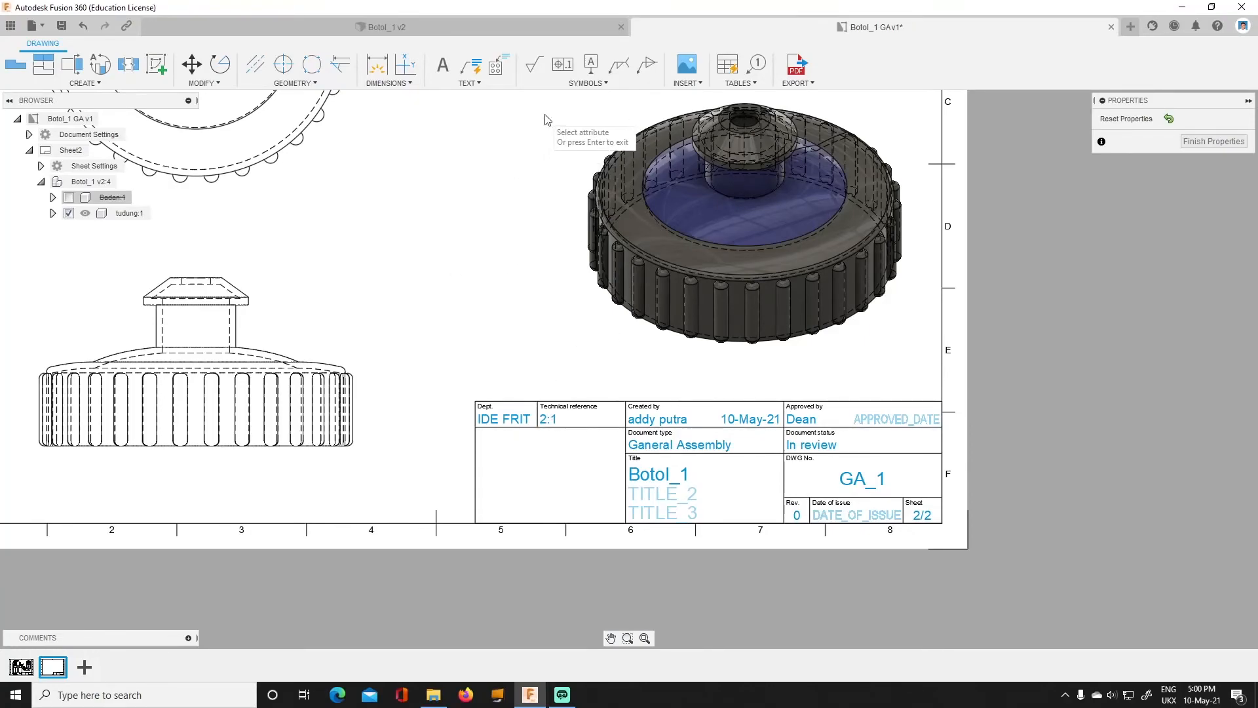
{"action": "left_click", "coordinate": [574, 84]}
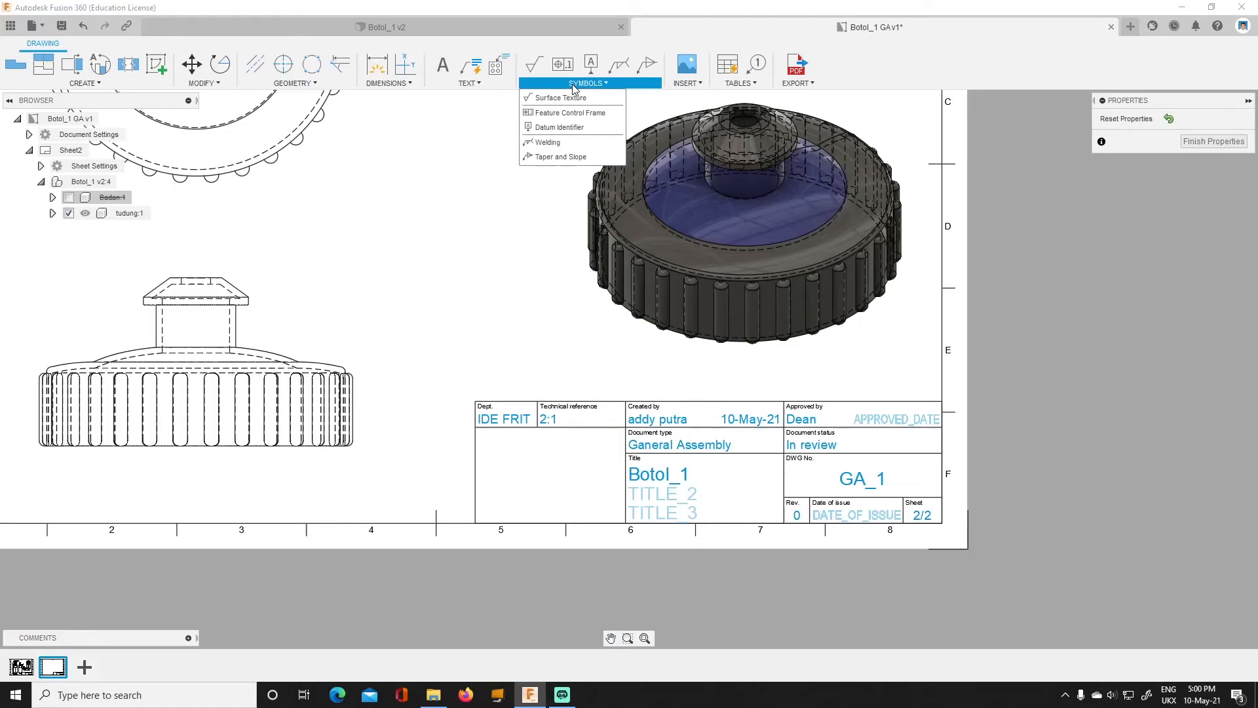
{"action": "left_click", "coordinate": [569, 112]}
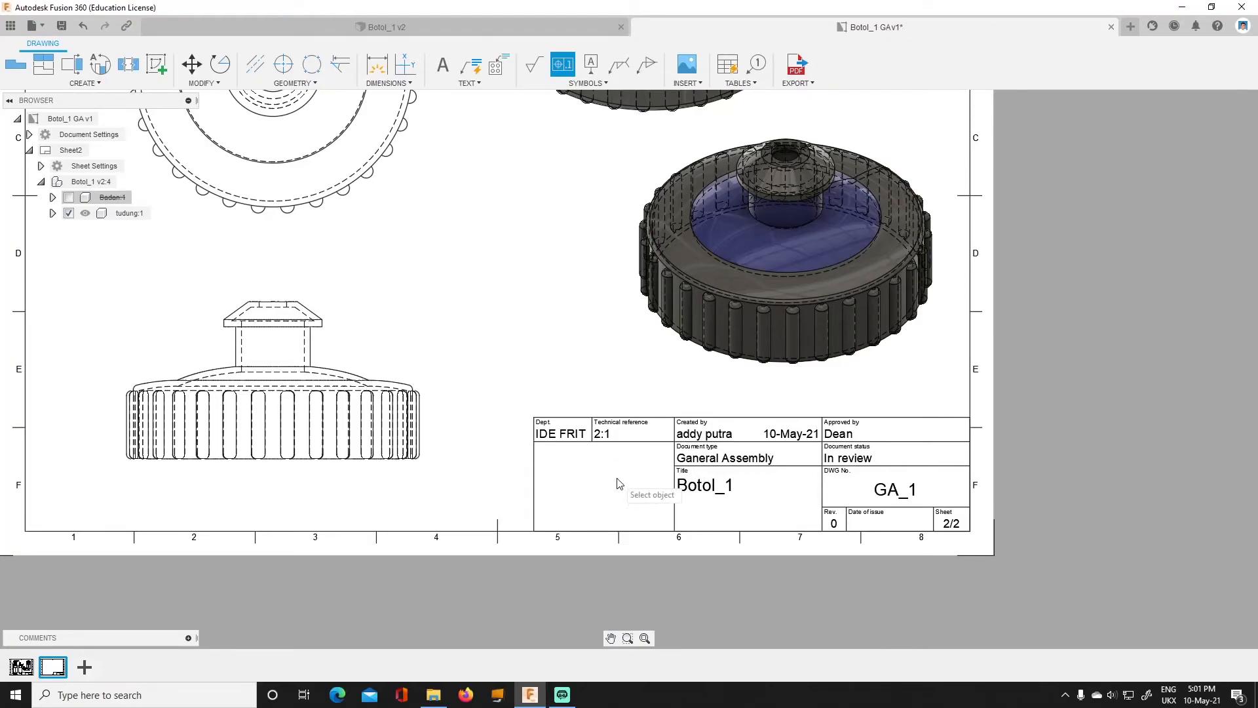
Place a front base view of the whole bottle beside the title block at a scale of 1:5.
{"action": "left_click", "coordinate": [14, 72]}
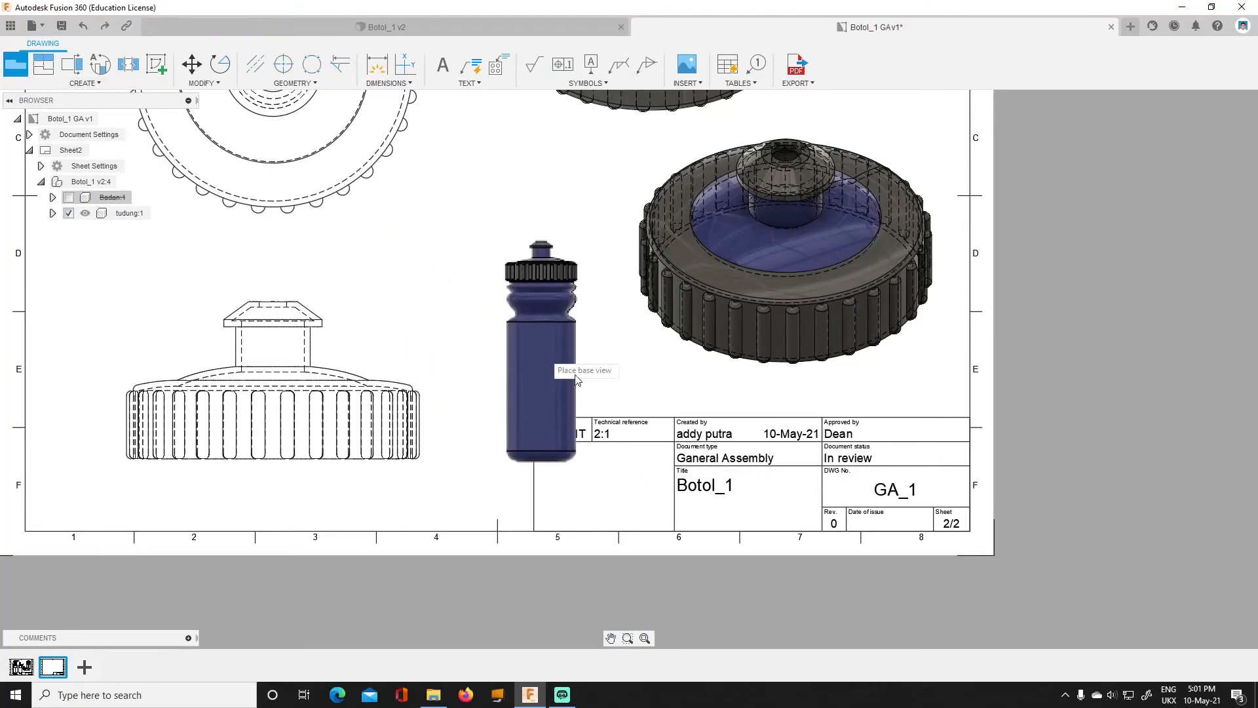
{"action": "left_click", "coordinate": [607, 416]}
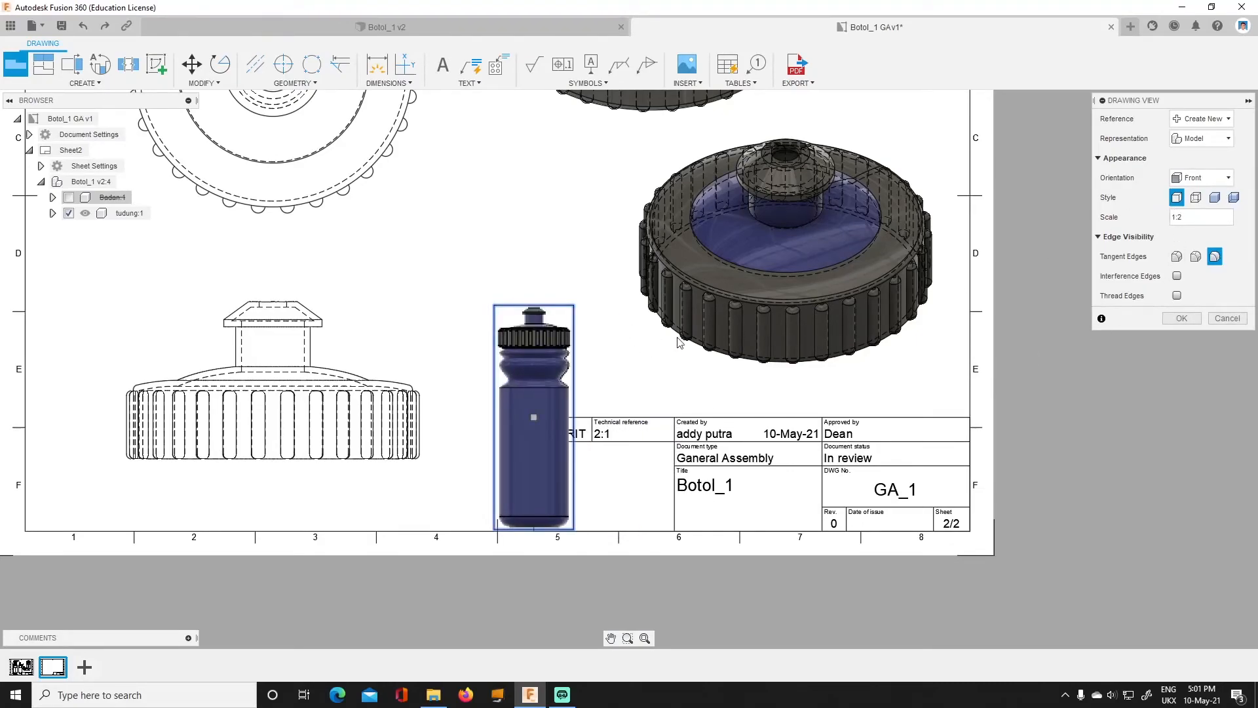
{"action": "left_click", "coordinate": [1241, 221]}
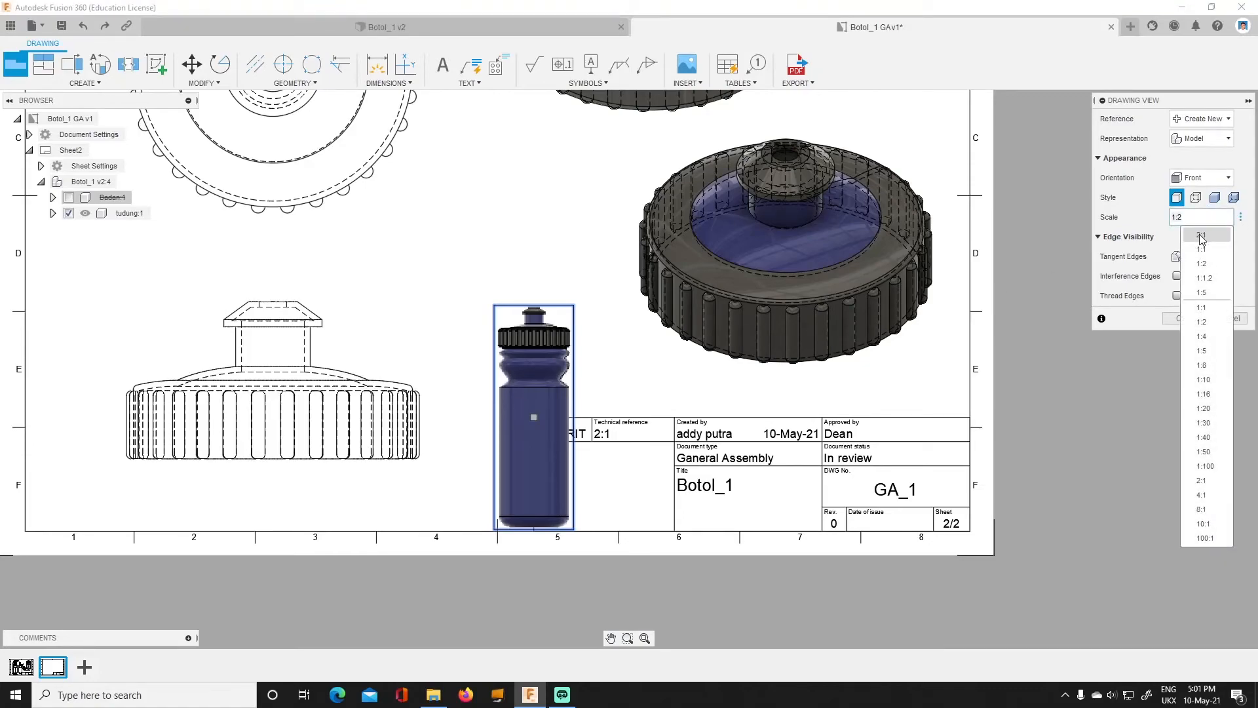
{"action": "left_click", "coordinate": [532, 393]}
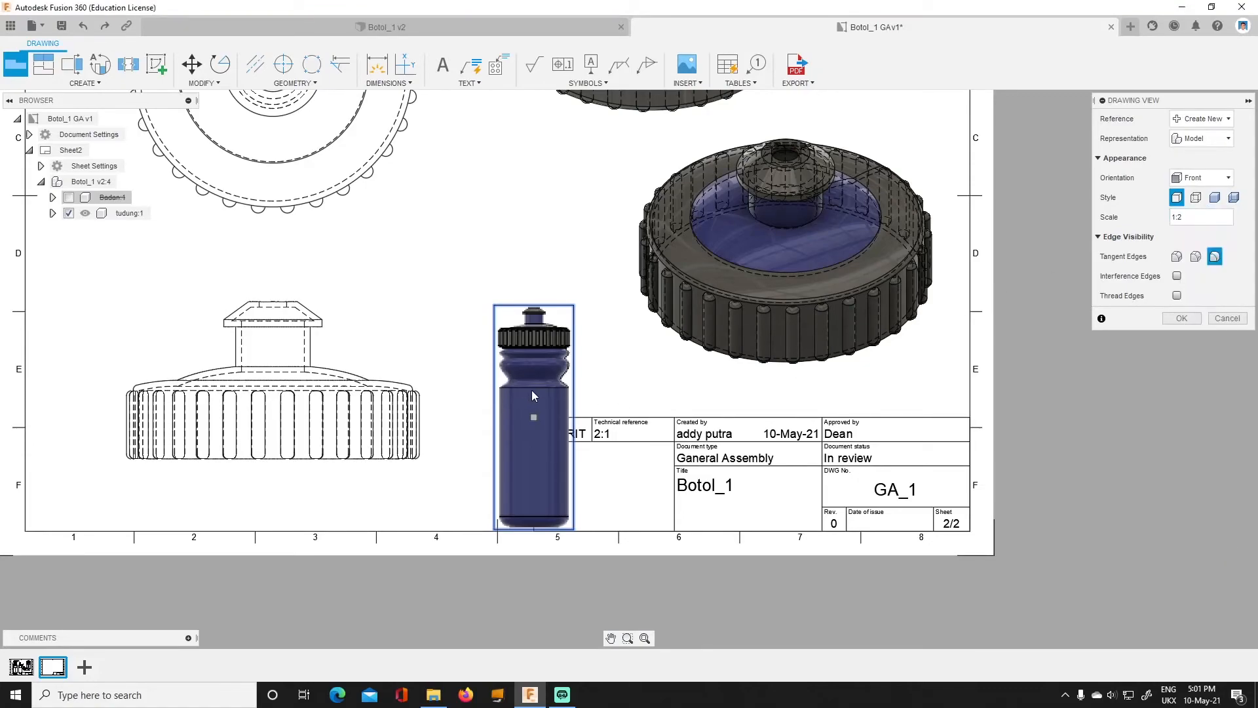
{"action": "left_click", "coordinate": [1241, 220]}
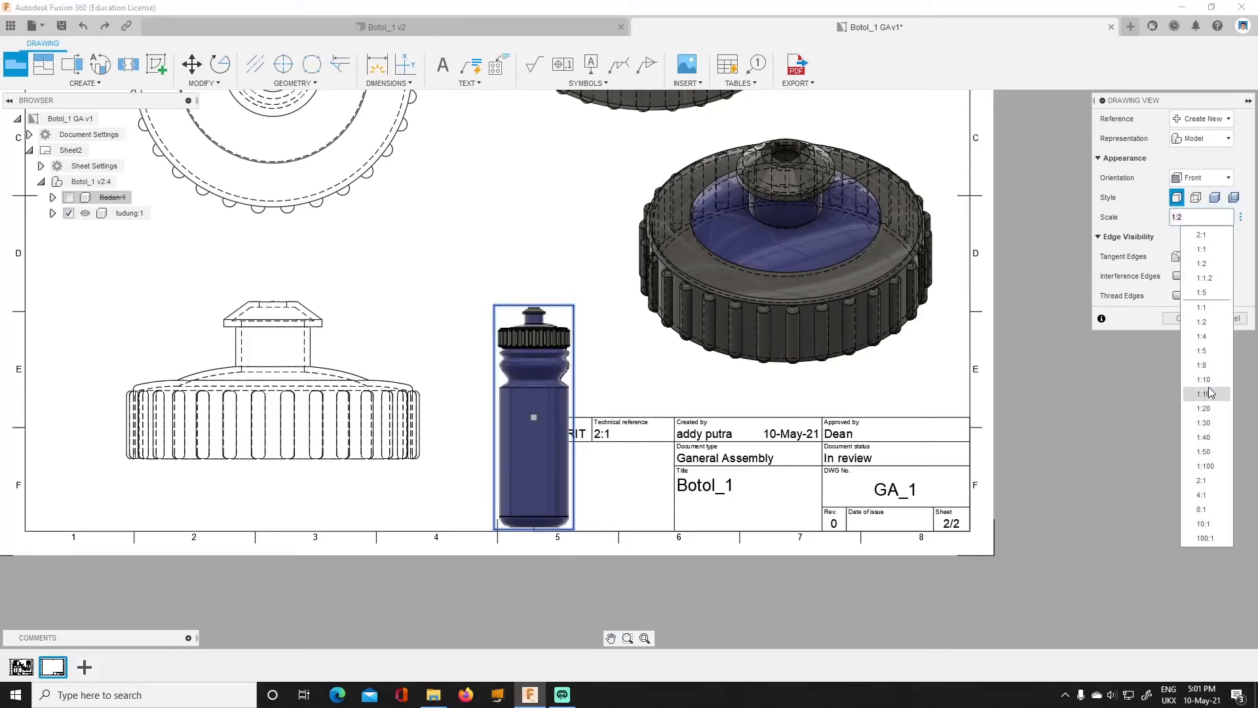
{"action": "left_click", "coordinate": [1201, 365]}
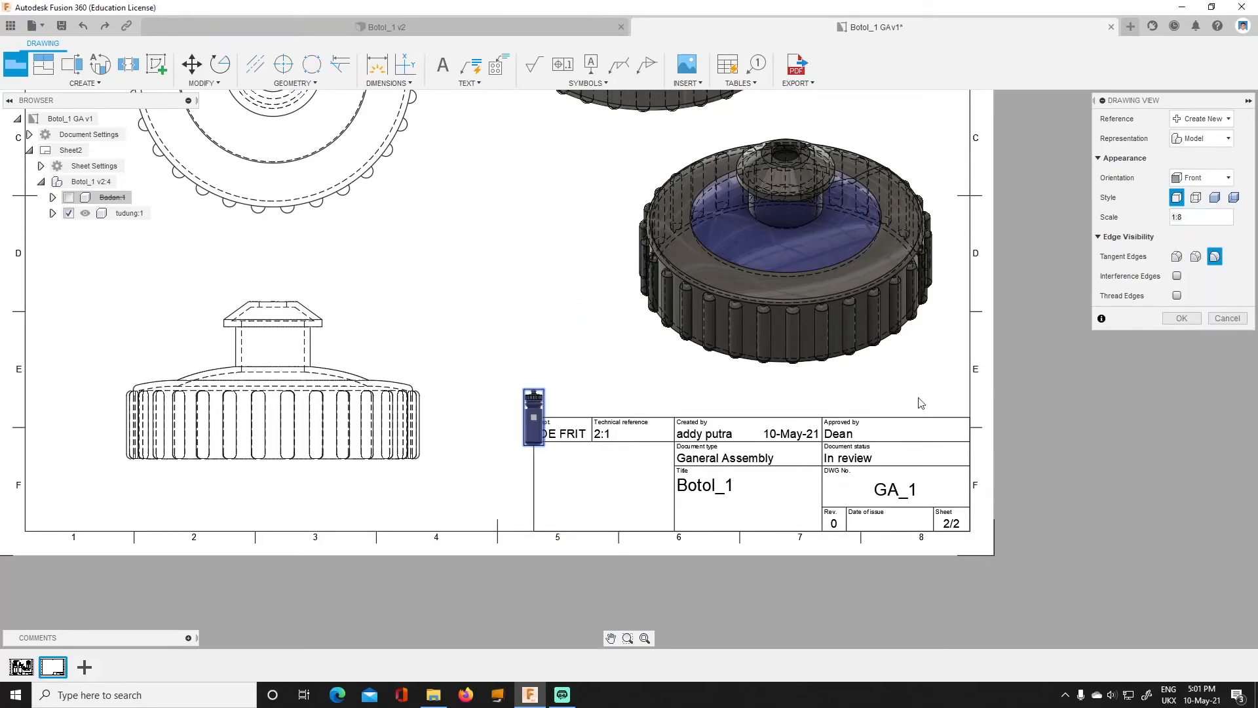
{"action": "left_click", "coordinate": [1241, 217]}
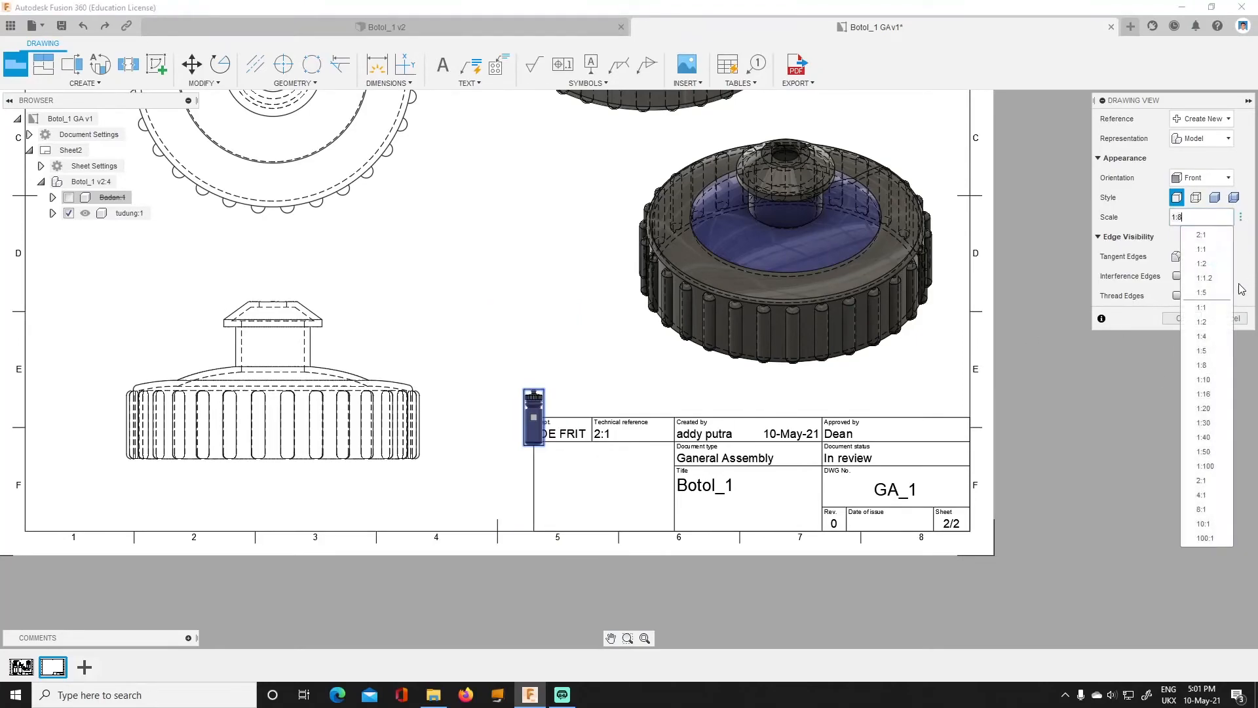
{"action": "left_click", "coordinate": [1202, 352]}
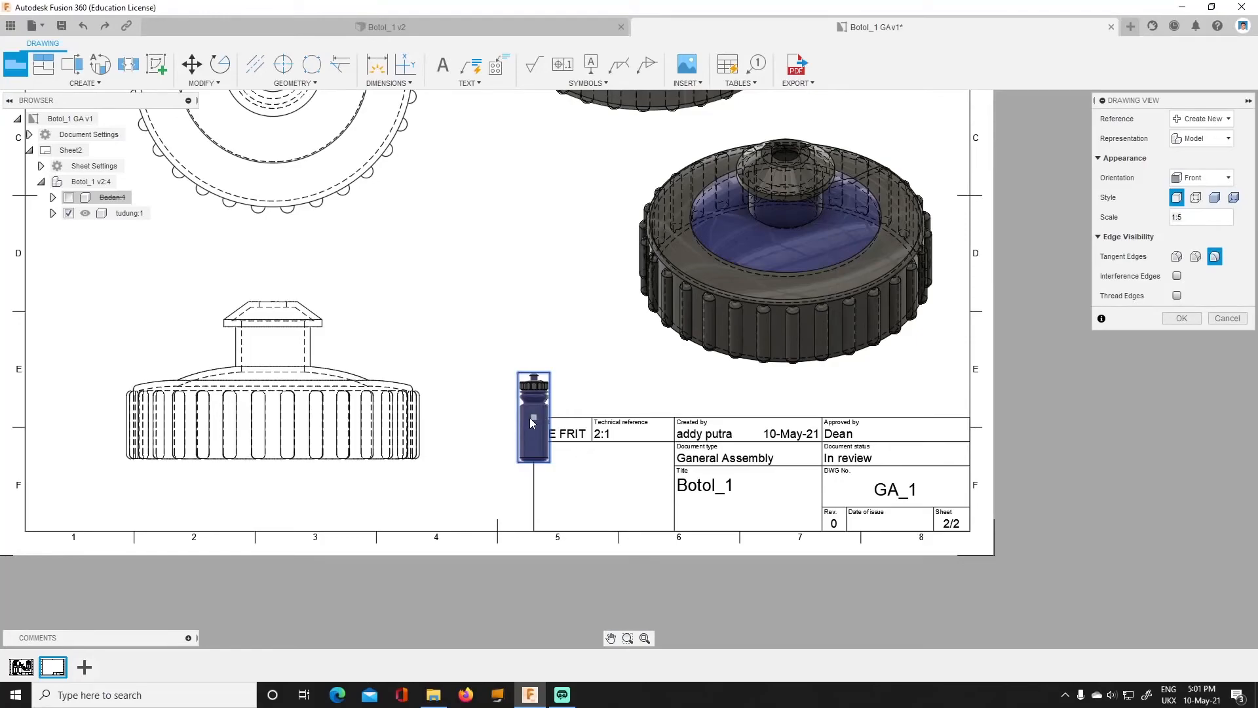
{"action": "key", "text": "Return"}
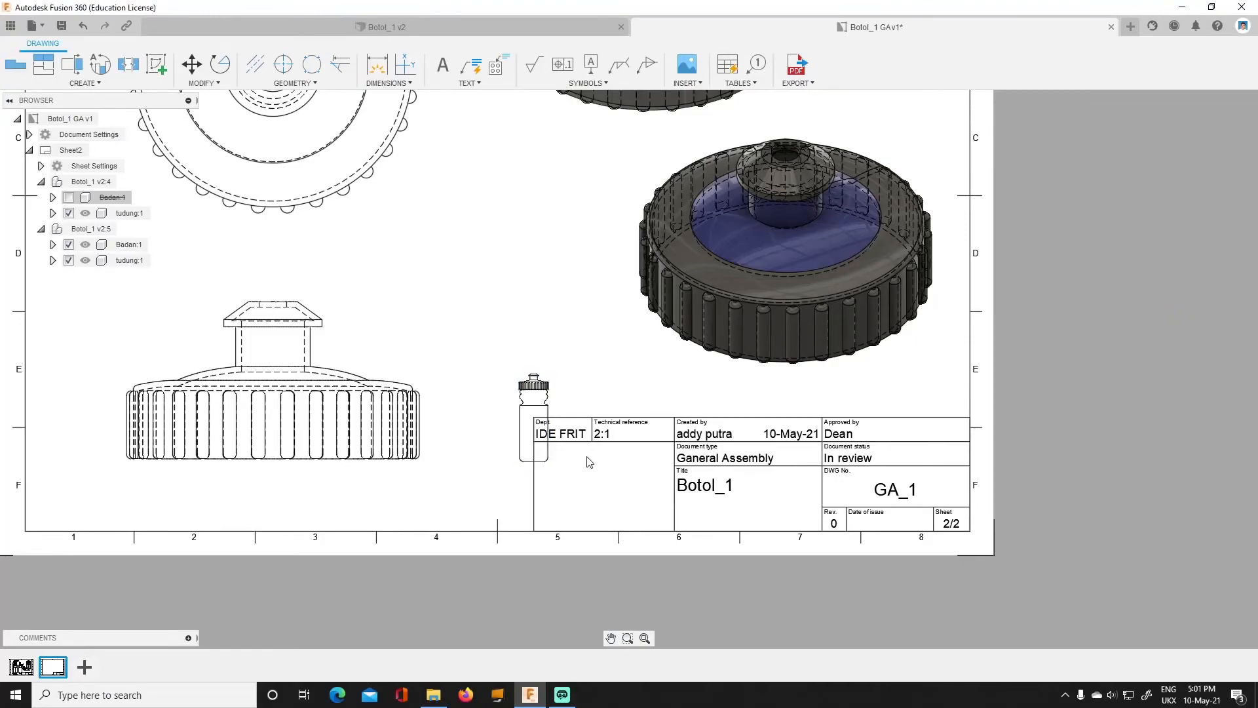
Change the small bottle view's style to shaded and move it into the title block's empty cell.
{"action": "double_click", "coordinate": [547, 404]}
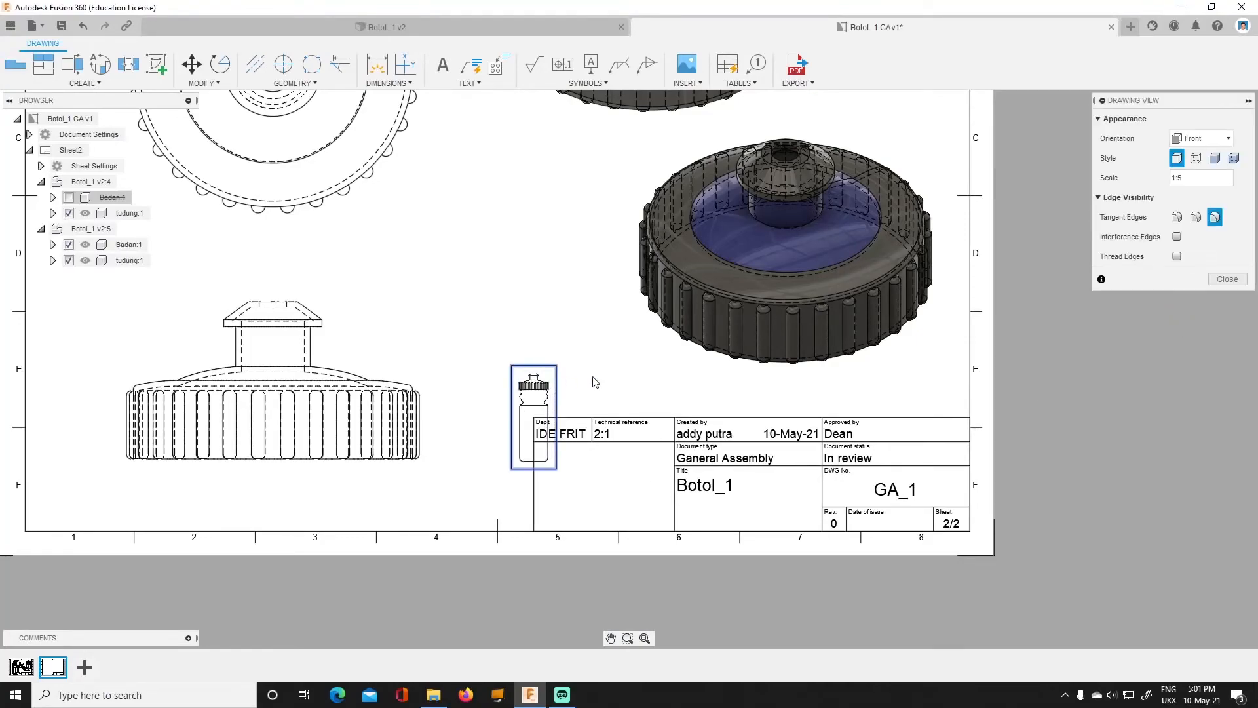
{"action": "left_click", "coordinate": [1214, 158]}
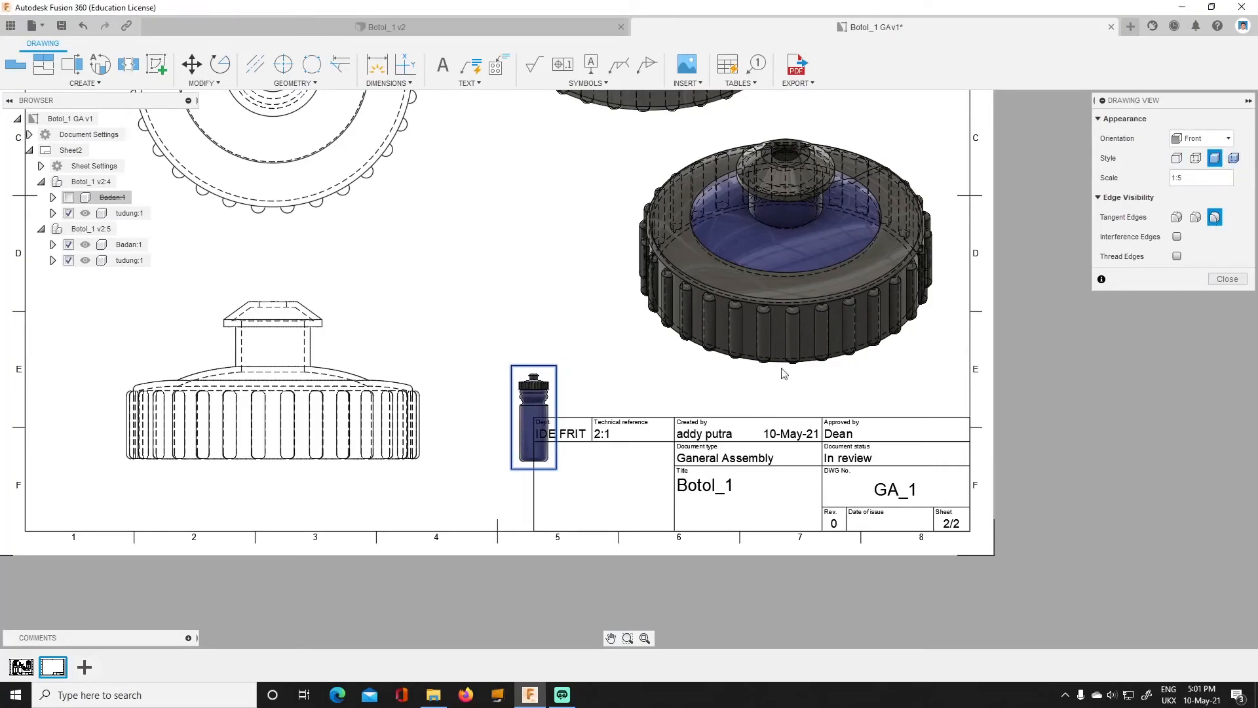
{"action": "left_click", "coordinate": [1209, 281]}
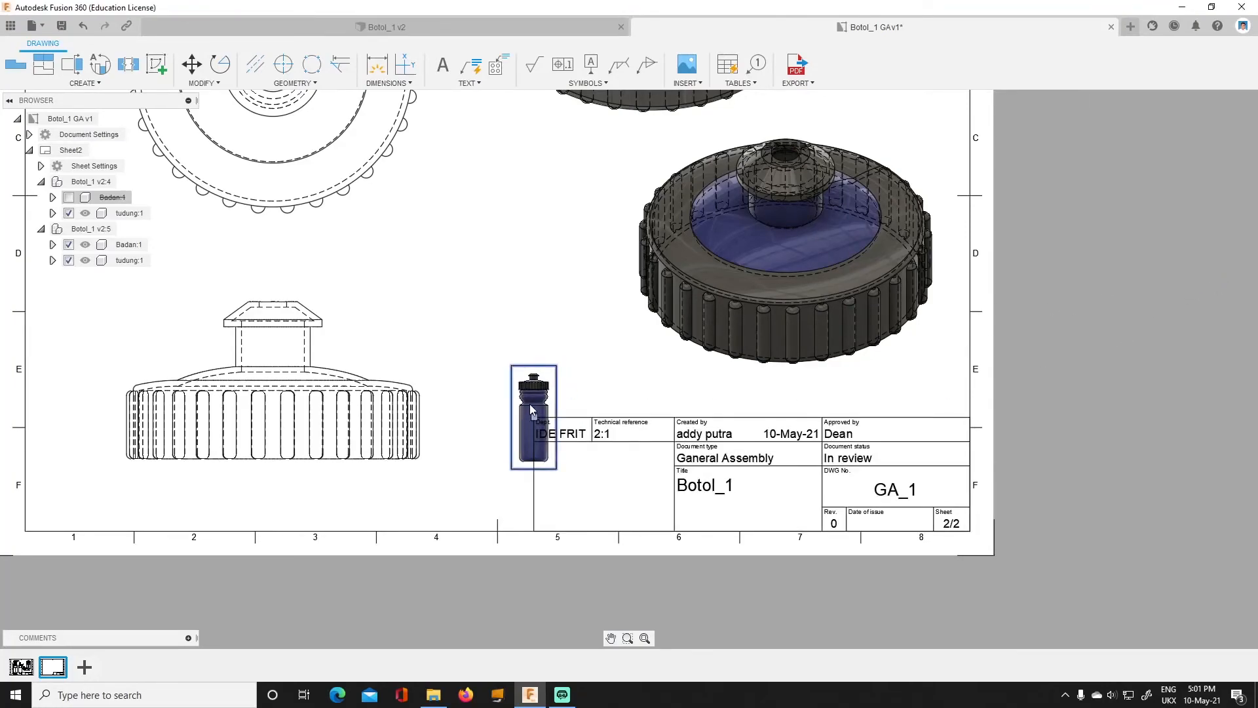
{"action": "left_click_drag", "start_coordinate": [533, 415], "coordinate": [587, 483]}
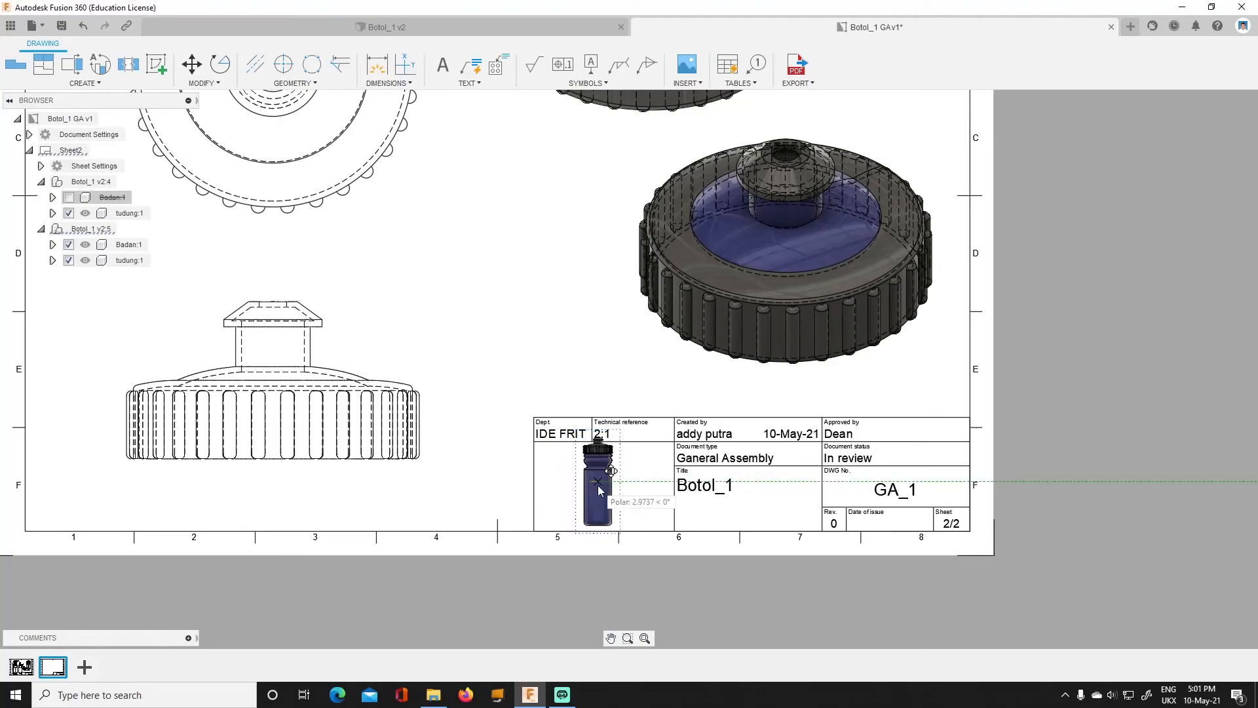
{"action": "left_click", "coordinate": [597, 485]}
{"action": "left_click", "coordinate": [599, 491]}
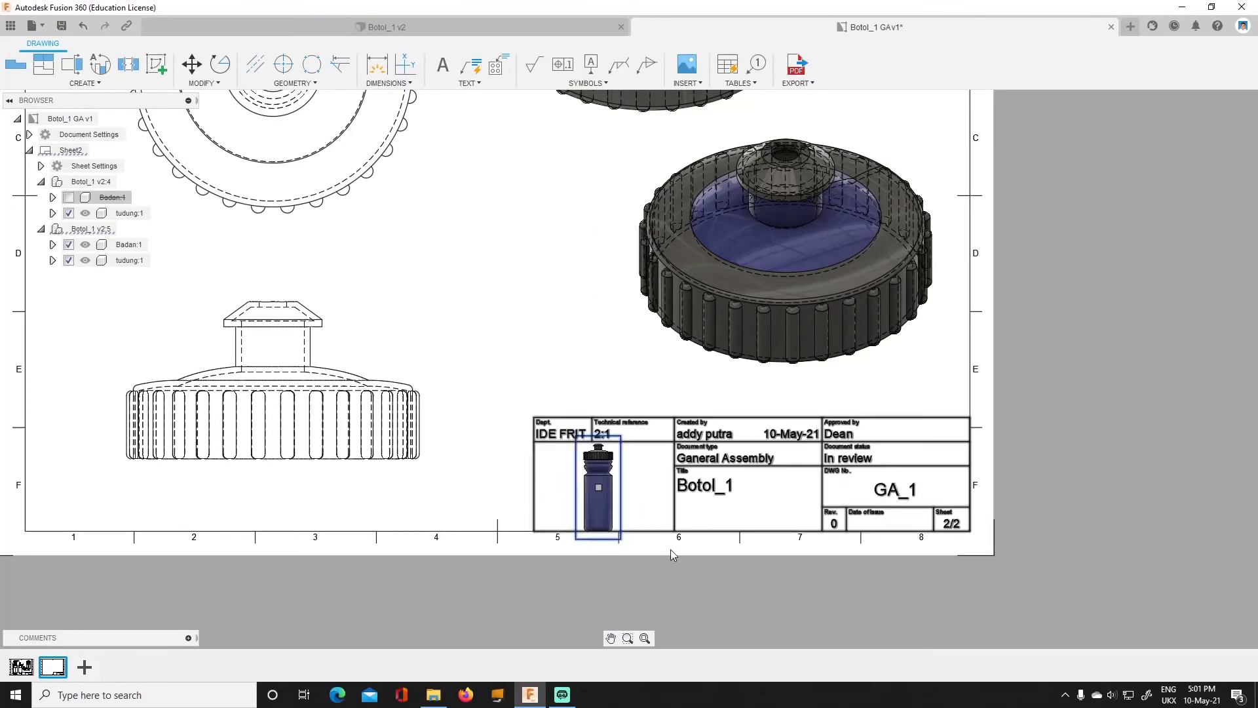
Compare the general assembly sheet with the cap detail sheet, checking each sheet's views and title block.
{"action": "left_click", "coordinate": [646, 639]}
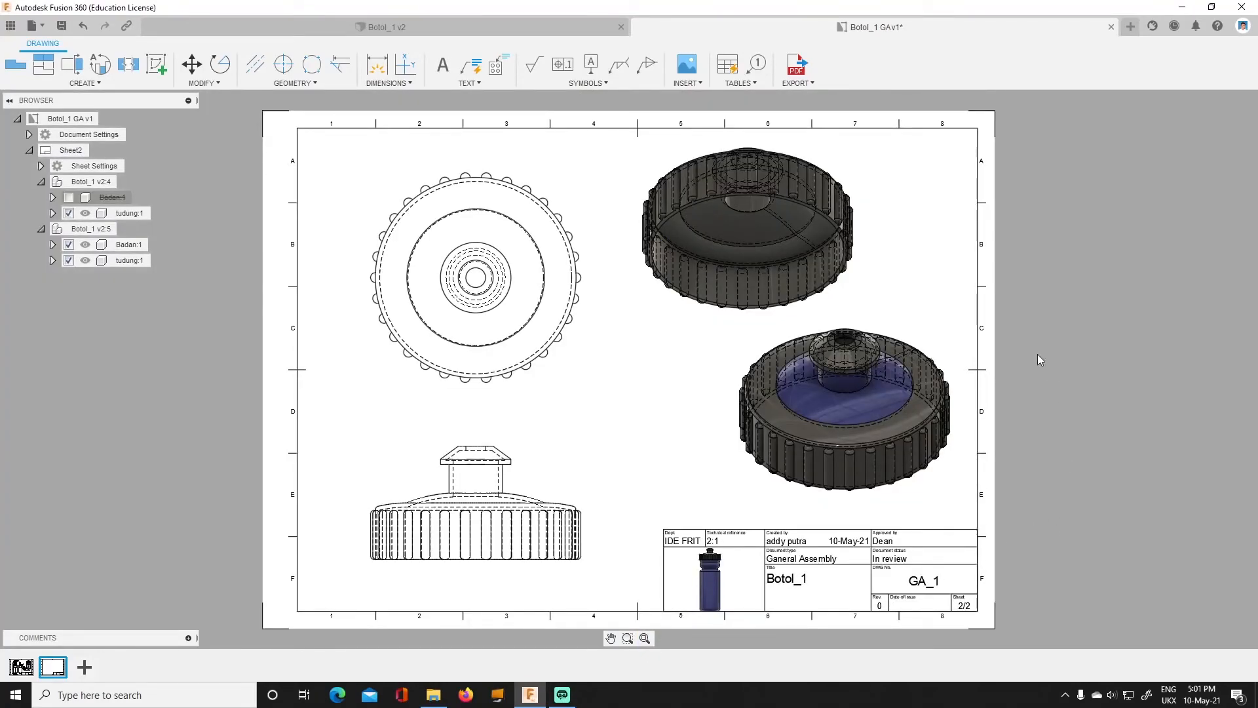
{"action": "left_click", "coordinate": [28, 667]}
{"action": "left_click", "coordinate": [50, 669]}
{"action": "left_click", "coordinate": [17, 667]}
{"action": "left_click", "coordinate": [52, 667]}
{"action": "left_click", "coordinate": [21, 667]}
{"action": "left_click", "coordinate": [53, 668]}
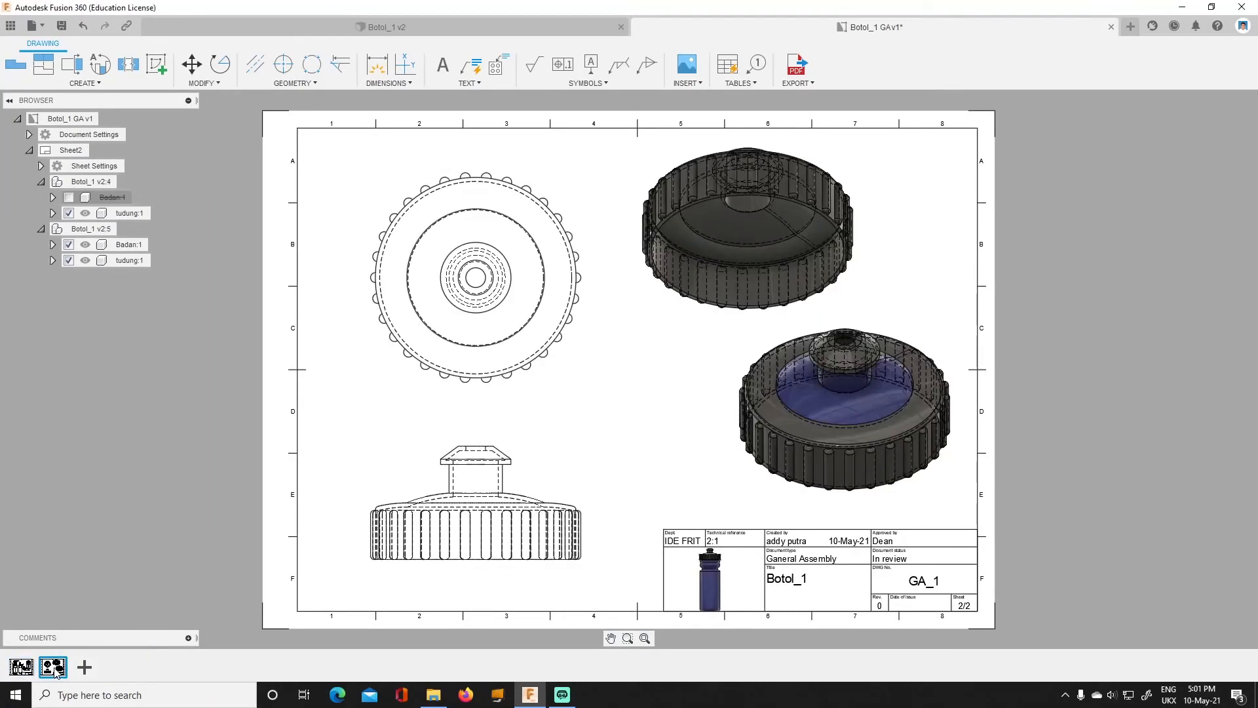
{"action": "left_click", "coordinate": [21, 667]}
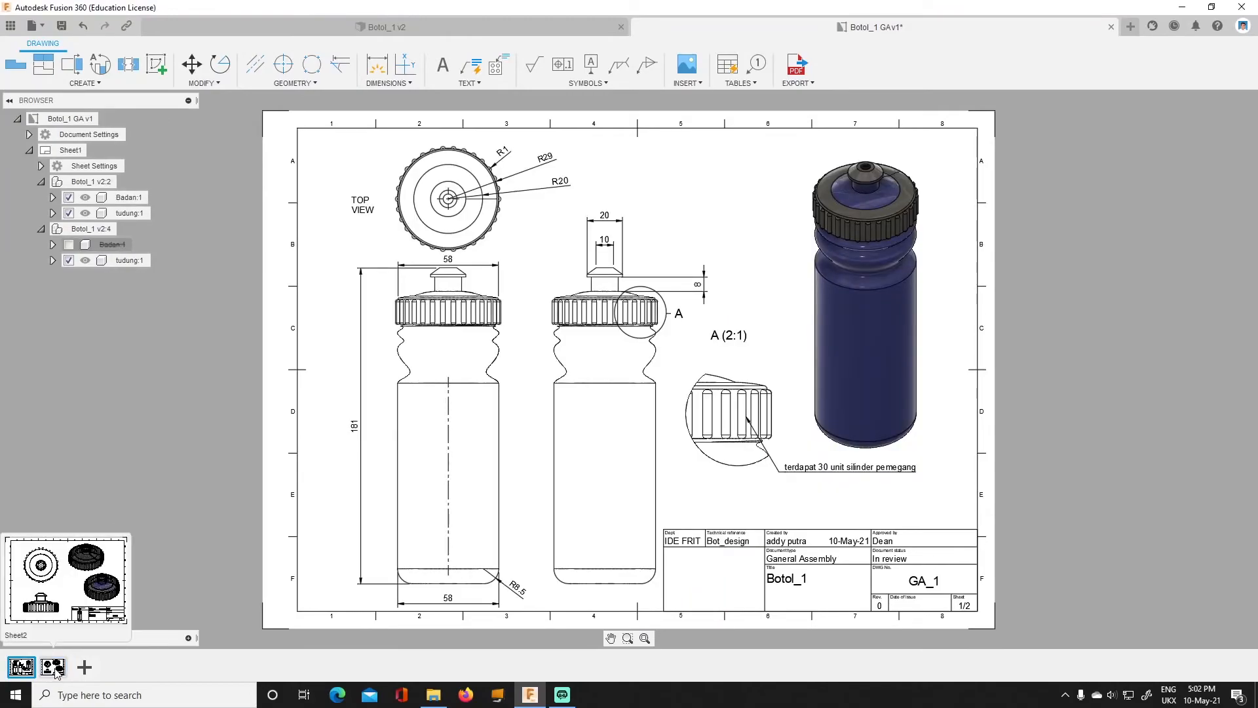
{"action": "left_click", "coordinate": [54, 667]}
{"action": "left_click", "coordinate": [21, 668]}
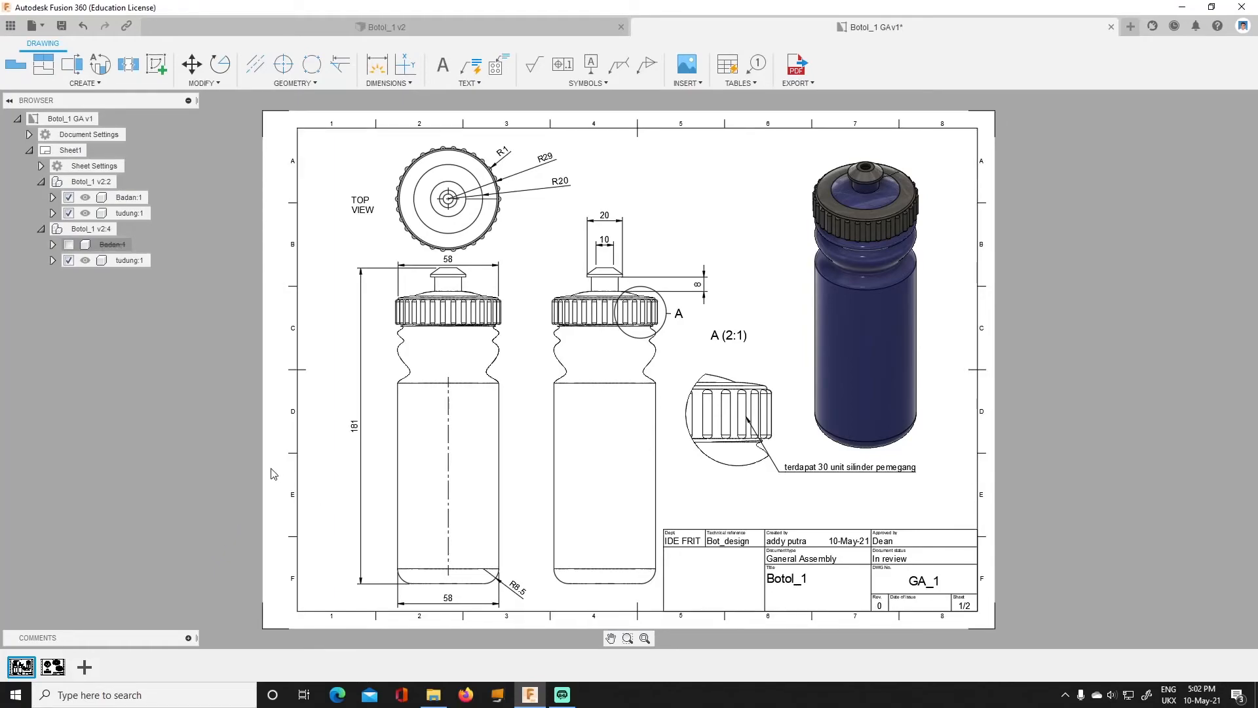
{"action": "left_click", "coordinate": [56, 667]}
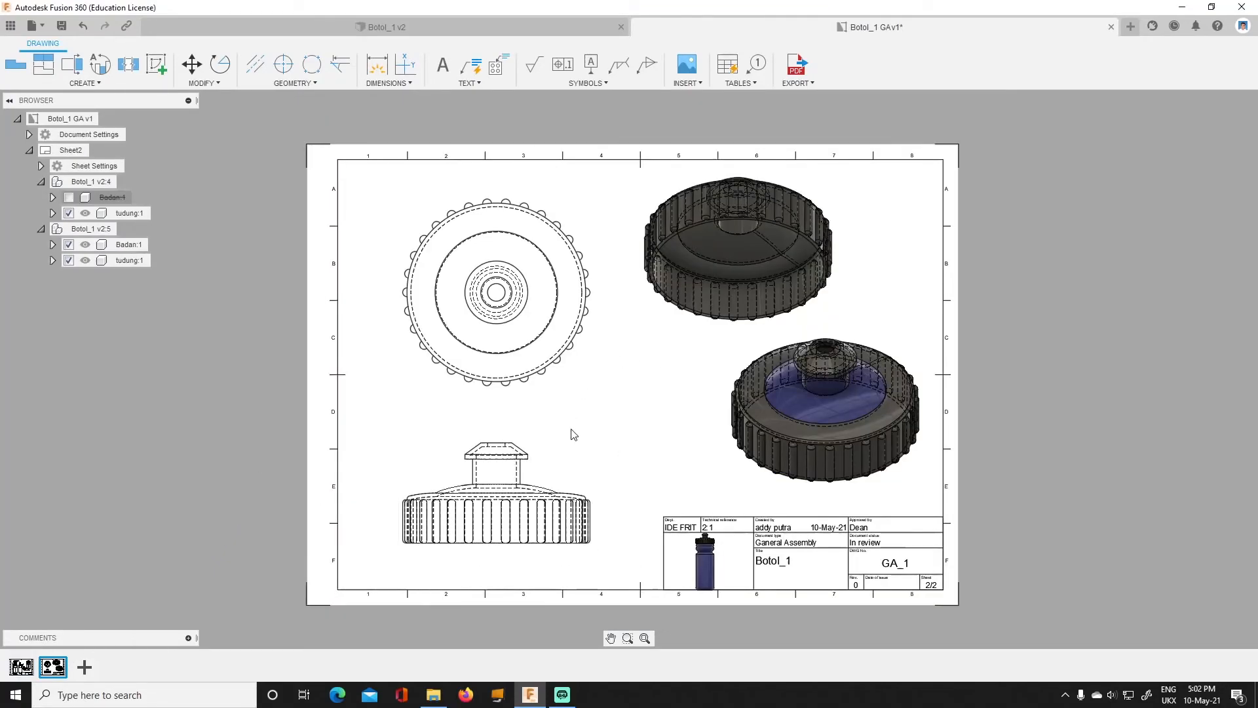
{"action": "left_click", "coordinate": [29, 659]}
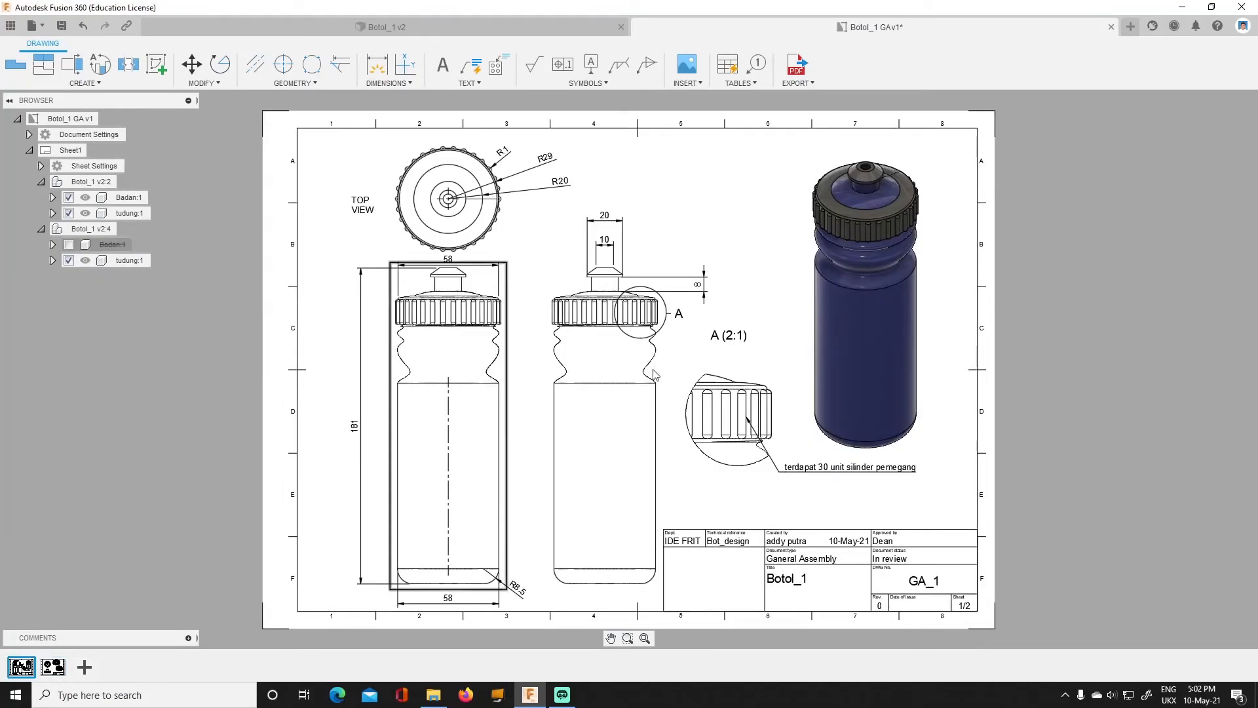
Create a new A3 sheet for the Badan component in the existing Botol_1 GA drawing.
{"action": "left_click", "coordinate": [411, 26]}
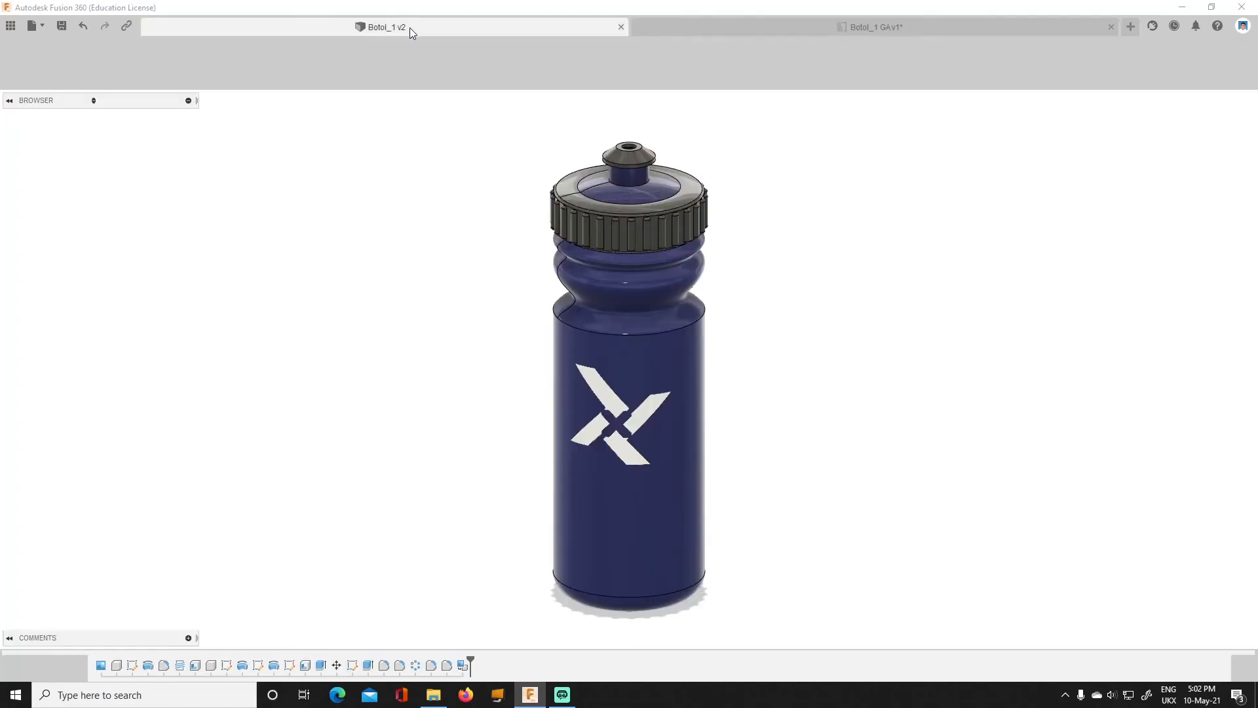
{"action": "left_click", "coordinate": [88, 215]}
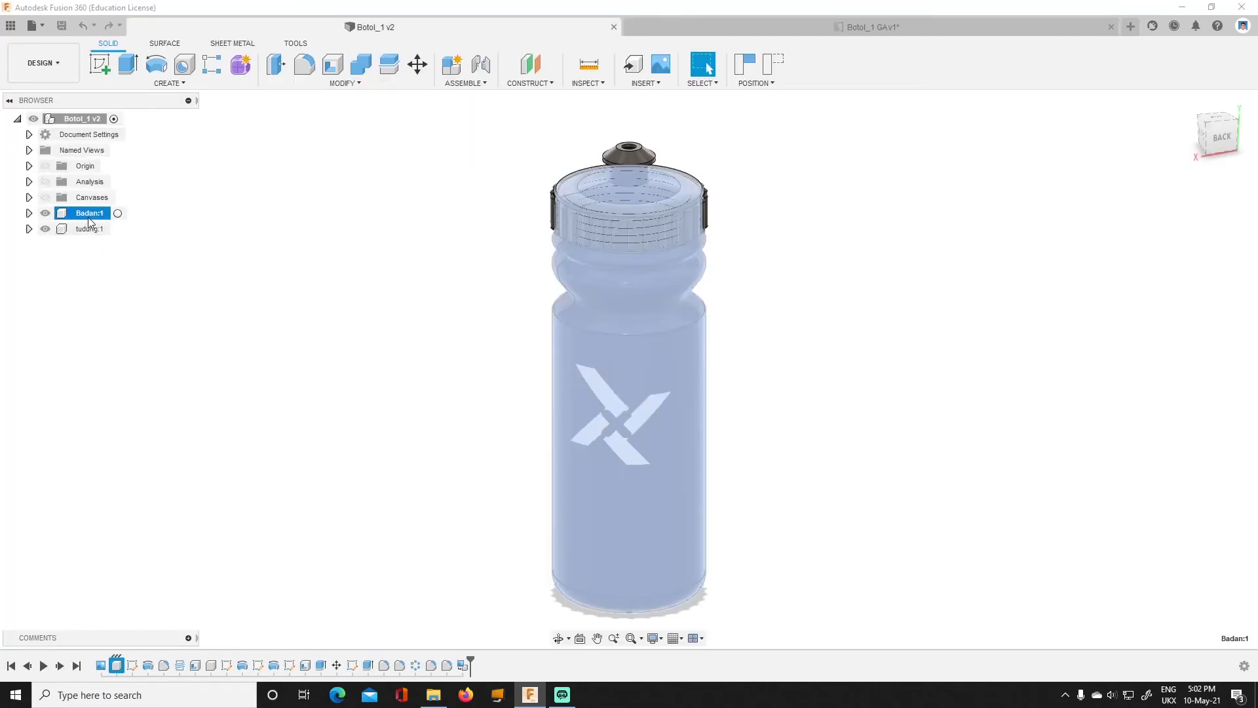
{"action": "left_click", "coordinate": [70, 68]}
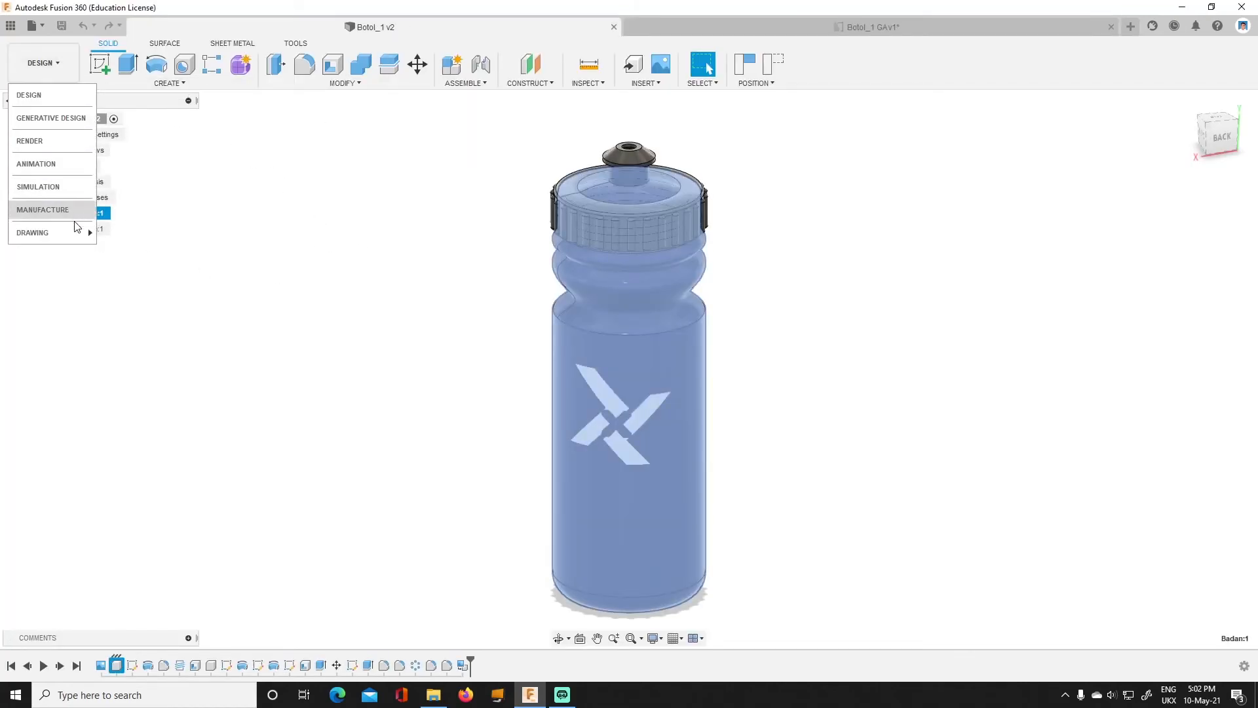
{"action": "left_click", "coordinate": [121, 234]}
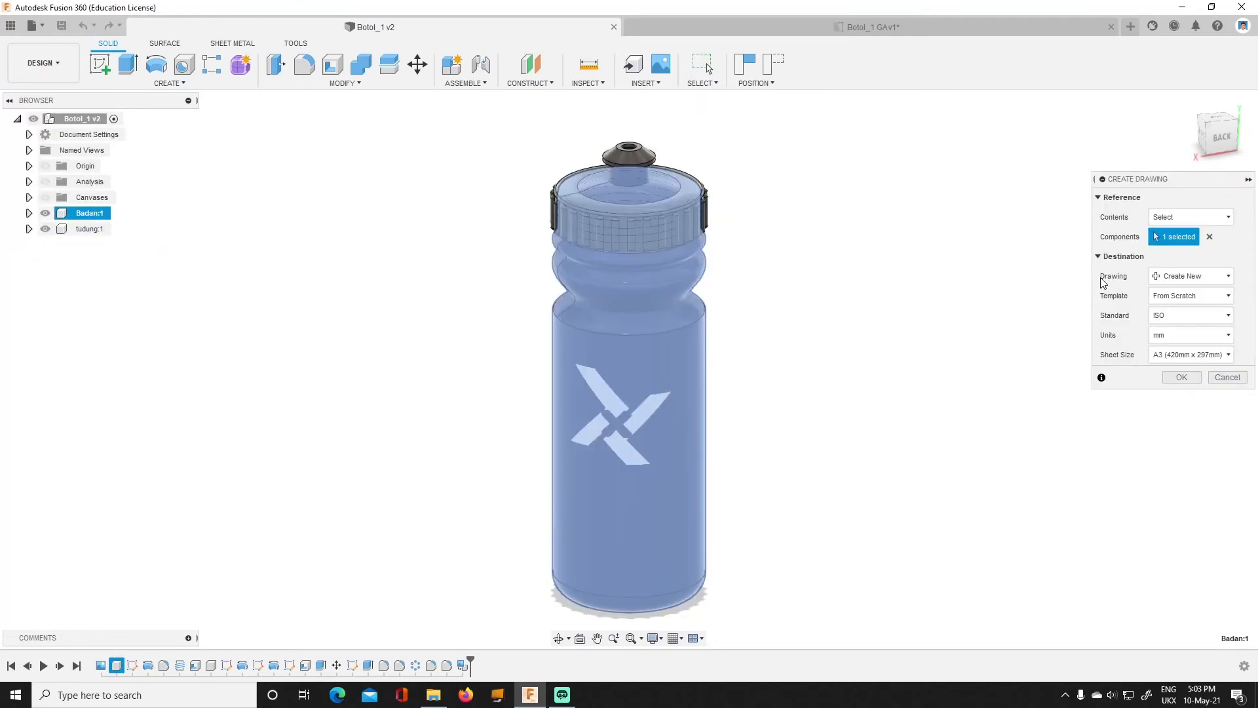
{"action": "left_click", "coordinate": [1204, 280]}
{"action": "left_click", "coordinate": [1191, 312]}
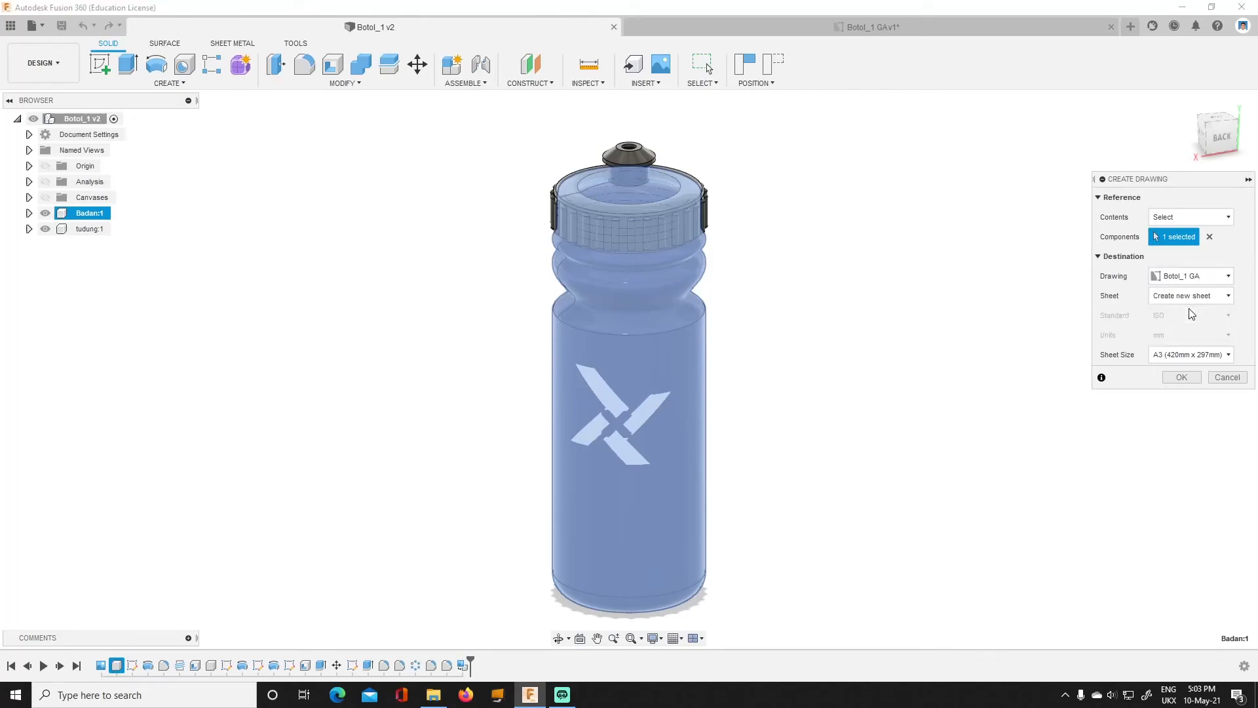
{"action": "left_click", "coordinate": [1183, 378]}
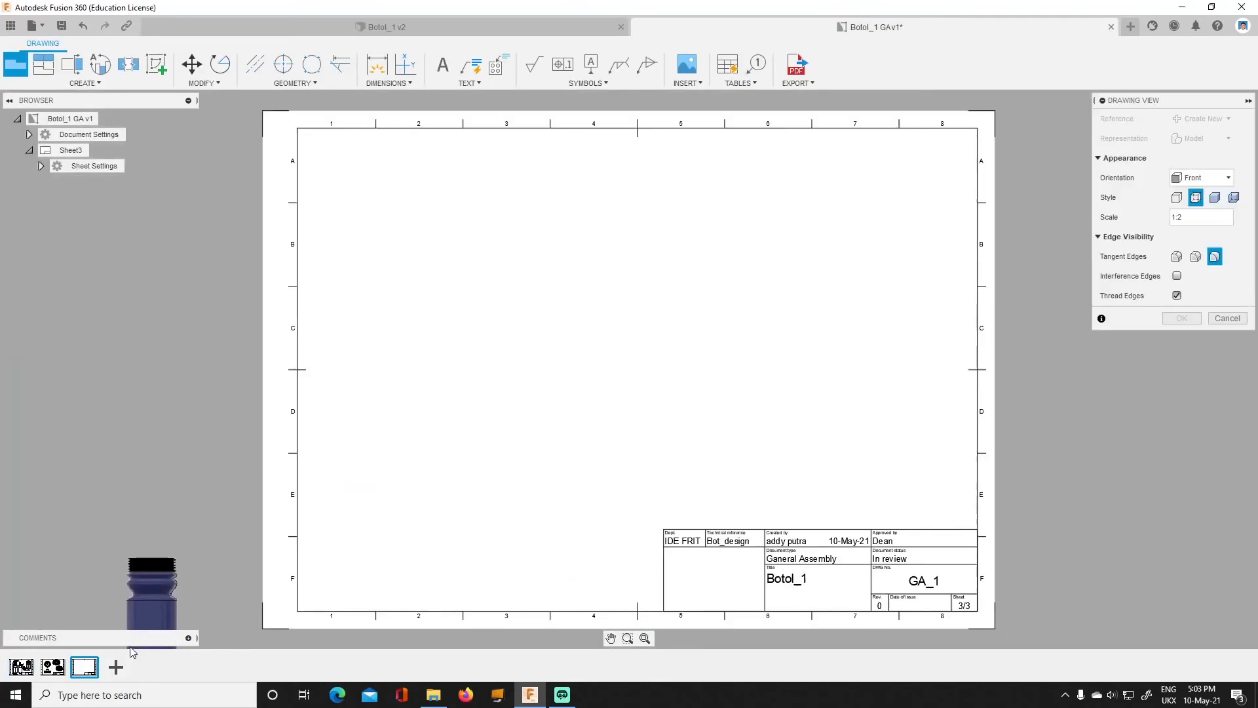
Place a front base view of Badan in the new sheet's upper-left area at a scale of 1:1.
{"action": "left_click", "coordinate": [1237, 217]}
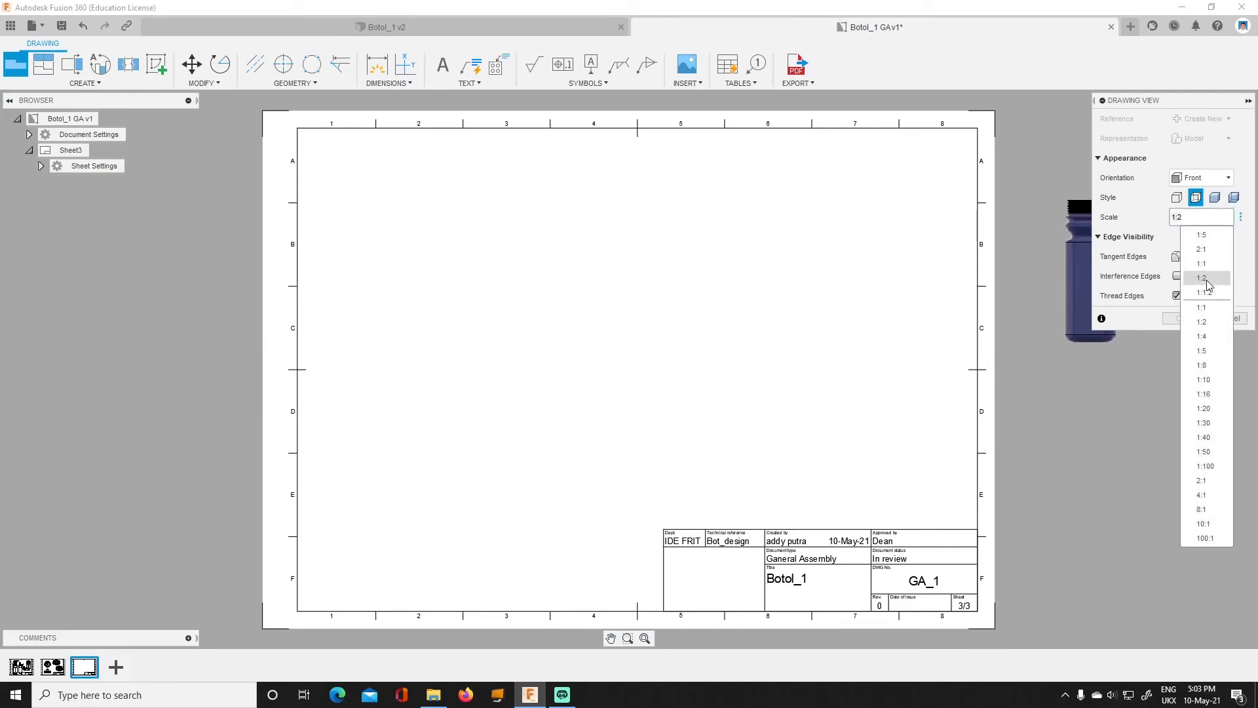
{"action": "left_click", "coordinate": [1203, 307]}
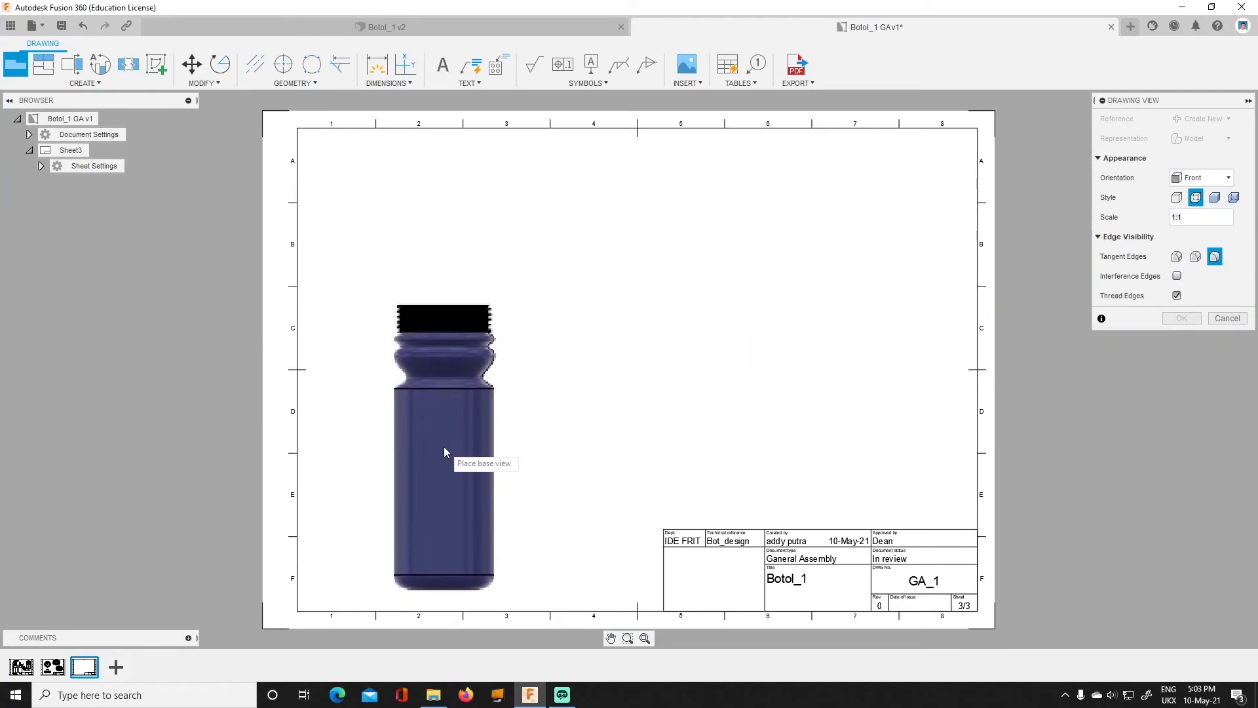
{"action": "left_click", "coordinate": [452, 311]}
{"action": "key", "text": "Return"}
Project a circular view below the front view and an isometric view, moving the isometric to the sheet's upper-right area.
{"action": "key", "text": "p"}
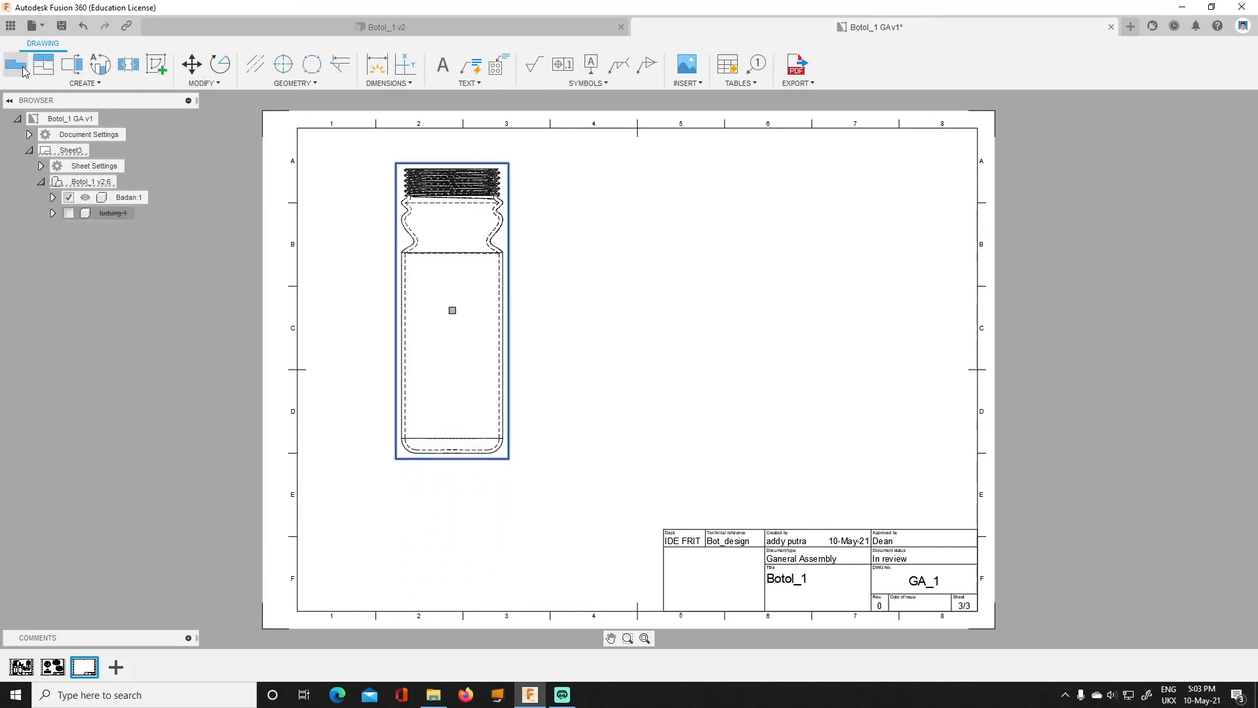
{"action": "left_click", "coordinate": [475, 541]}
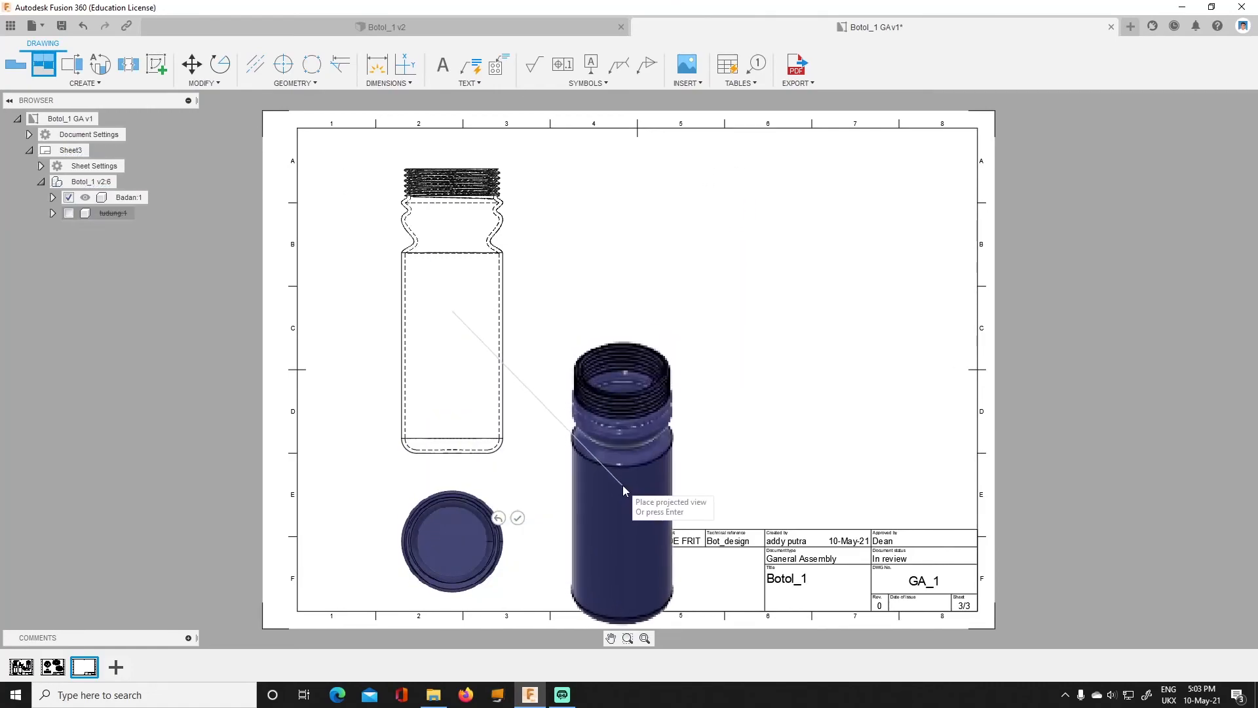
{"action": "left_click", "coordinate": [642, 470]}
{"action": "right_click", "coordinate": [580, 320]}
{"action": "left_click", "coordinate": [544, 322]}
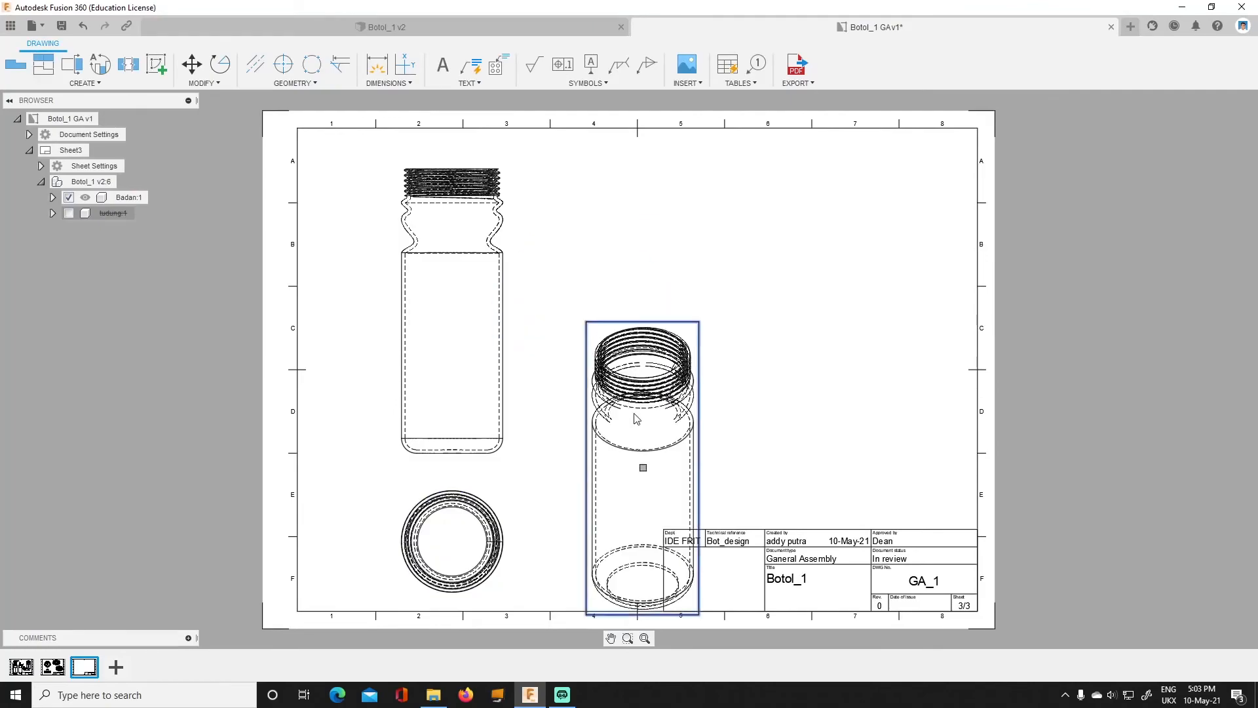
{"action": "left_click_drag", "start_coordinate": [643, 468], "coordinate": [888, 284]}
Rearrange the views so the circular view sits directly above the front view, with the front view lower on the sheet.
{"action": "left_click", "coordinate": [458, 537]}
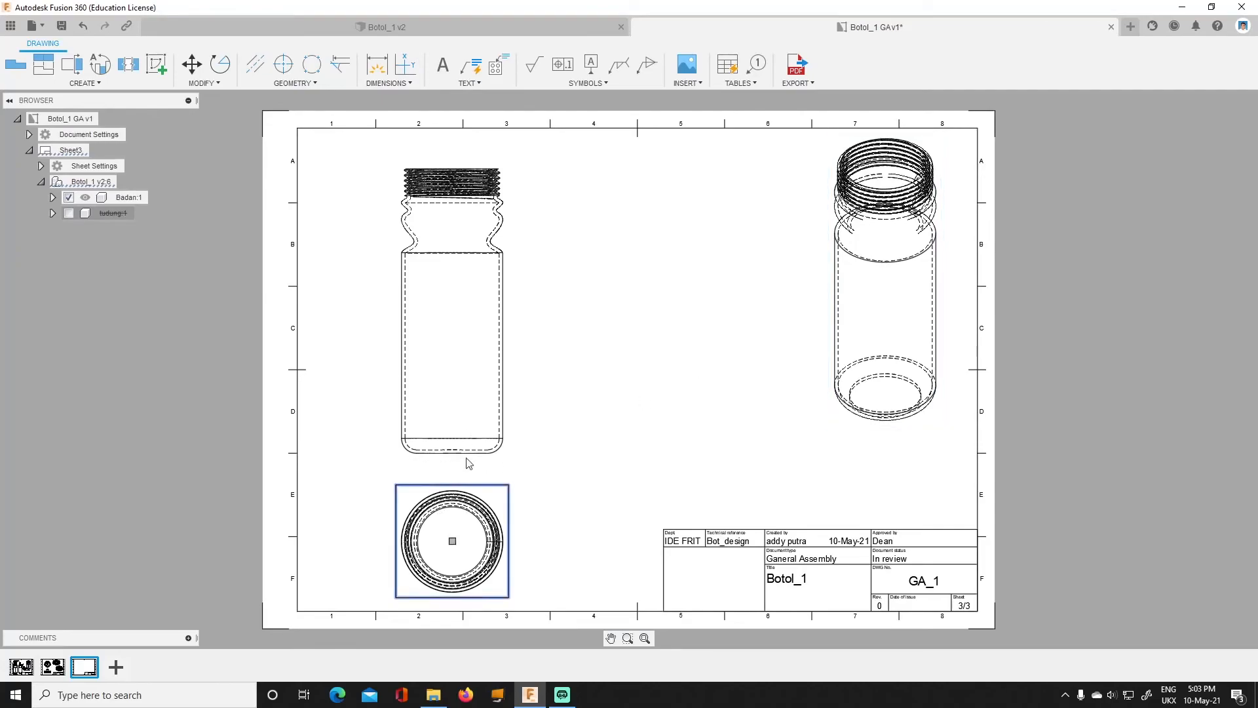
{"action": "left_click_drag", "start_coordinate": [454, 541], "coordinate": [452, 168]}
{"action": "left_click", "coordinate": [484, 308]}
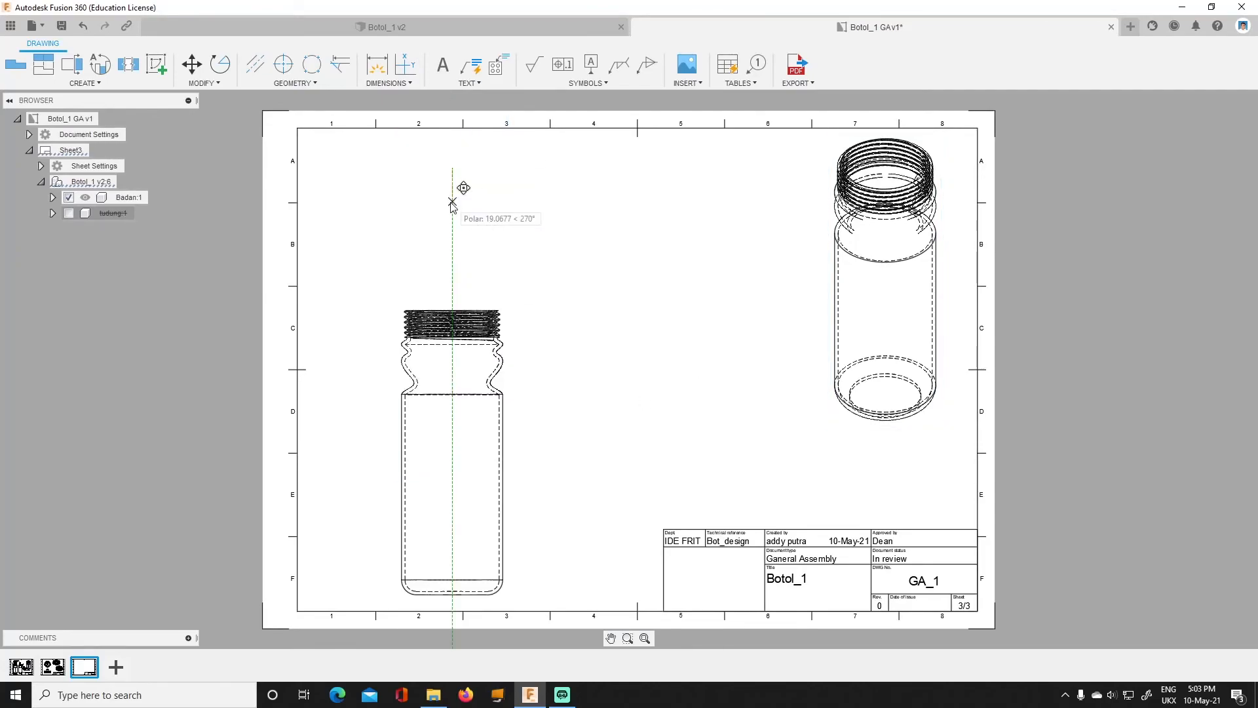
{"action": "left_click", "coordinate": [452, 204]}
{"action": "left_click", "coordinate": [452, 218]}
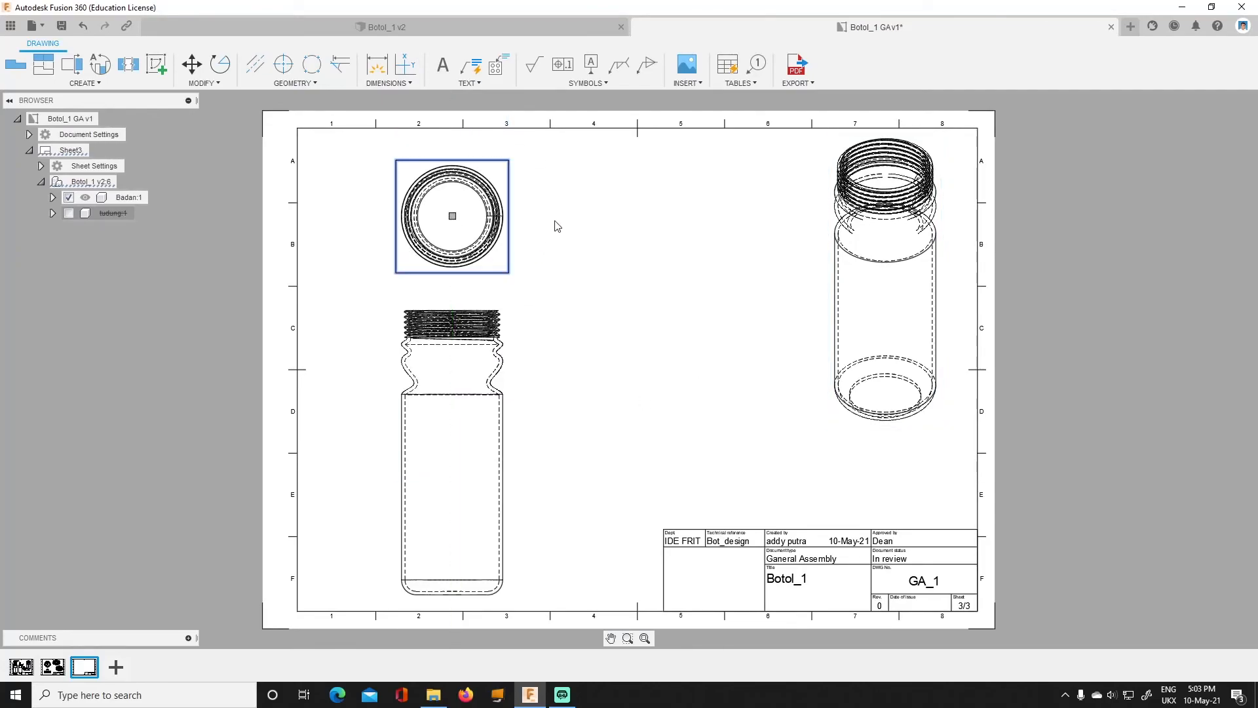
Shift the isometric view slightly down and inward, and set its style to shaded with hidden edges.
{"action": "left_click", "coordinate": [885, 274]}
{"action": "left_click_drag", "start_coordinate": [888, 282], "coordinate": [850, 316]}
{"action": "left_click", "coordinate": [932, 272]}
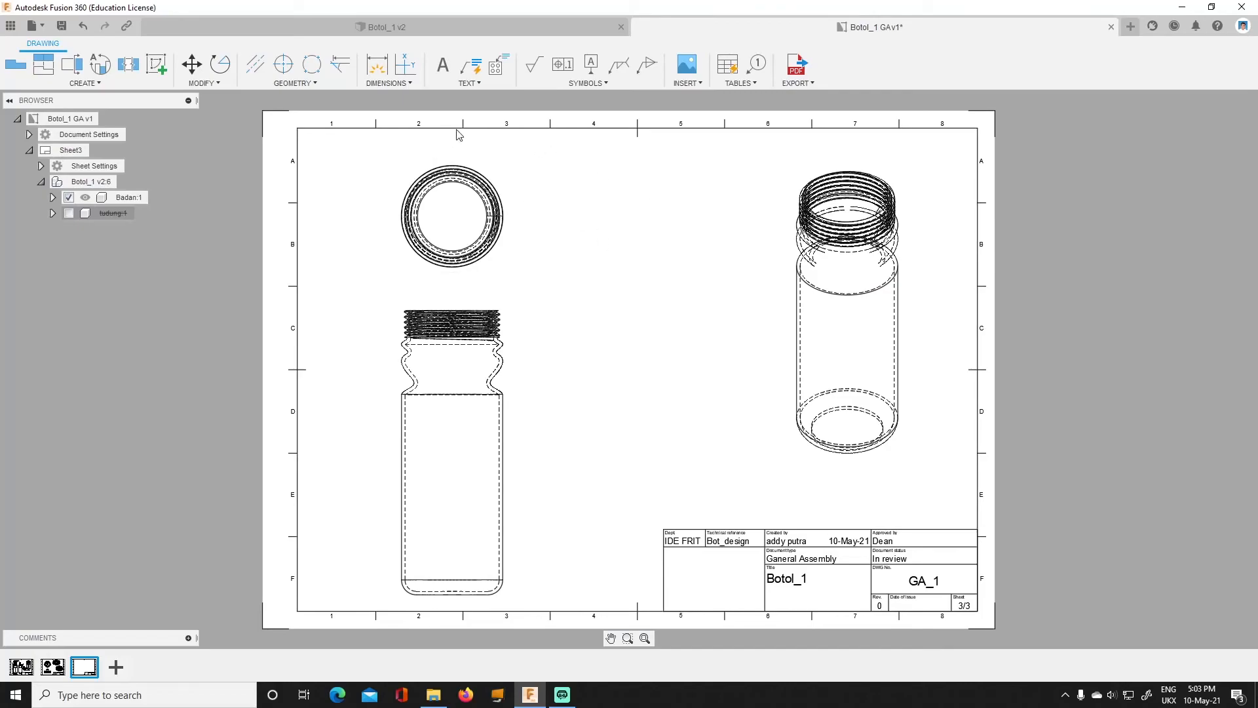
{"action": "double_click", "coordinate": [879, 265]}
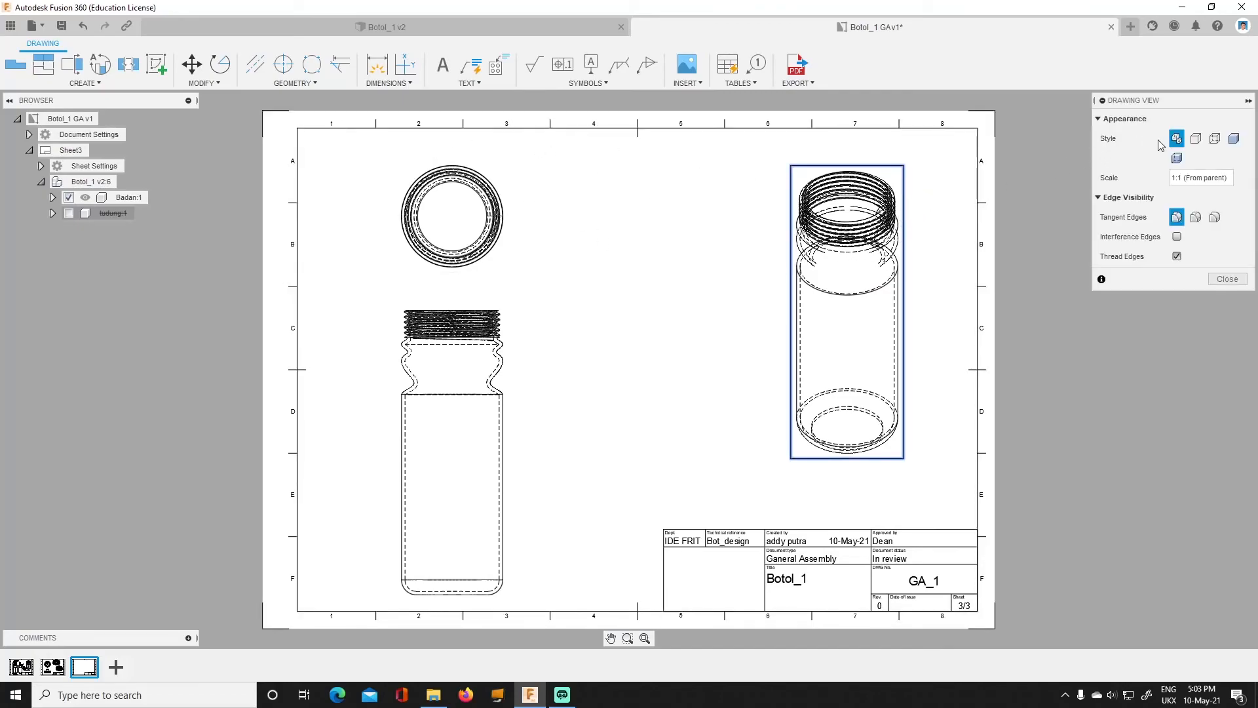
{"action": "left_click", "coordinate": [1177, 159]}
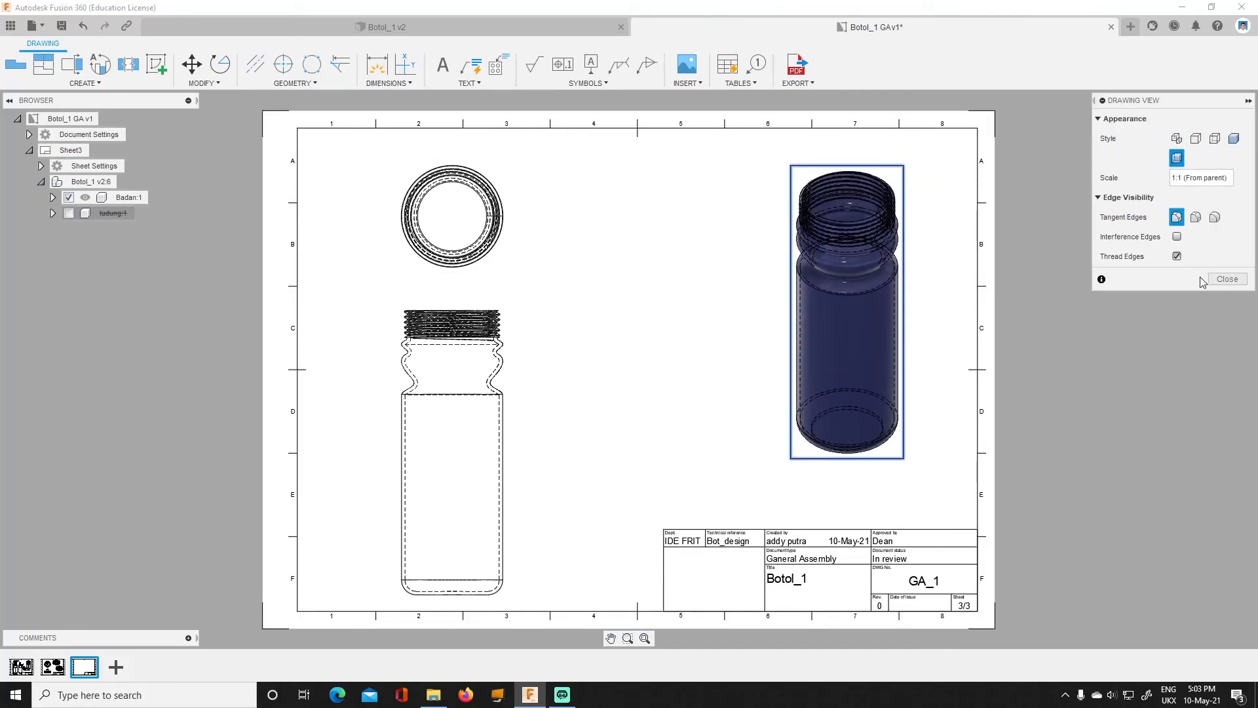
{"action": "left_click", "coordinate": [1234, 284]}
Set the technical reference in the third sheet's title block to 1:1.
{"action": "scroll", "coordinate": [741, 576], "scroll_direction": "up", "scroll_amount": 5}
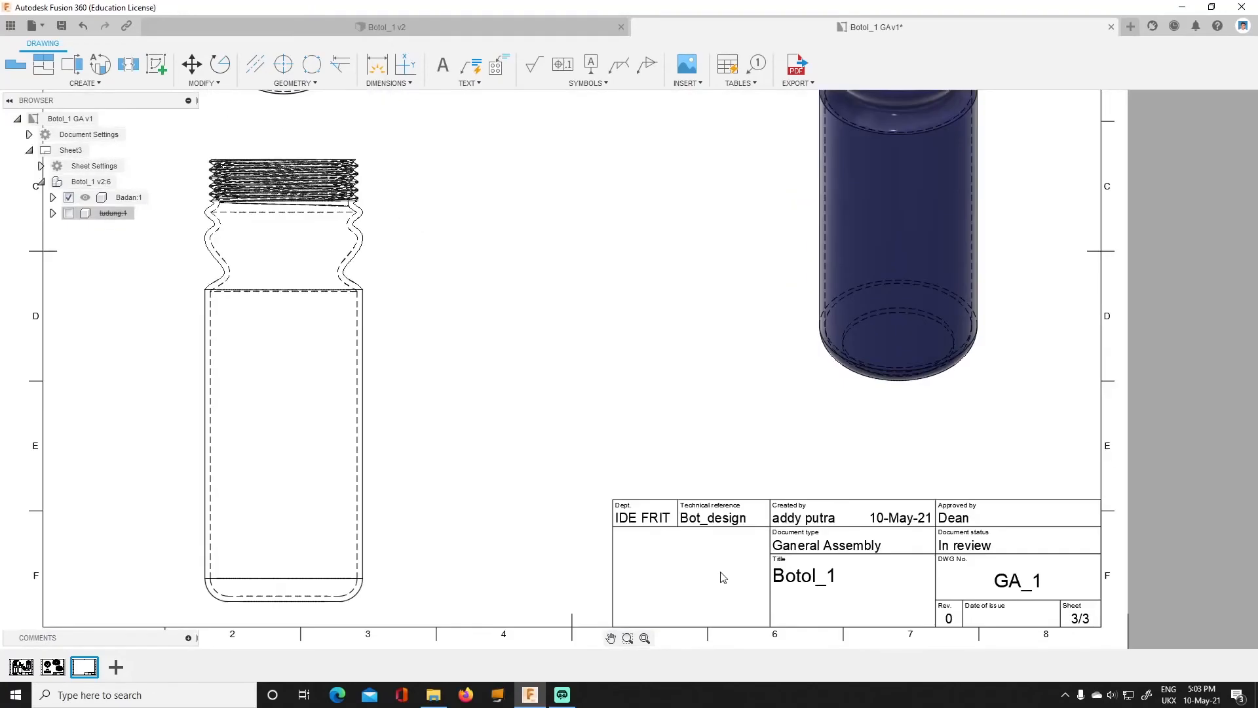
{"action": "double_click", "coordinate": [812, 532]}
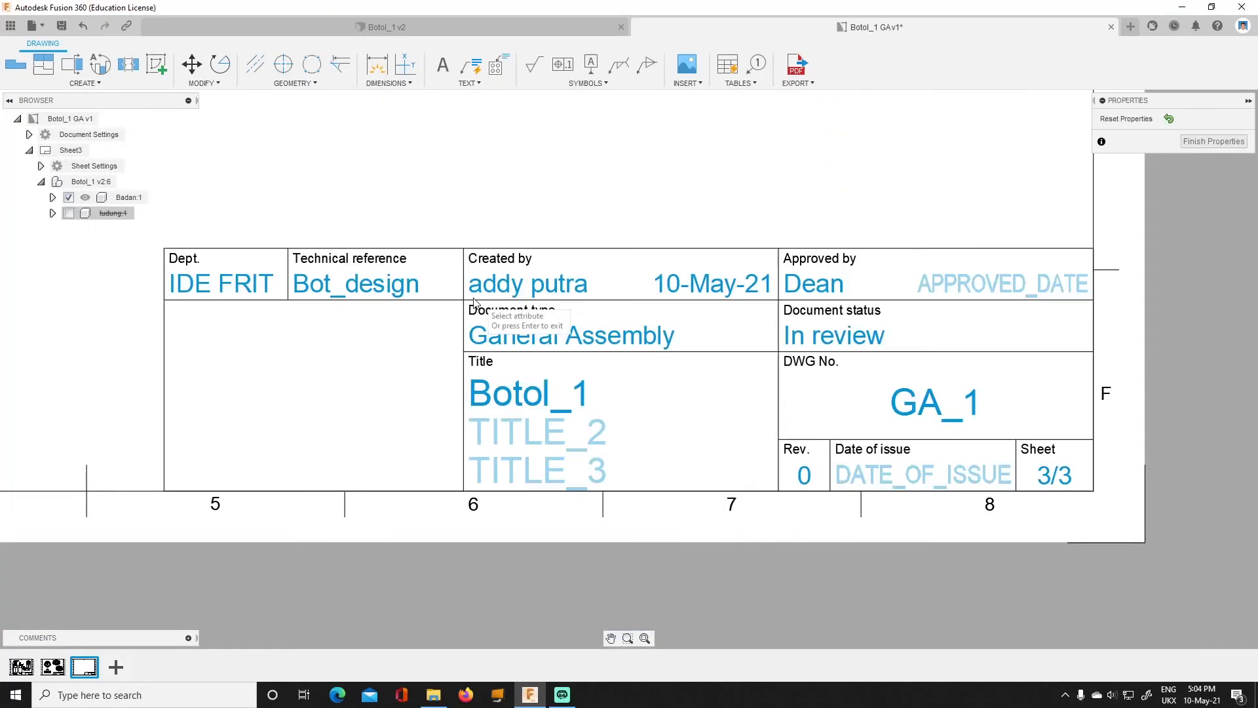
{"action": "left_click_drag", "start_coordinate": [414, 282], "coordinate": [250, 276]}
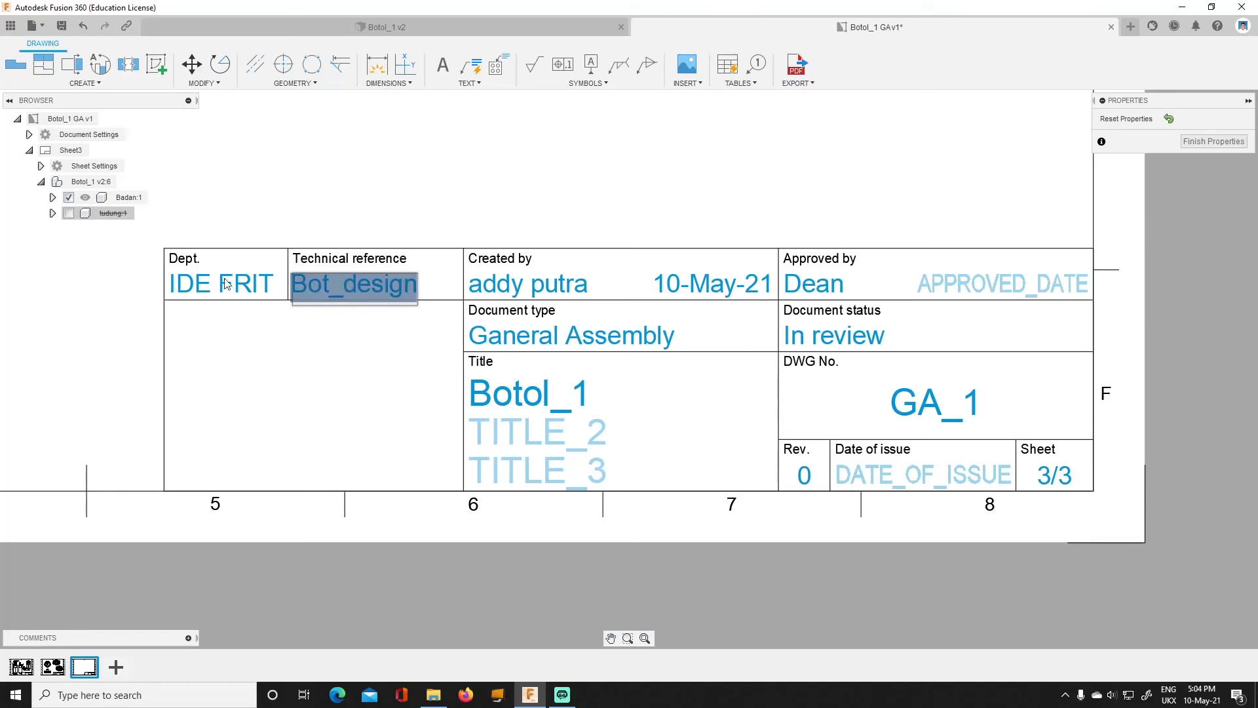
{"action": "type", "text": "1:1"}
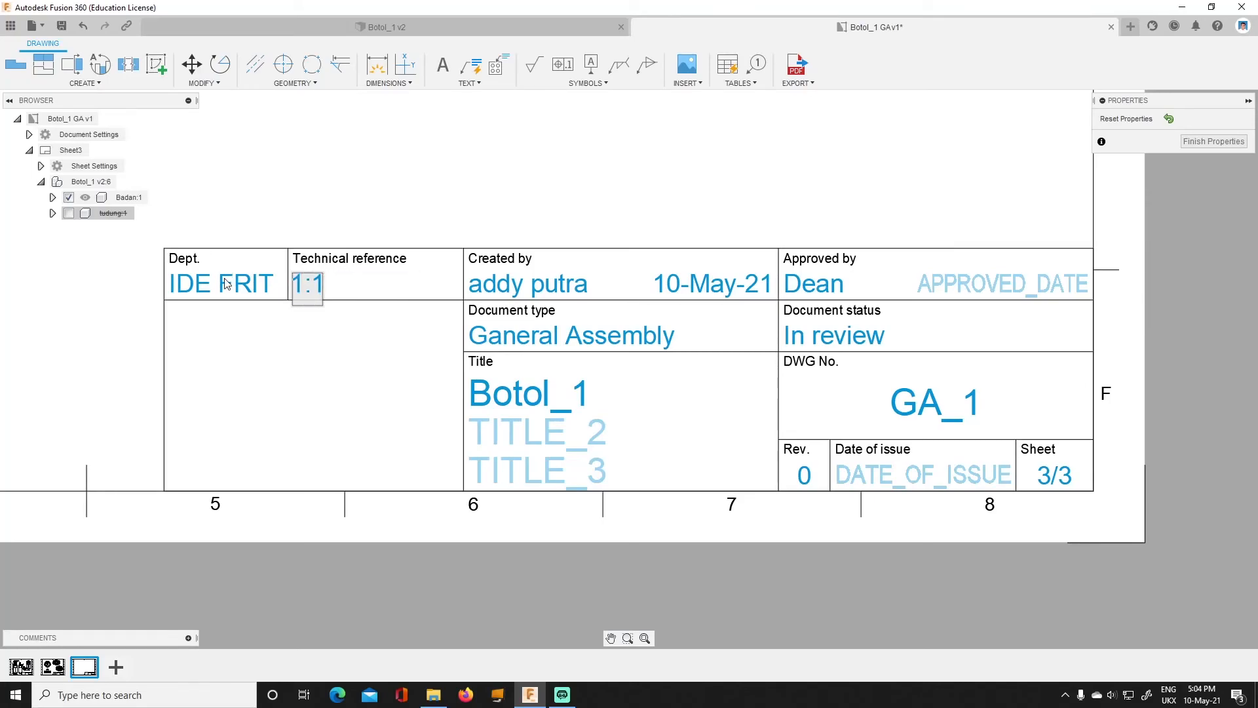
{"action": "left_click", "coordinate": [347, 337]}
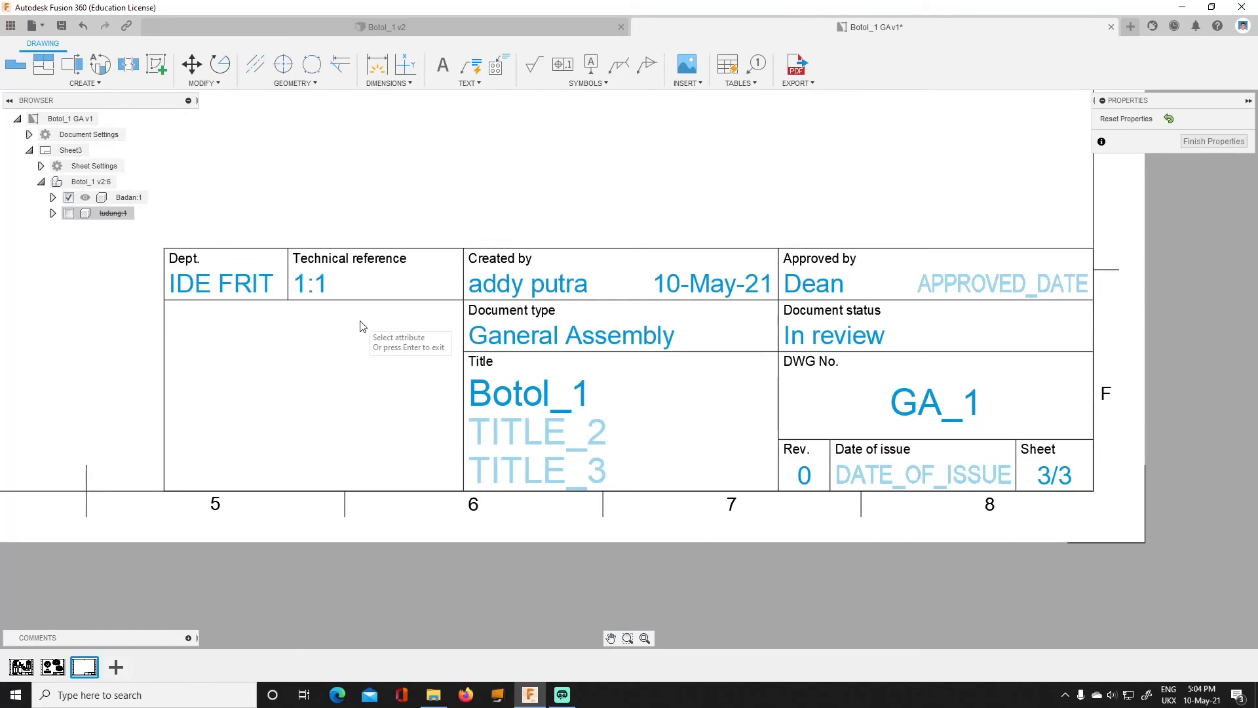
Inspect the third sheet's title block entries and the layout of its views.
{"action": "scroll", "coordinate": [451, 355], "scroll_direction": "down", "scroll_amount": 2}
{"action": "scroll", "coordinate": [413, 320], "scroll_direction": "up", "scroll_amount": 2}
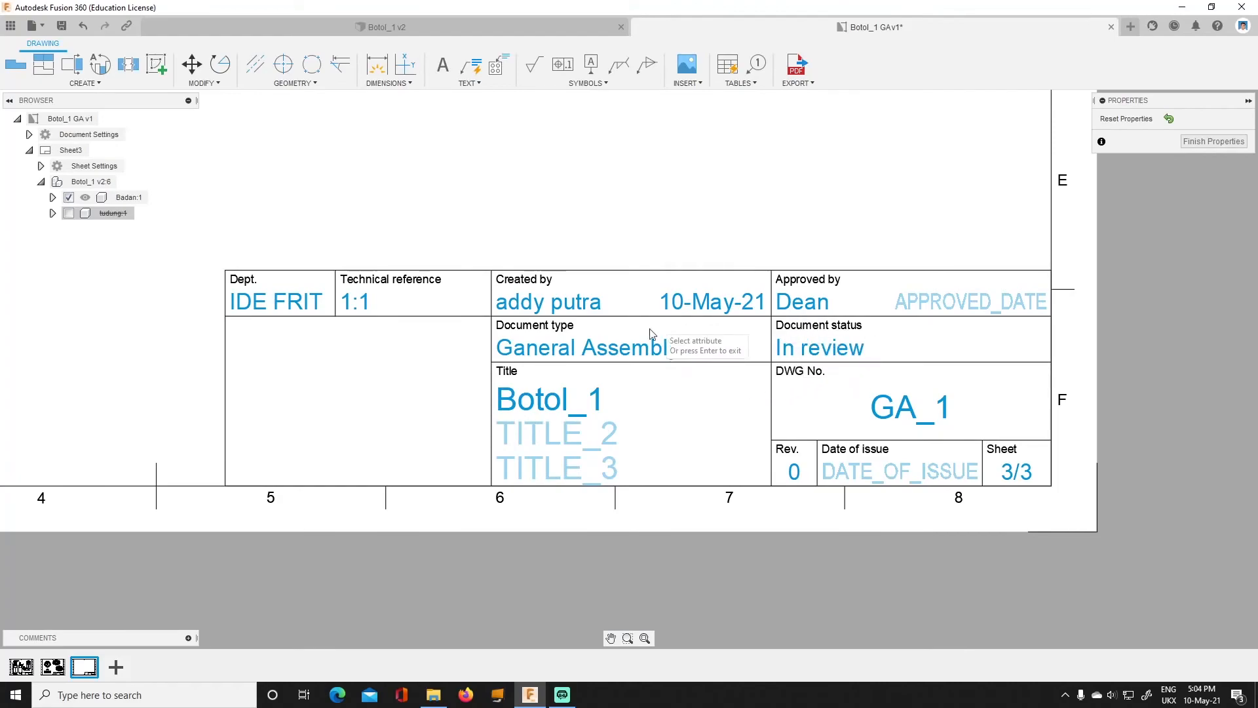
{"action": "scroll", "coordinate": [822, 446], "scroll_direction": "down", "scroll_amount": 2}
{"action": "scroll", "coordinate": [629, 420], "scroll_direction": "up", "scroll_amount": 1}
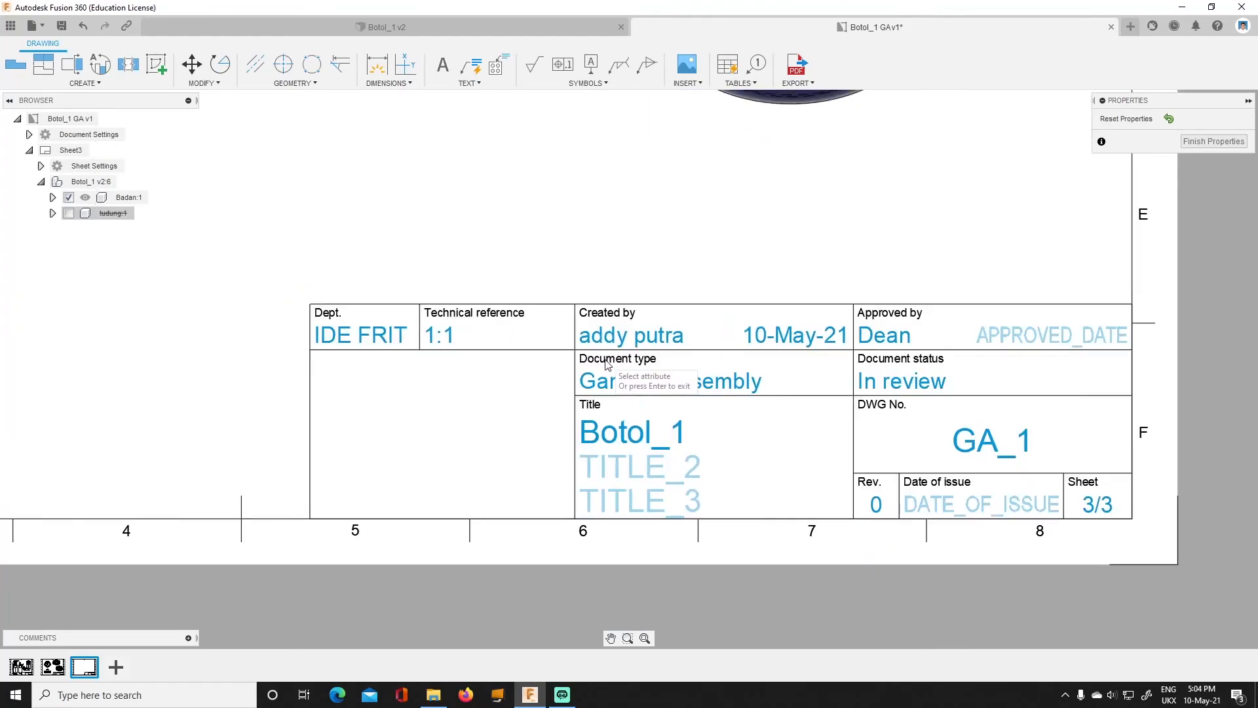
{"action": "scroll", "coordinate": [520, 406], "scroll_direction": "down", "scroll_amount": 4}
{"action": "scroll", "coordinate": [478, 354], "scroll_direction": "up", "scroll_amount": 2}
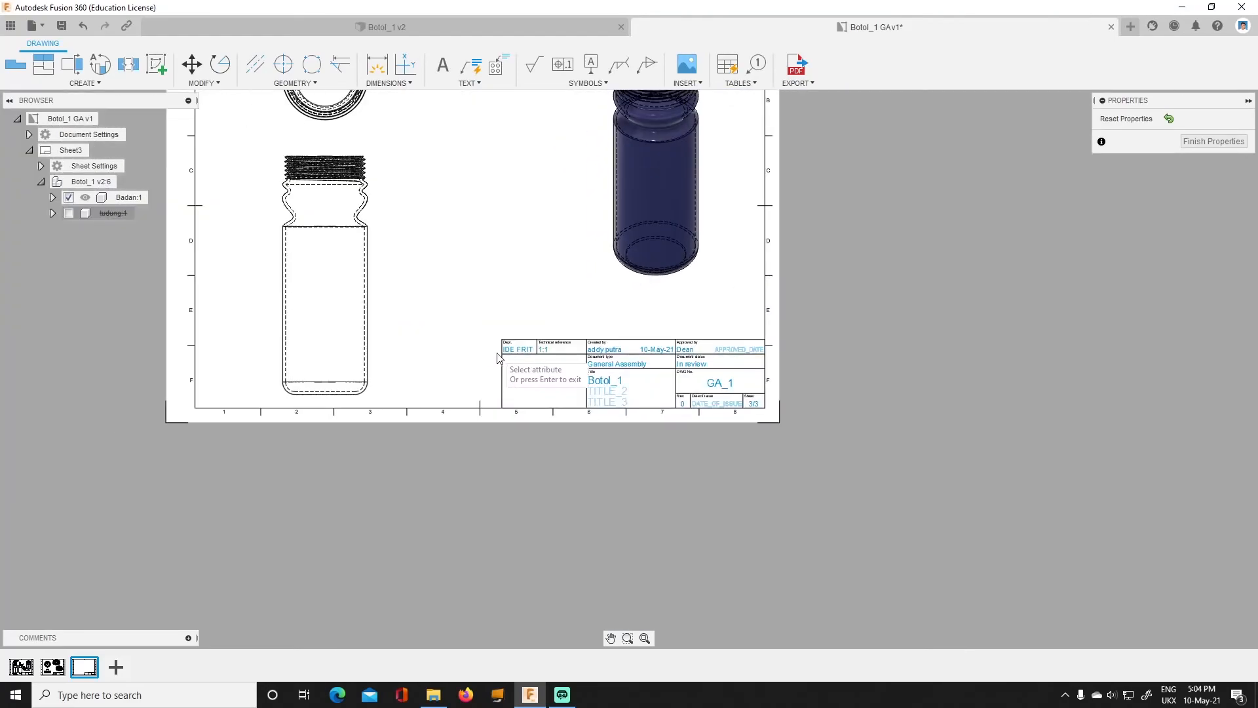
{"action": "scroll", "coordinate": [508, 373], "scroll_direction": "up", "scroll_amount": 1}
{"action": "scroll", "coordinate": [516, 372], "scroll_direction": "up", "scroll_amount": 2}
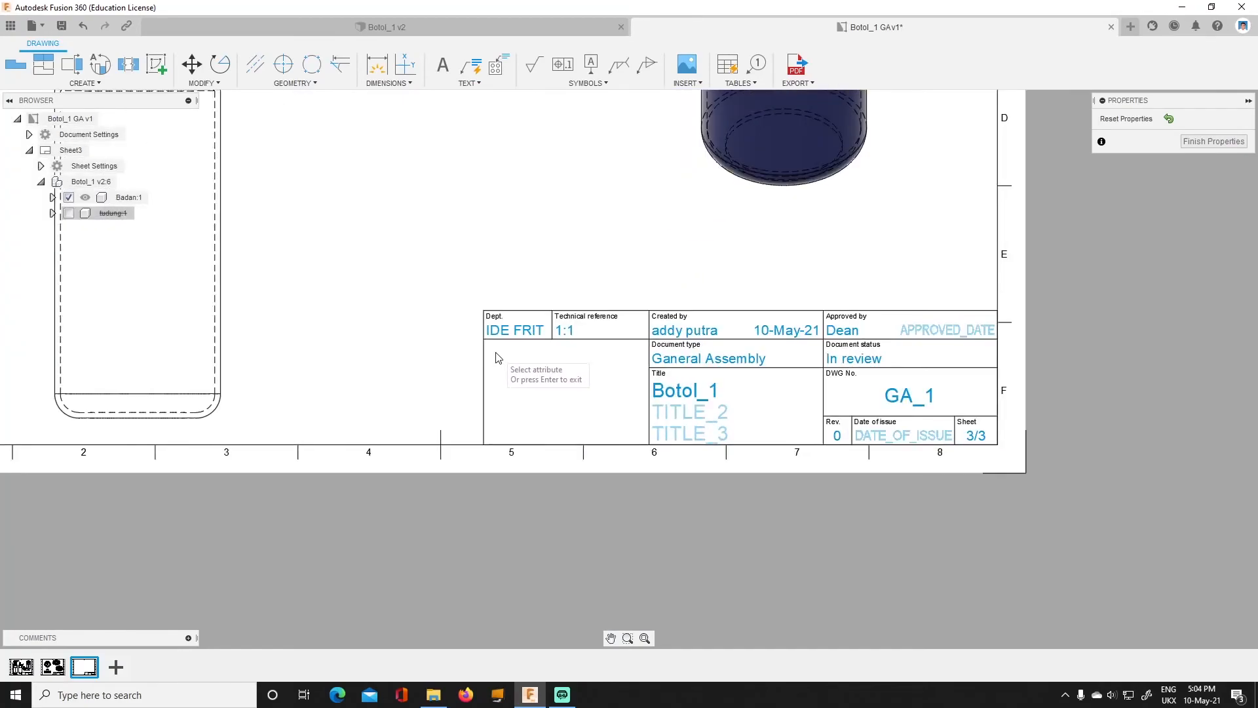
{"action": "scroll", "coordinate": [469, 334], "scroll_direction": "down", "scroll_amount": 4}
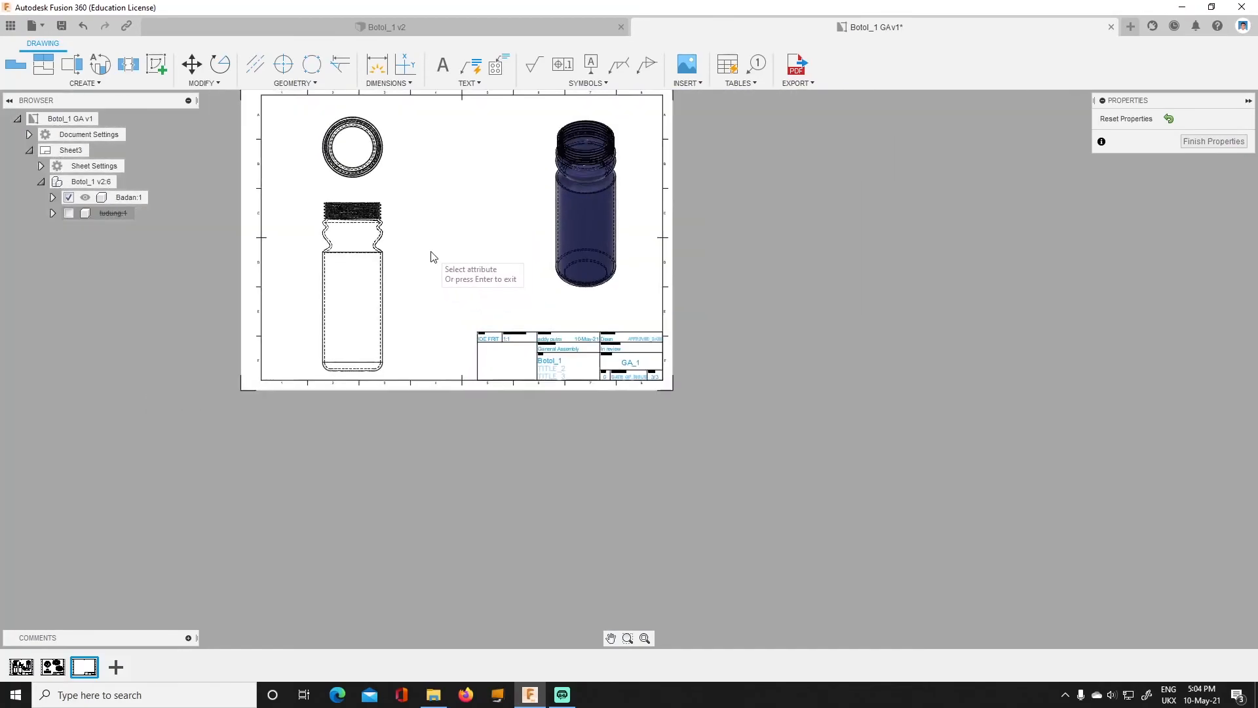
Dimension the height of the straight body section beside the front view.
{"action": "scroll", "coordinate": [420, 226], "scroll_direction": "up", "scroll_amount": 2}
{"action": "left_click", "coordinate": [376, 64]}
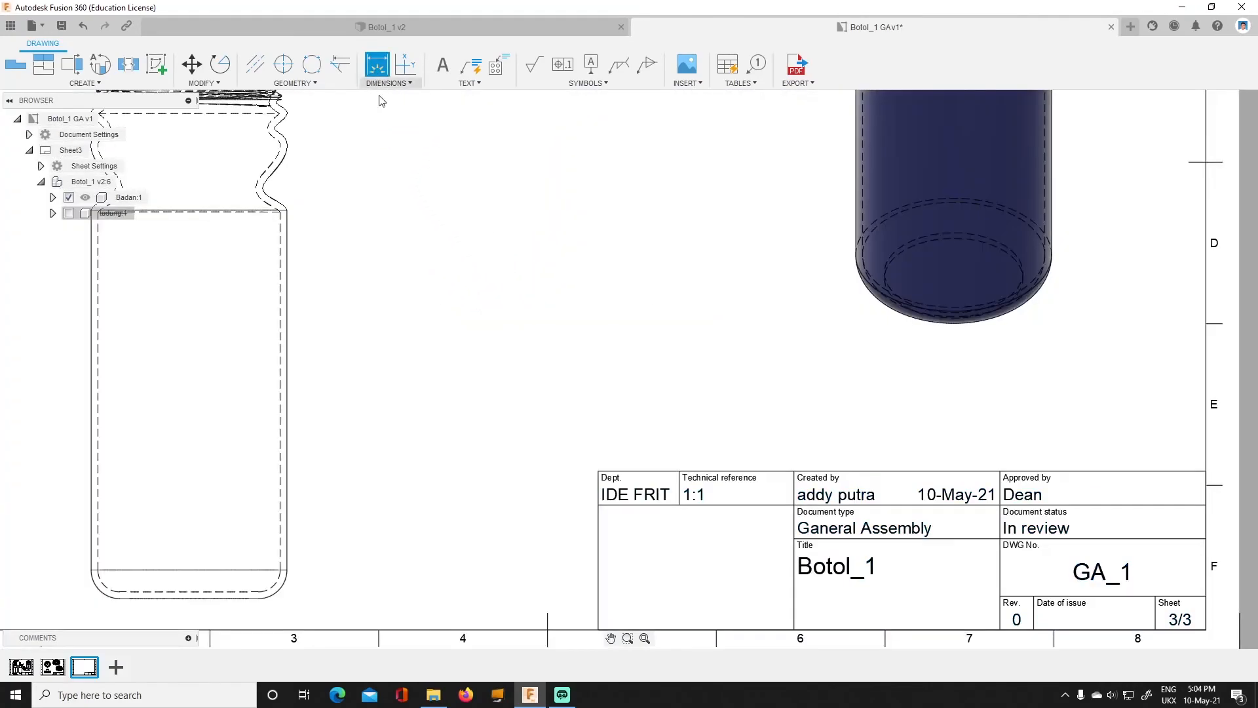
{"action": "left_click", "coordinate": [286, 243]}
{"action": "left_click", "coordinate": [357, 303]}
{"action": "scroll", "coordinate": [356, 226], "scroll_direction": "down", "scroll_amount": 3}
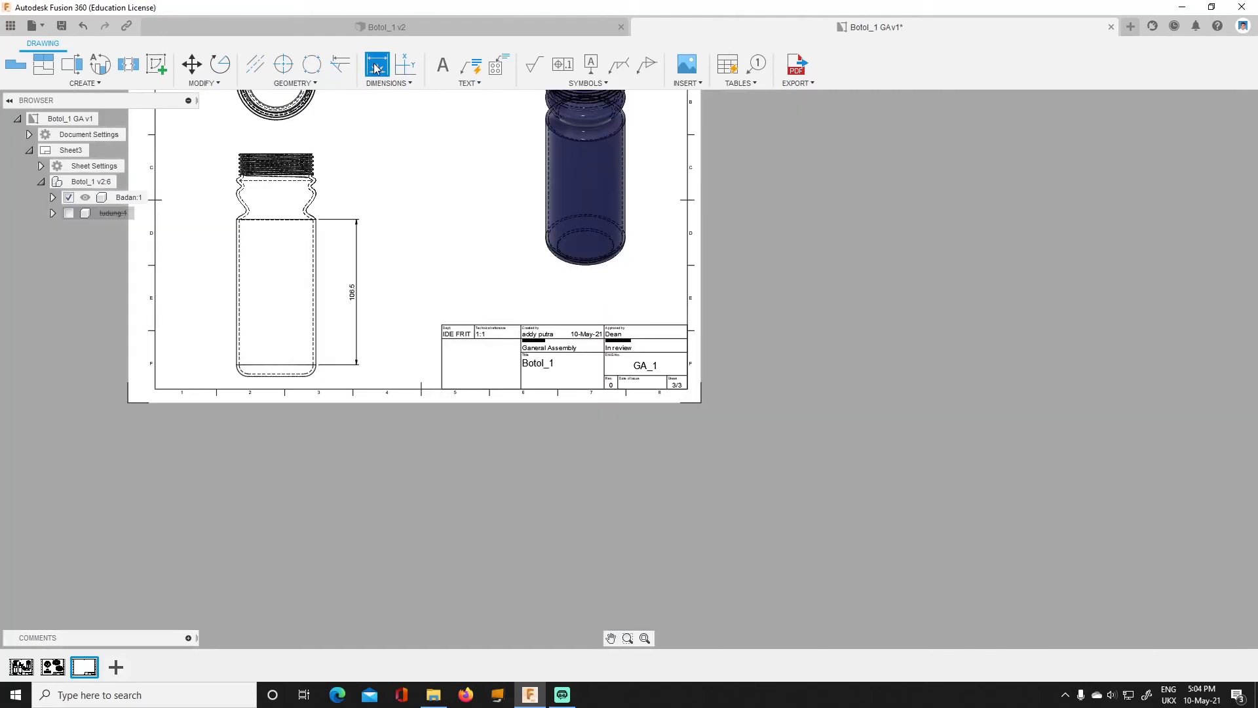
{"action": "scroll", "coordinate": [520, 261], "scroll_direction": "down", "scroll_amount": 3}
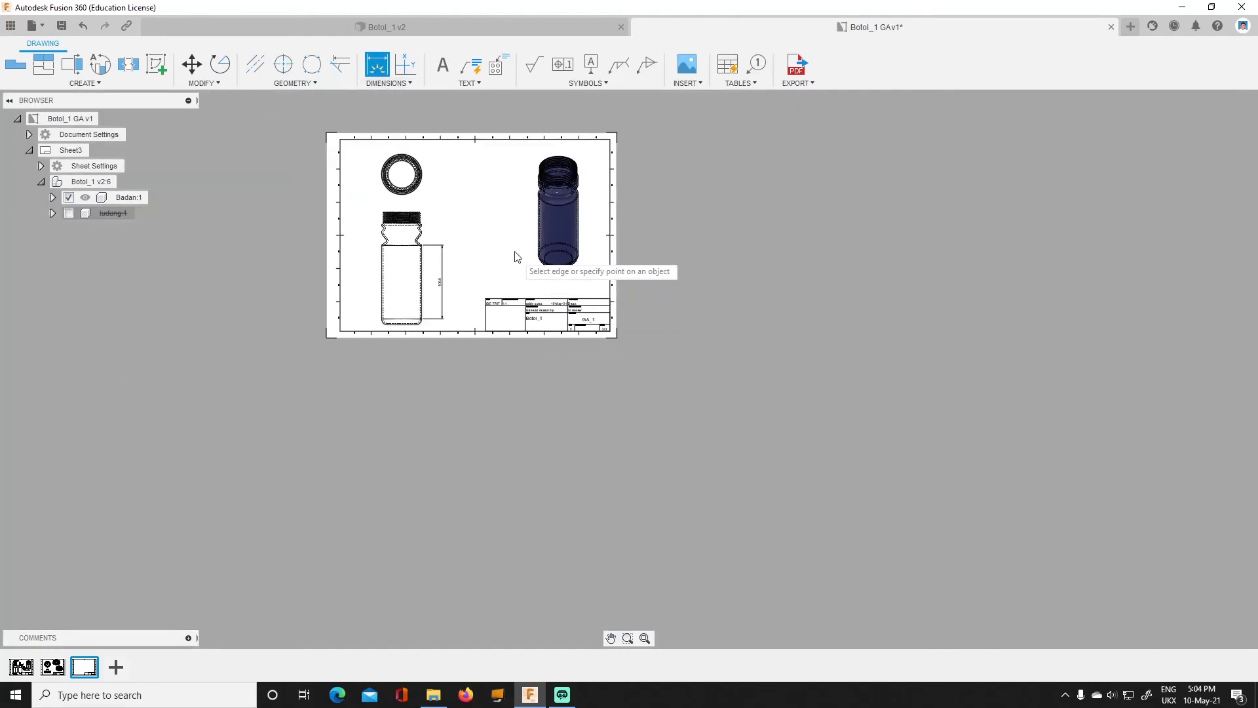
{"action": "scroll", "coordinate": [457, 176], "scroll_direction": "up", "scroll_amount": 3}
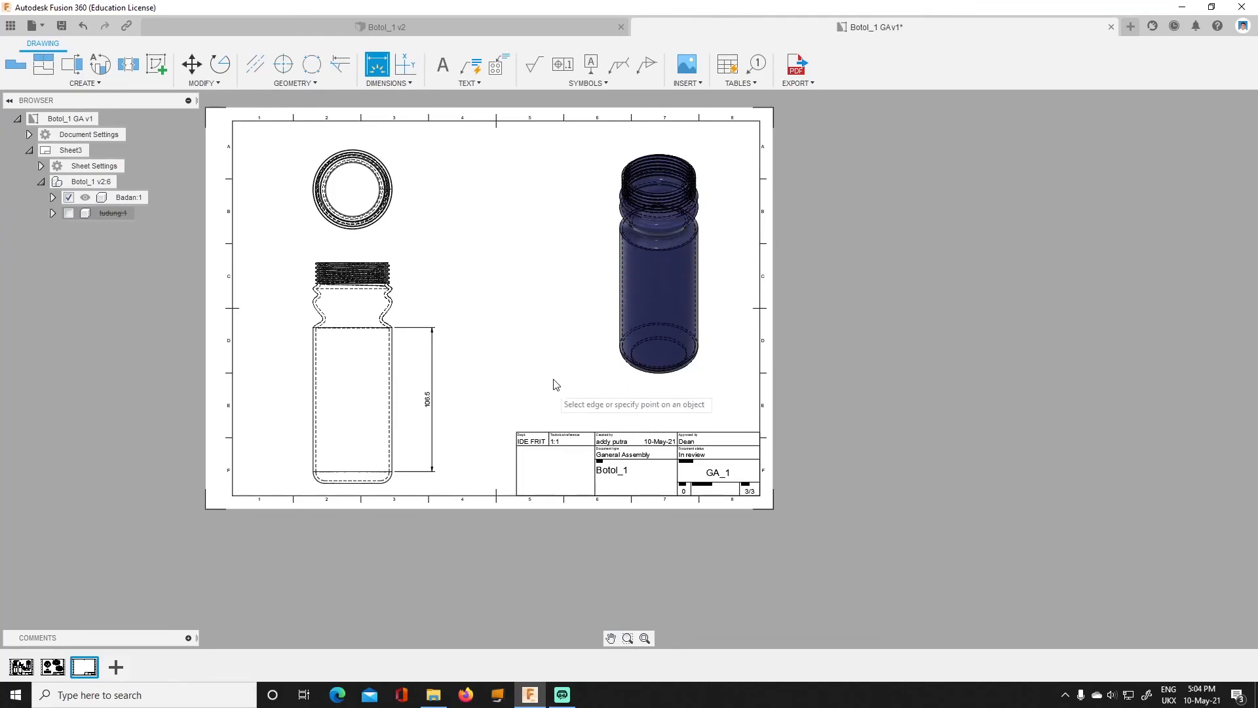
Return to the general assembly sheet and export all sheets to Documents as Botol_1 GA v1.pdf with lineweights, replacing the existing file.
{"action": "left_click", "coordinate": [53, 667]}
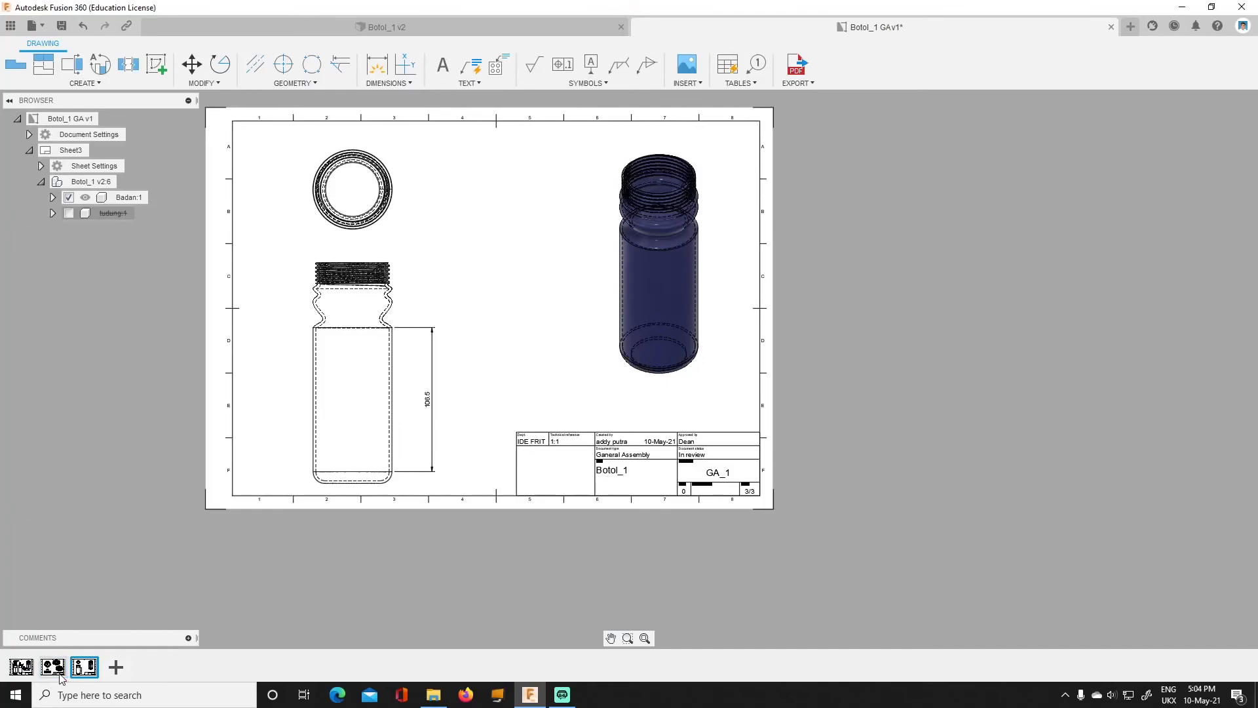
{"action": "left_click", "coordinate": [26, 671]}
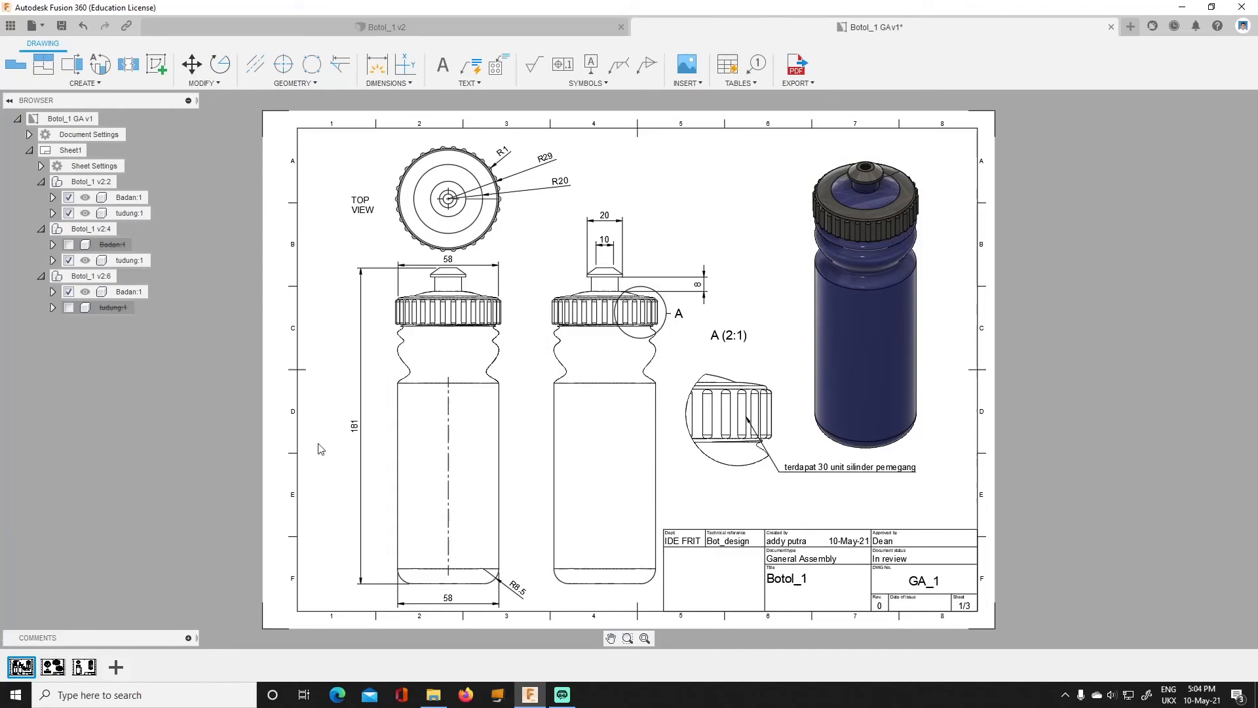
{"action": "left_click", "coordinate": [813, 83]}
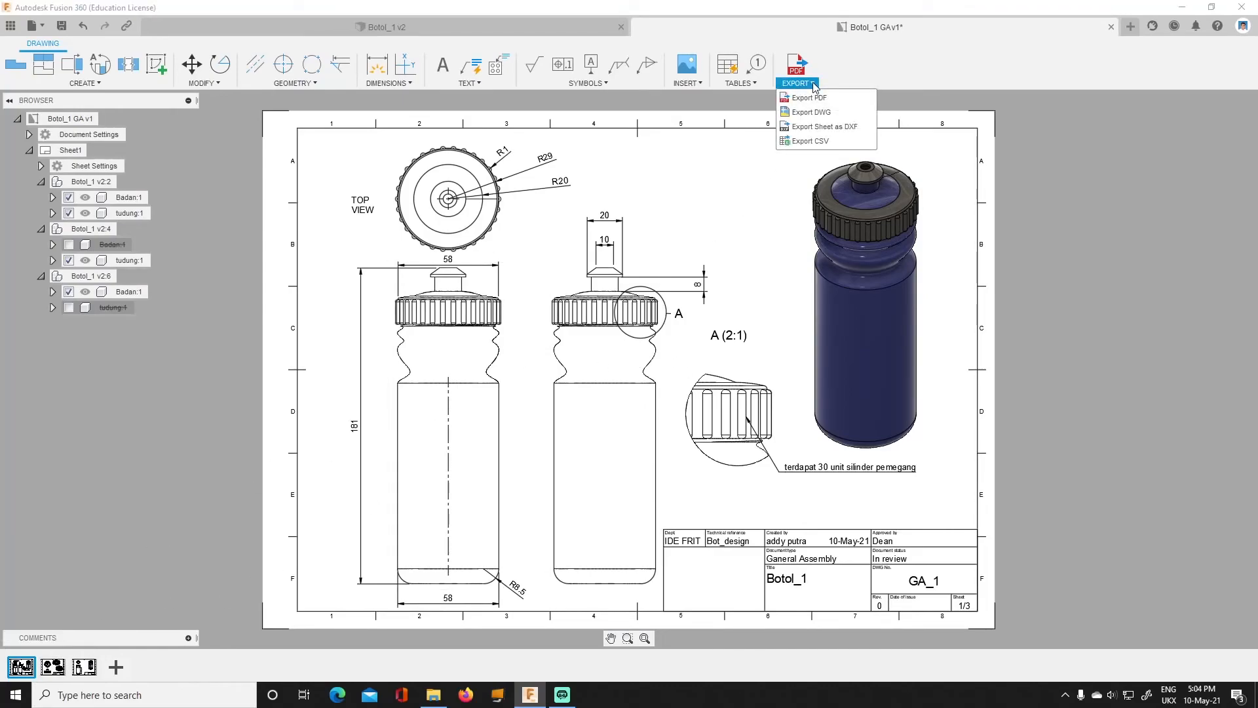
{"action": "left_click", "coordinate": [809, 97]}
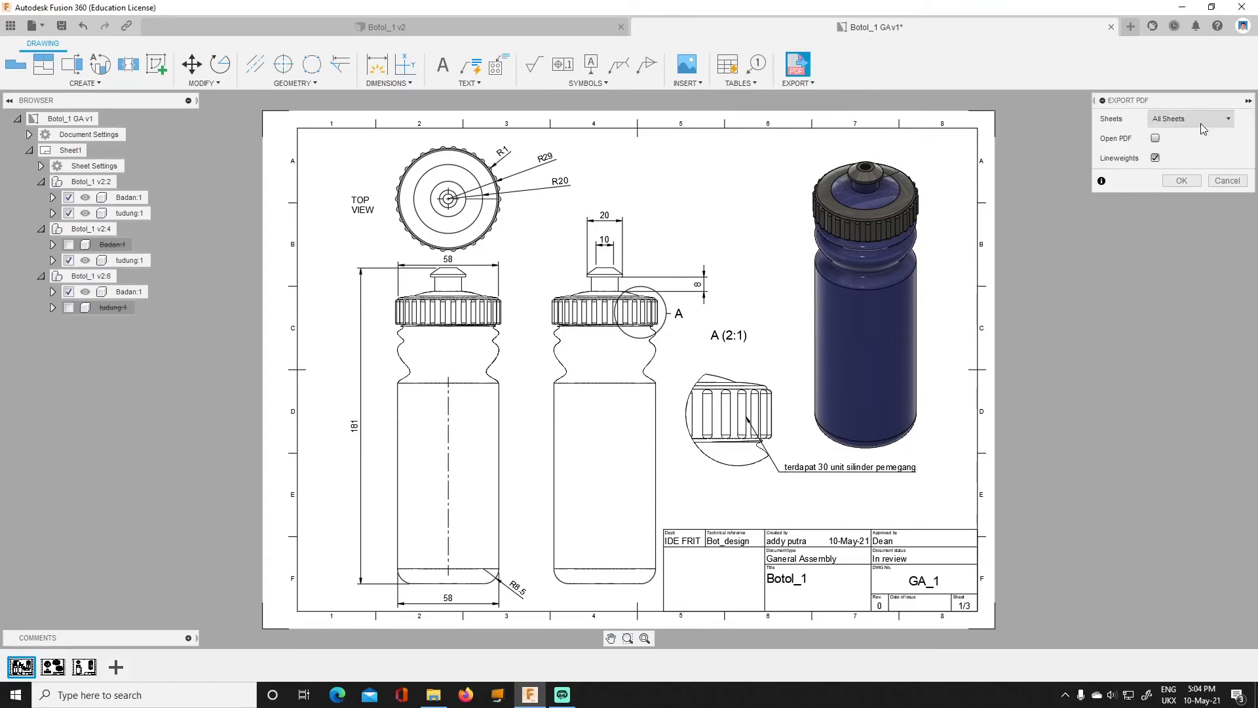
{"action": "left_click", "coordinate": [1180, 181]}
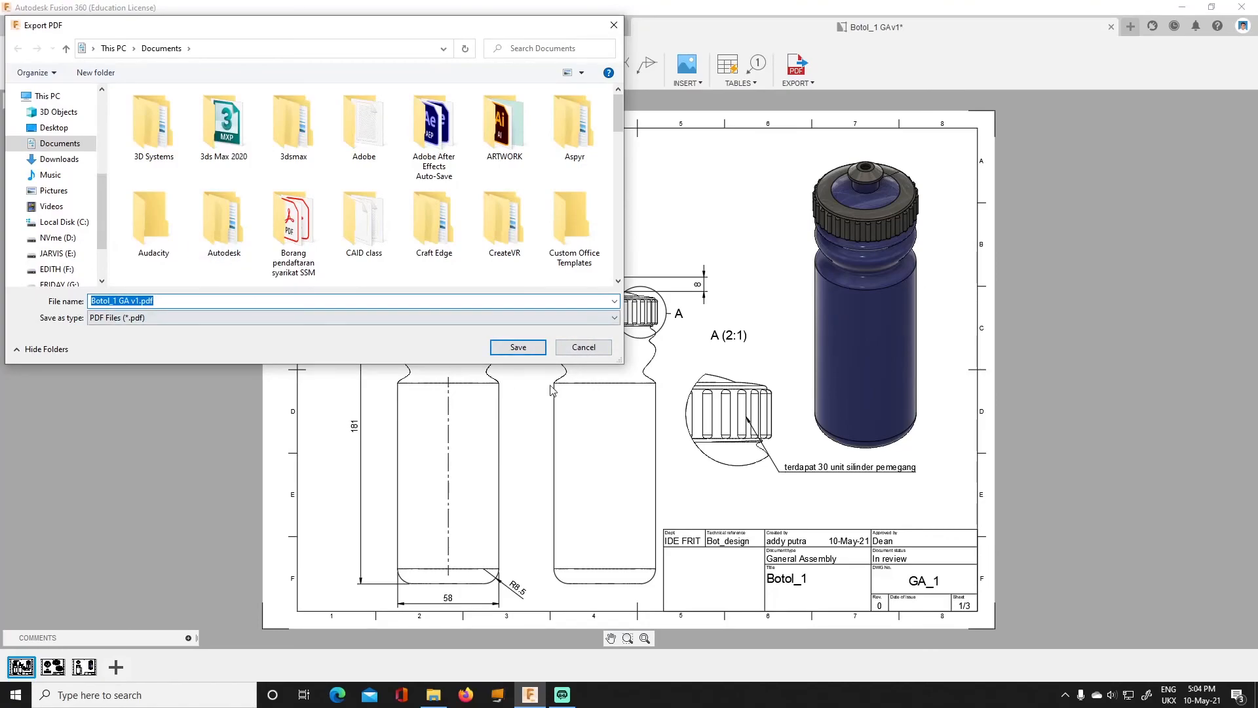
{"action": "left_click", "coordinate": [518, 347]}
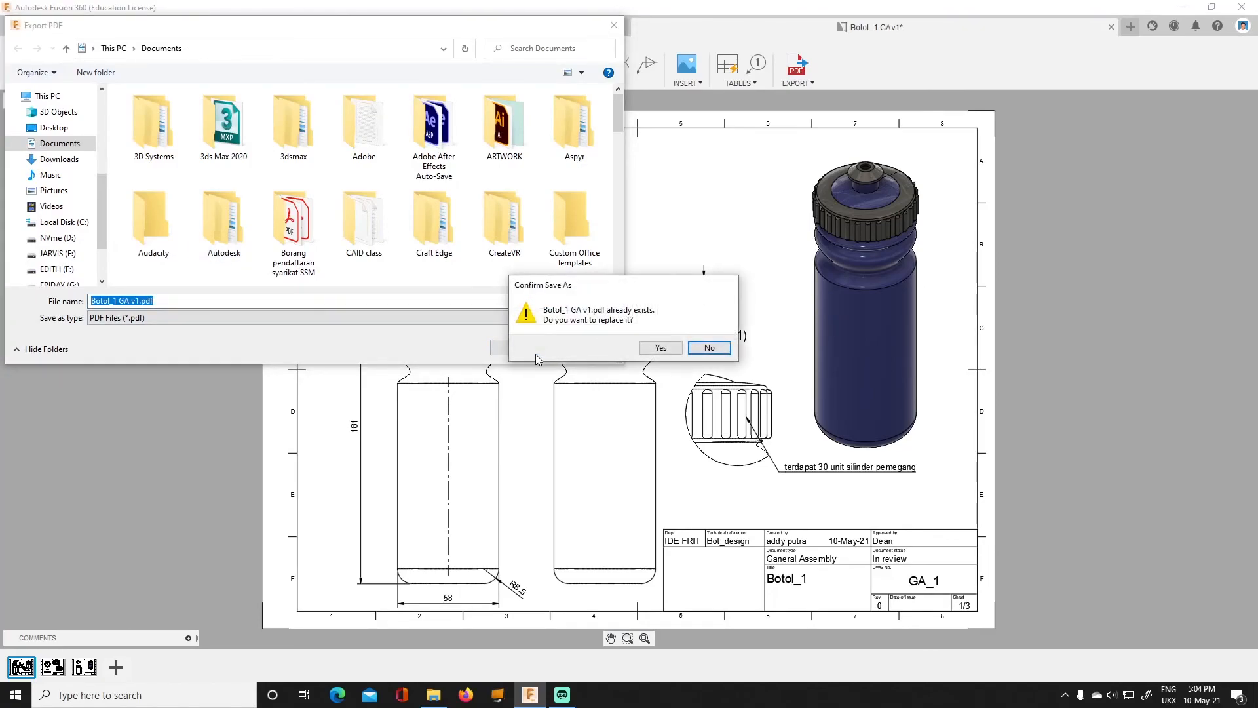
{"action": "left_click", "coordinate": [660, 346]}
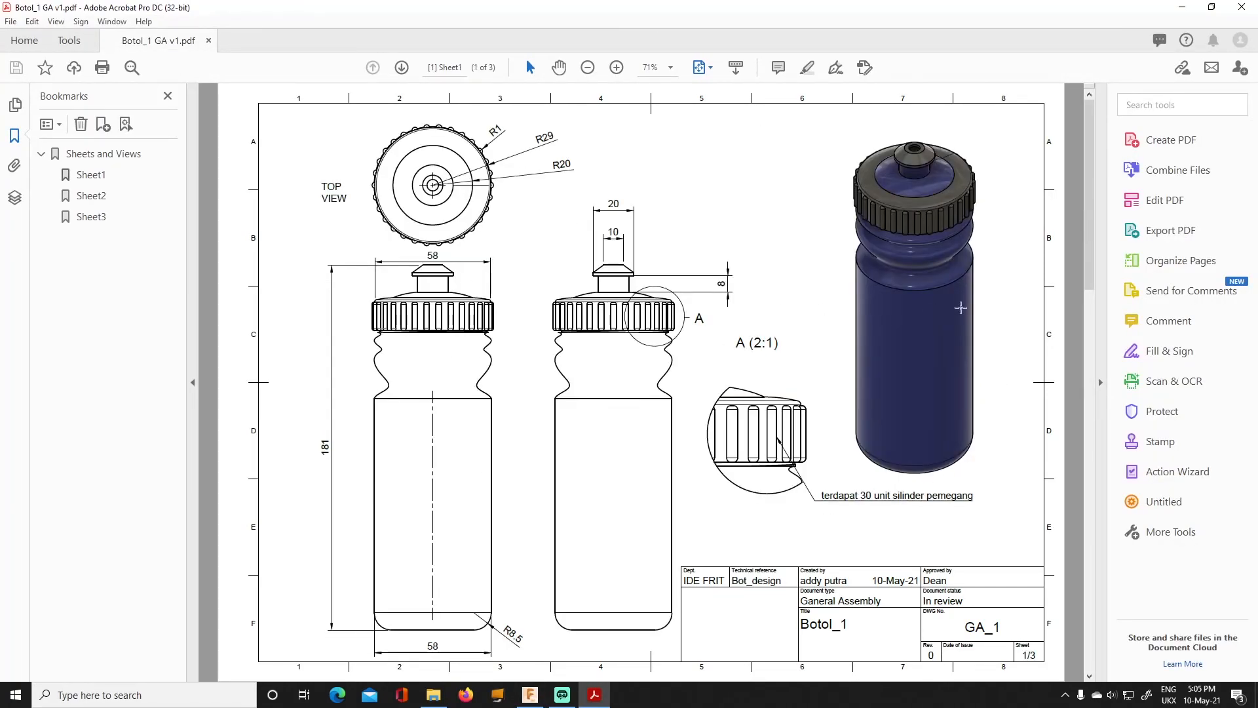
Review the exported PDF's sheets in Adobe Acrobat, then close it to return to the Fusion 360 drawing.
{"action": "left_click_drag", "start_coordinate": [1089, 254], "coordinate": [1090, 254]}
{"action": "left_click_drag", "start_coordinate": [1063, 352], "coordinate": [1051, 367]}
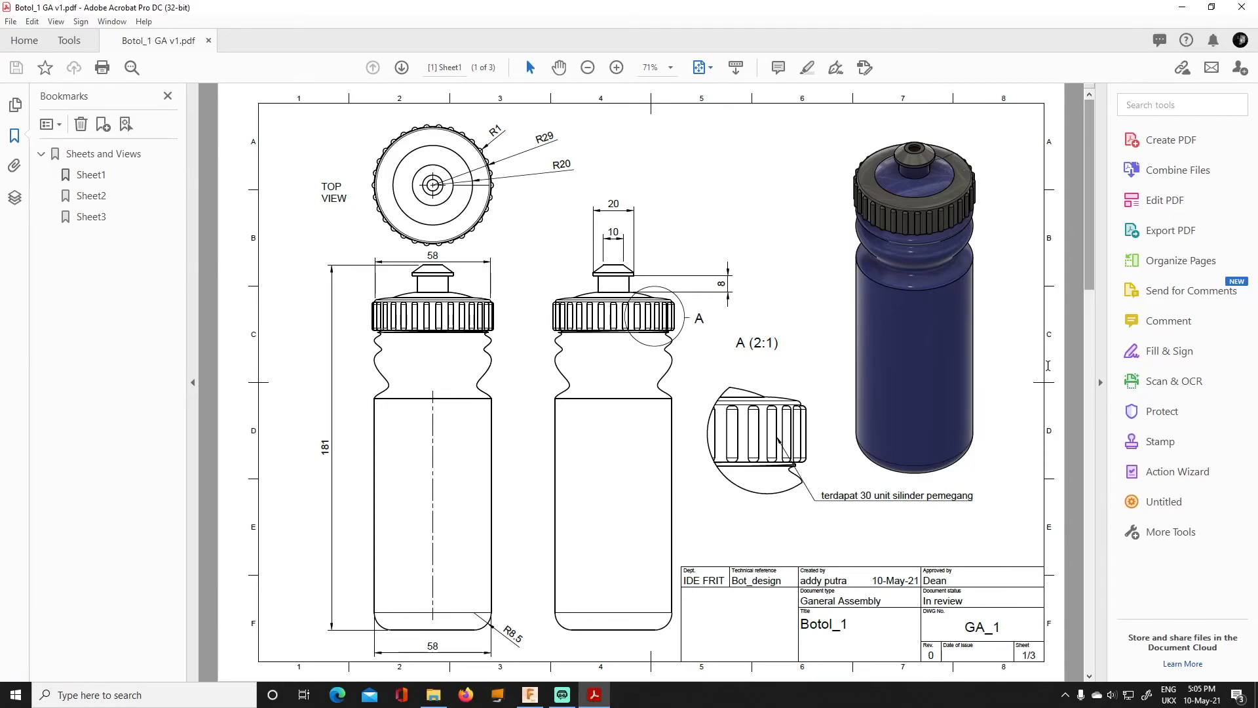
{"action": "scroll", "coordinate": [1049, 371], "scroll_direction": "down", "scroll_amount": 2}
{"action": "scroll", "coordinate": [1049, 371], "scroll_direction": "up", "scroll_amount": 2}
{"action": "scroll", "coordinate": [1048, 371], "scroll_direction": "down", "scroll_amount": 2}
{"action": "scroll", "coordinate": [1049, 371], "scroll_direction": "up", "scroll_amount": 2}
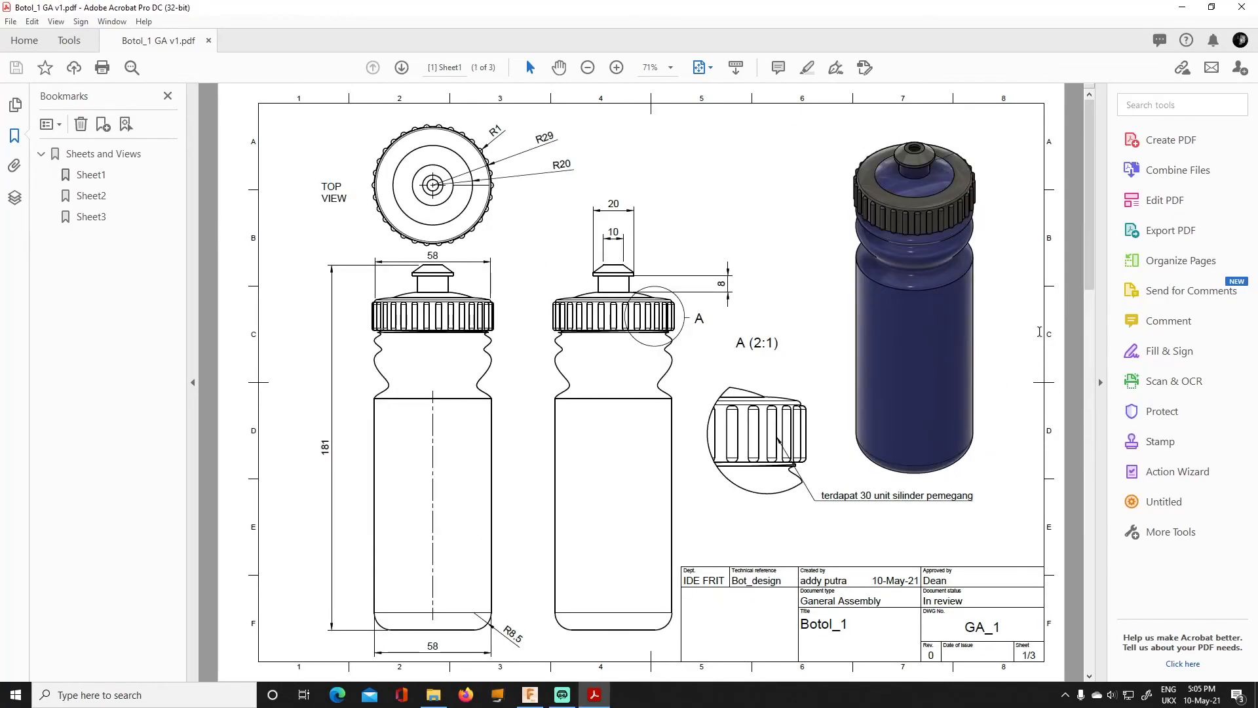
{"action": "left_click", "coordinate": [1239, 11]}
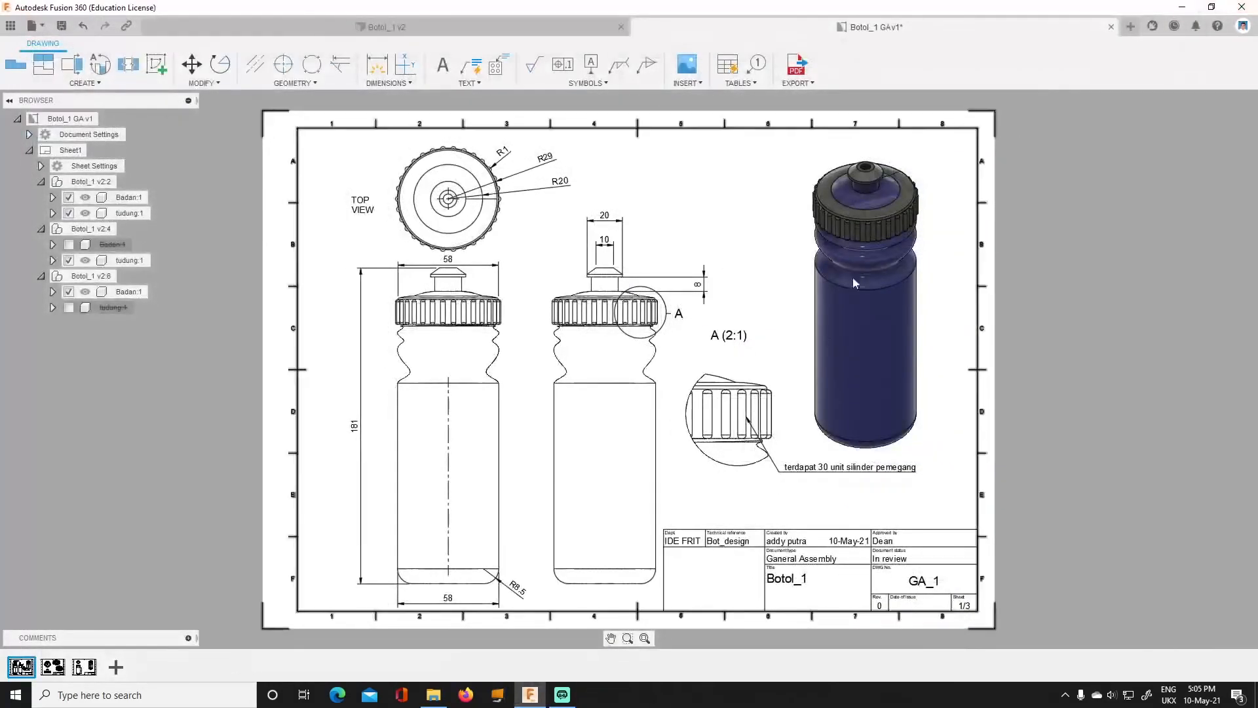